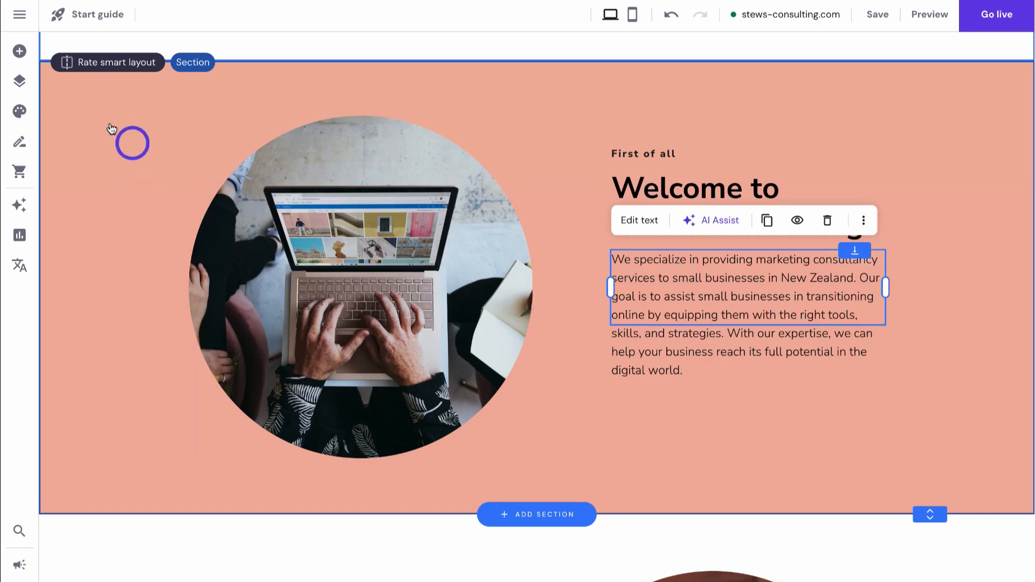
- Open the panel of elements that can be added to the page
click(20, 52)
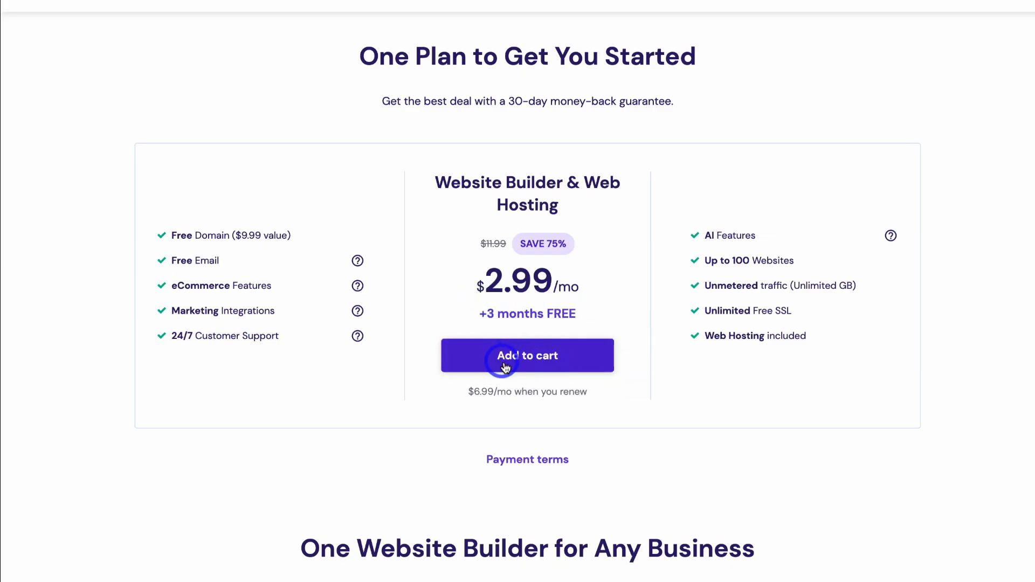
- Add the Website Builder & Web Hosting plan to the cart on the 12-month period
click(582, 366)
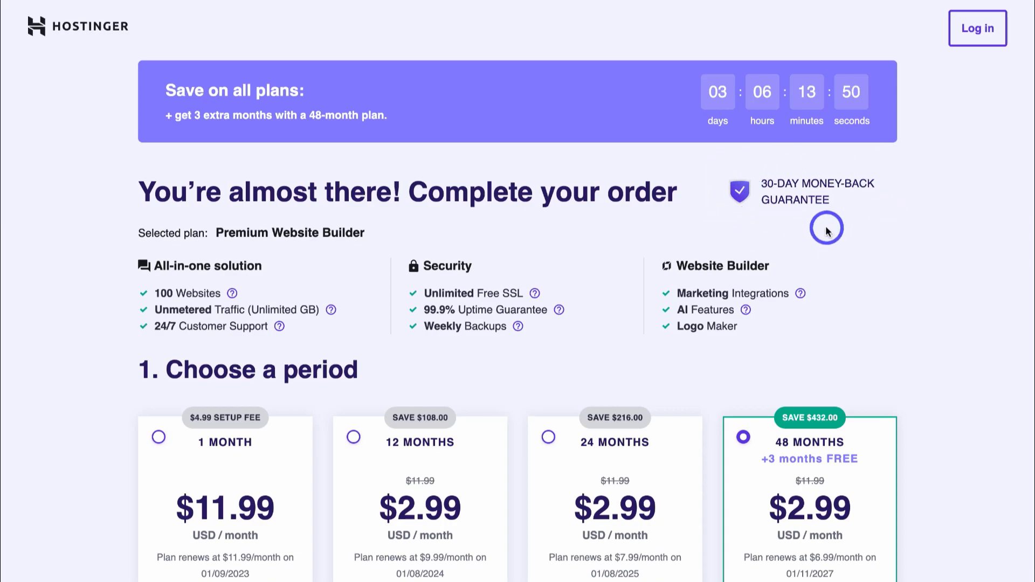
scroll(916, 272, down, 3)
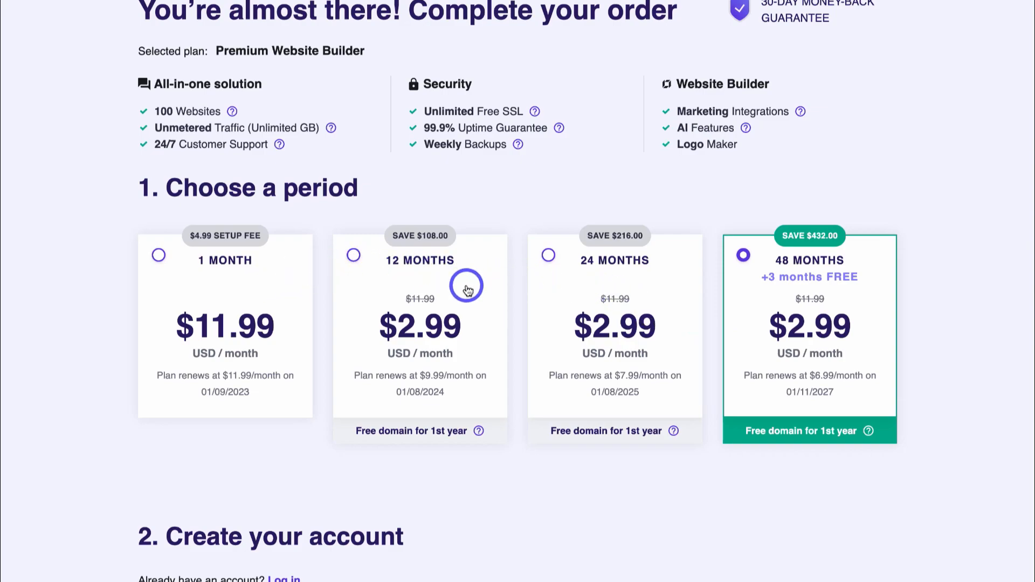
click(358, 263)
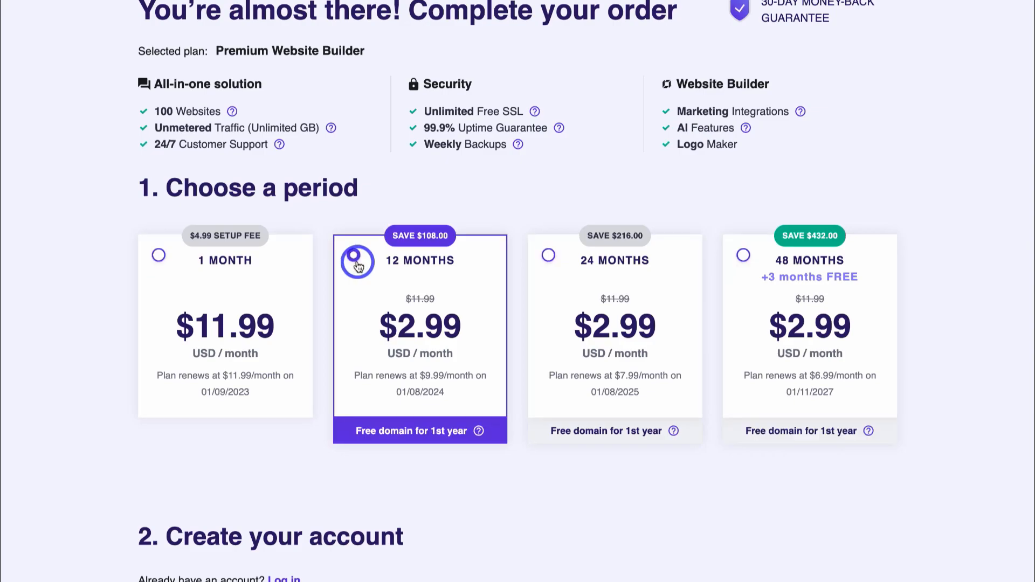
scroll(357, 263, down, 8)
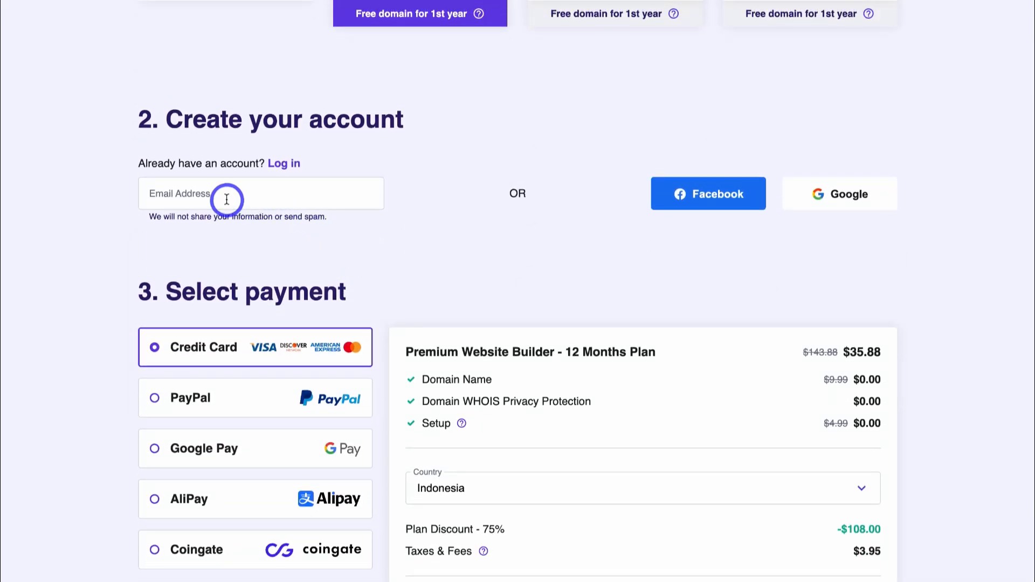
- Fill in the account e-mail address and review the checkout total of $39.83
click(219, 197)
key(ctrl+v)
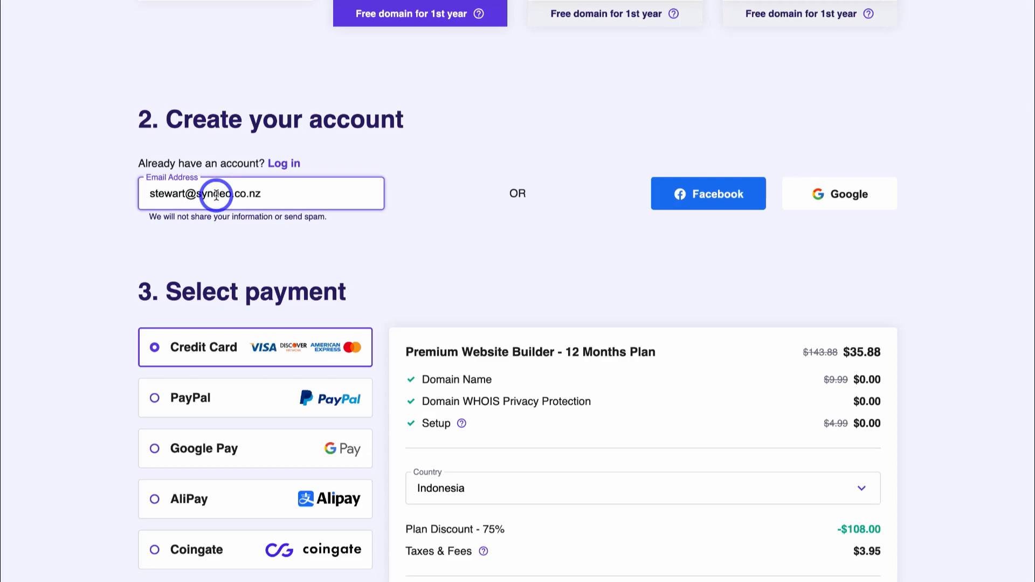
scroll(216, 195, down, 4)
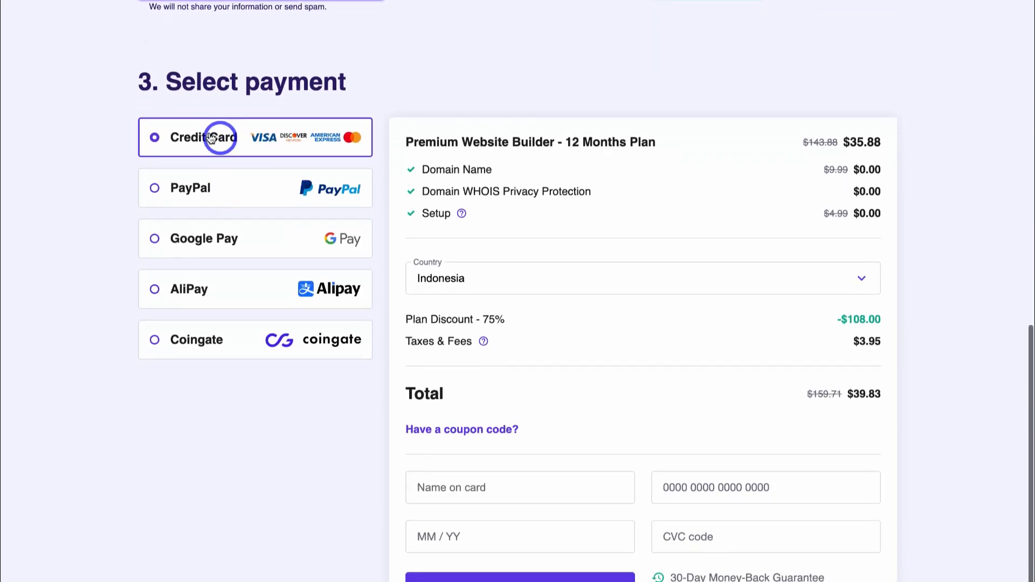
scroll(269, 184, down, 2)
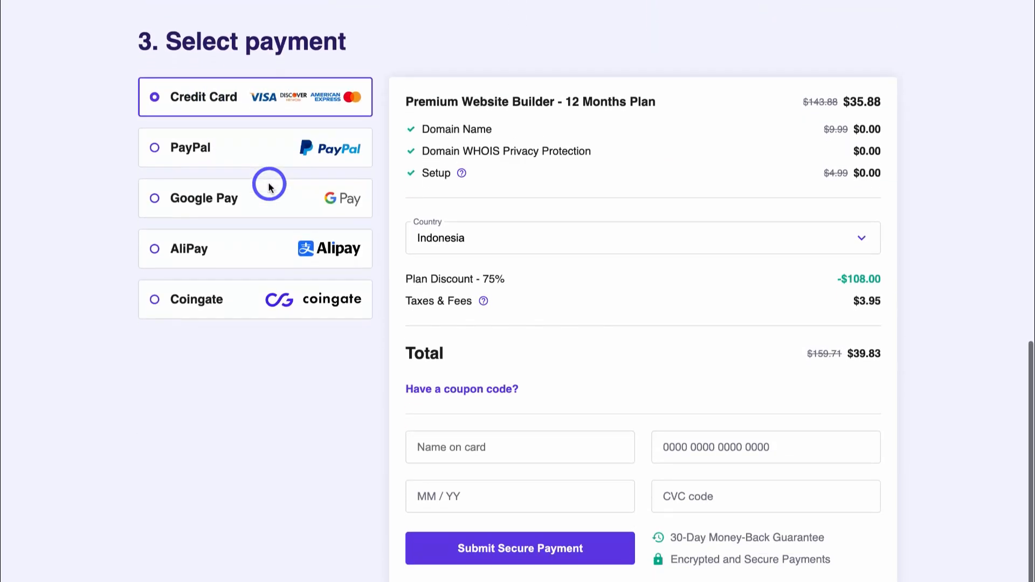
scroll(269, 187, up, 1)
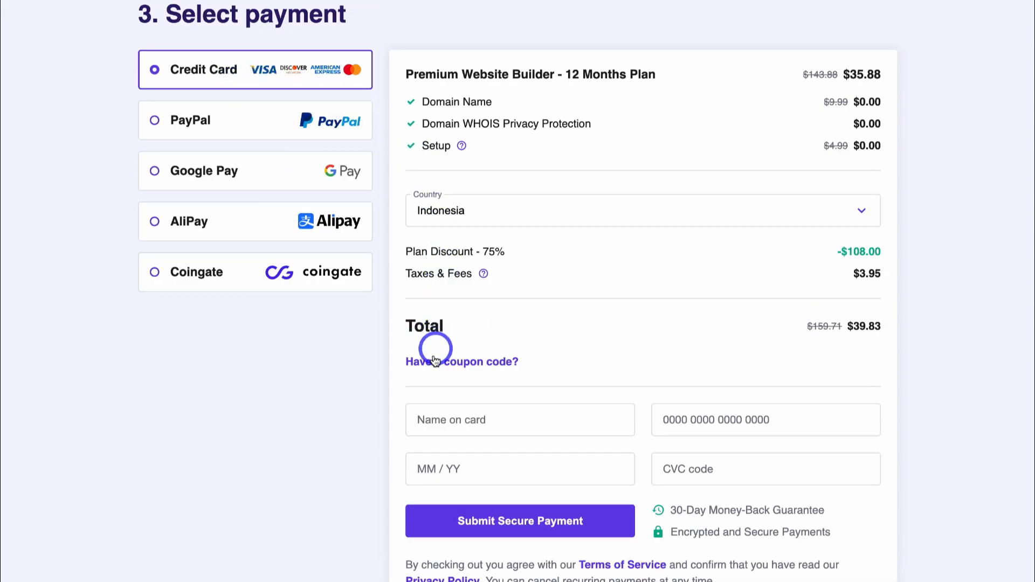
- Apply the discount coupon code to the order
click(474, 363)
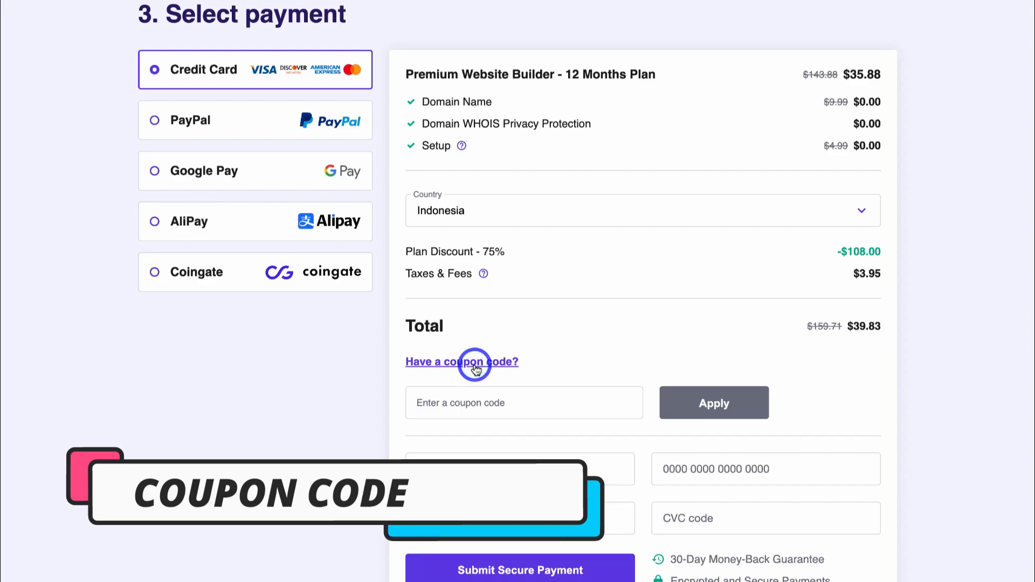
click(457, 405)
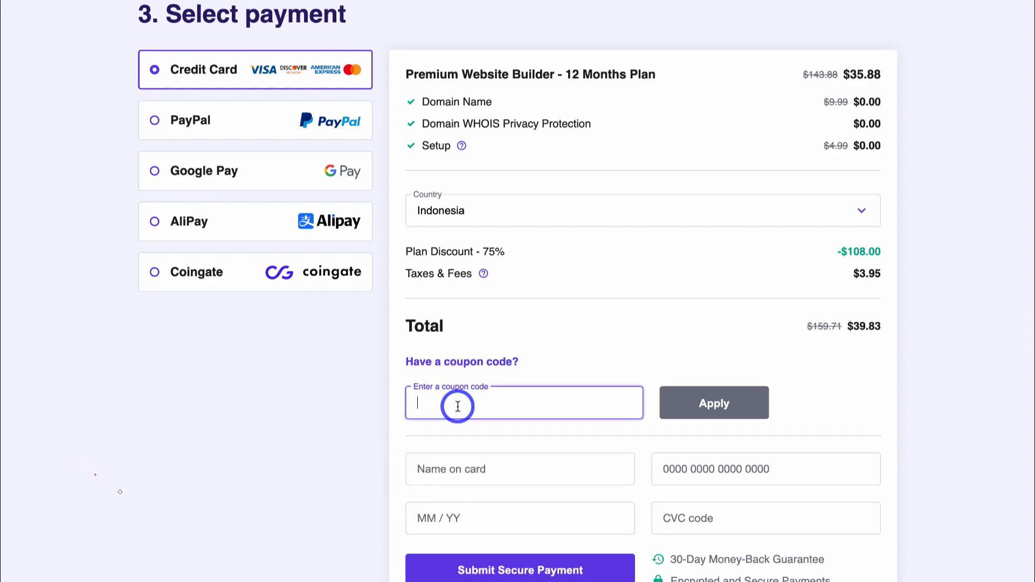
text(STEWARTGAULD)
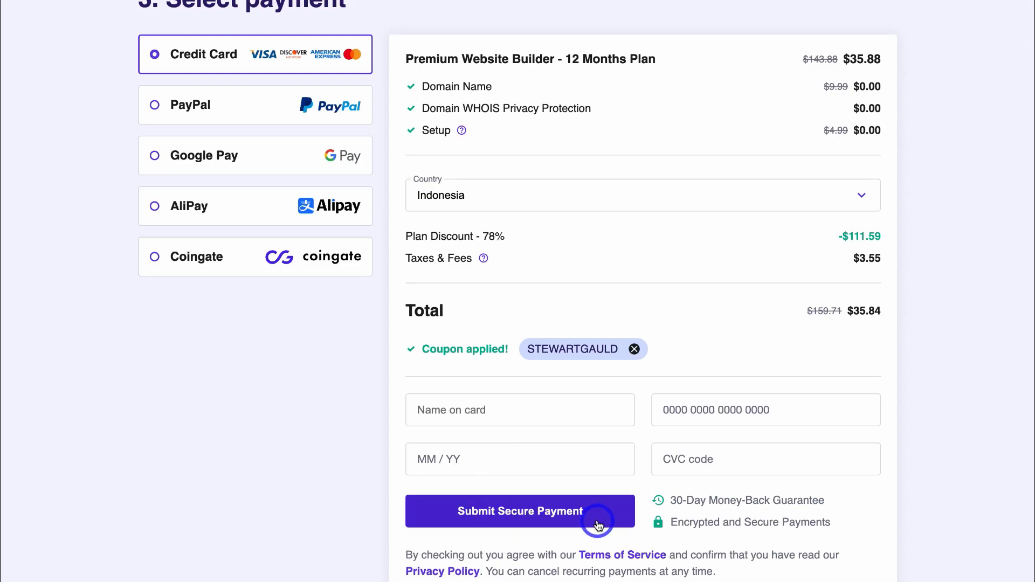
- Set the billing country to New Zealand
click(647, 200)
text(new)
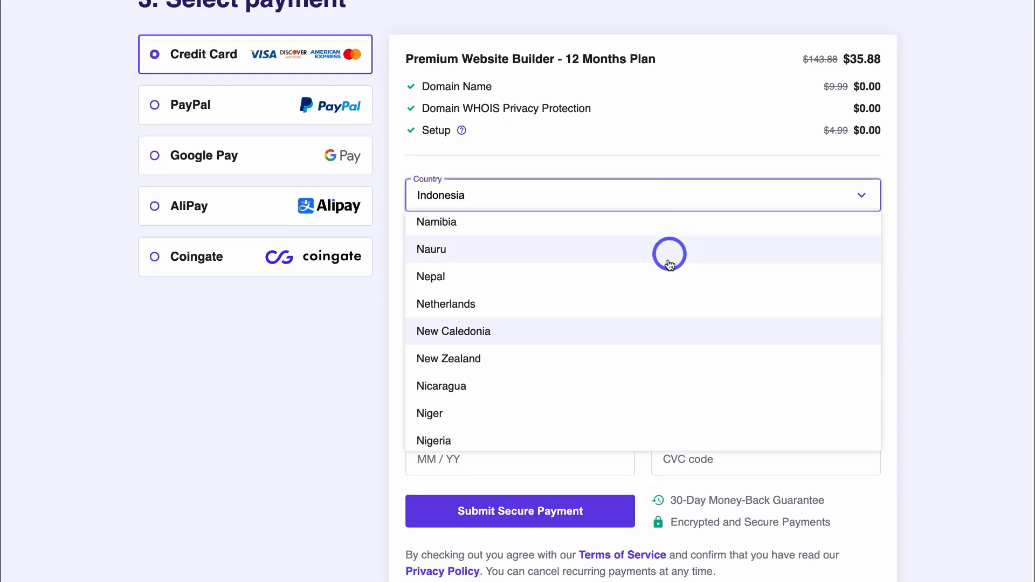
click(545, 364)
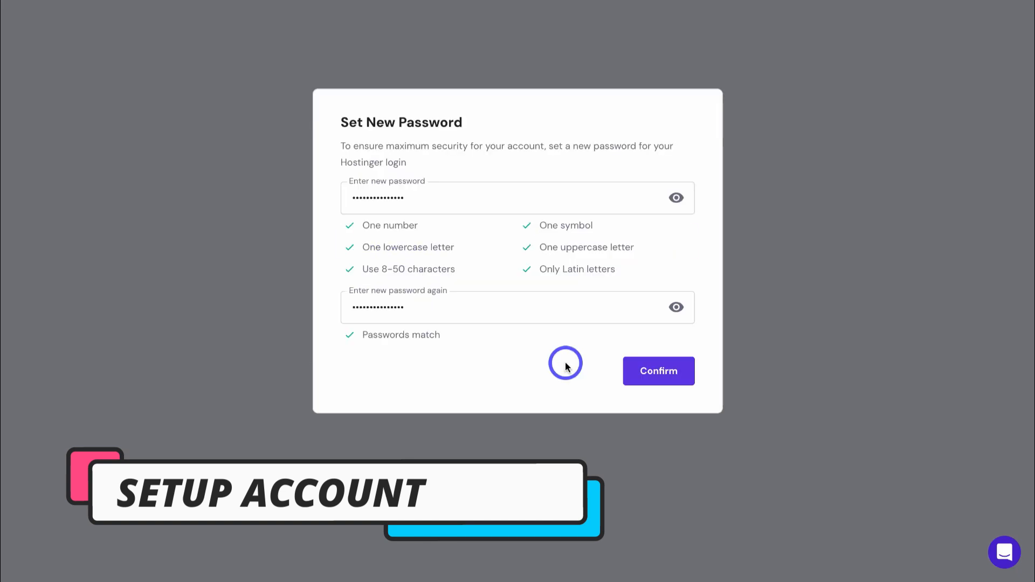
- Confirm the account password, skip onboarding questions, and create a new site with Hostinger Builder with AI
click(663, 372)
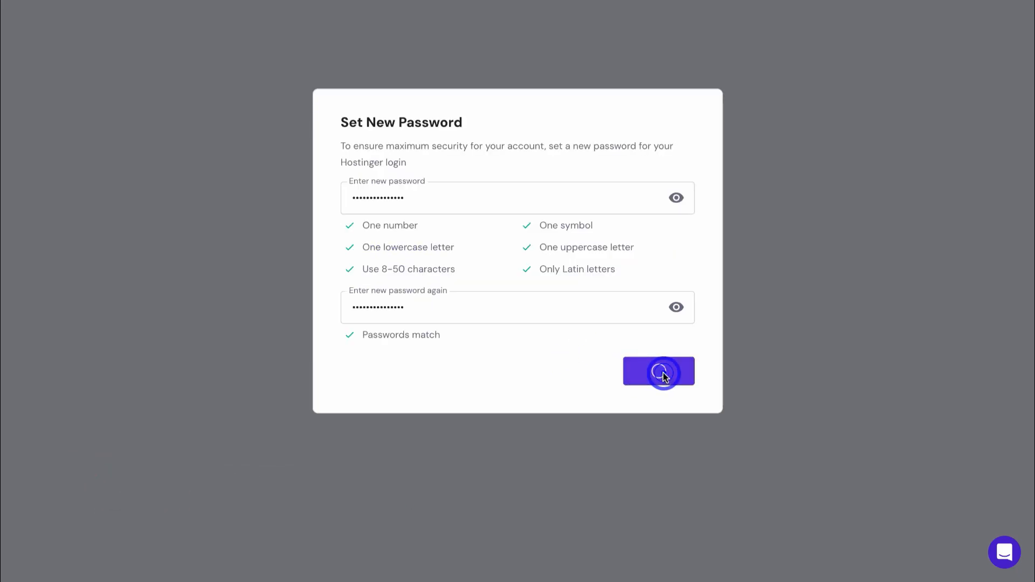
click(524, 409)
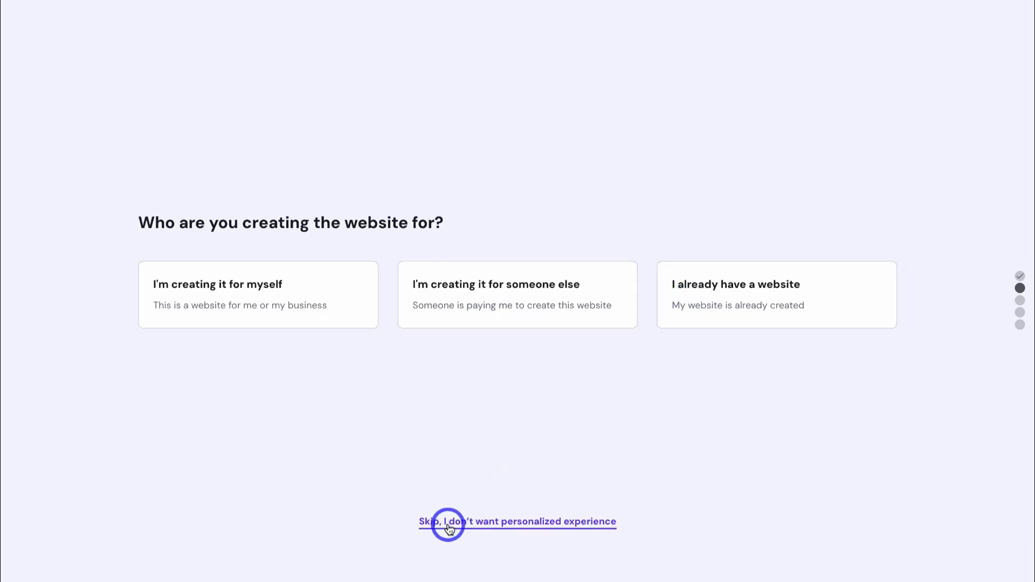
click(537, 524)
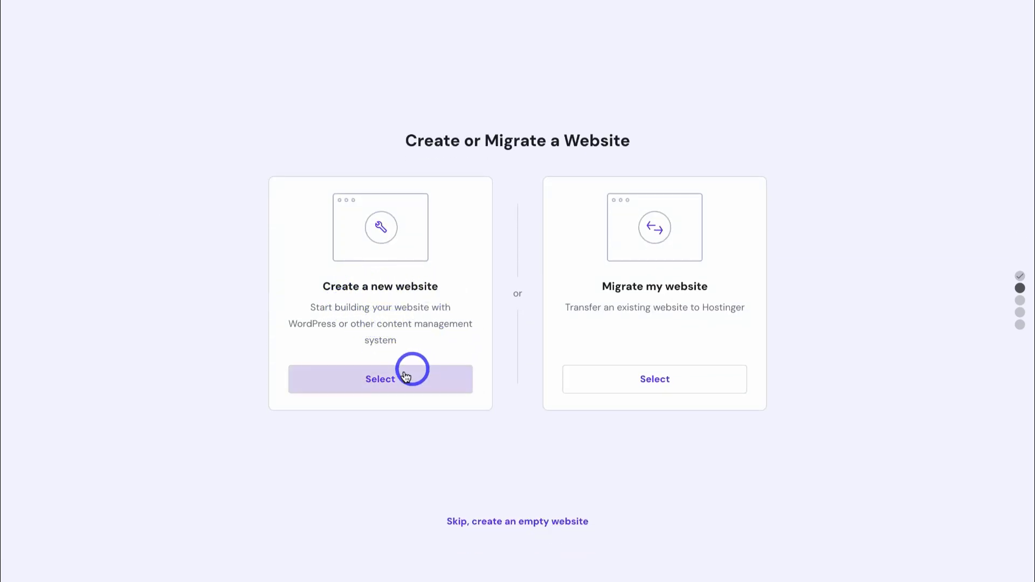
click(420, 379)
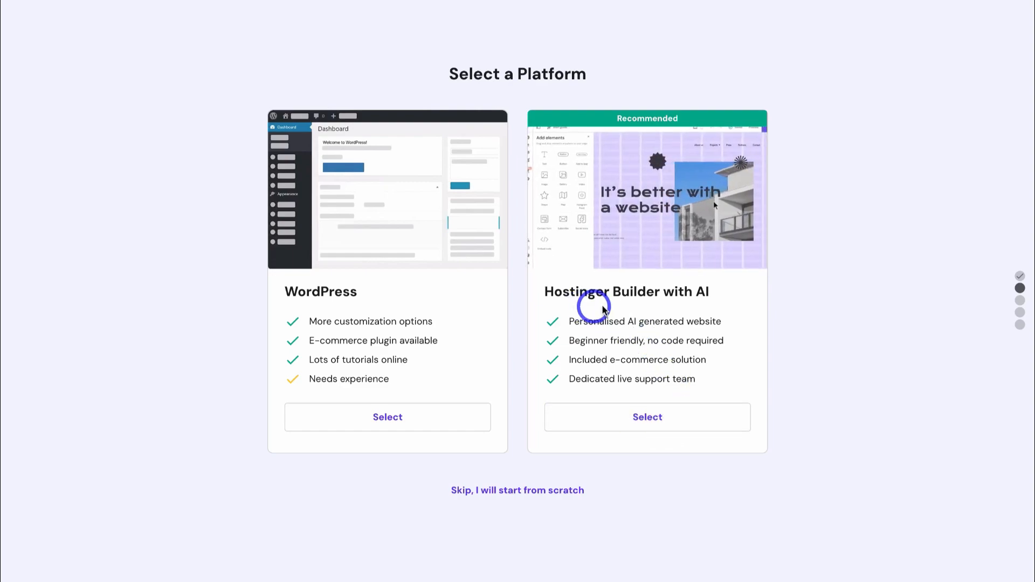
click(677, 419)
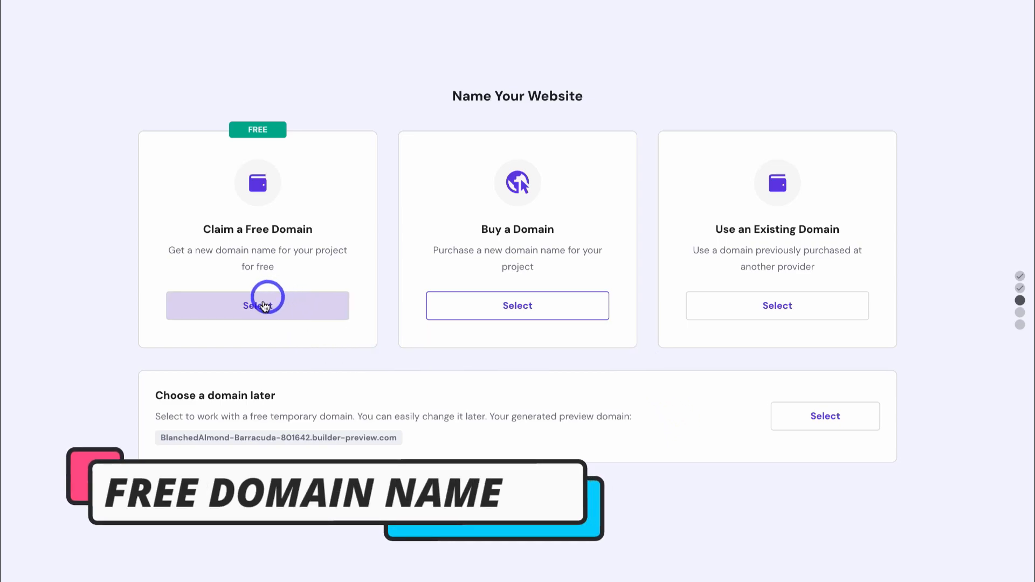
- Enter 'stews-consulting' with the .com extension, confirm availability and claim it as the free domain
click(292, 308)
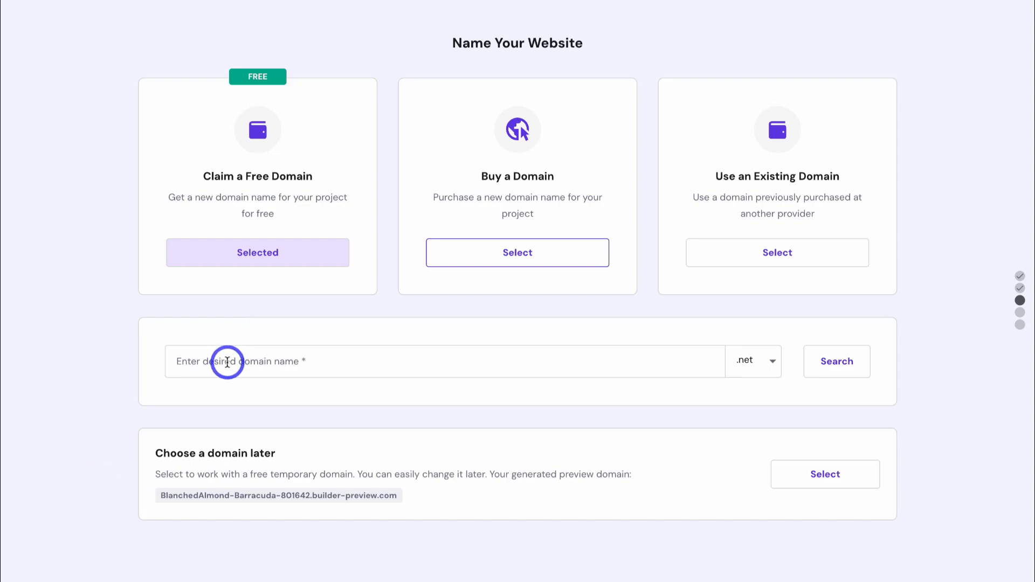
click(227, 362)
text(stews-consulting)
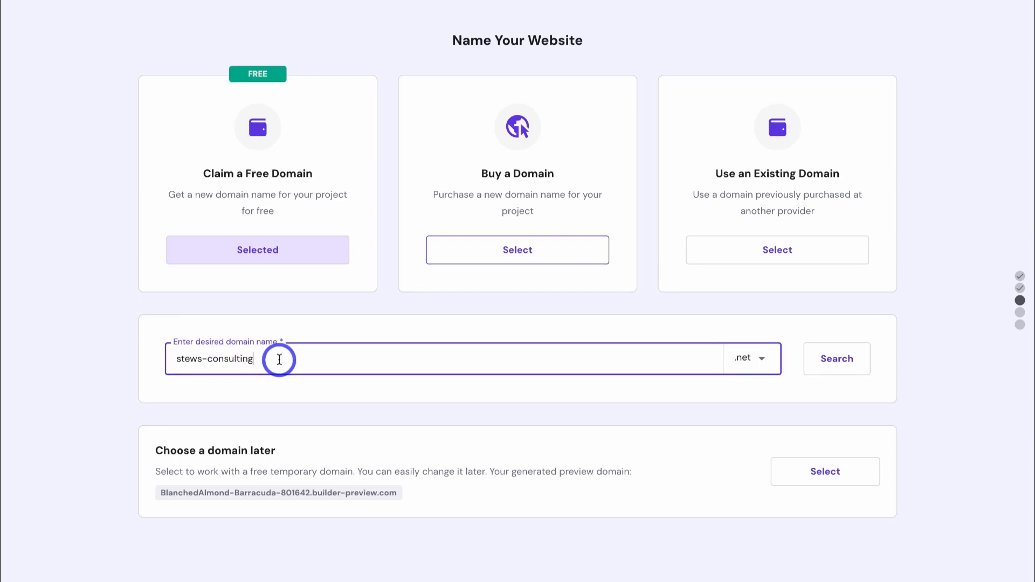
click(752, 362)
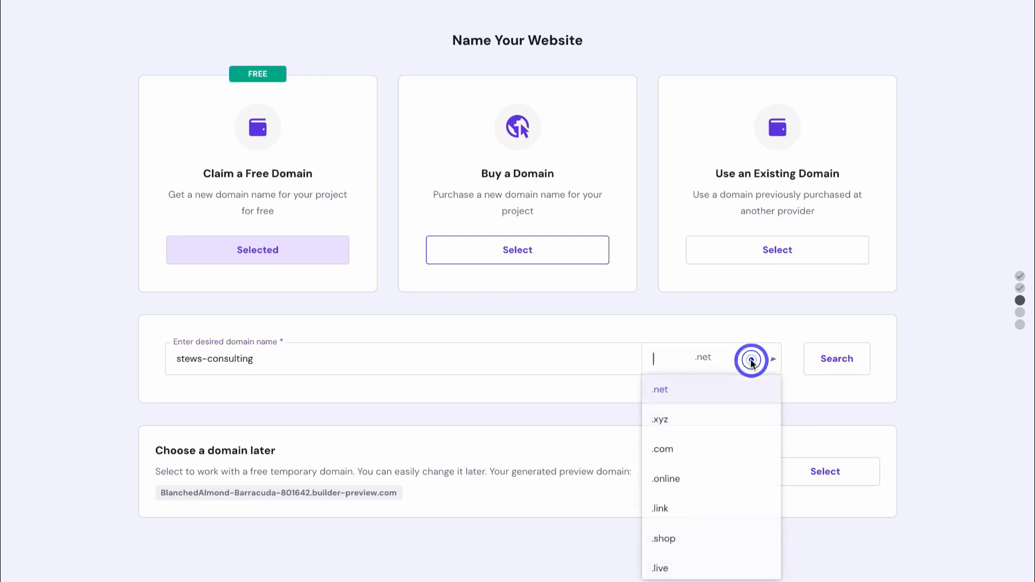
scroll(749, 421, down, 3)
scroll(754, 426, down, 5)
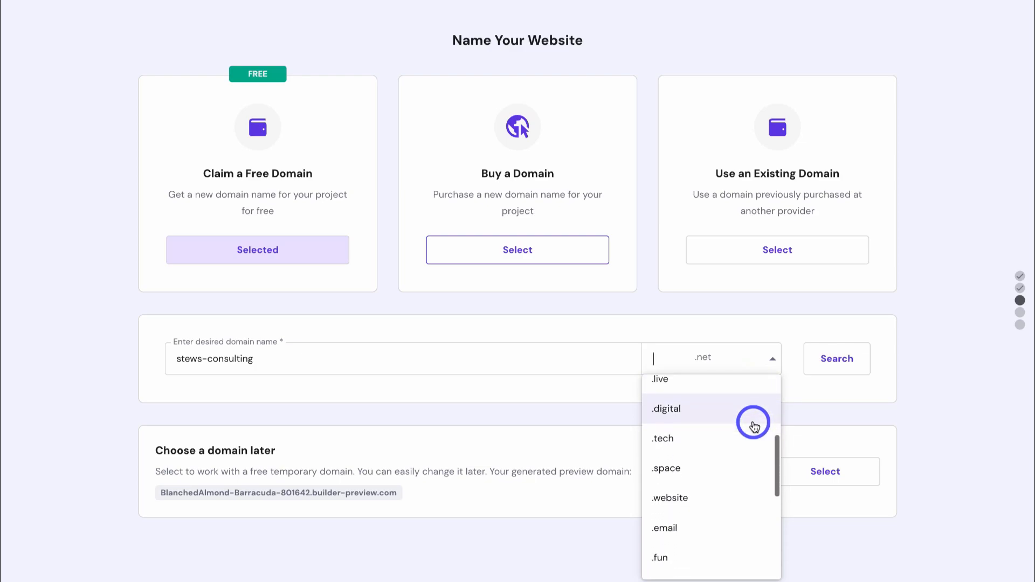
scroll(755, 427, up, 3)
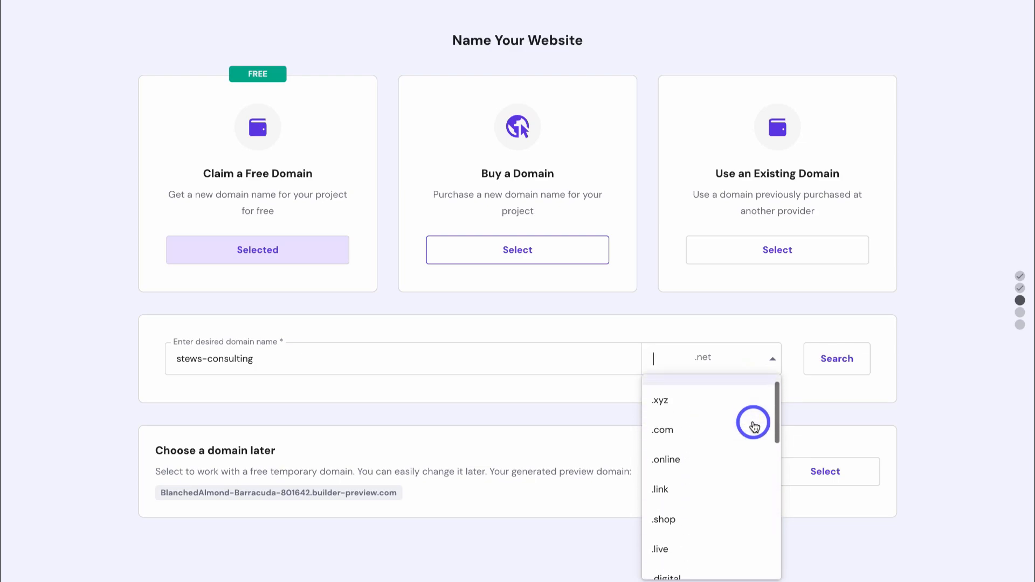
click(700, 445)
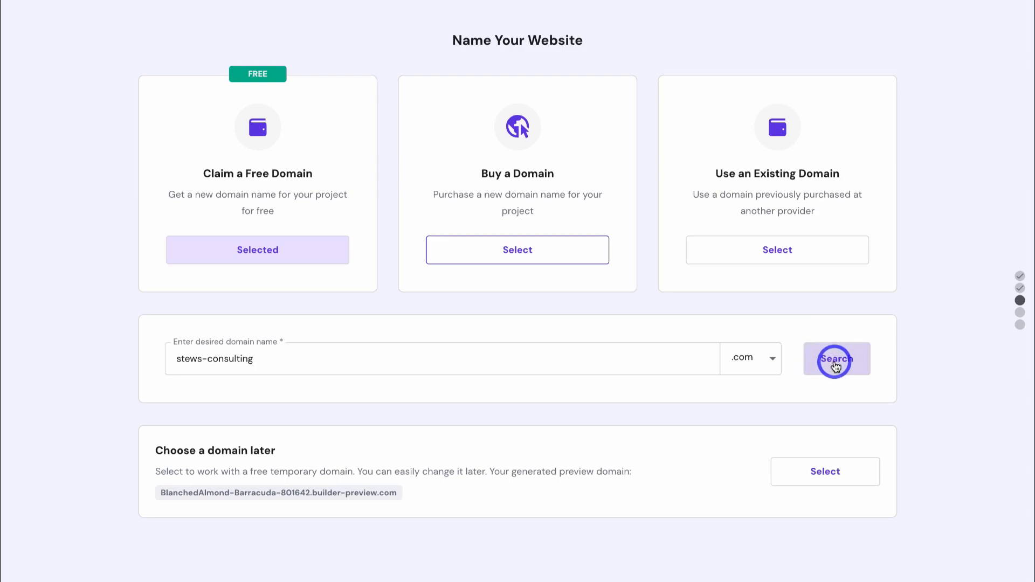
click(835, 362)
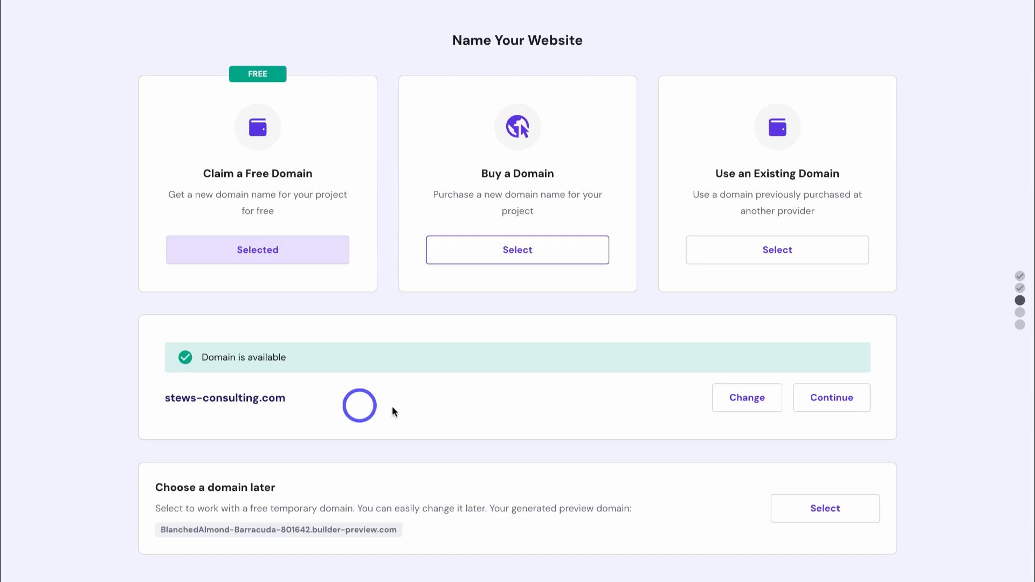
click(823, 408)
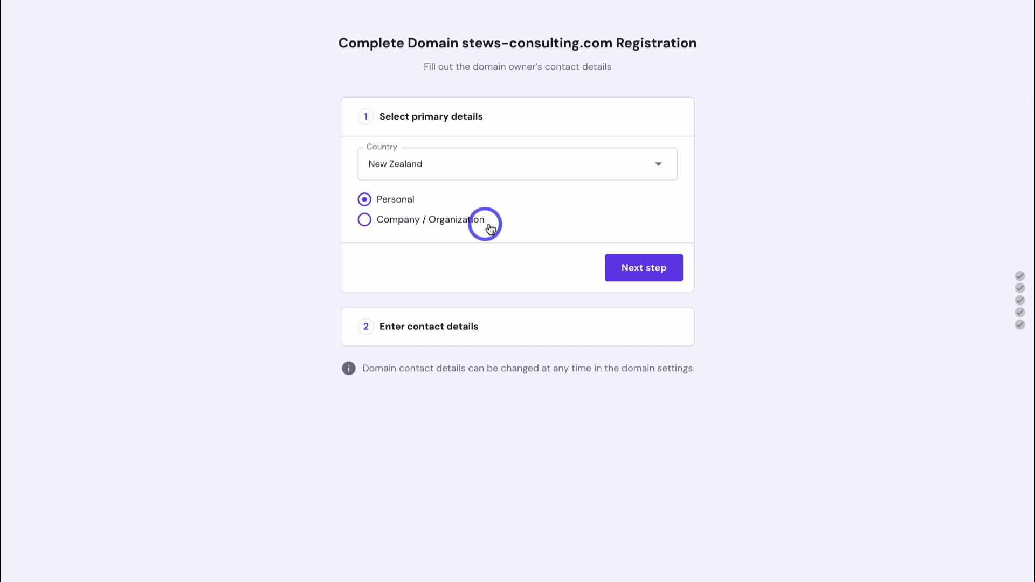
- Register stews-consulting.com as a personal New Zealand domain using the prefilled contact details
click(637, 277)
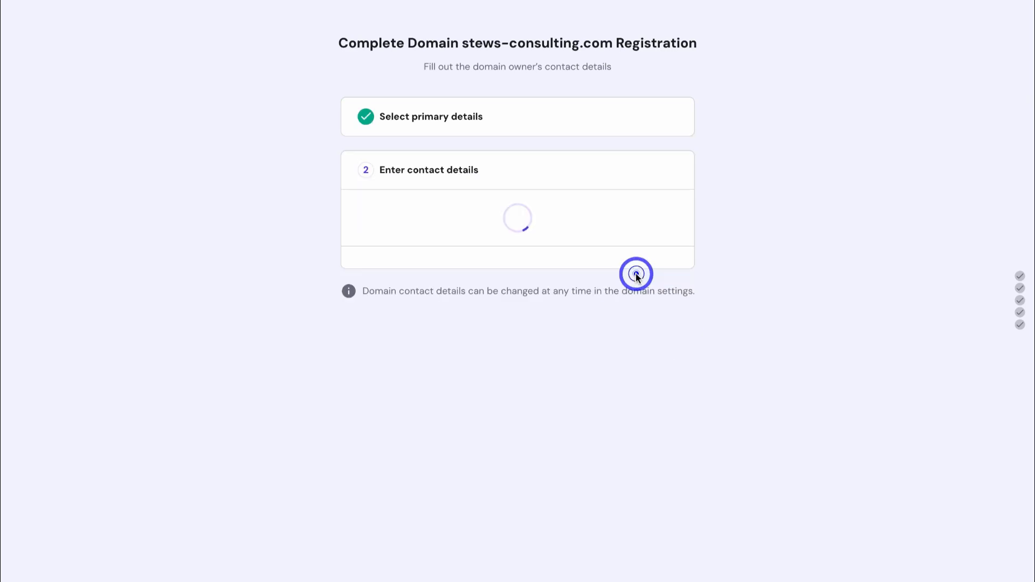
scroll(740, 178, down, 2)
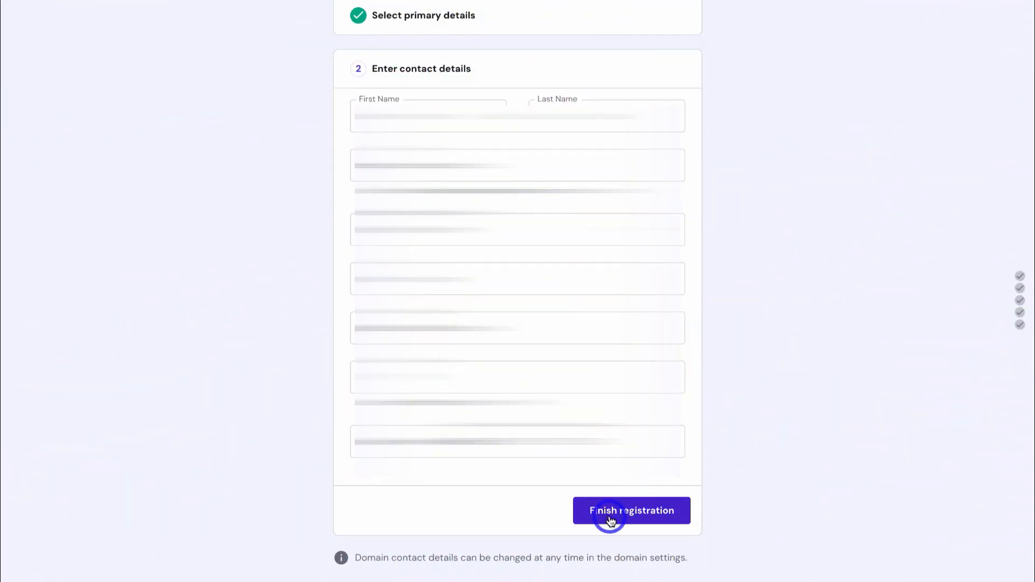
click(656, 516)
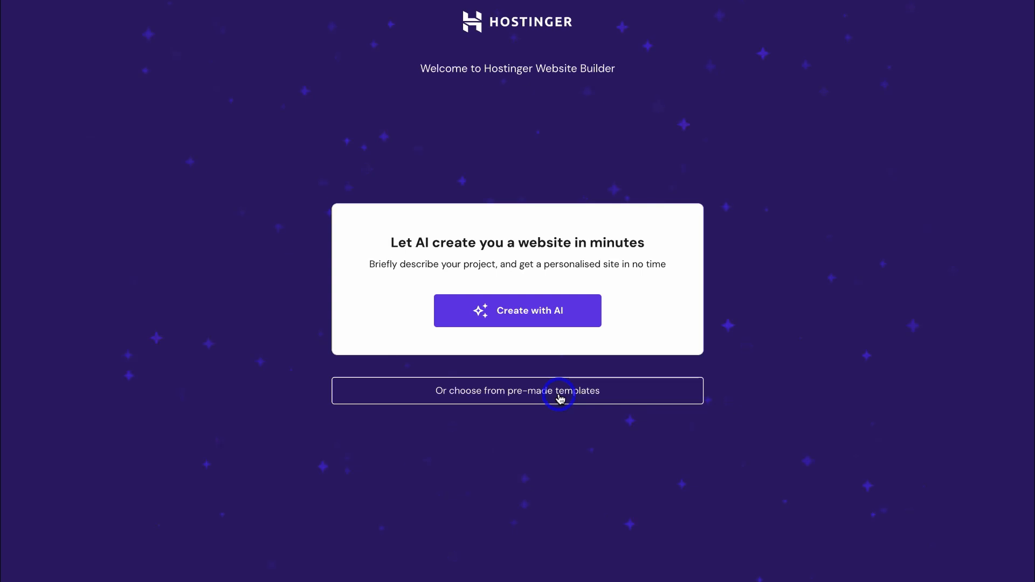
- Generate an AI site for brand 'Stew's Consulting', type Other, with the pasted business description
click(545, 318)
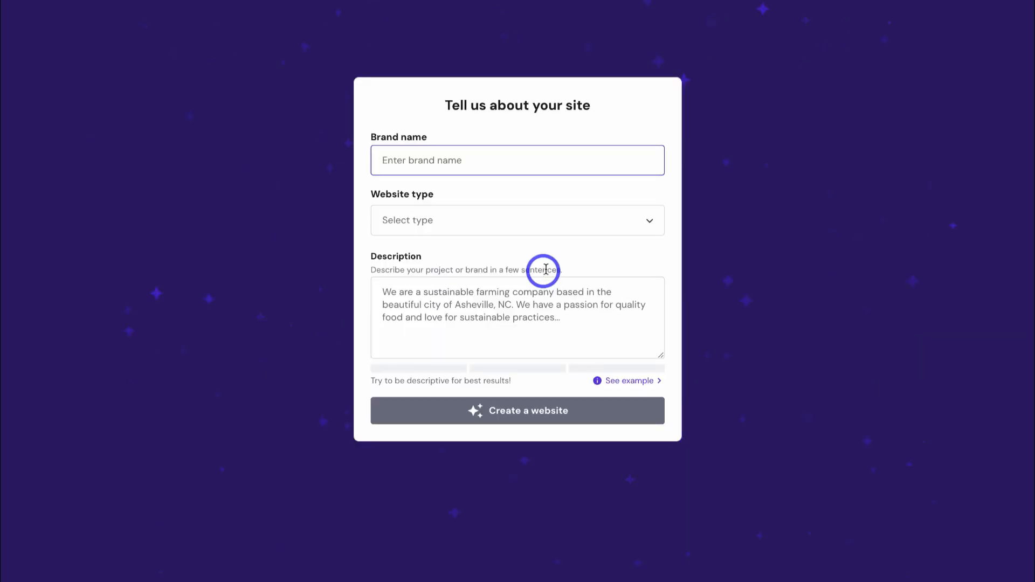
text(Stew's Consulting)
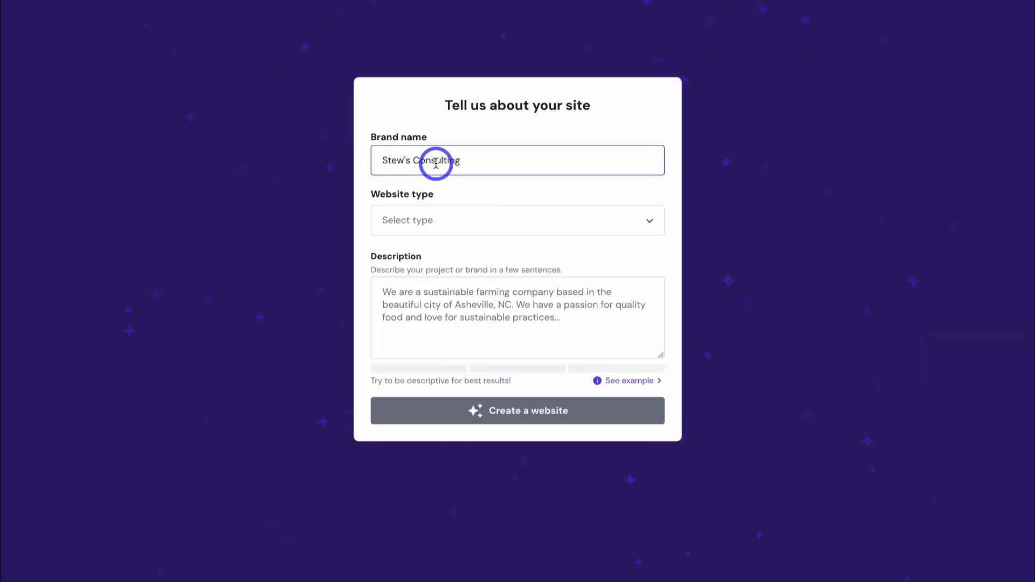
click(443, 222)
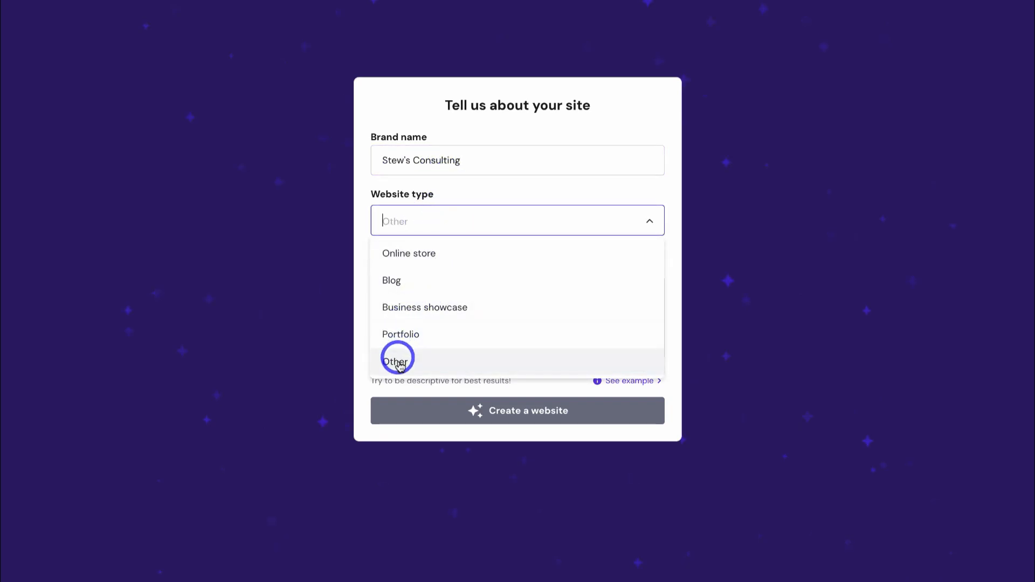
click(434, 362)
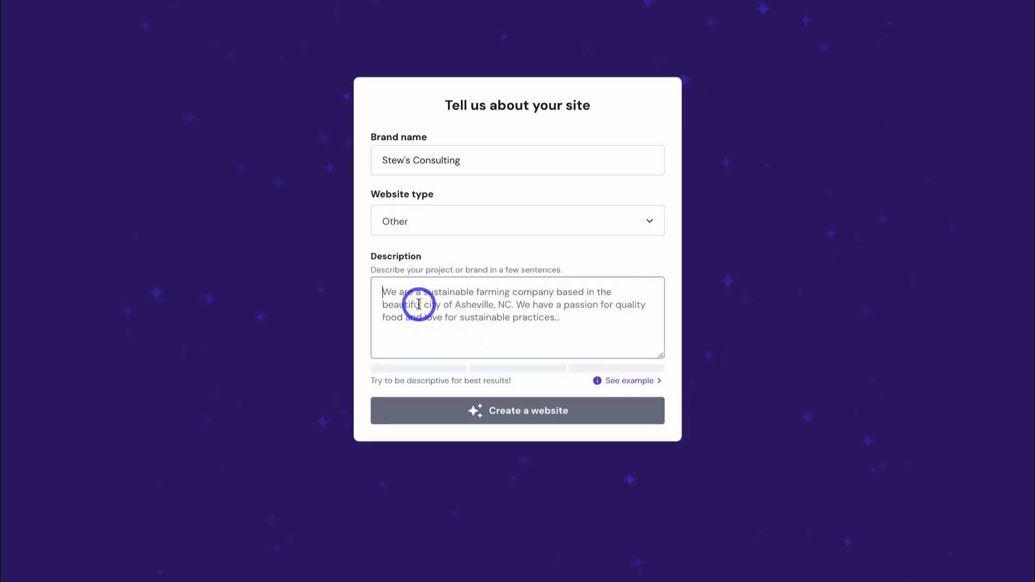
text(We are a small marketing consultancy for small businesses in New Zealand. We help small businesses transition online with the right tools, skills, and strategies.)
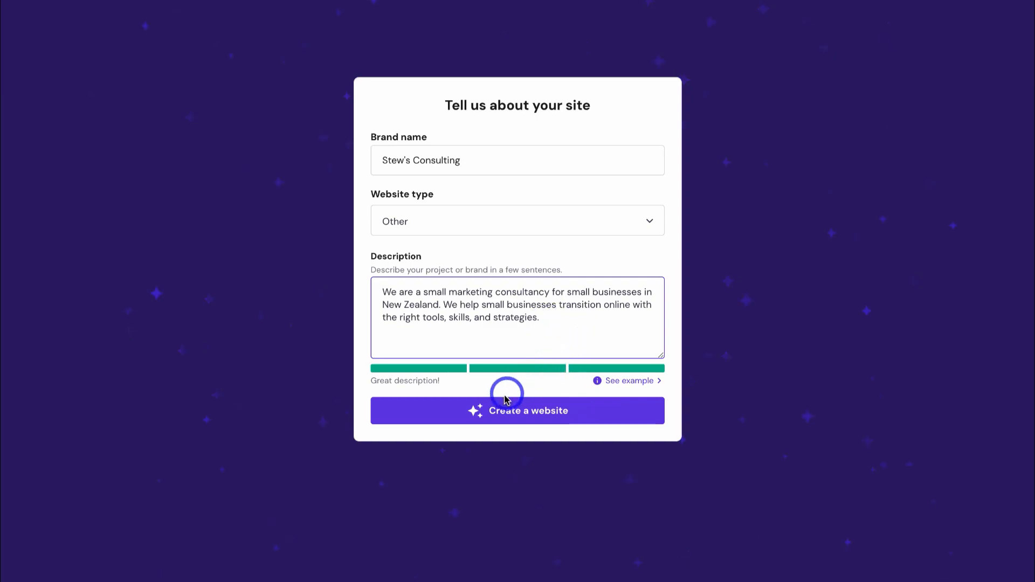
click(591, 416)
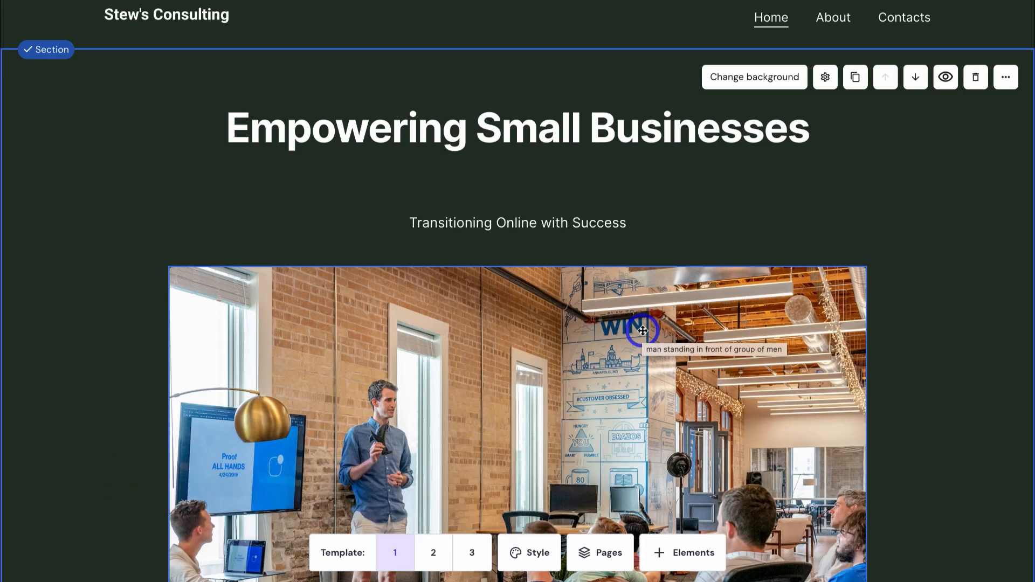
- Scroll through the generated homepage down to the Get in Touch form and back up
scroll(642, 330, down, 15)
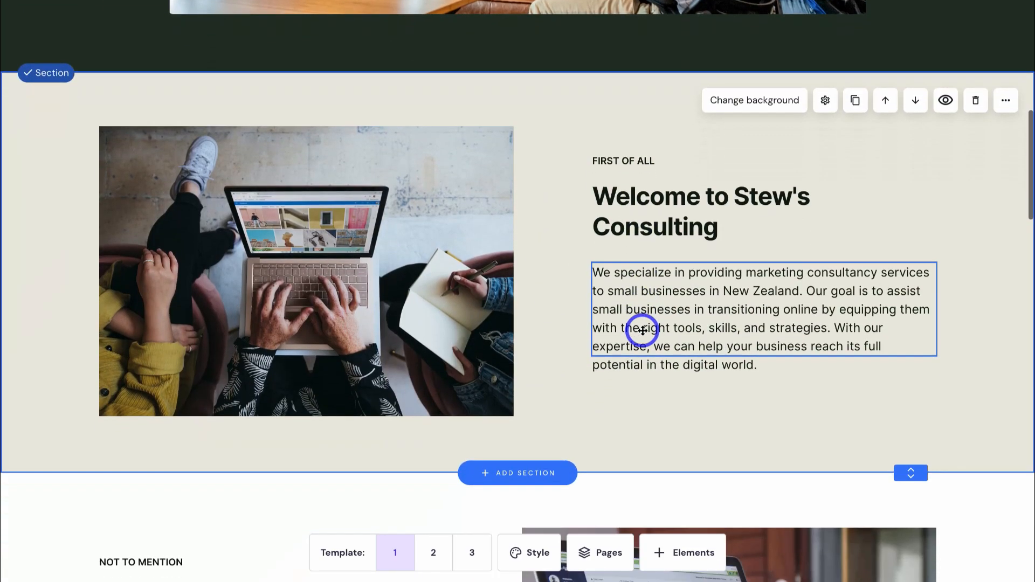
scroll(642, 331, down, 7)
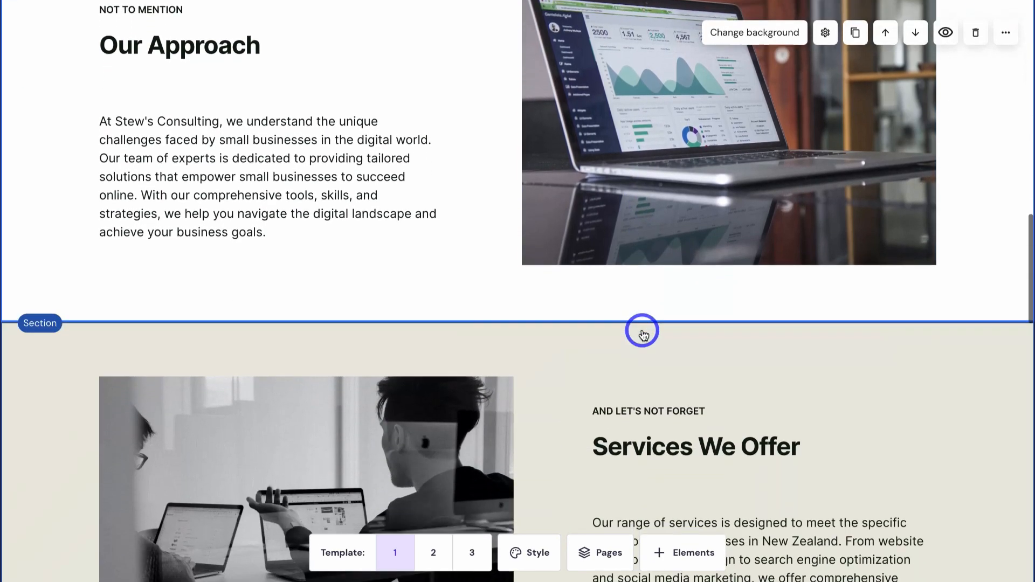
scroll(642, 330, down, 6)
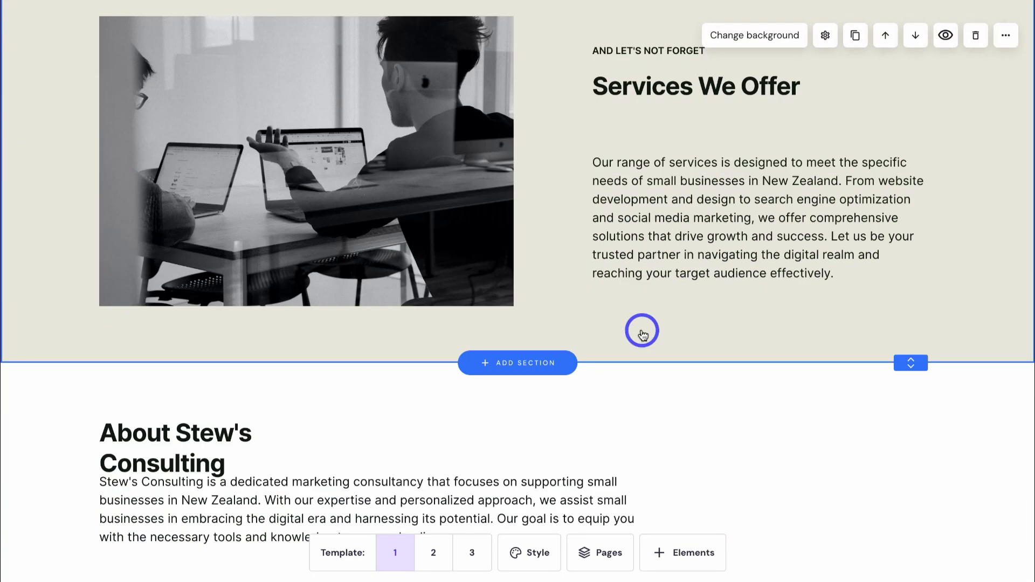
scroll(642, 330, down, 10)
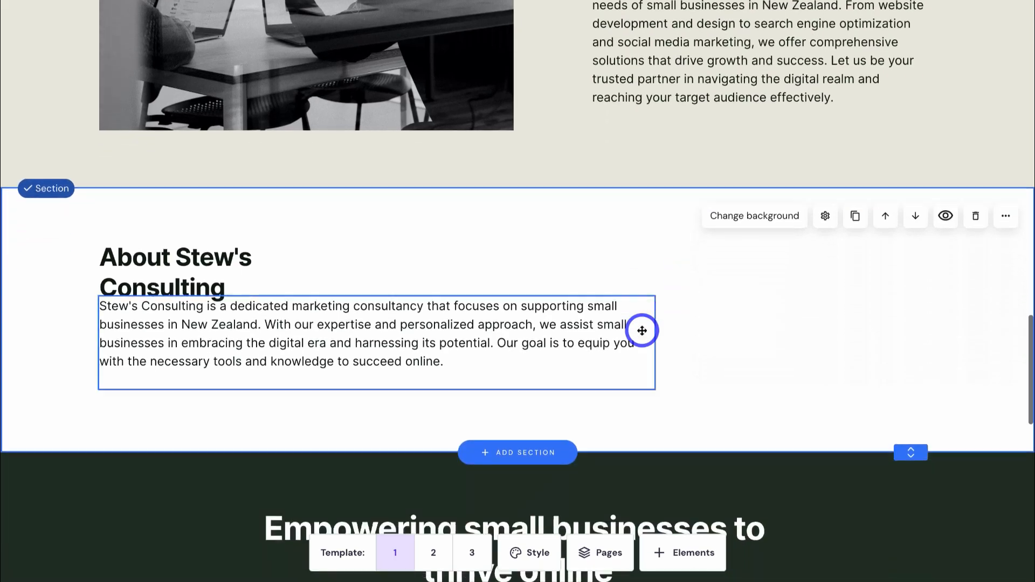
scroll(643, 330, down, 7)
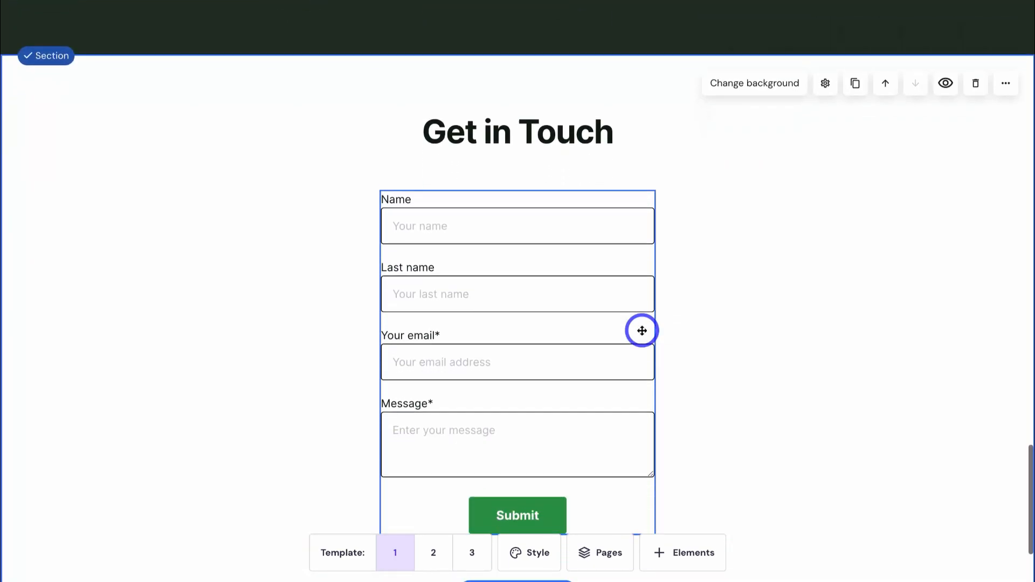
scroll(642, 330, up, 20)
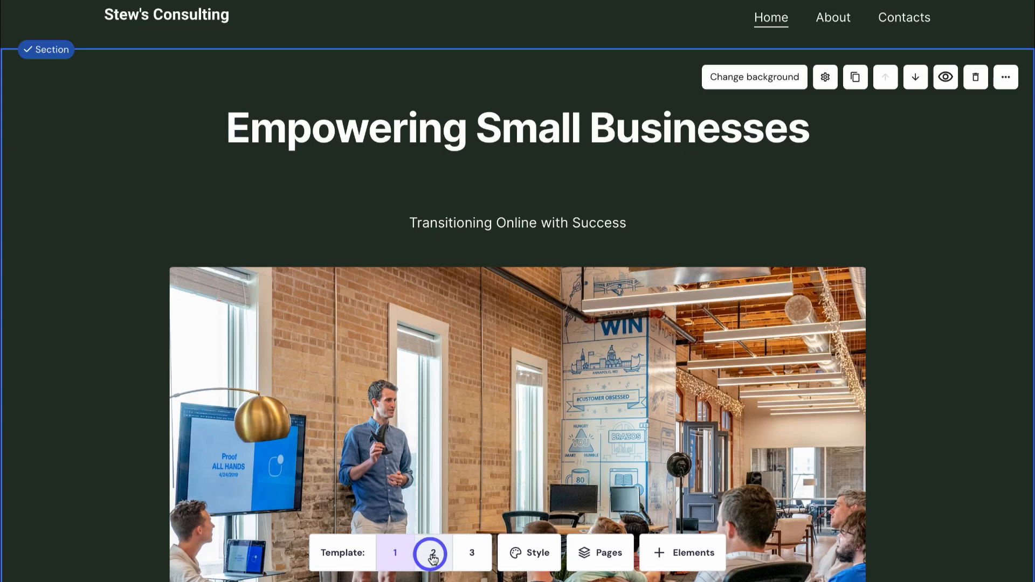
- Try layout template 2, then settle on template 3 and check the sections below
click(433, 554)
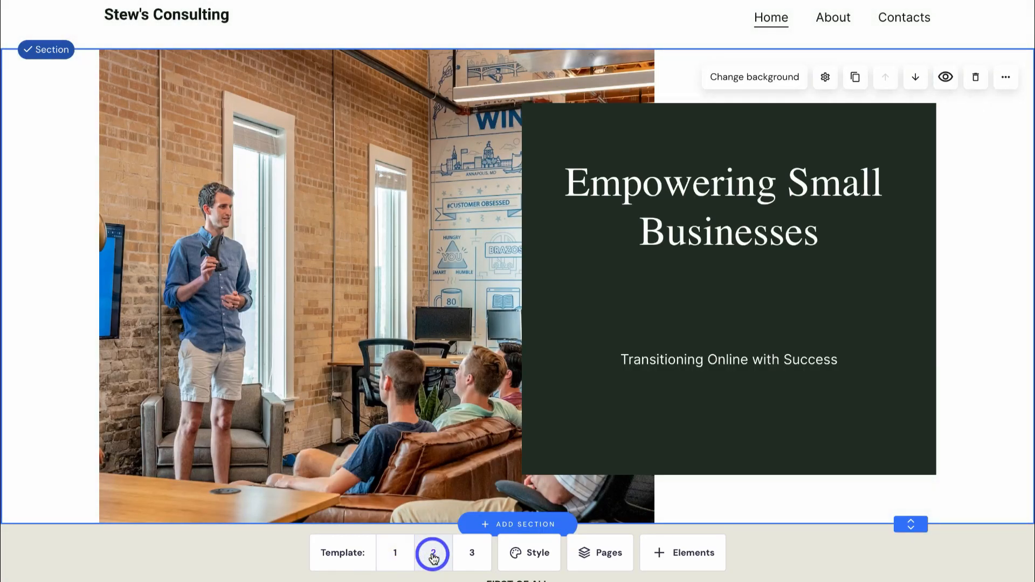
click(472, 554)
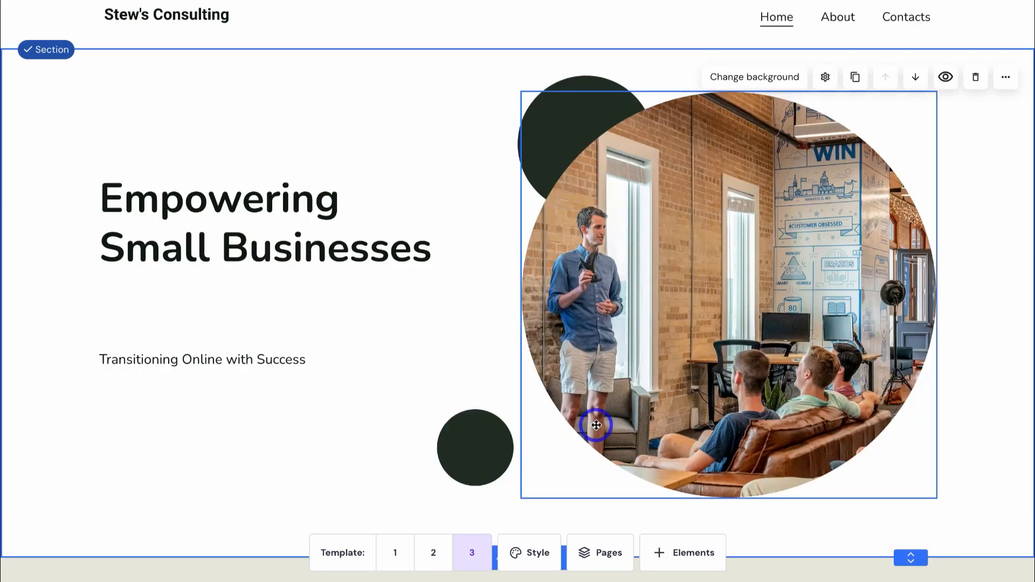
scroll(597, 425, down, 10)
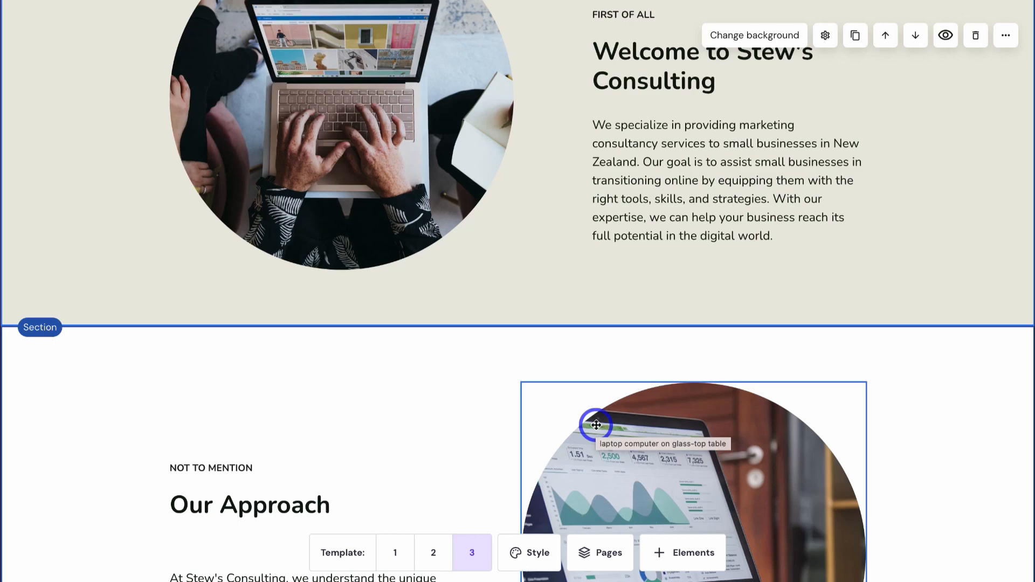
- After trying Oswald and Midnight Blues, apply the Earthy Tones palette and Arima/Mulish fonts
click(530, 555)
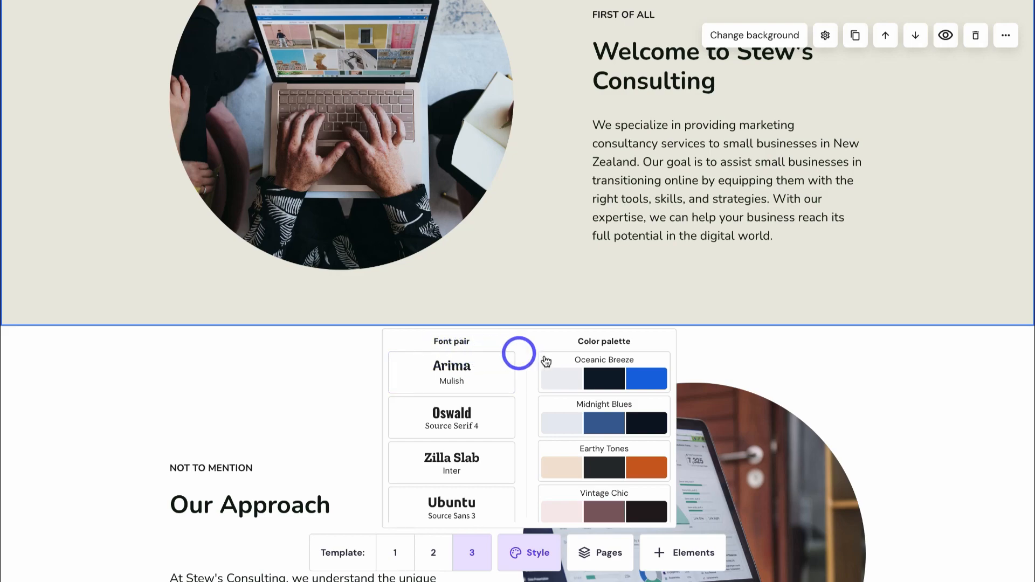
click(478, 417)
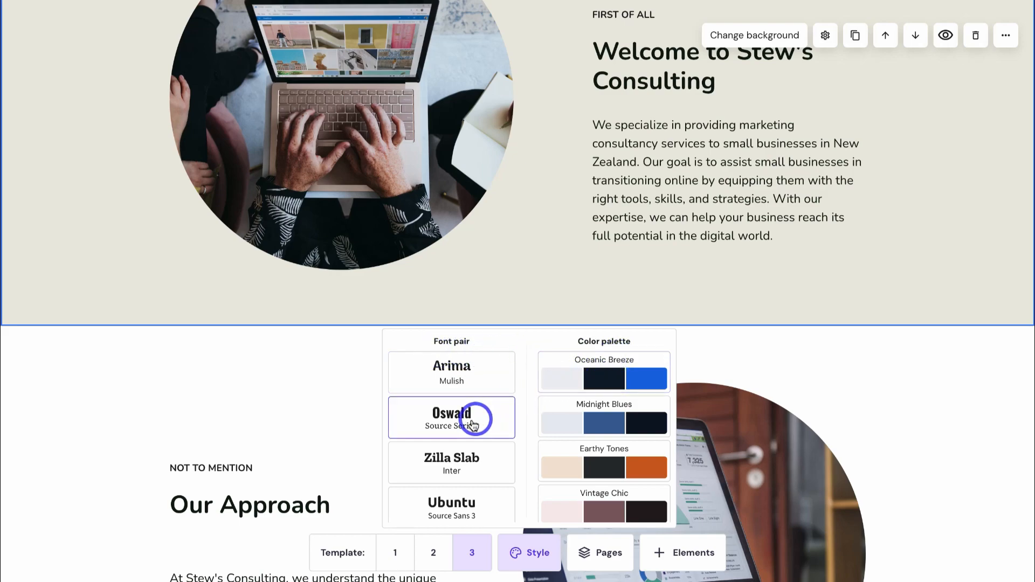
click(591, 427)
click(593, 467)
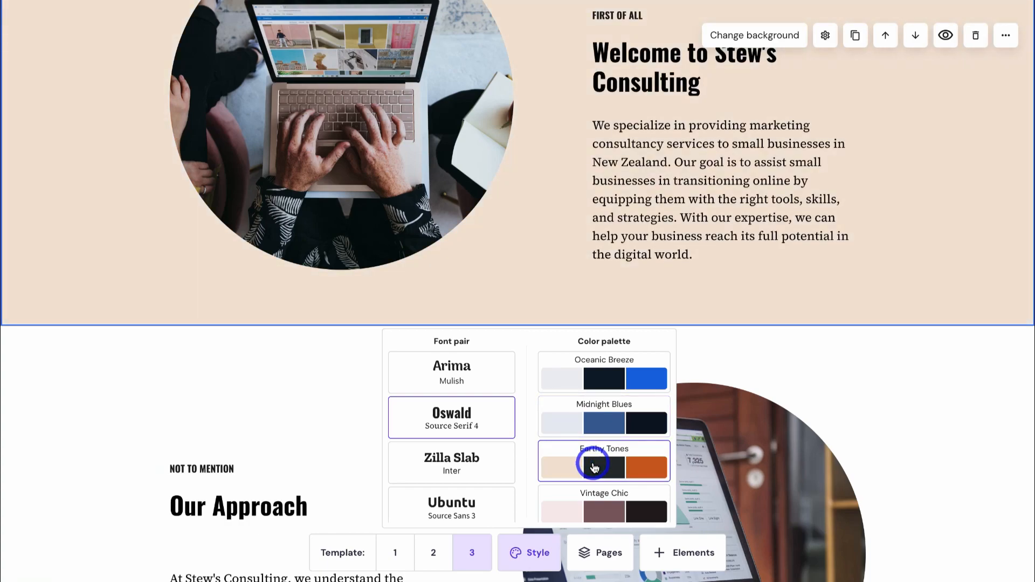
click(496, 377)
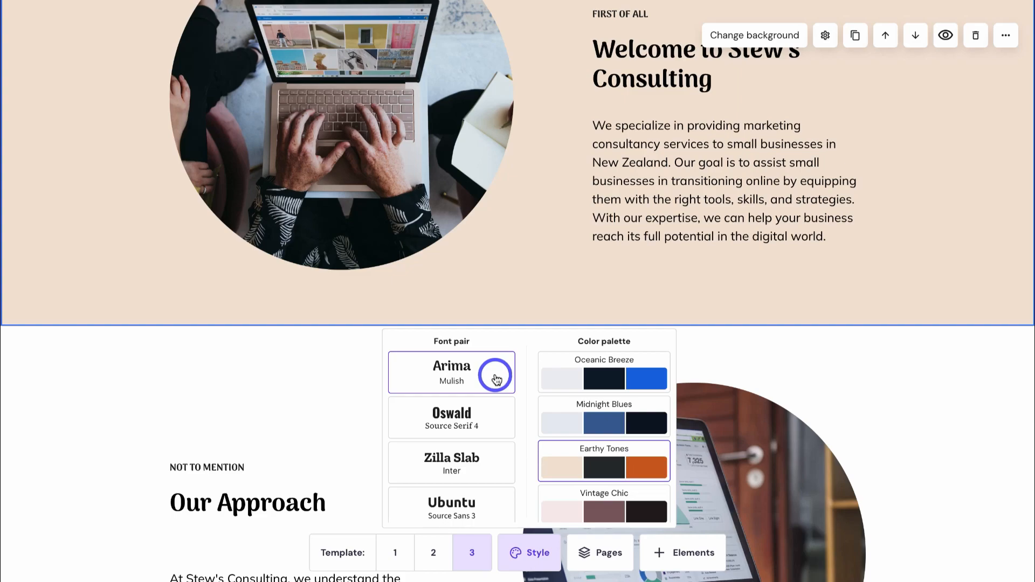
click(600, 555)
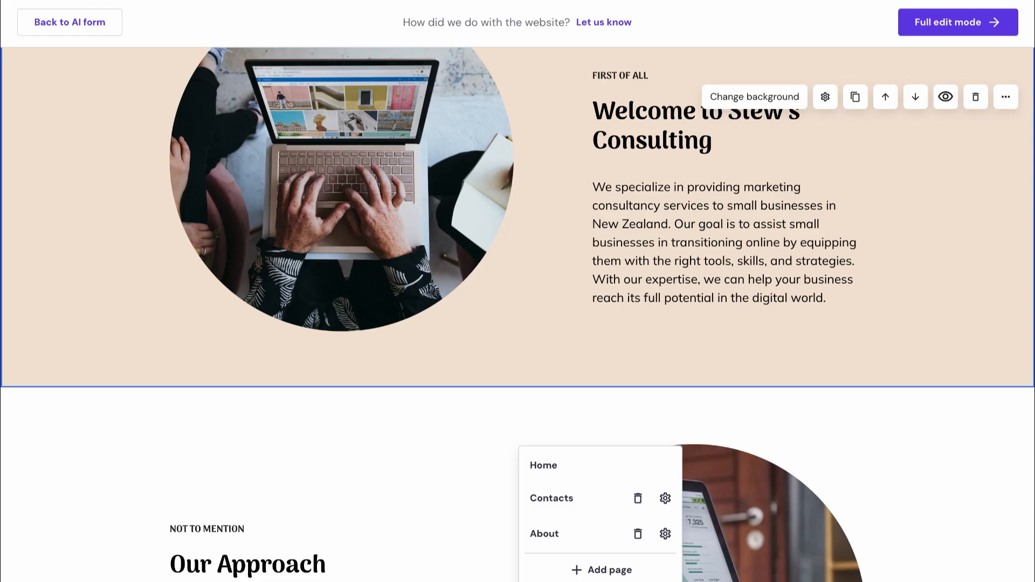
- Add a Services page from the first ready-made layout, then review the Pages and Elements lists
click(587, 508)
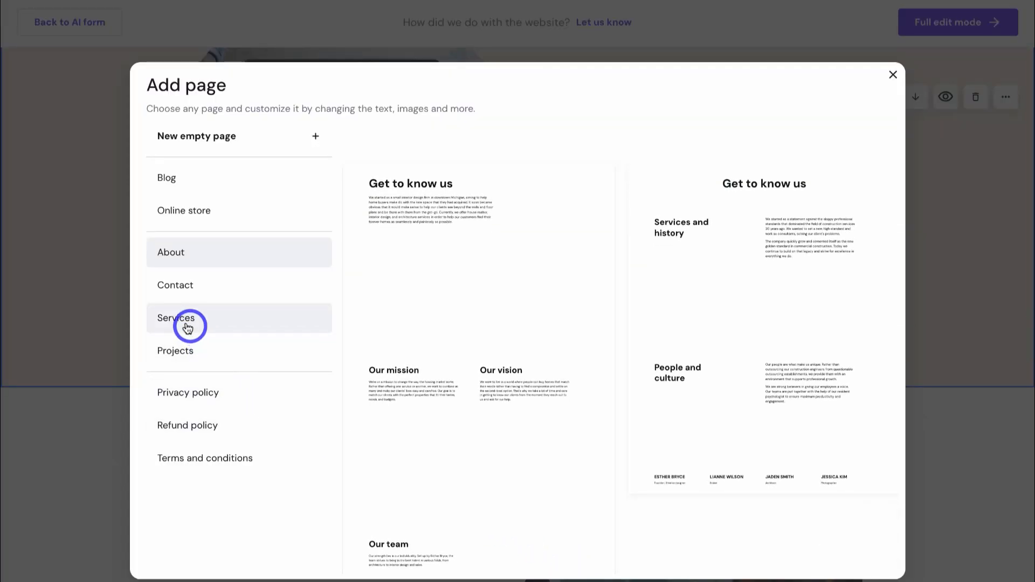
click(184, 323)
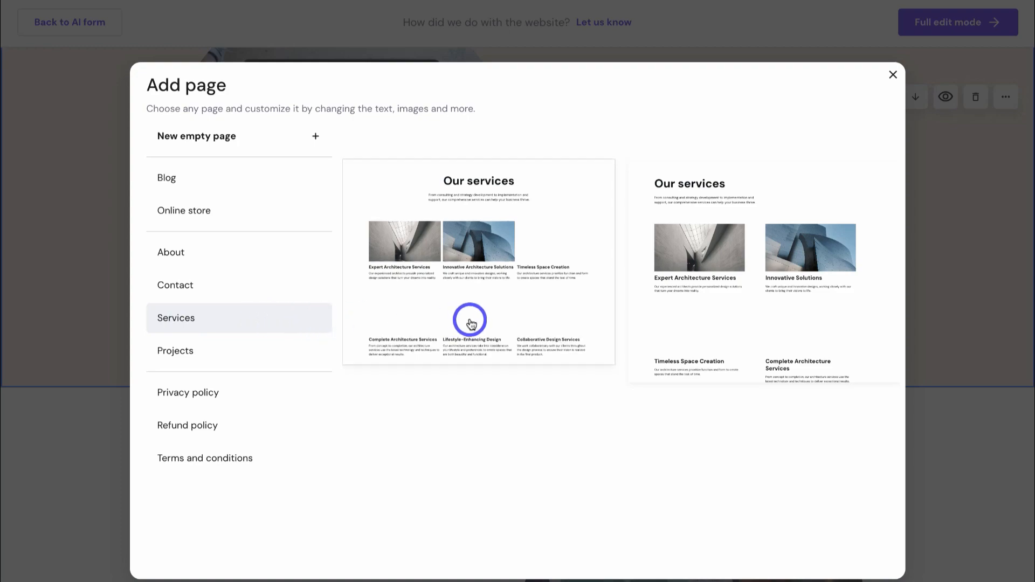
click(469, 321)
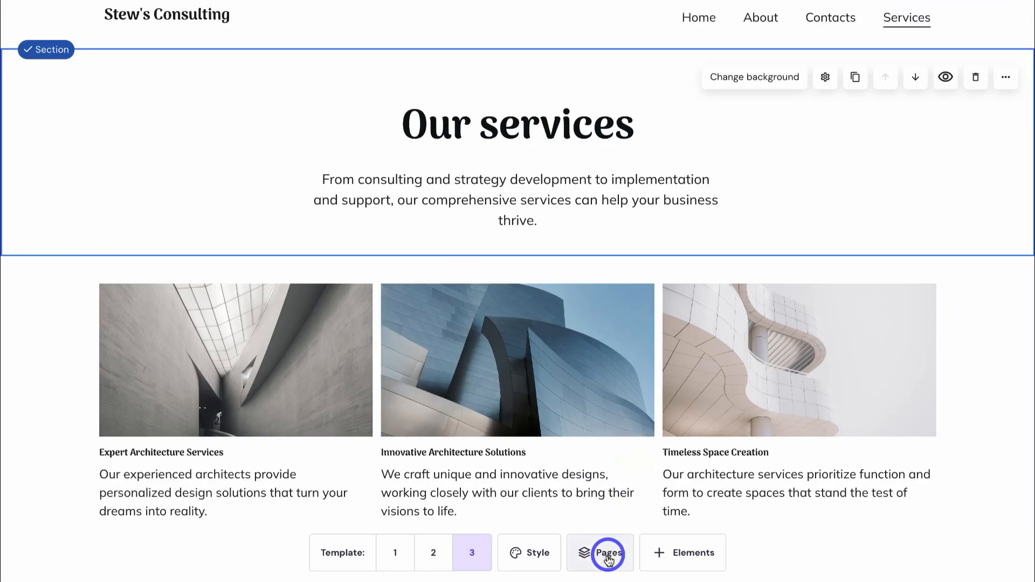
click(608, 556)
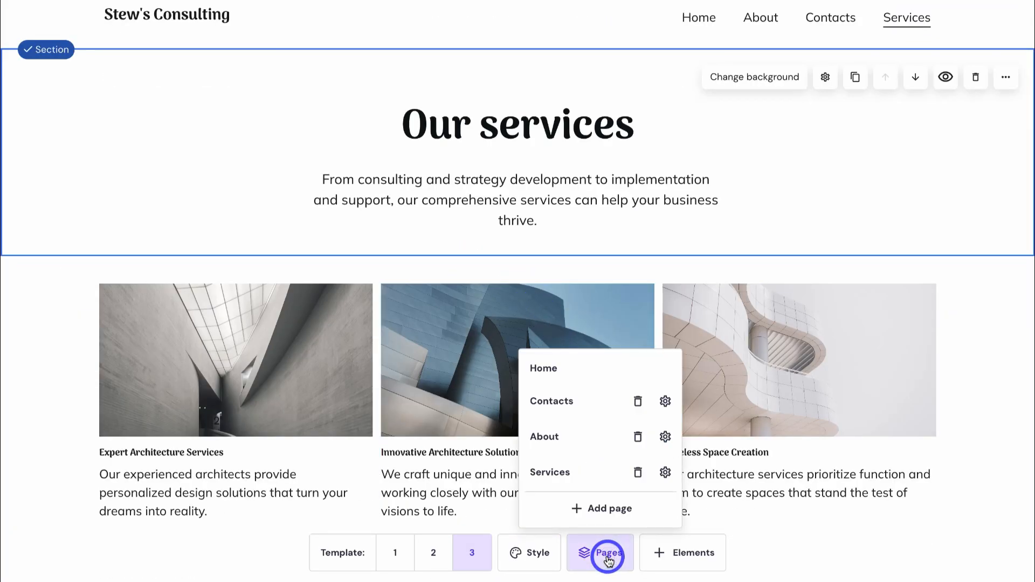
click(682, 558)
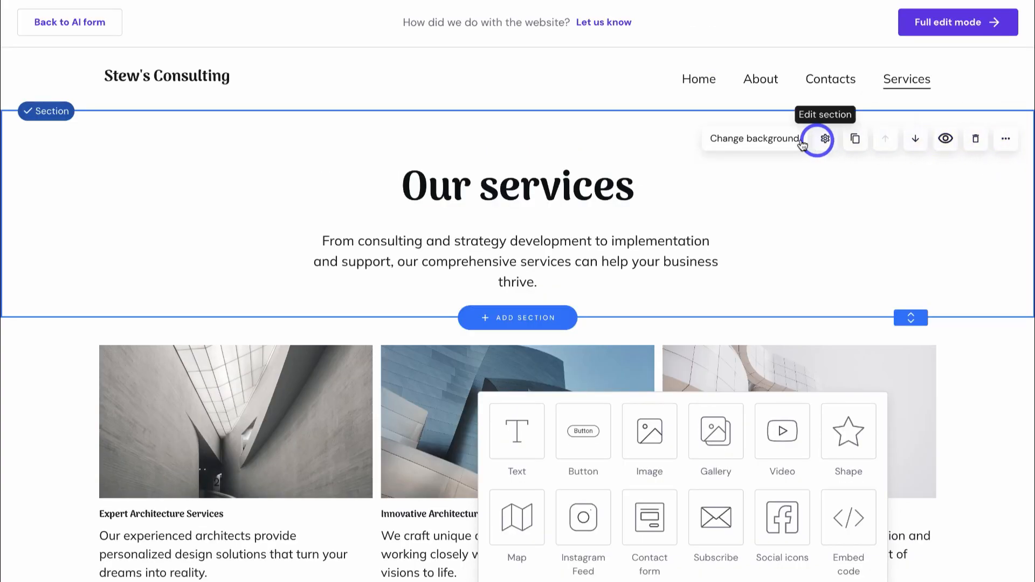
- Switch to Full edit mode to open the full editor on the Home page
click(957, 30)
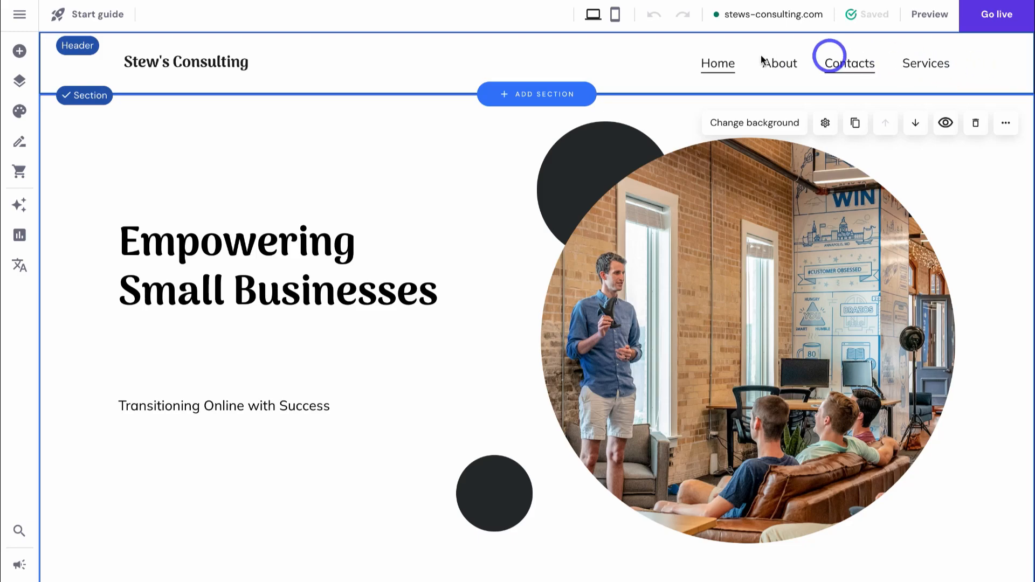
- Go to the Website manager from the top-left menu
click(21, 17)
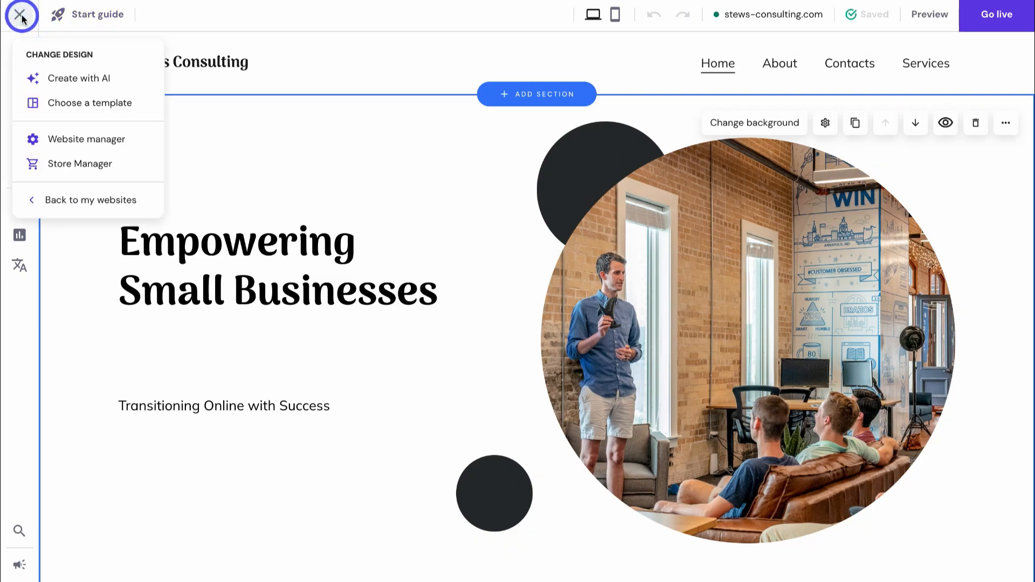
click(106, 140)
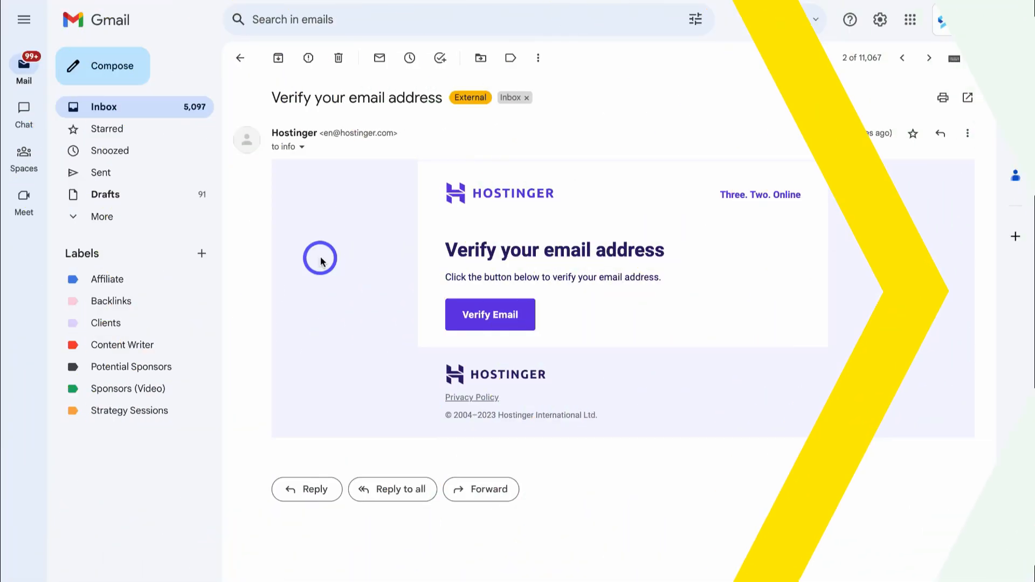
- Confirm the Hostinger account's email address with the Verify Email button
click(520, 324)
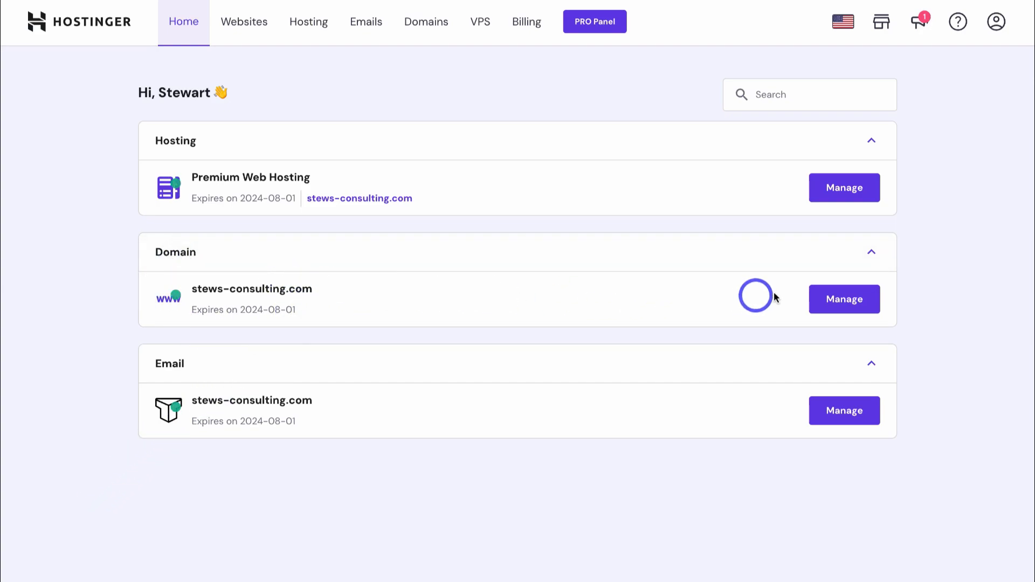
- Open the Domains overview and manage stews-consulting.com
click(425, 29)
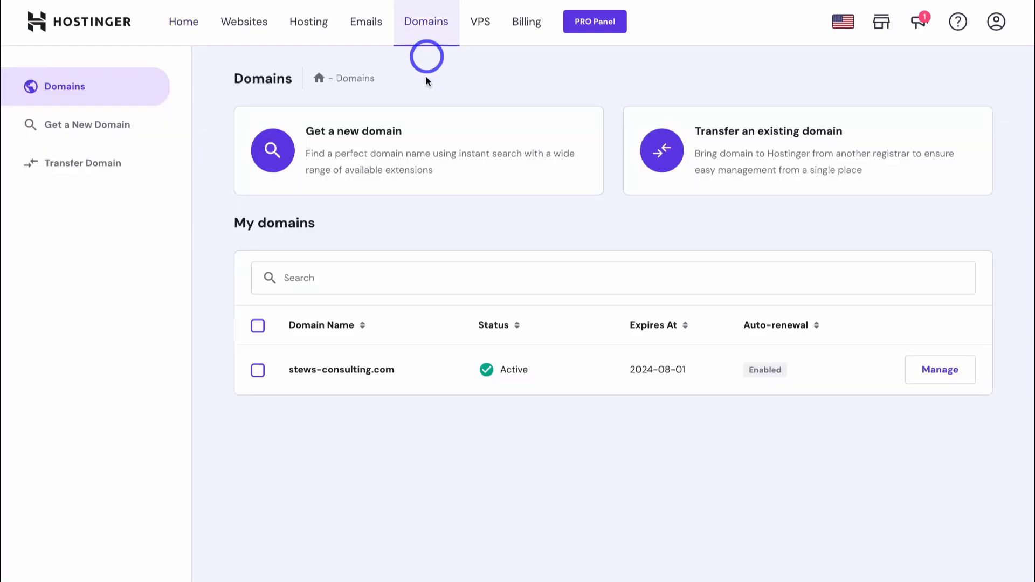
click(938, 370)
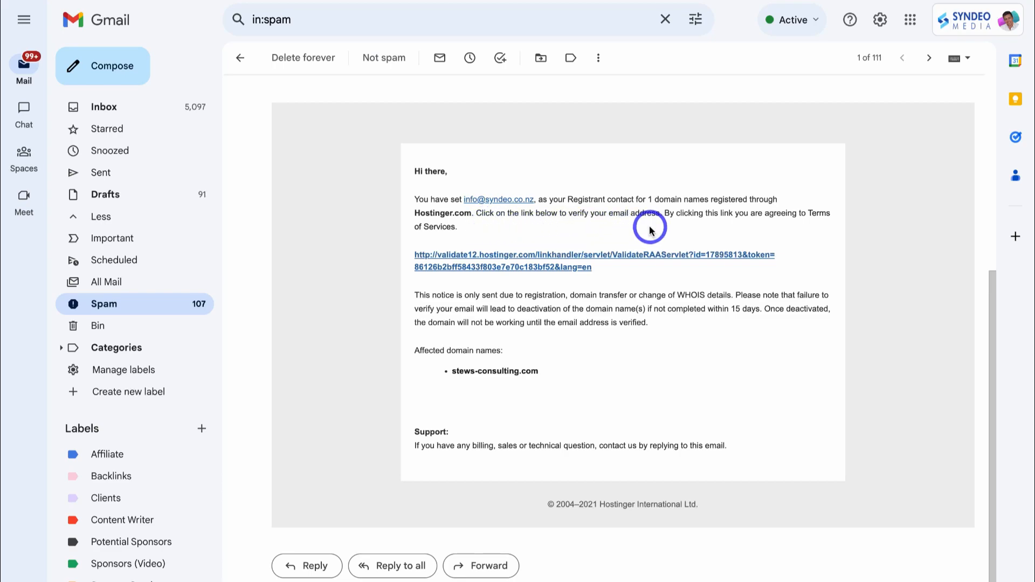
- Follow the registrant contact verification link in the Spam-folder email for stews-consulting.com
click(523, 264)
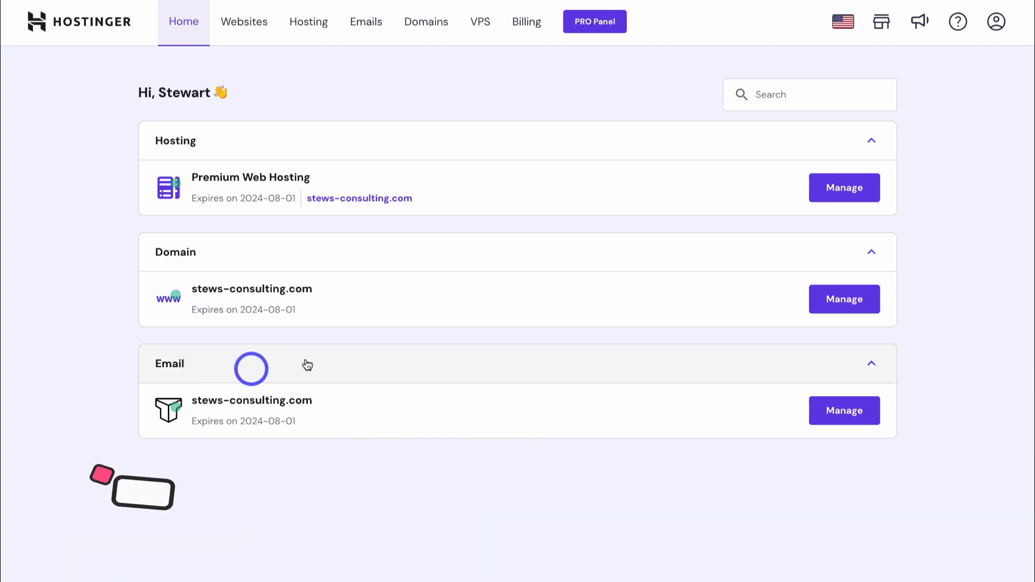
- In Emails, pick the Titan Free Email plan for stews-consulting.com
click(367, 32)
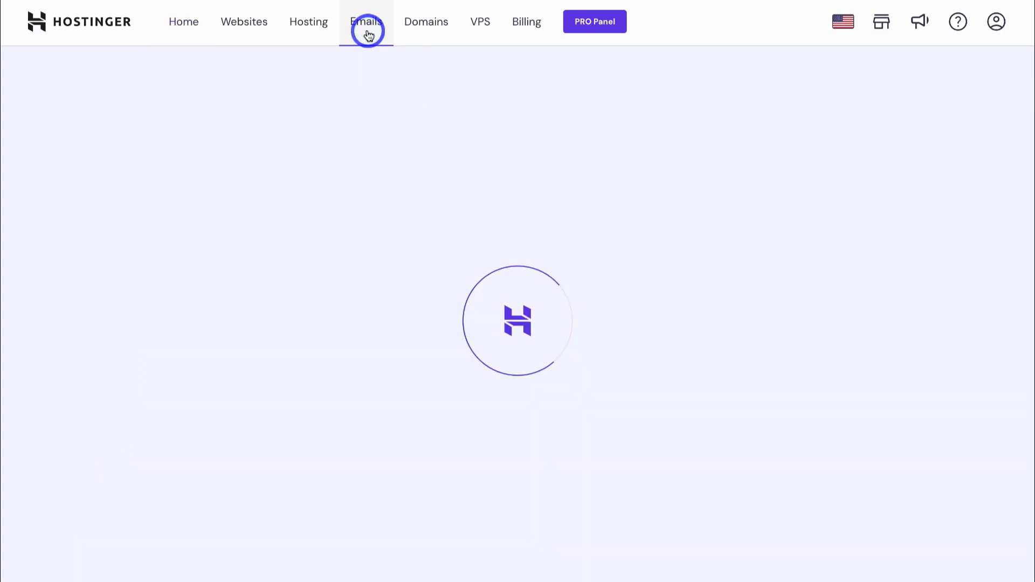
click(834, 177)
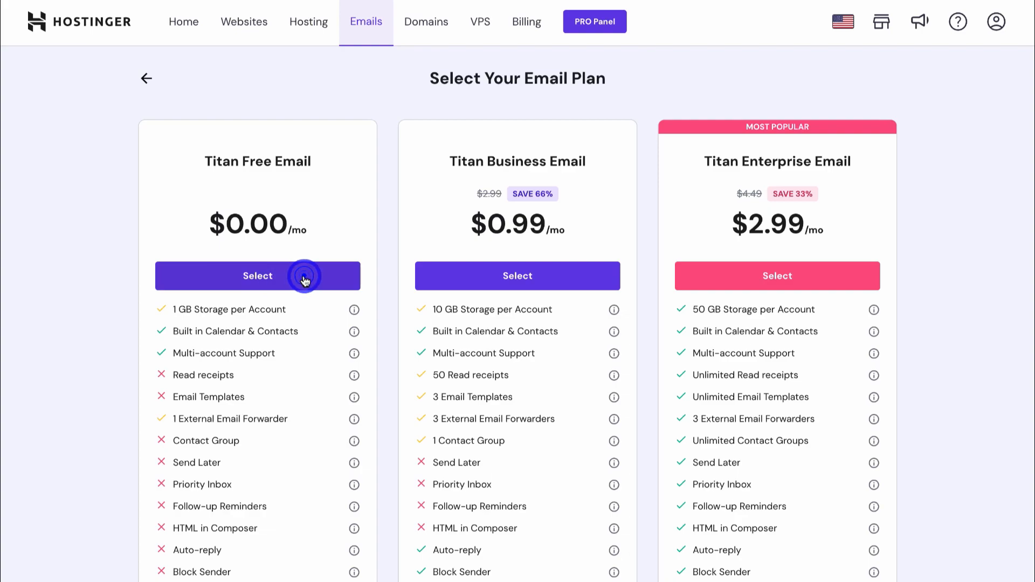
click(304, 278)
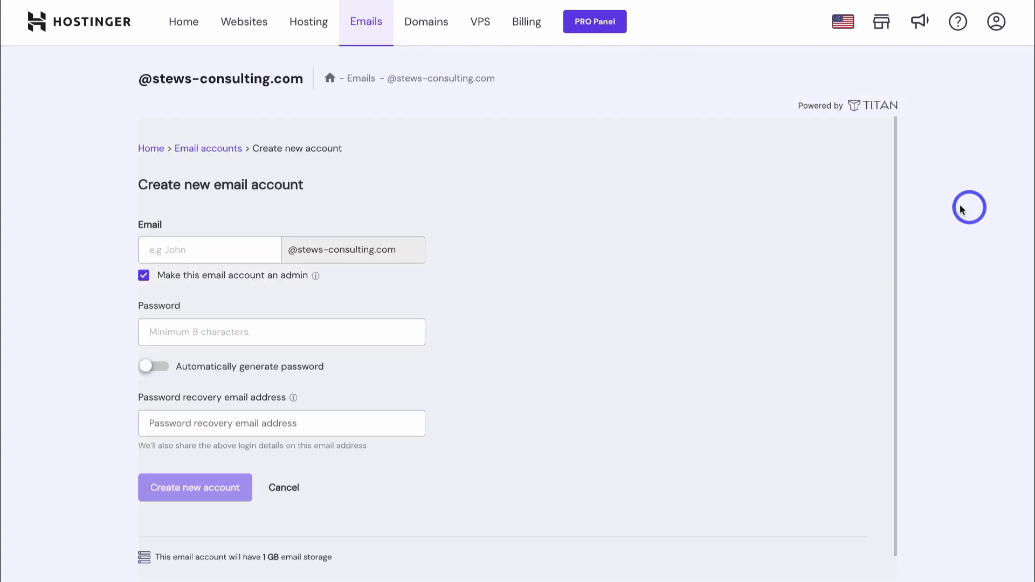
- Create a stews-consulting.com mailbox, entering the mailbox name and account password
click(195, 250)
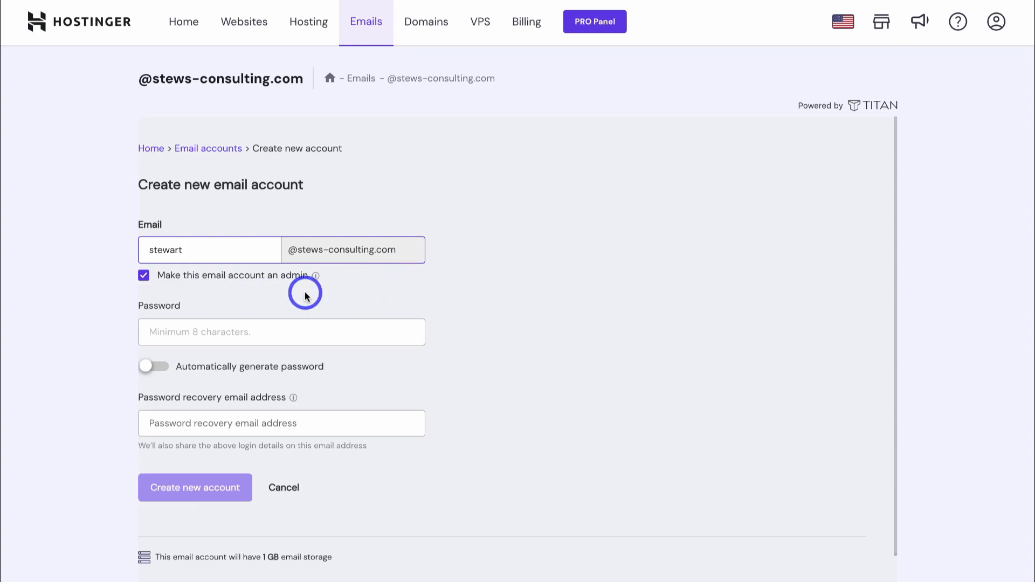
click(193, 333)
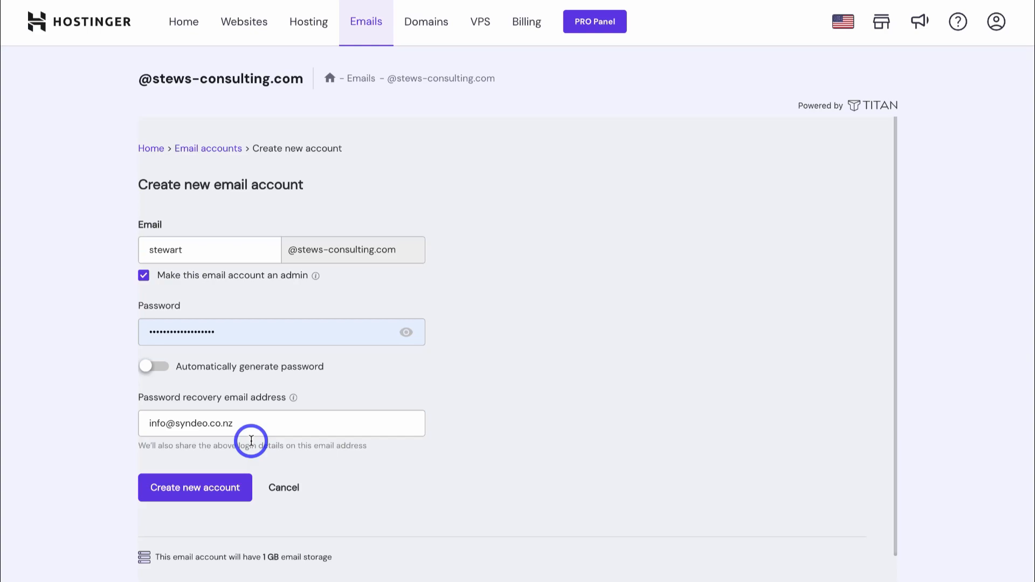
click(199, 499)
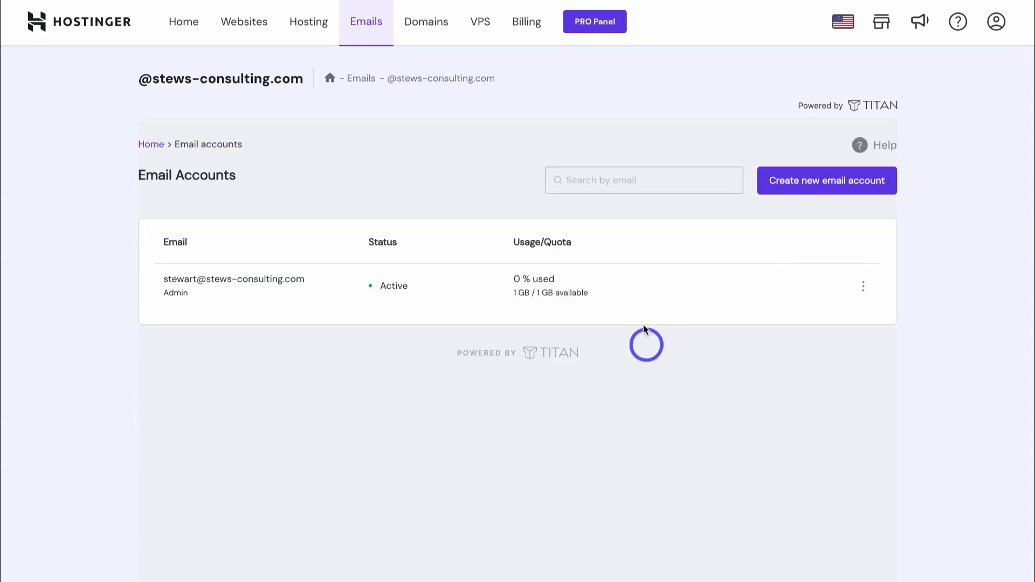
- Refresh the email accounts list and open the new mailbox's webmail
click(367, 27)
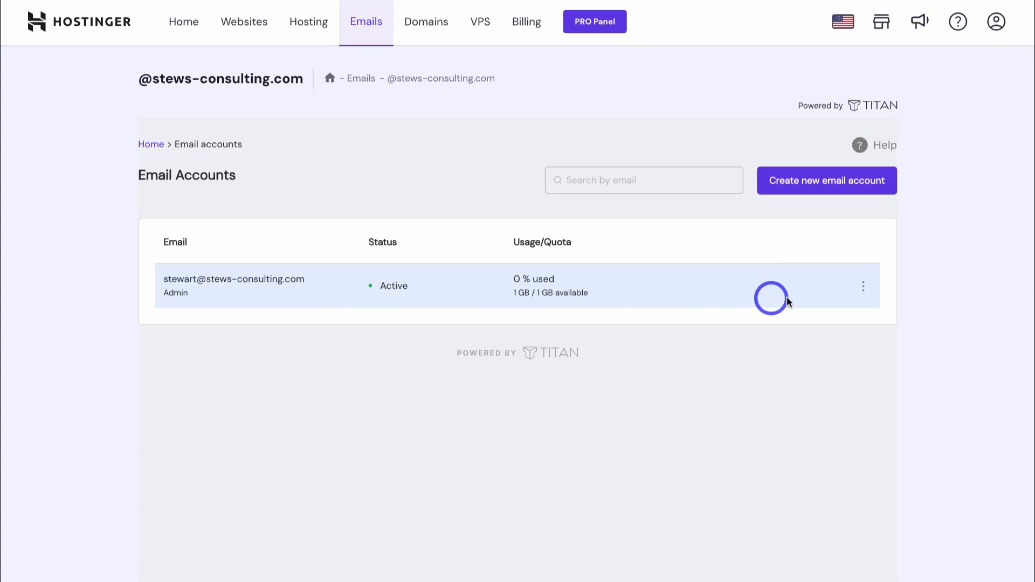
click(859, 290)
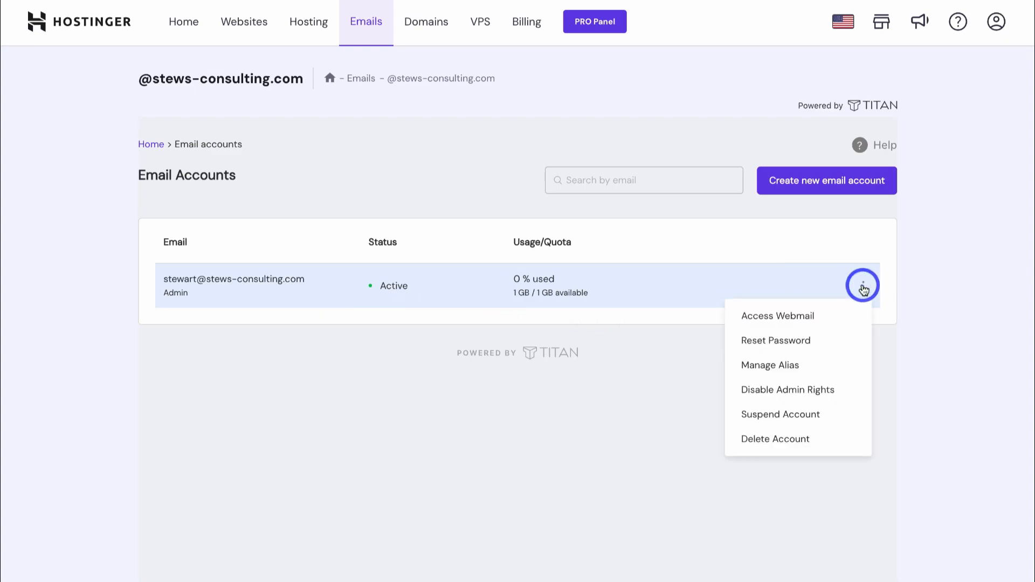
click(834, 321)
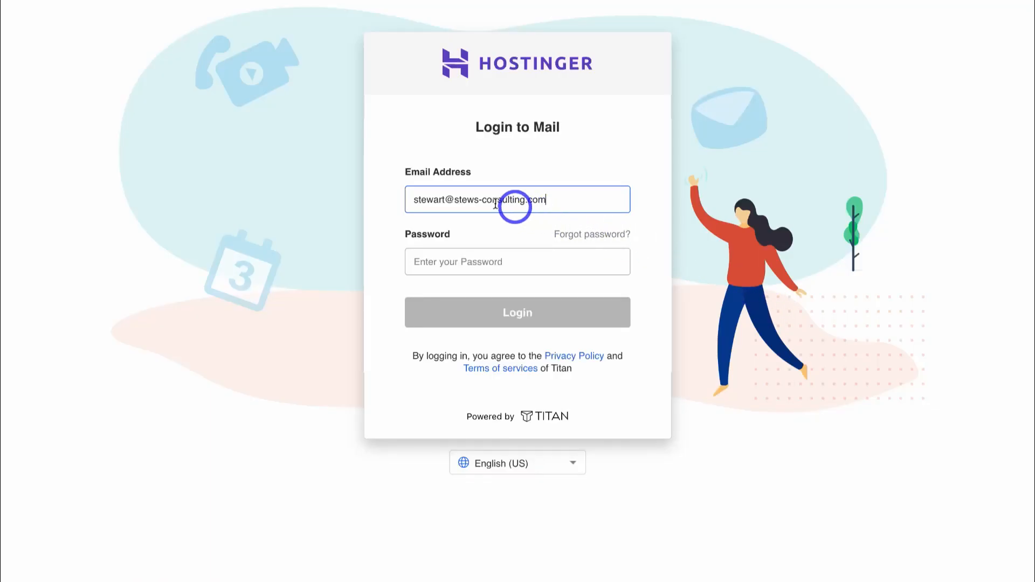
- Log in to the new Titan mailbox using the saved password
click(458, 260)
key(Down)
key(Return)
click(557, 314)
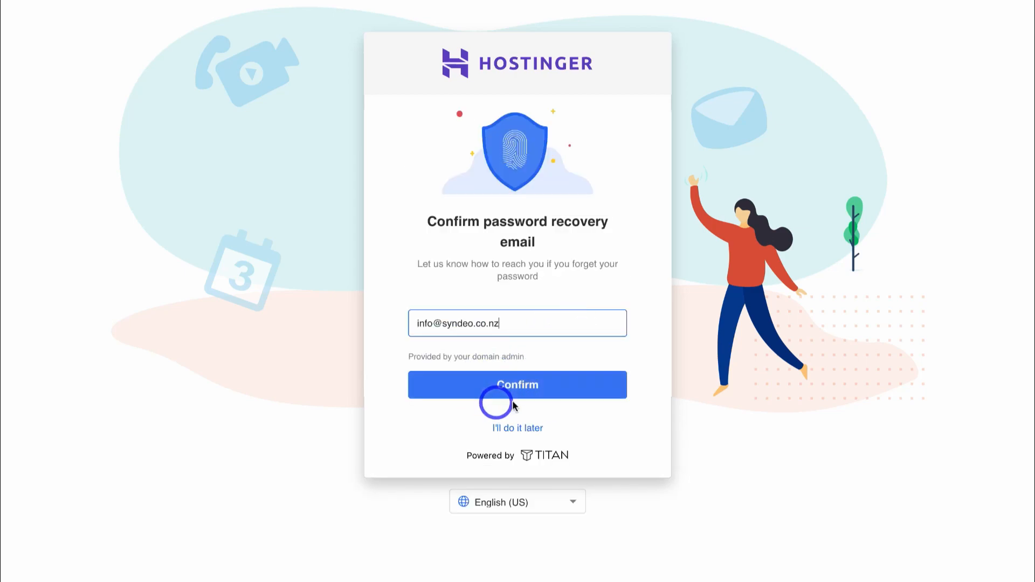
- Confirm the recovery email, skip the Gmail import and dismiss the signature prompt
click(571, 391)
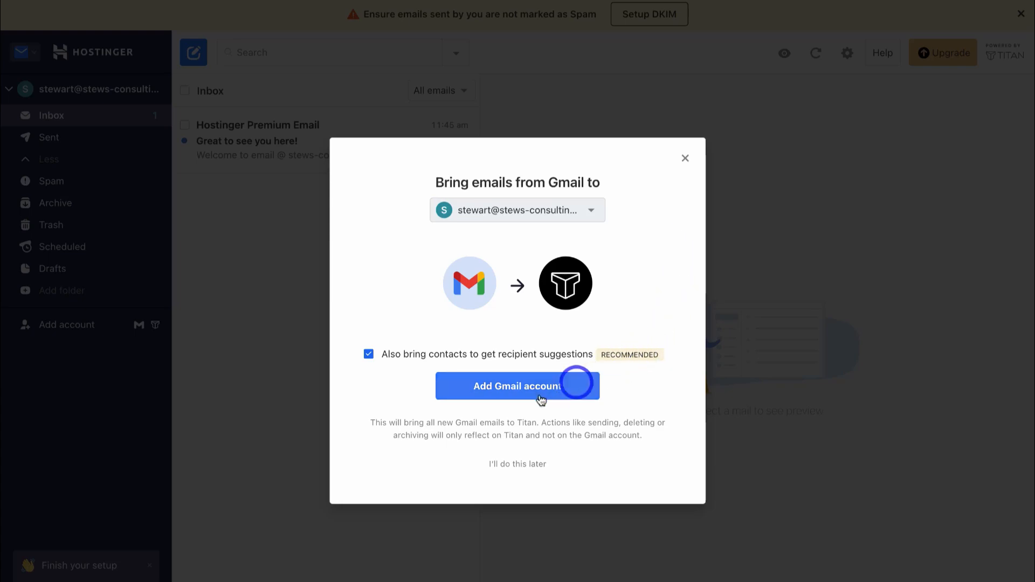
click(517, 466)
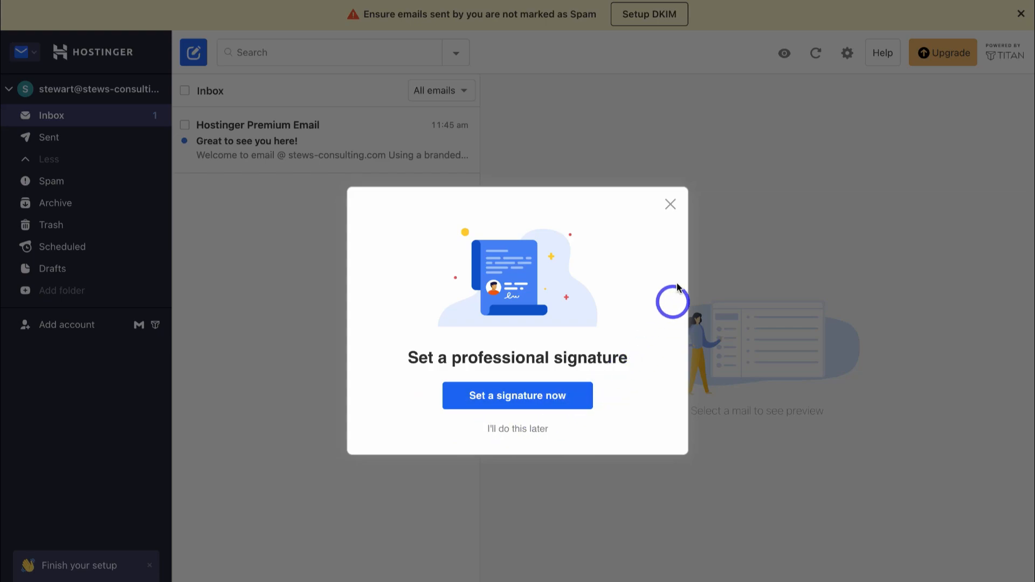
click(671, 205)
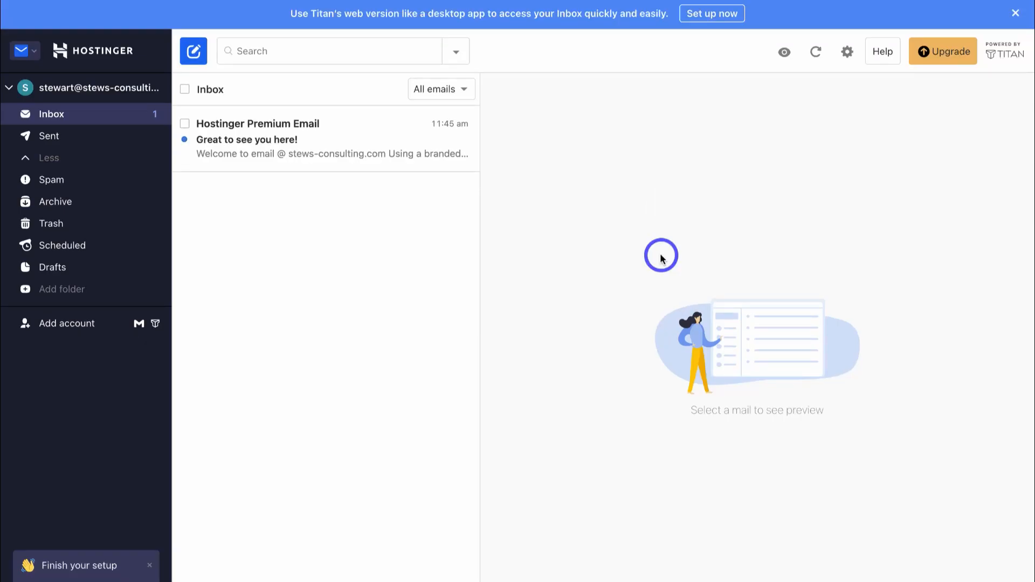
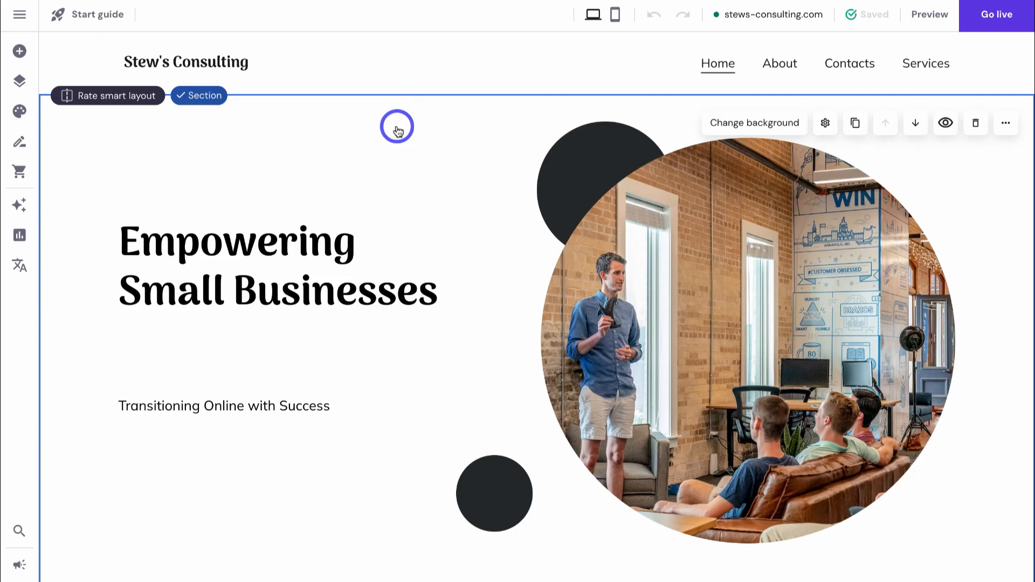
- Look over the page and the elements list, adding nothing
scroll(398, 130, down, 9)
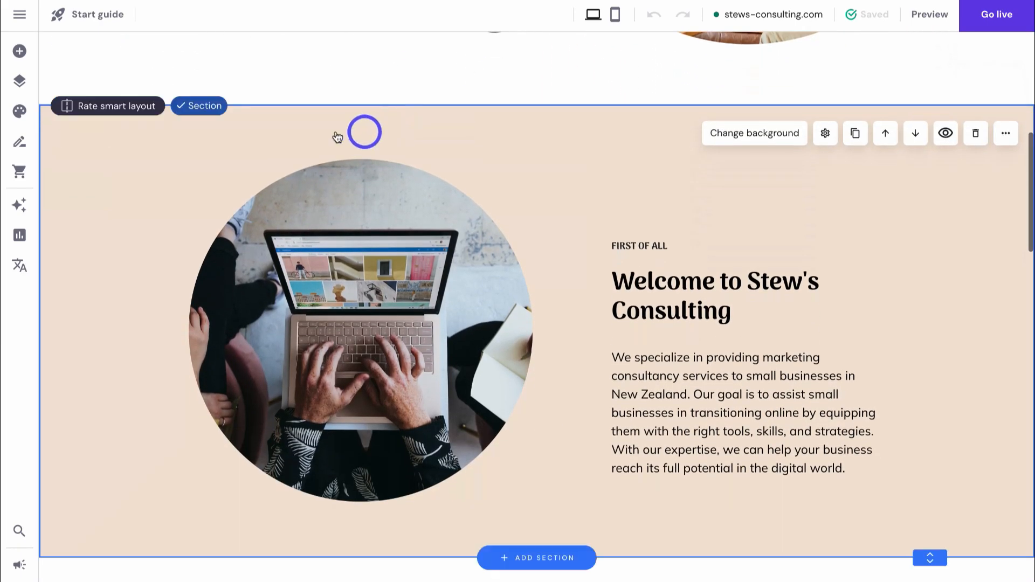
scroll(306, 131, down, 8)
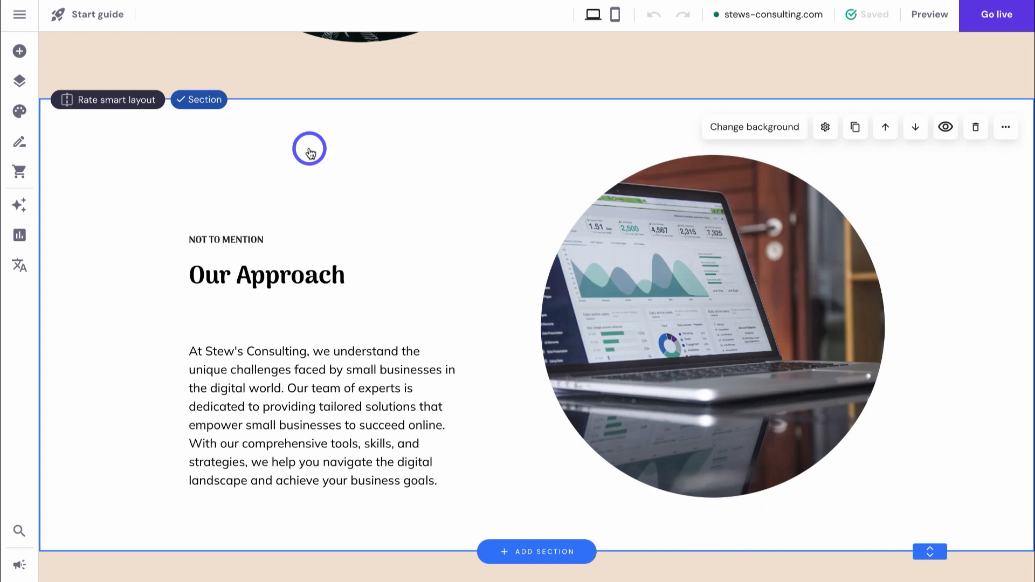
scroll(309, 149, up, 15)
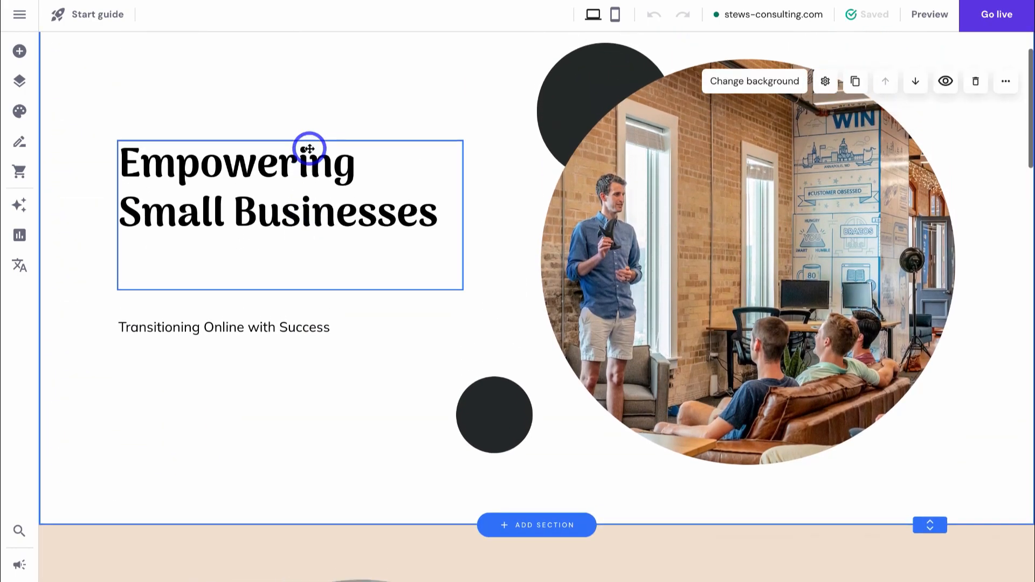
scroll(309, 149, up, 1)
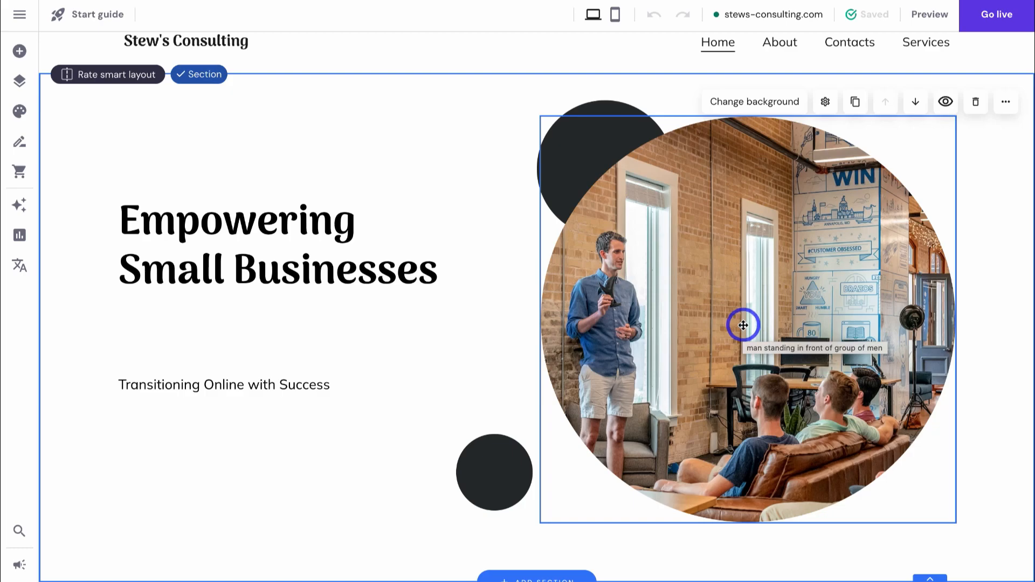
scroll(744, 325, down, 10)
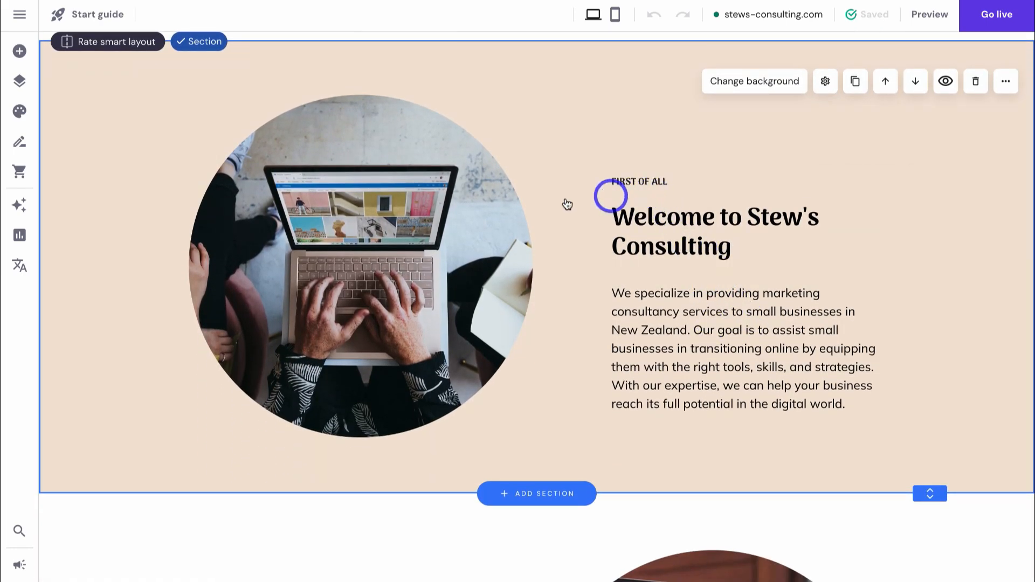
scroll(418, 209, down, 14)
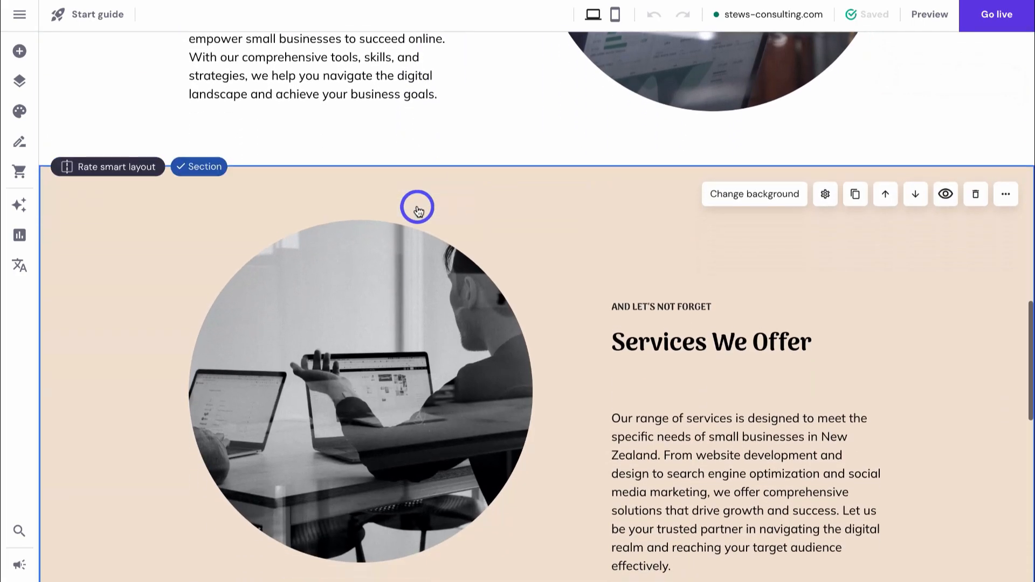
scroll(418, 210, up, 20)
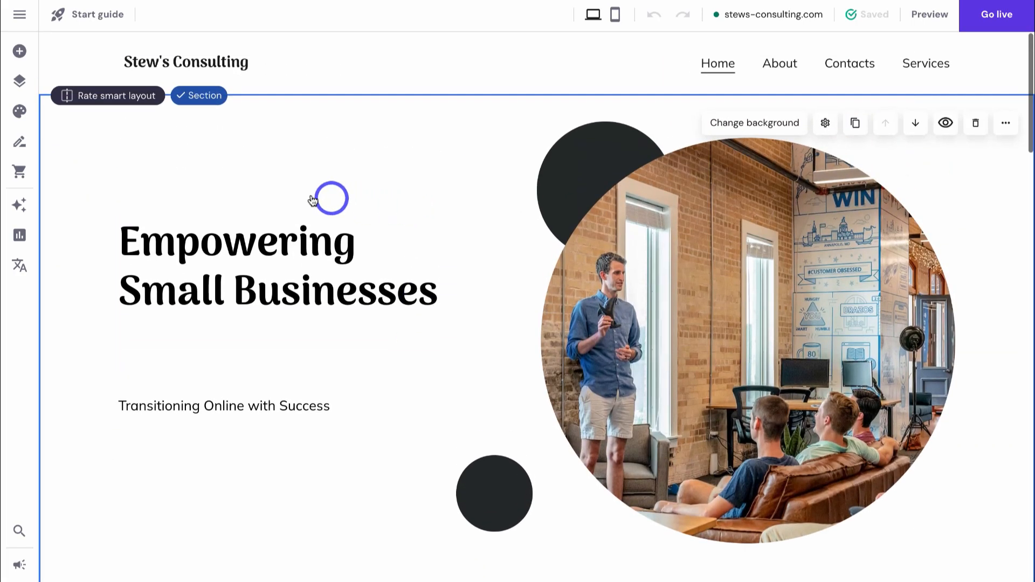
click(21, 53)
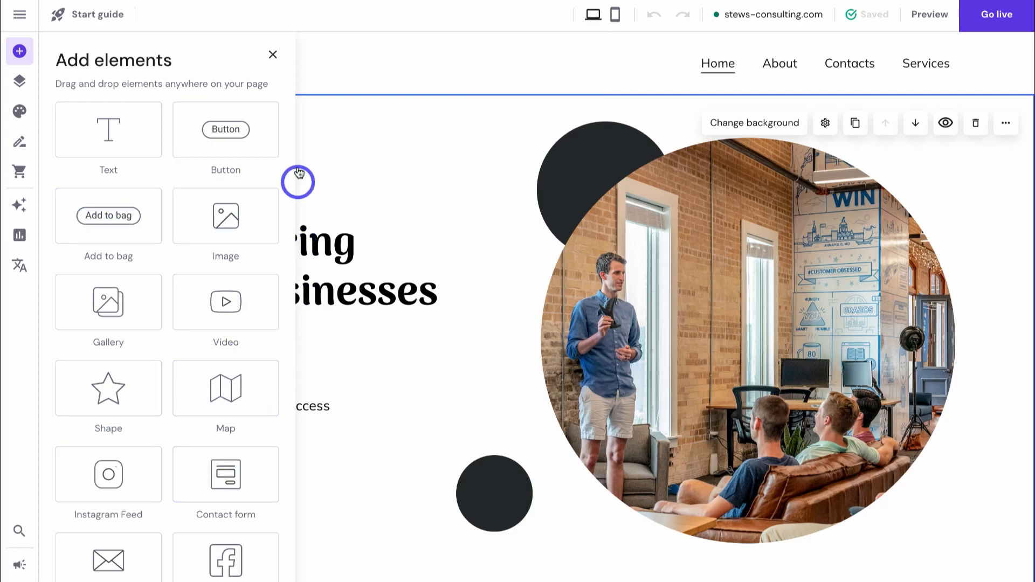
click(276, 66)
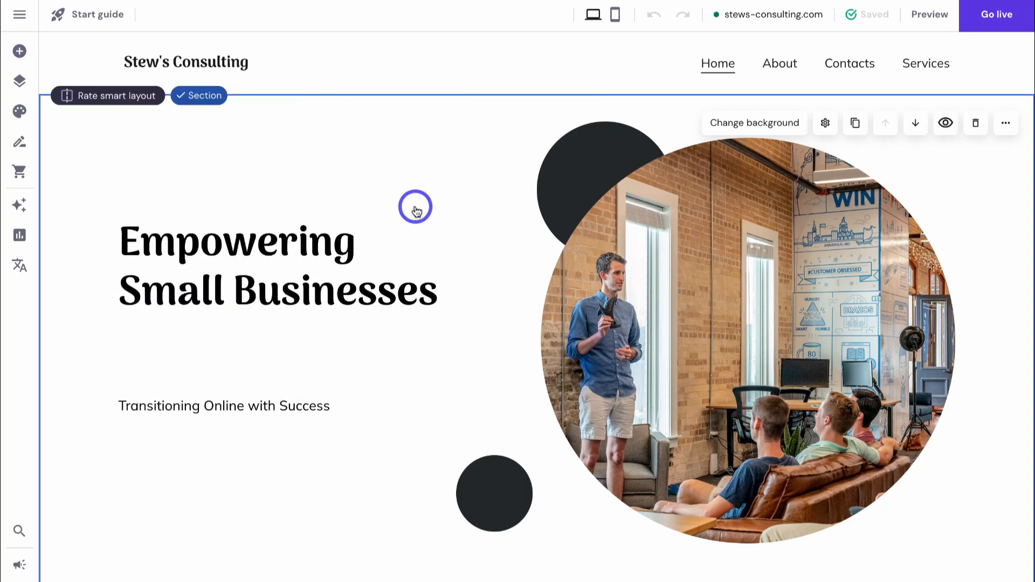
- Browse the section templates for a new page section without adding one
scroll(415, 208, down, 2)
scroll(416, 209, down, 5)
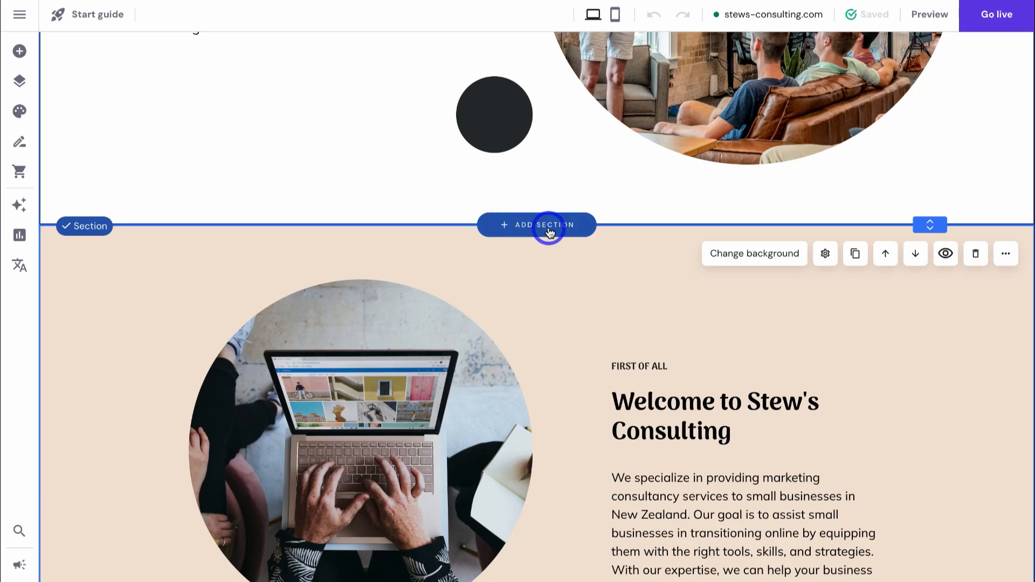
click(550, 231)
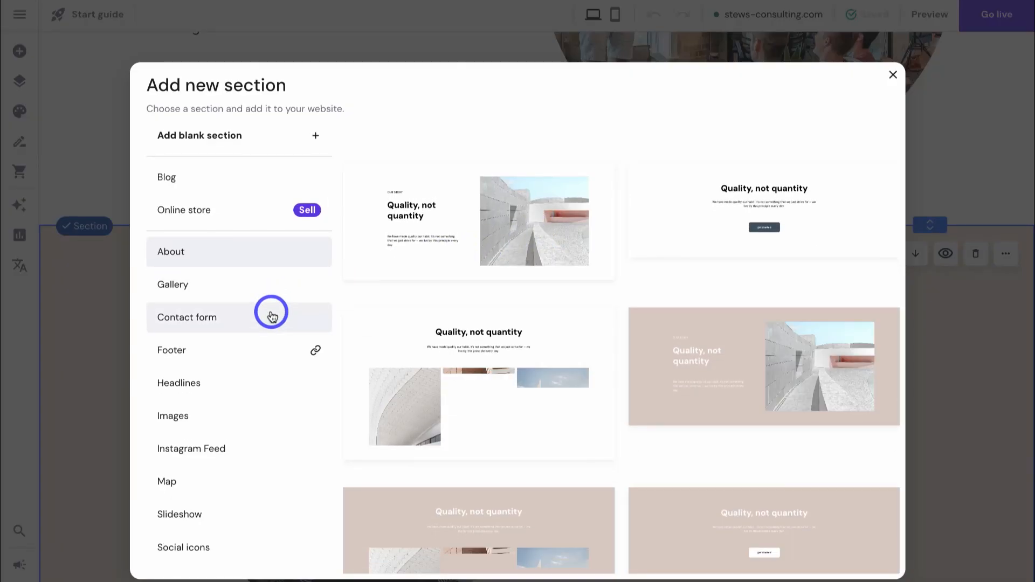
scroll(272, 313, down, 2)
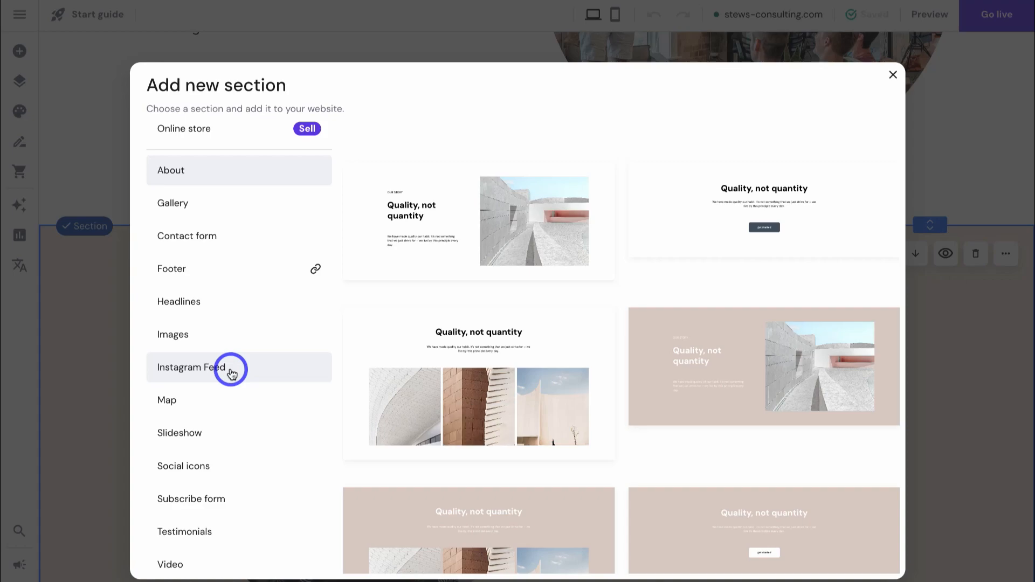
scroll(231, 312, up, 2)
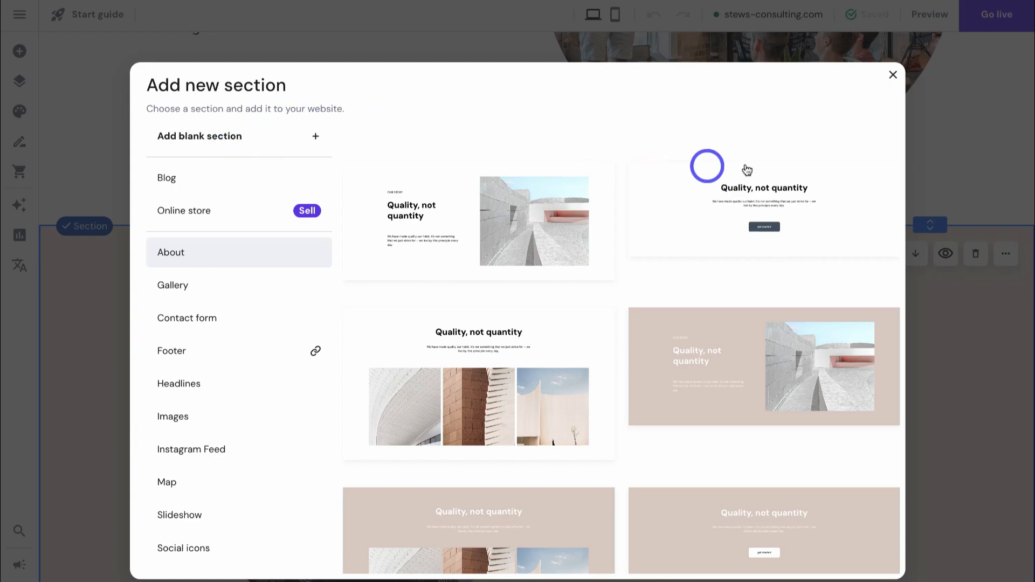
click(892, 76)
scroll(890, 76, up, 6)
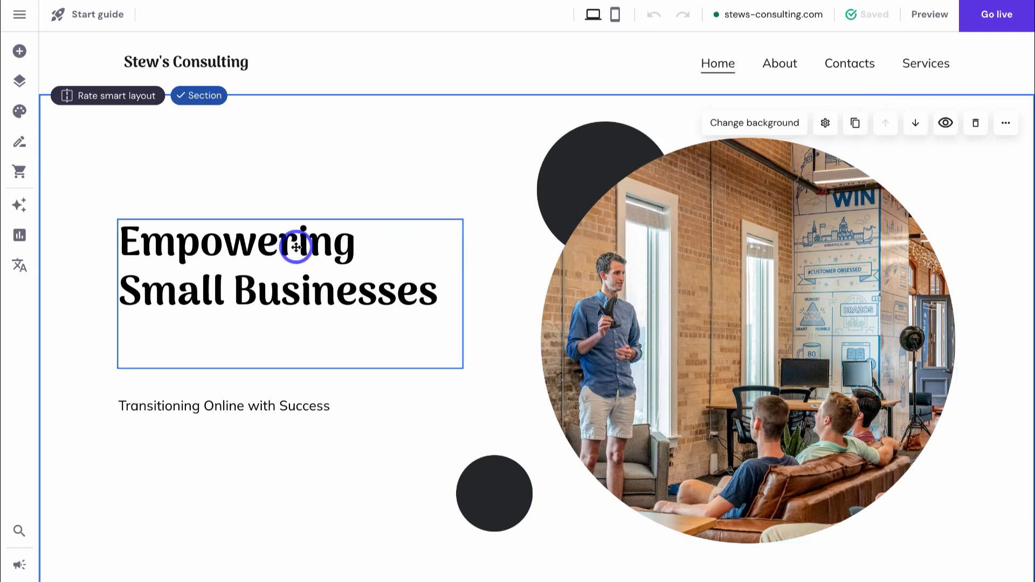
- Replace the beige colour used 12 times with a lighter, semi-transparent salmon
click(21, 111)
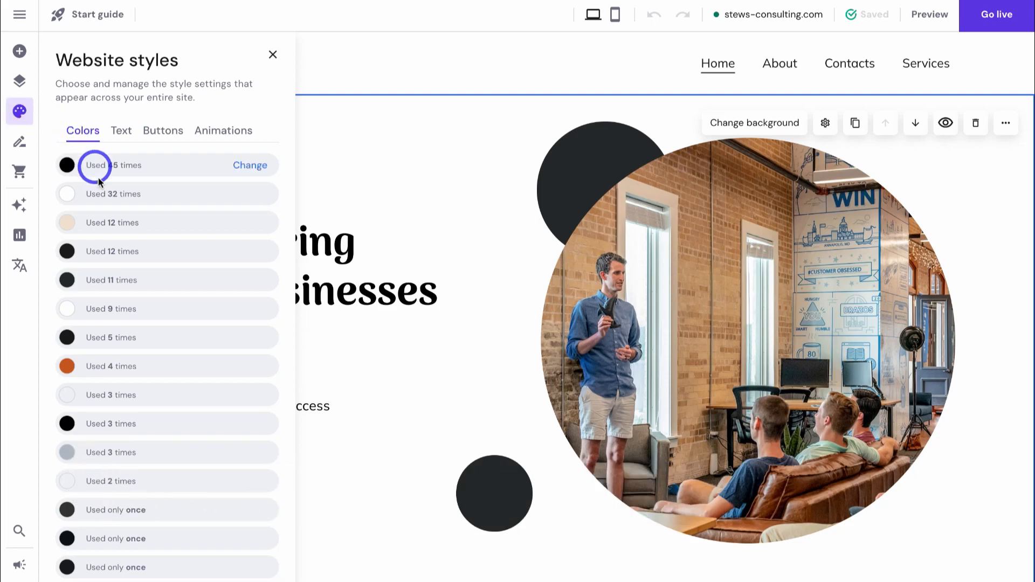
mouse_move(93, 229)
click(252, 230)
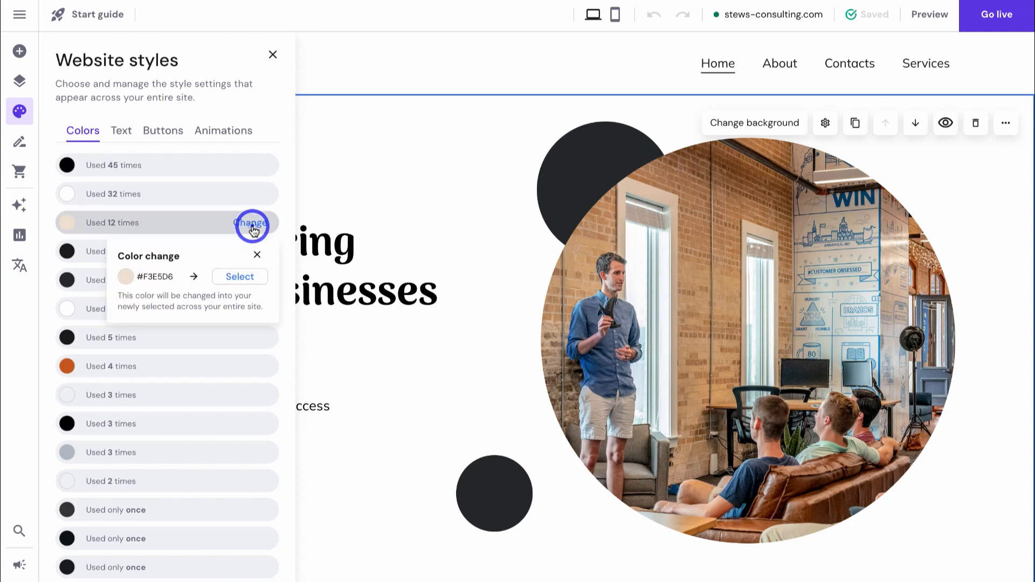
click(236, 278)
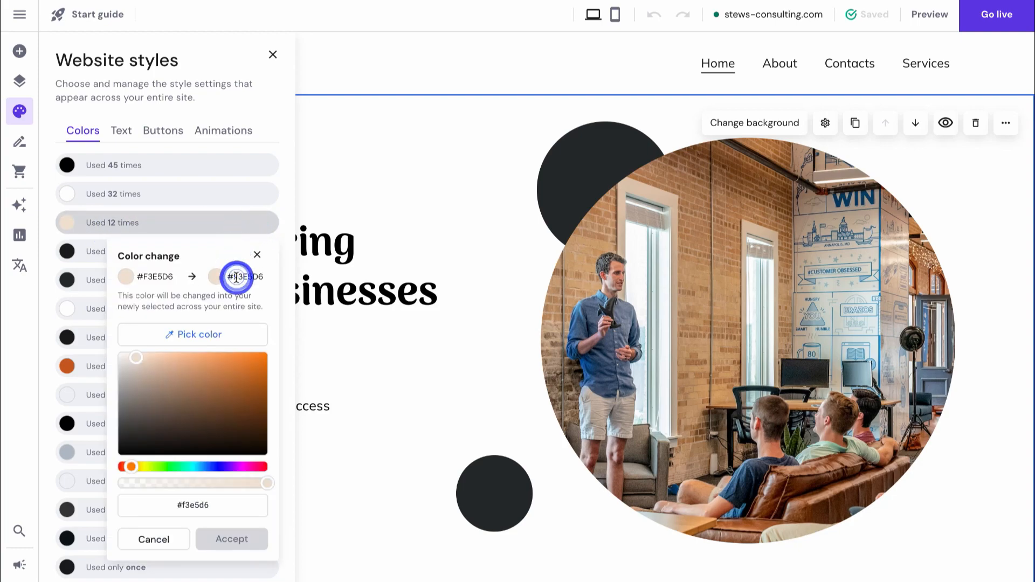
click(129, 468)
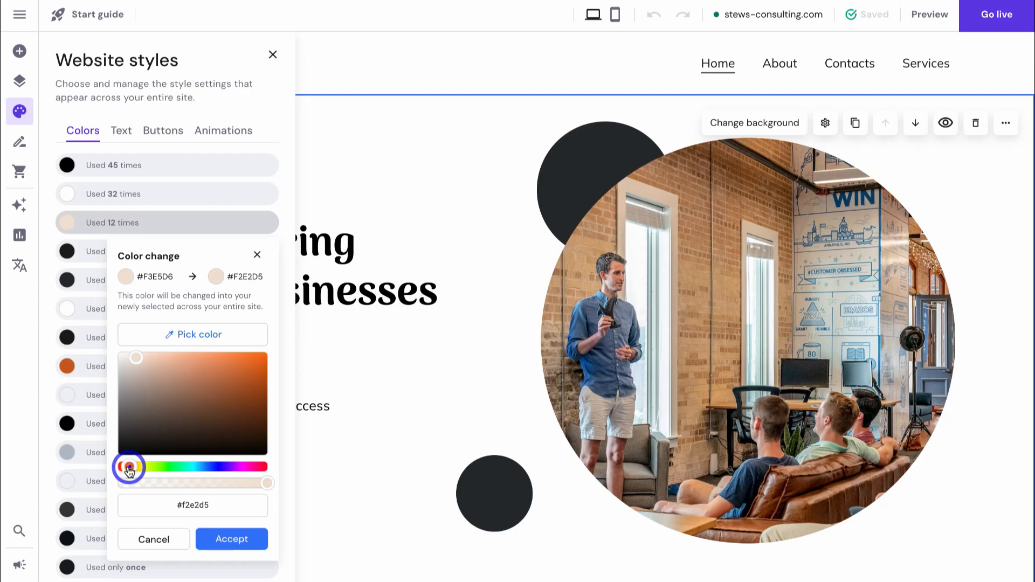
click(208, 359)
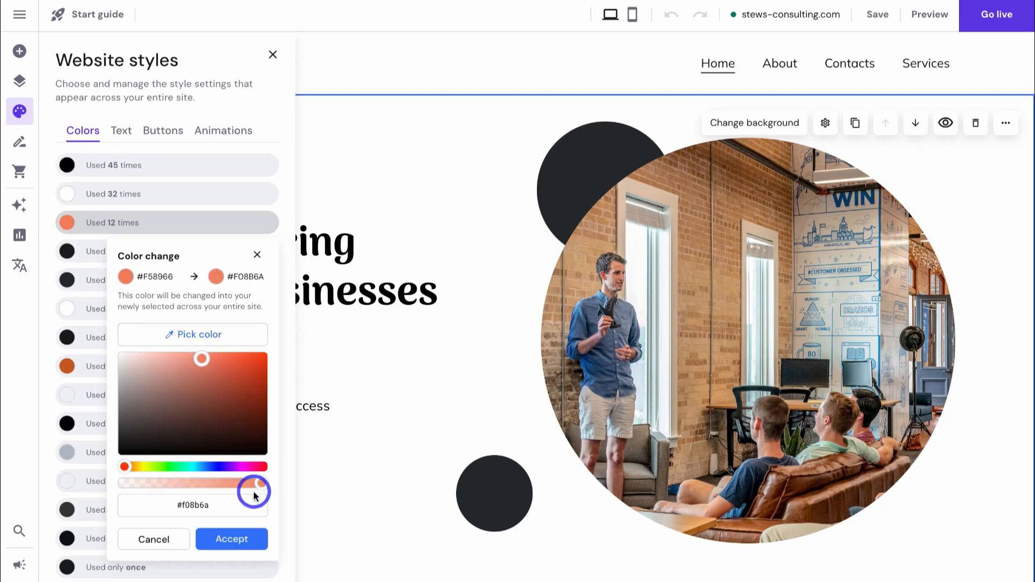
drag(252, 487, 212, 487)
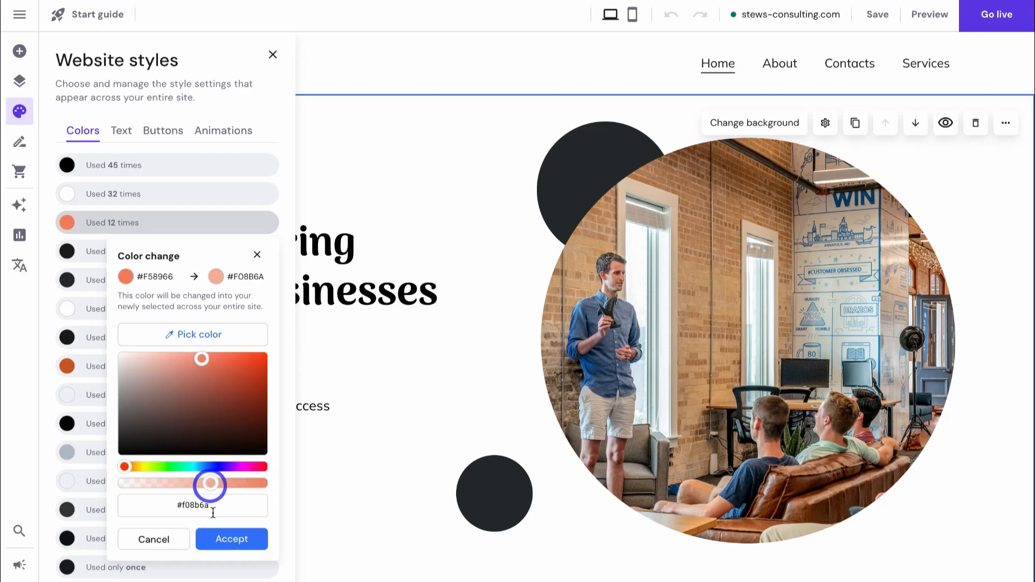
click(224, 539)
scroll(513, 457, down, 10)
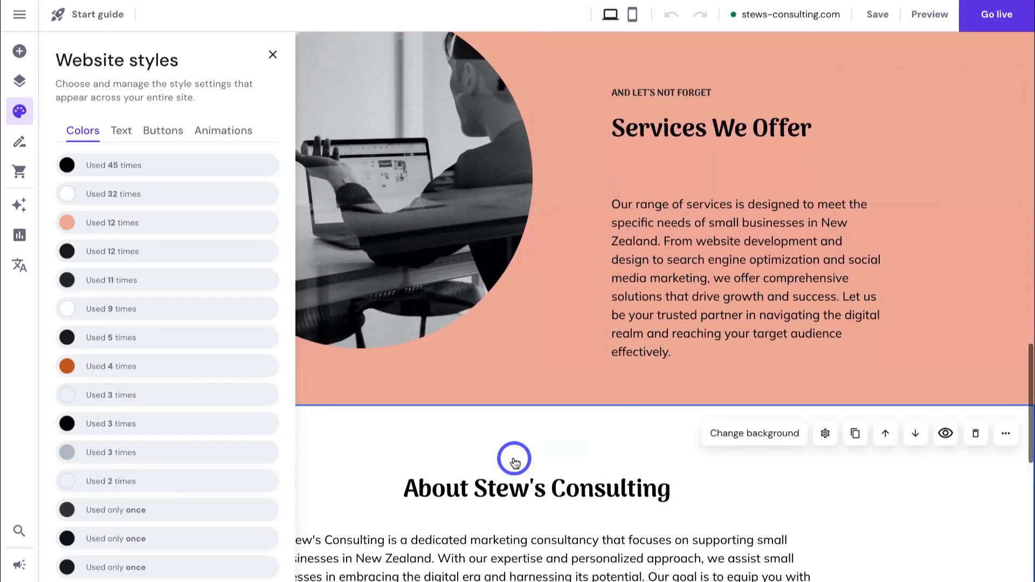
scroll(513, 458, down, 5)
scroll(513, 456, up, 20)
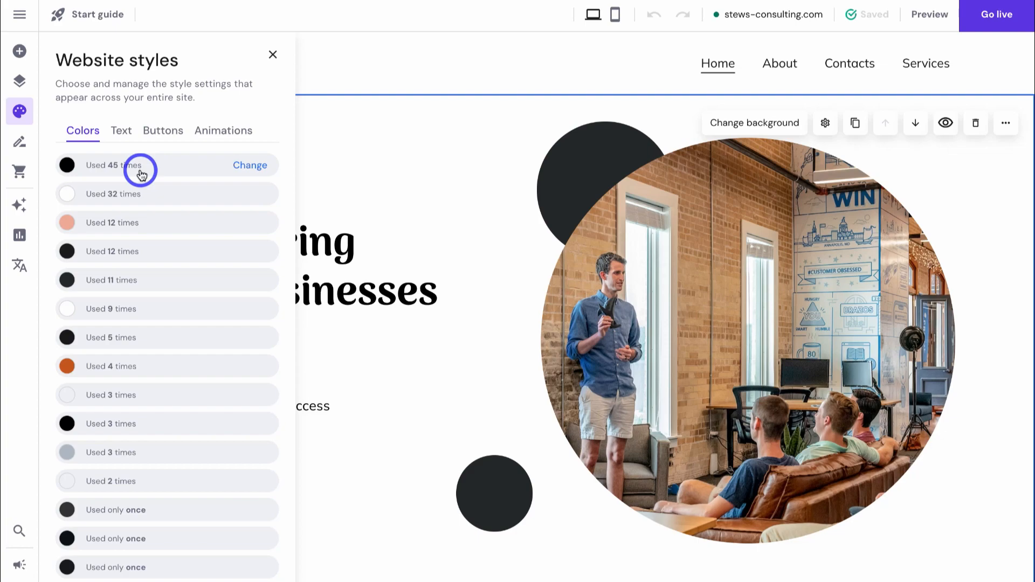
- Reset the custom Arima text edits and apply the Nunito Sans font pairing
click(121, 131)
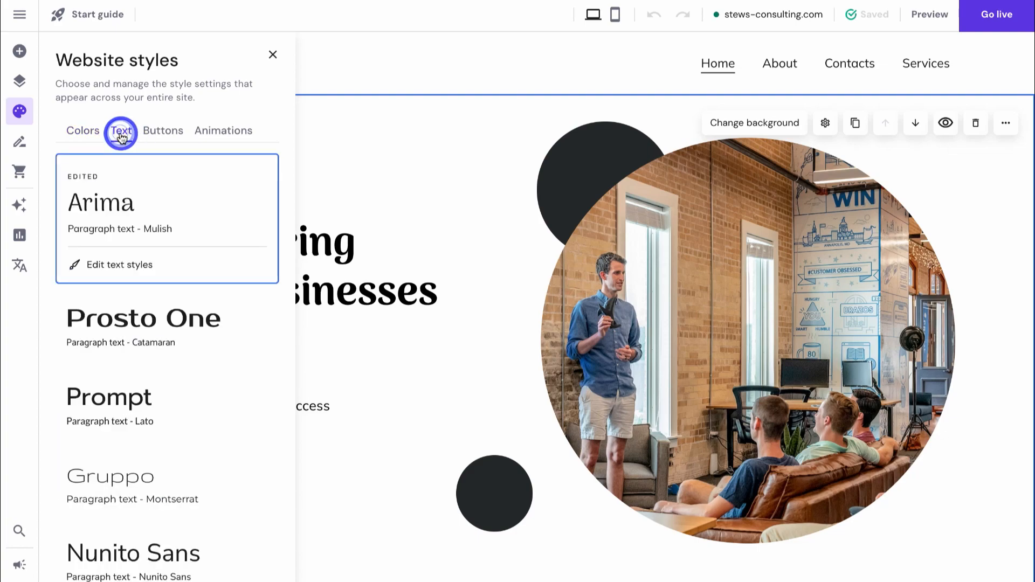
click(142, 327)
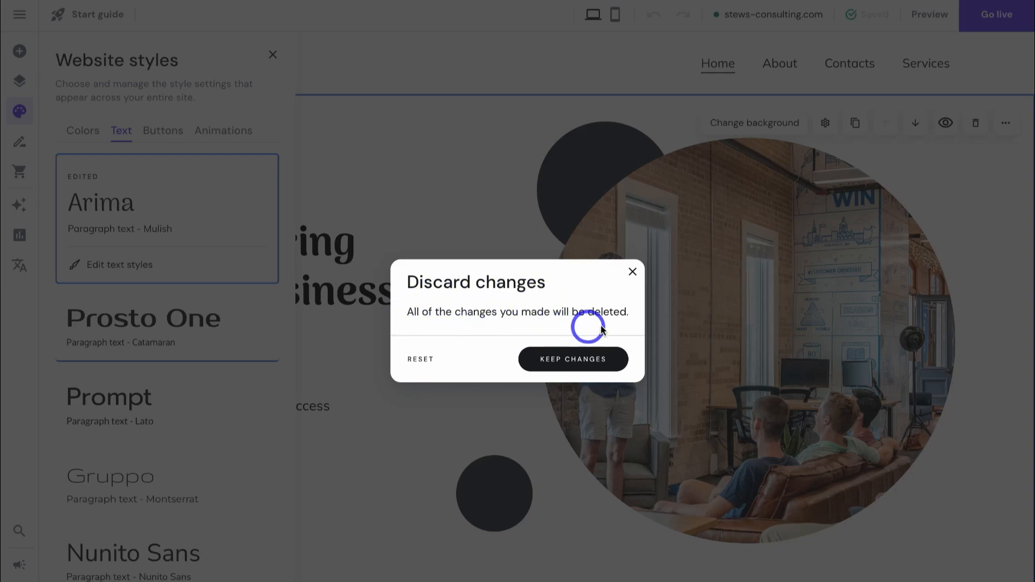
click(421, 361)
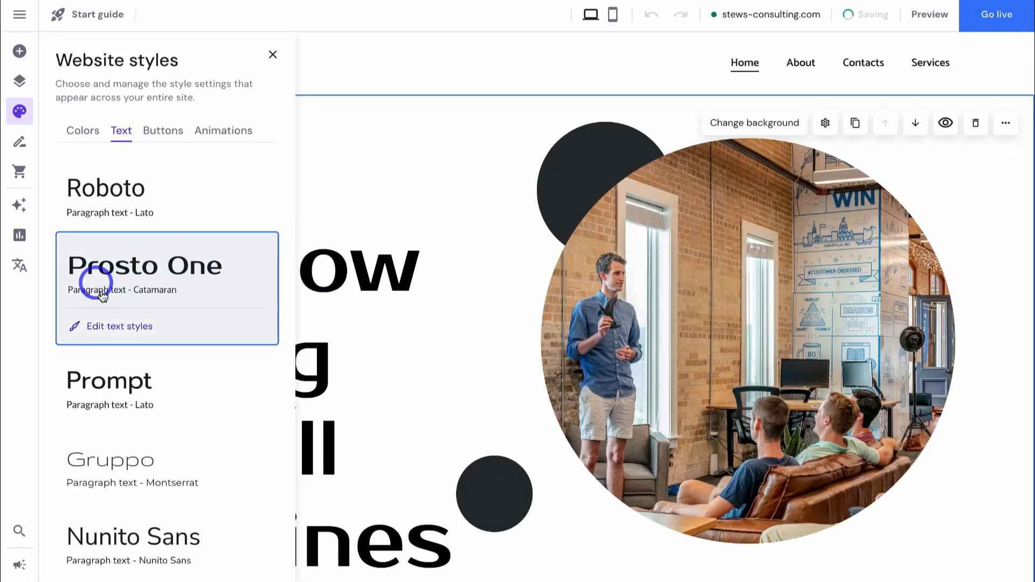
scroll(162, 293, down, 3)
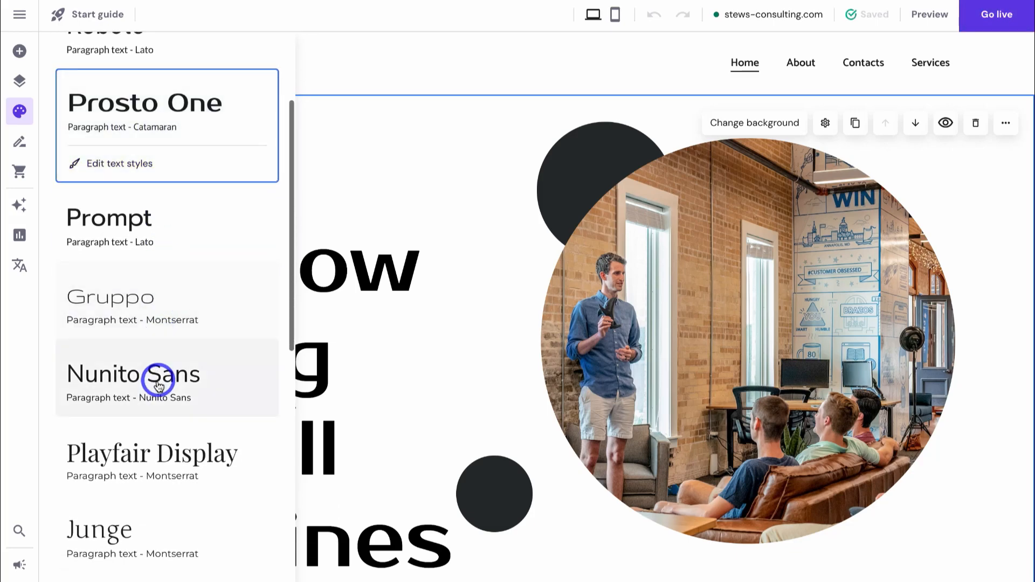
click(158, 385)
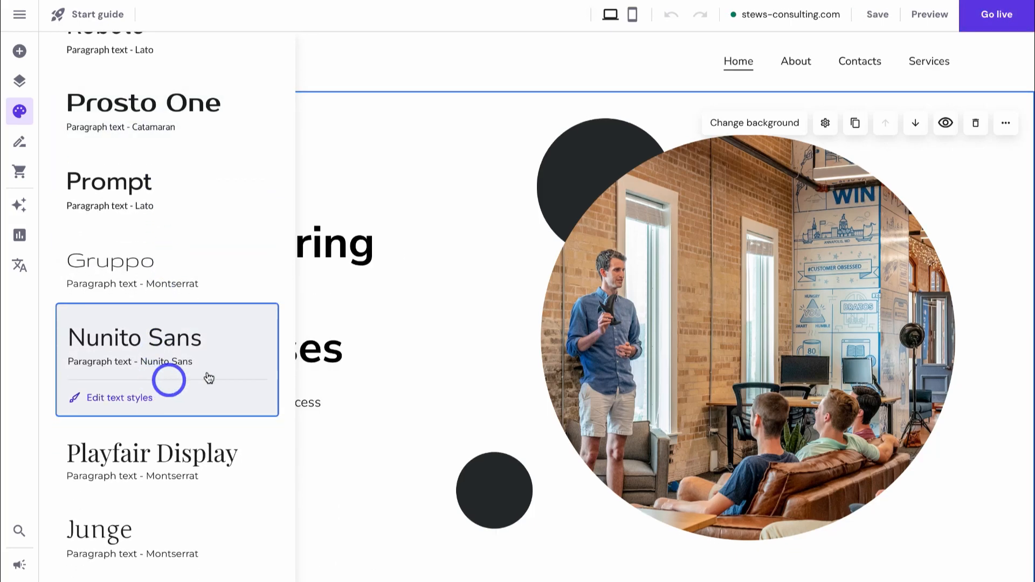
scroll(419, 351, down, 10)
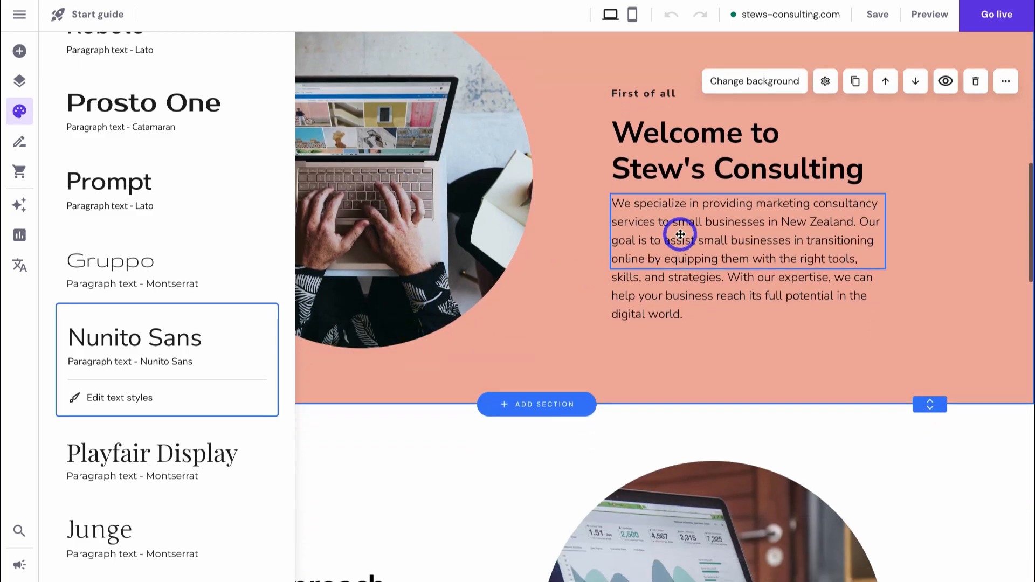
scroll(679, 234, up, 10)
scroll(203, 240, up, 3)
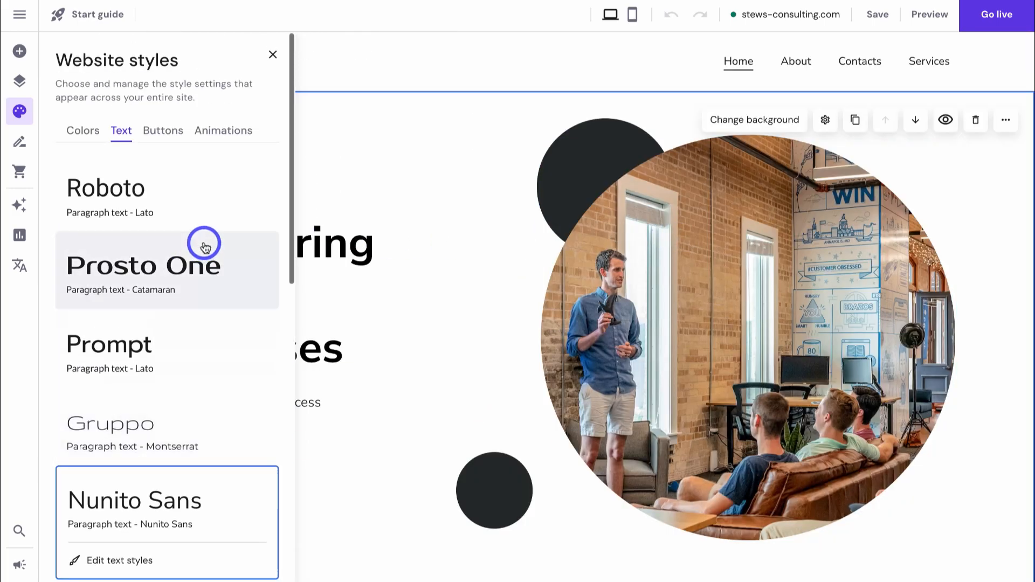
- Choose the rounded button style, check animations, and close Website styles
click(165, 132)
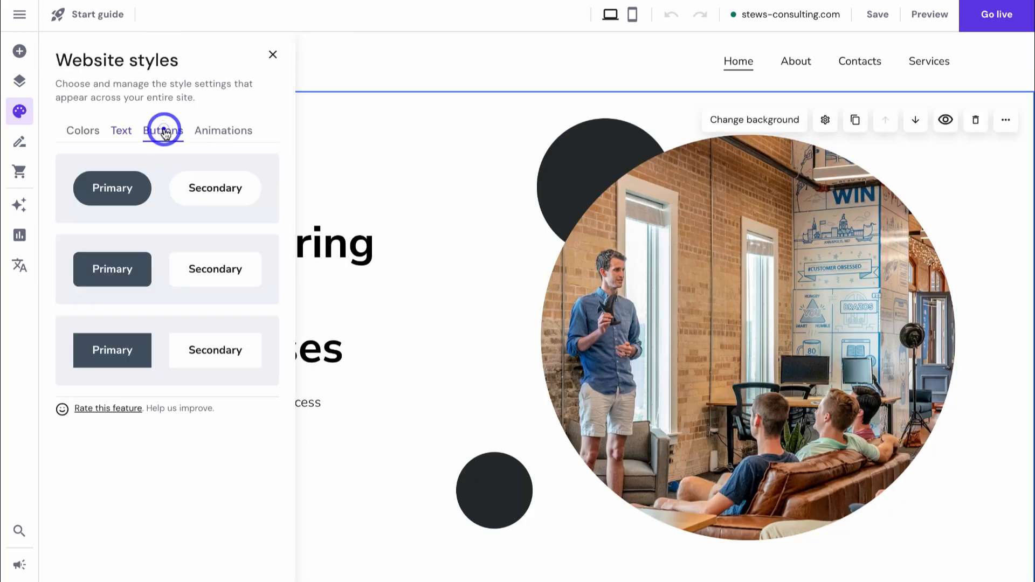
click(163, 186)
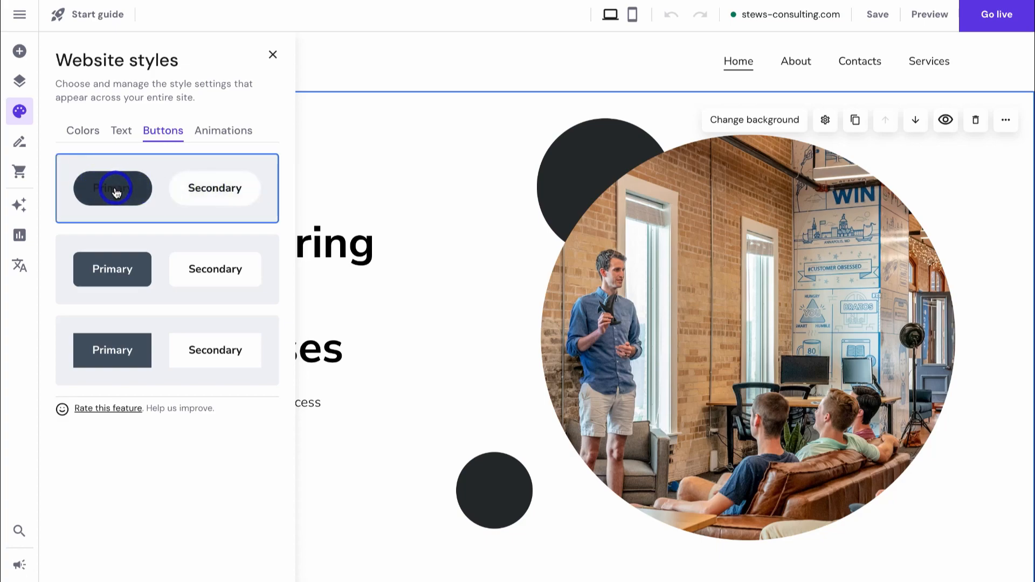
click(229, 133)
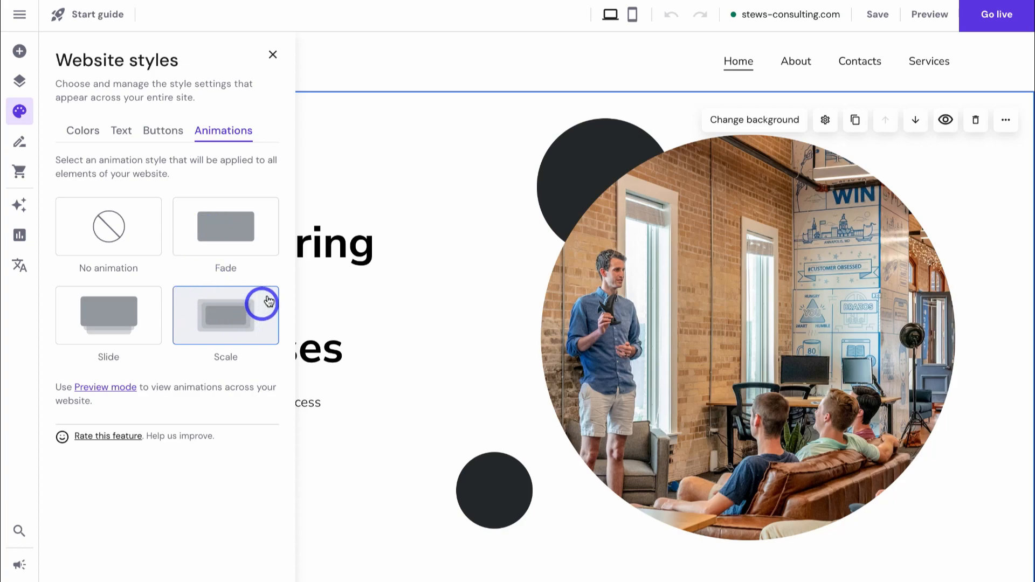
click(273, 56)
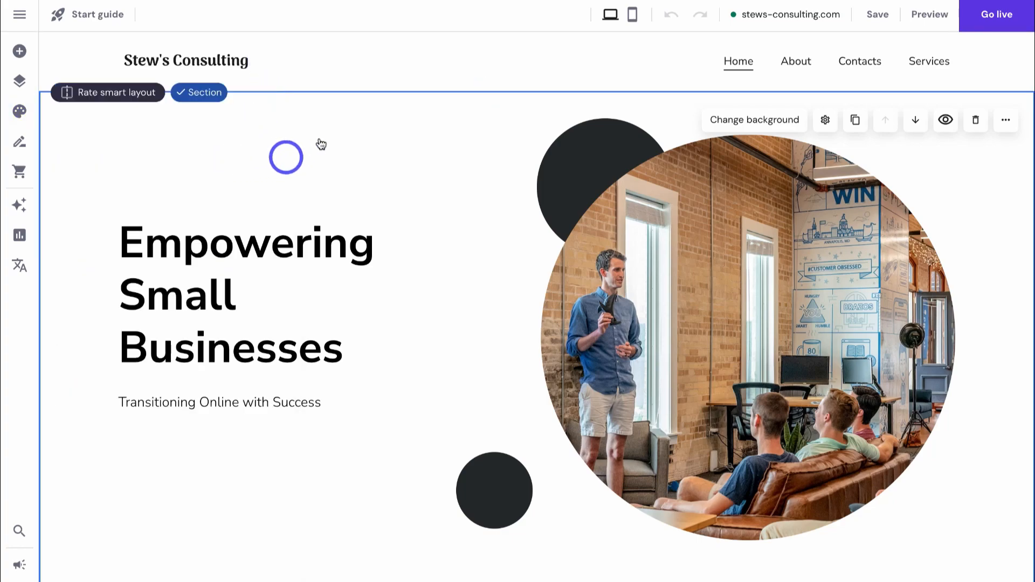
- Scroll down through the restyled page and back up to the hero
scroll(309, 151, down, 3)
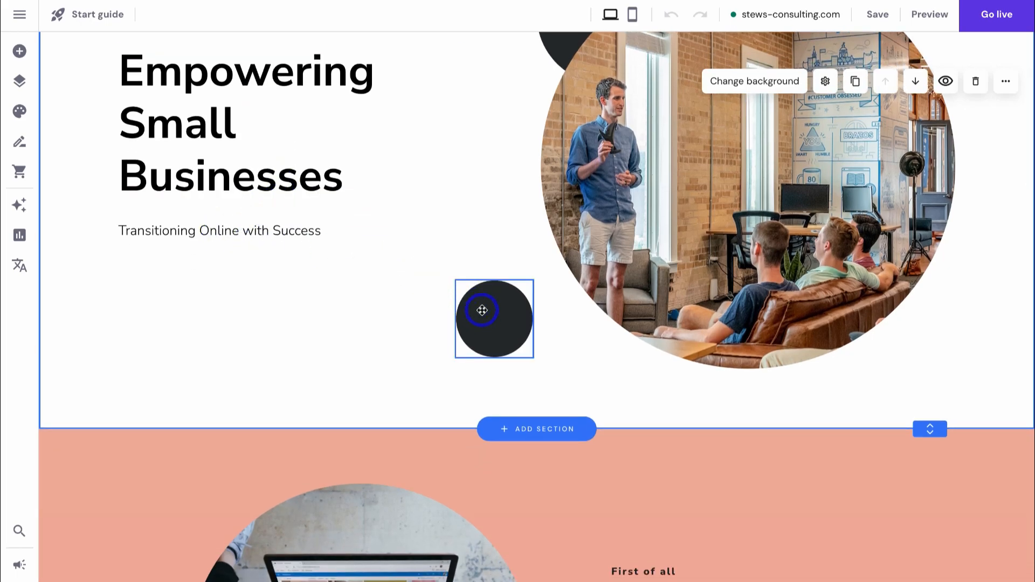
scroll(420, 286, down, 15)
scroll(424, 284, down, 15)
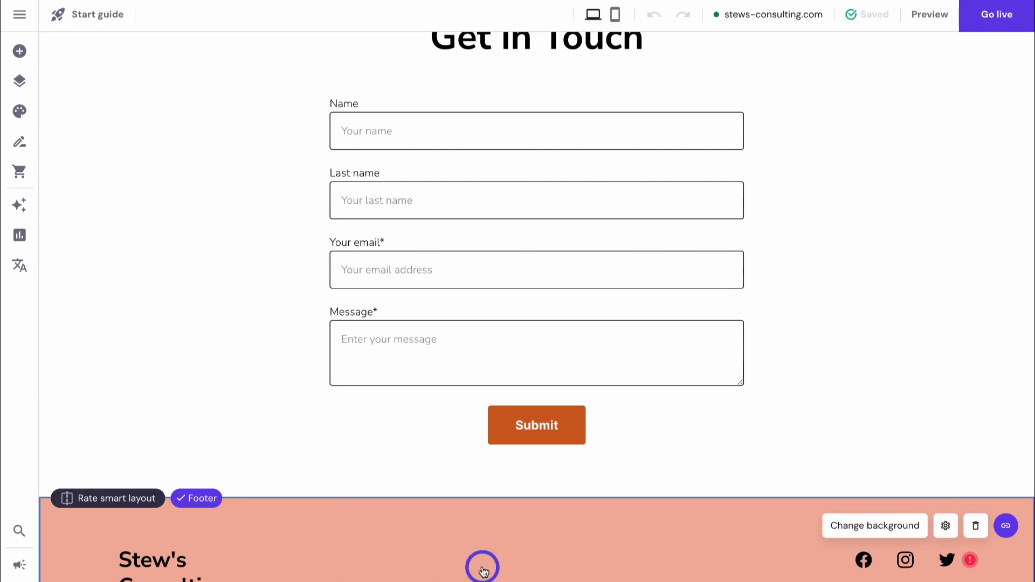
scroll(480, 566, up, 15)
scroll(482, 571, up, 10)
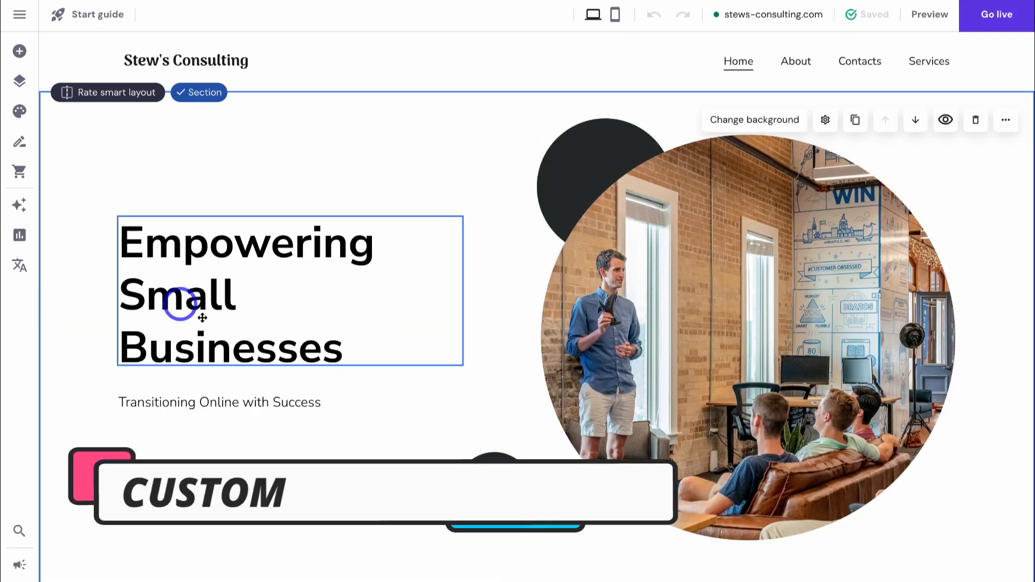
- Change the hero heading to read '#1 Small Businesses Consultant'
click(352, 343)
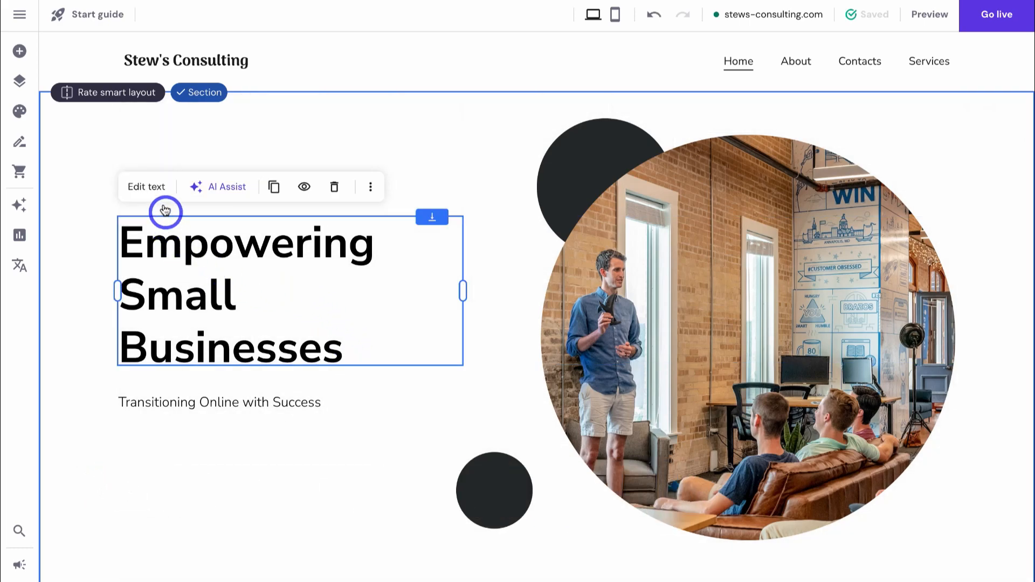
click(150, 189)
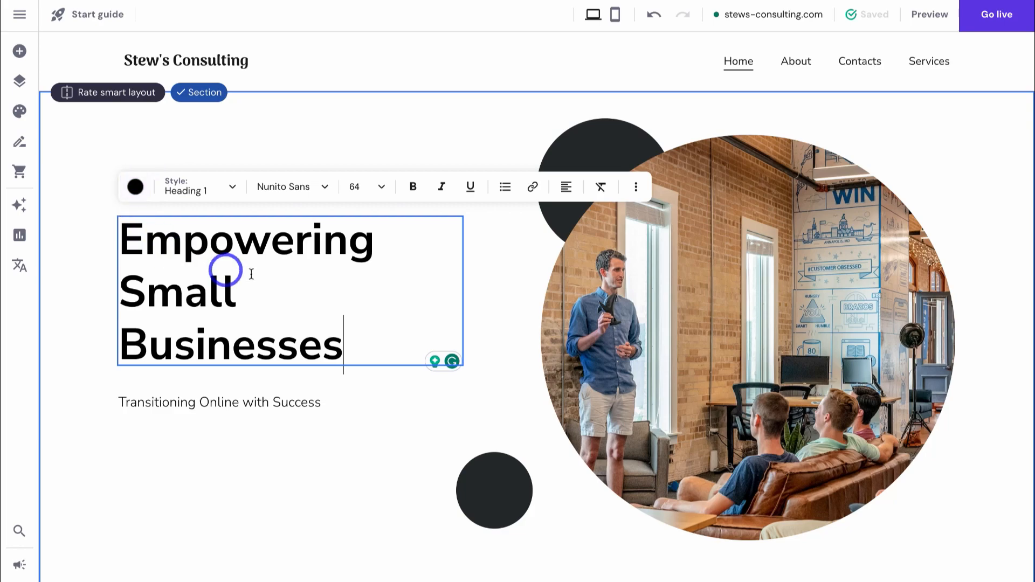
drag(372, 244, 141, 246)
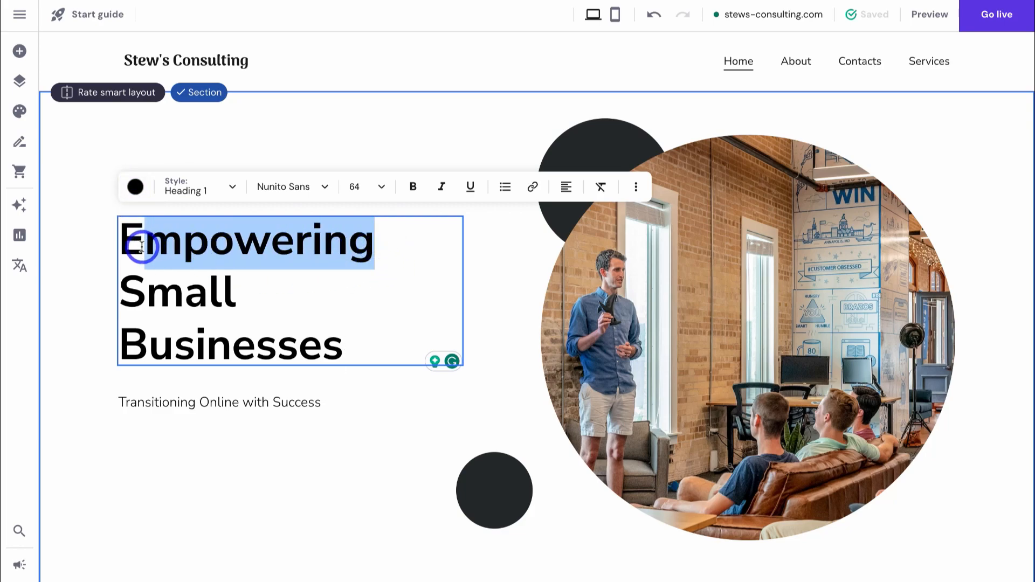
drag(134, 246, 127, 246)
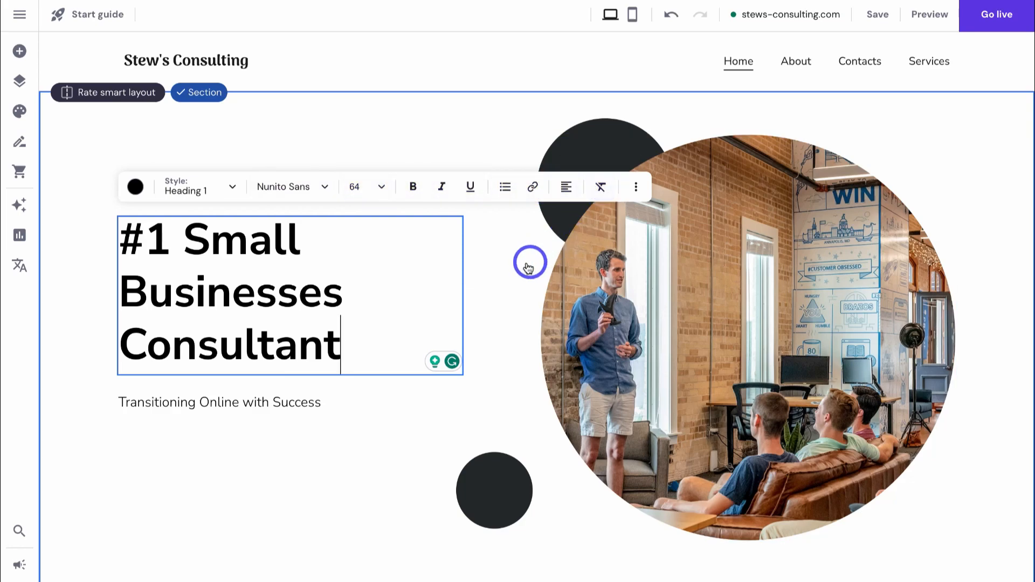
key(Escape)
- Reposition the heading in the hero and shift the photo slightly left
drag(360, 266, 325, 241)
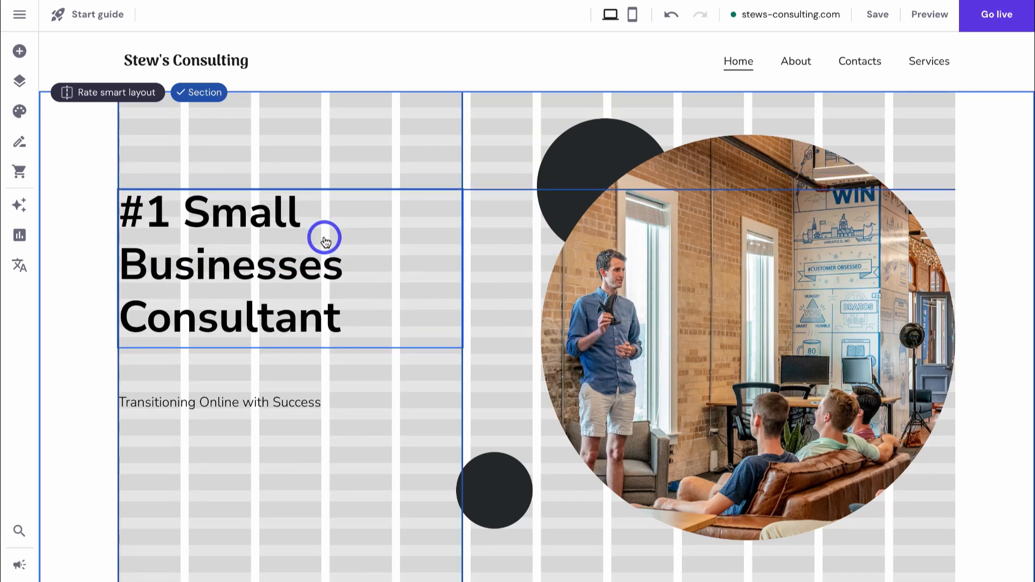
drag(325, 241, 402, 208)
drag(413, 206, 332, 248)
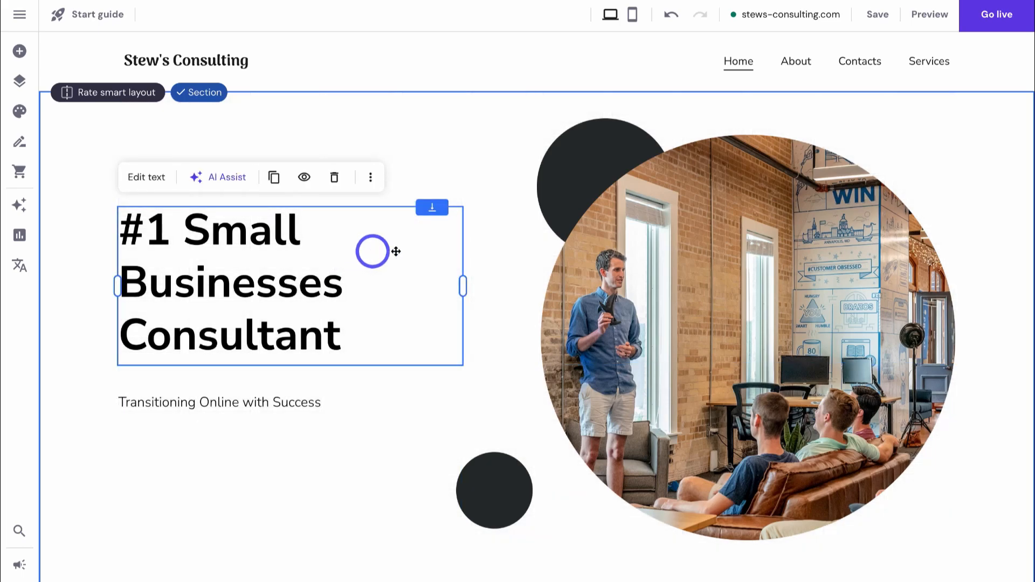
drag(681, 273, 647, 281)
click(337, 287)
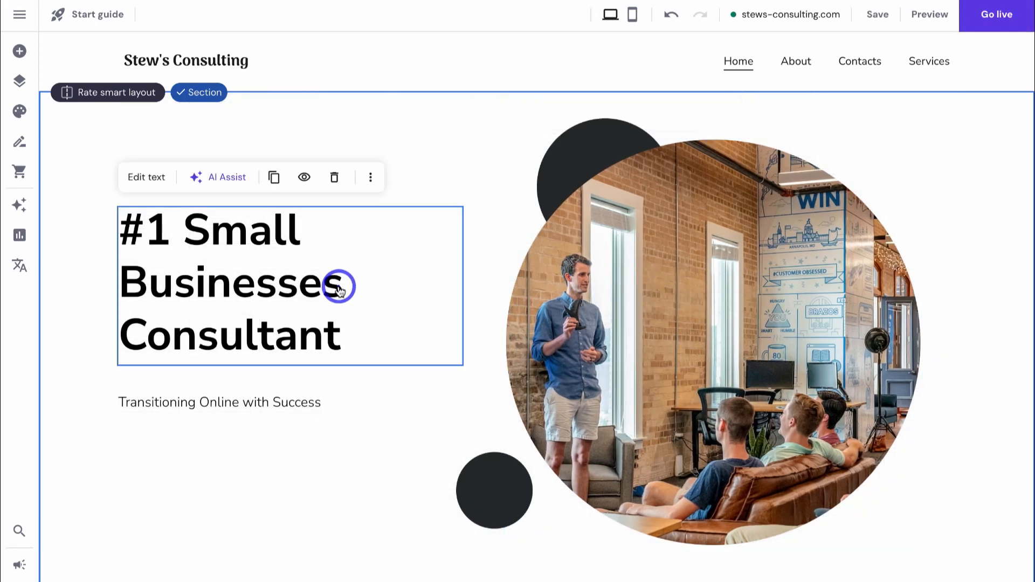
- Set the '#1 Small Businesses Consultant' heading to font size 72 and nudge it up
click(145, 176)
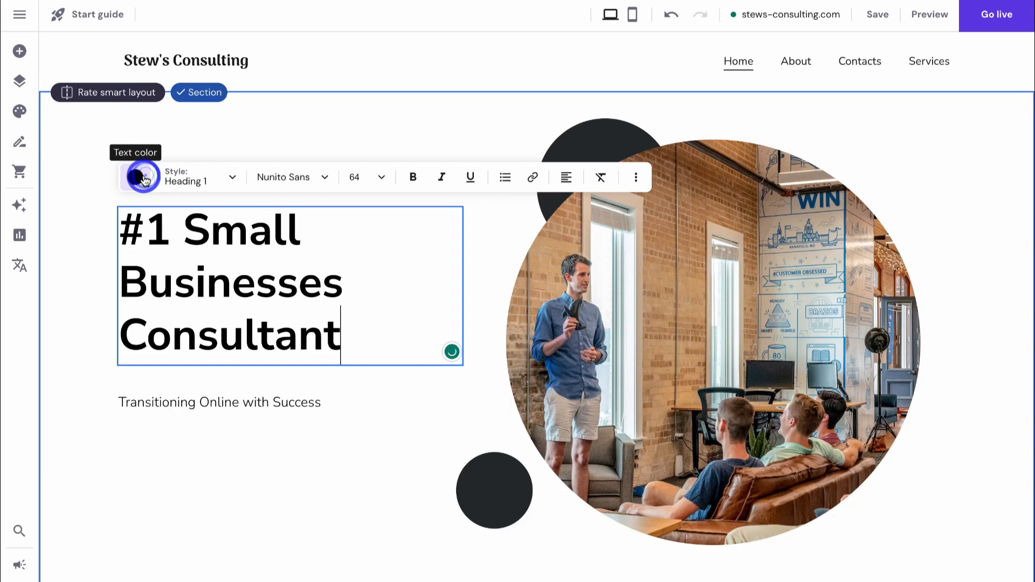
click(370, 179)
scroll(358, 256, down, 2)
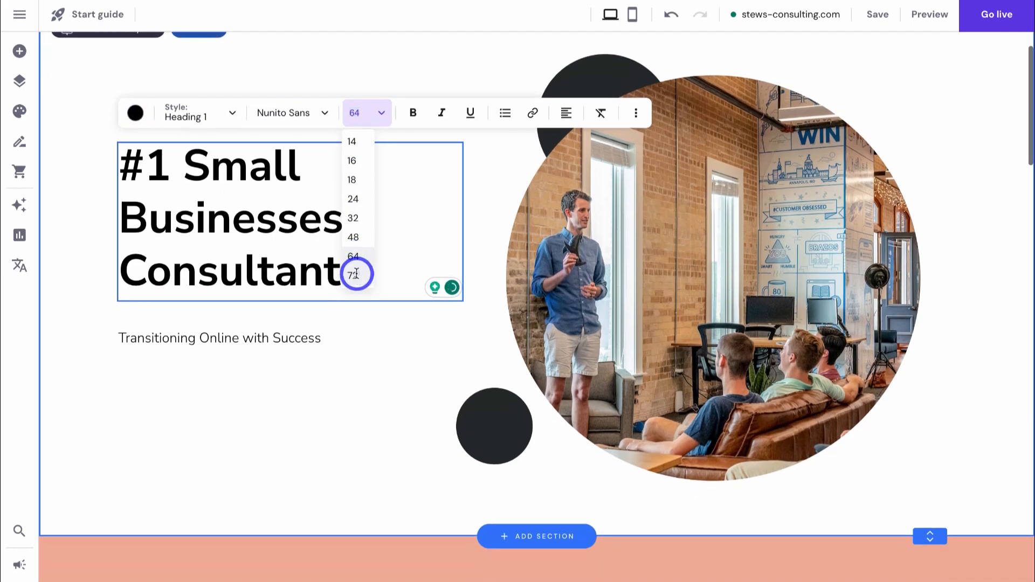
click(354, 275)
drag(414, 308, 427, 282)
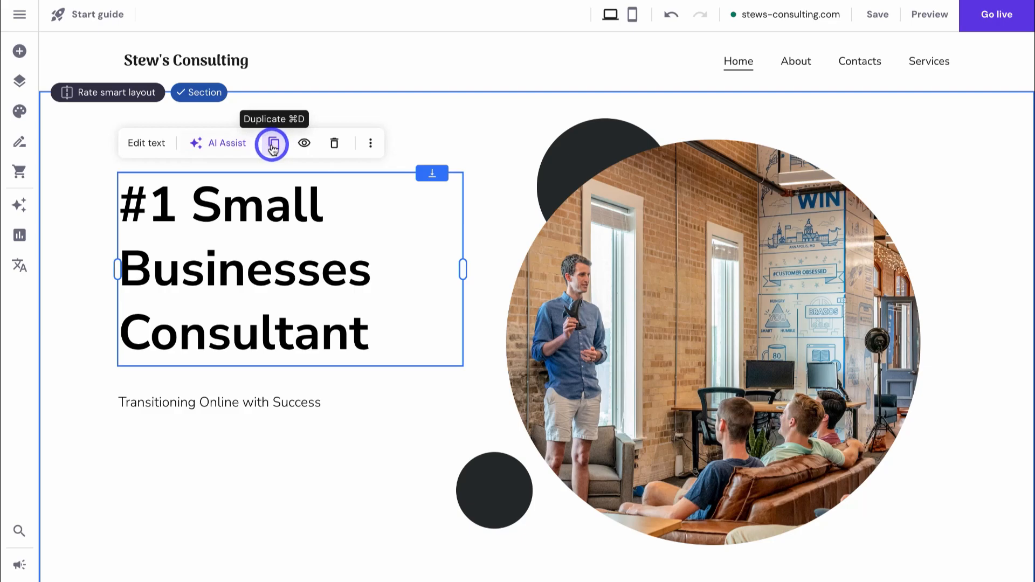
click(304, 145)
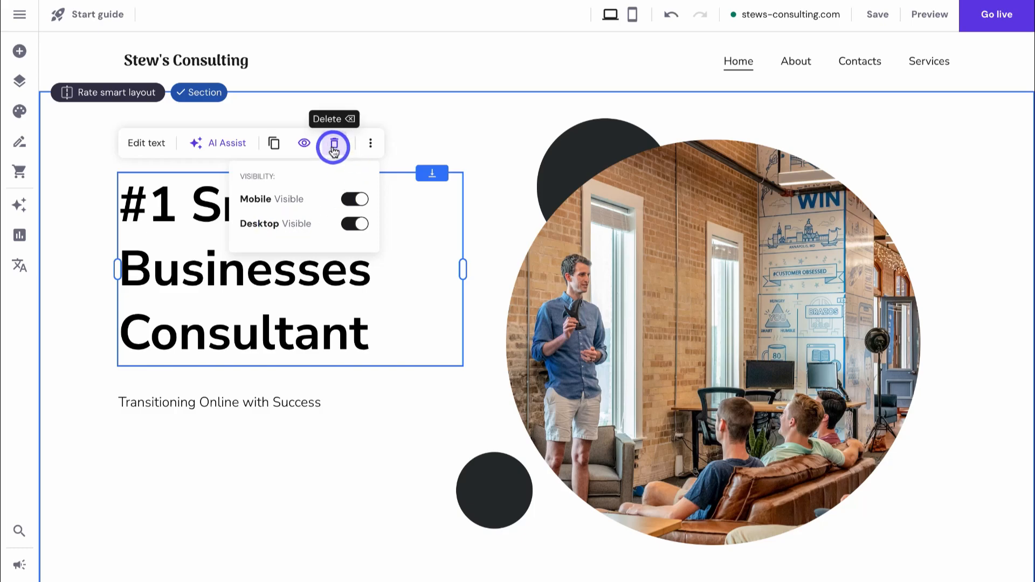
click(371, 144)
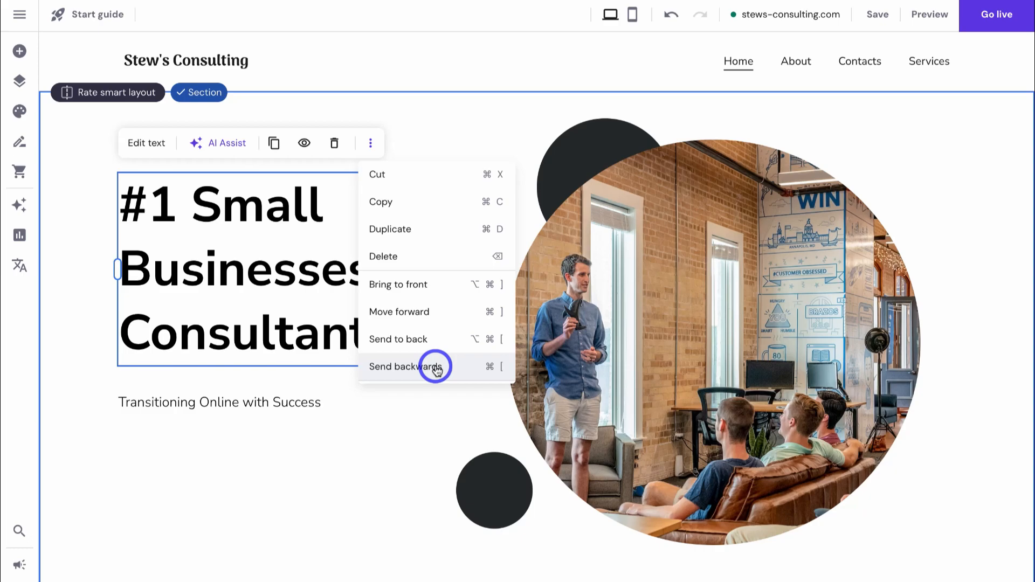
click(410, 419)
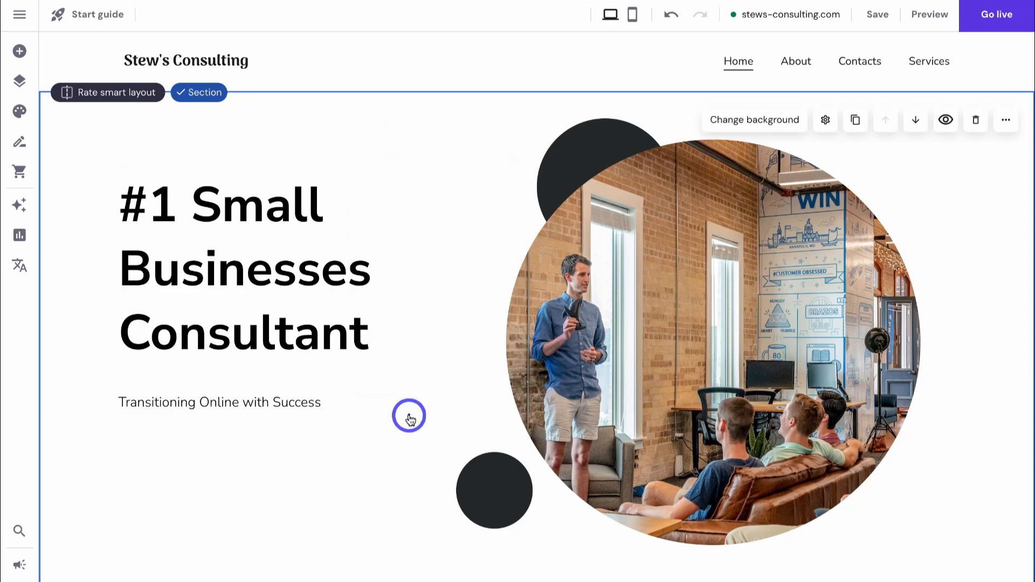
- Swap the hero photo for a free 'consulting' stock image of two women at a computer
click(687, 364)
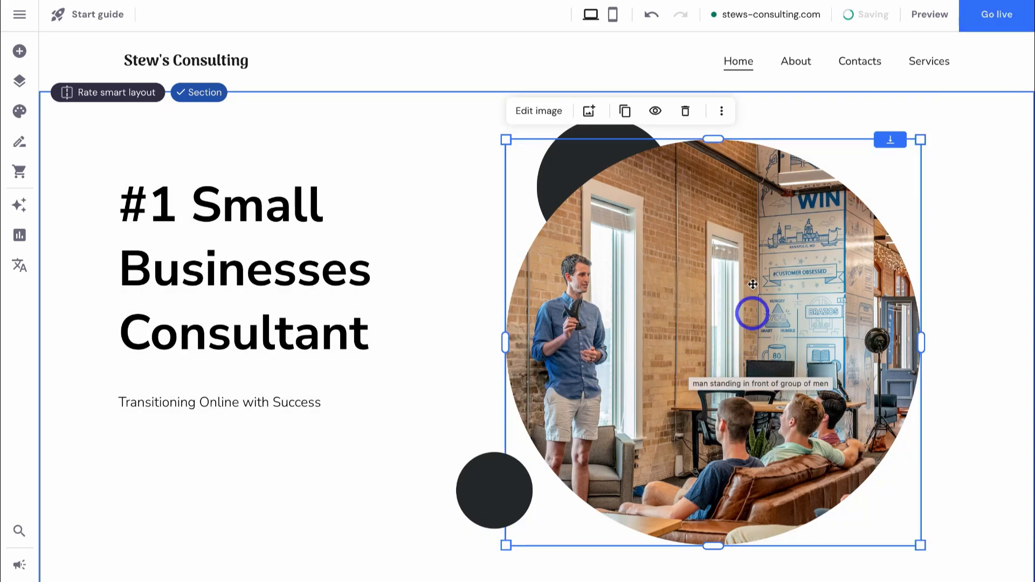
click(590, 114)
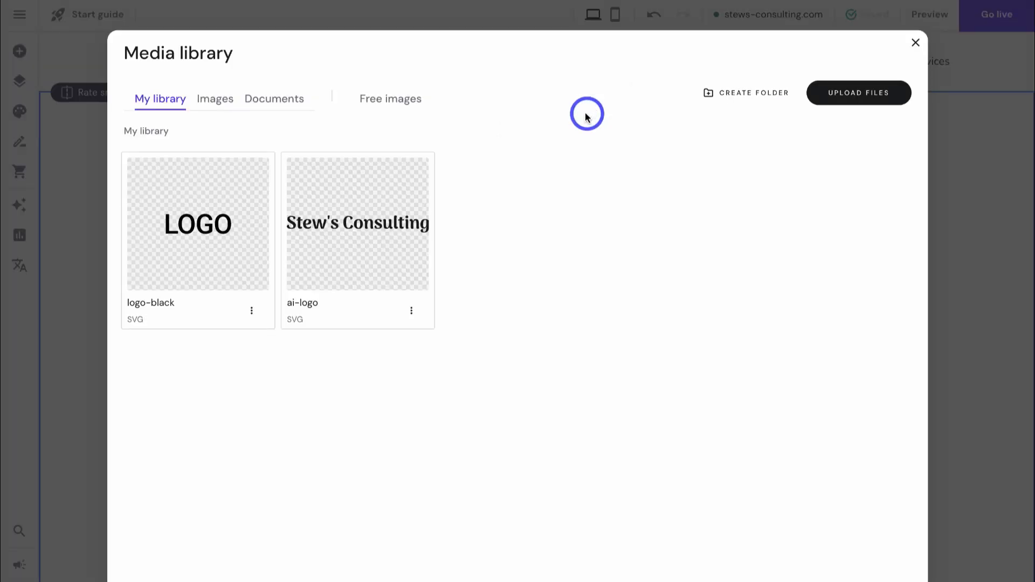
click(395, 104)
click(370, 141)
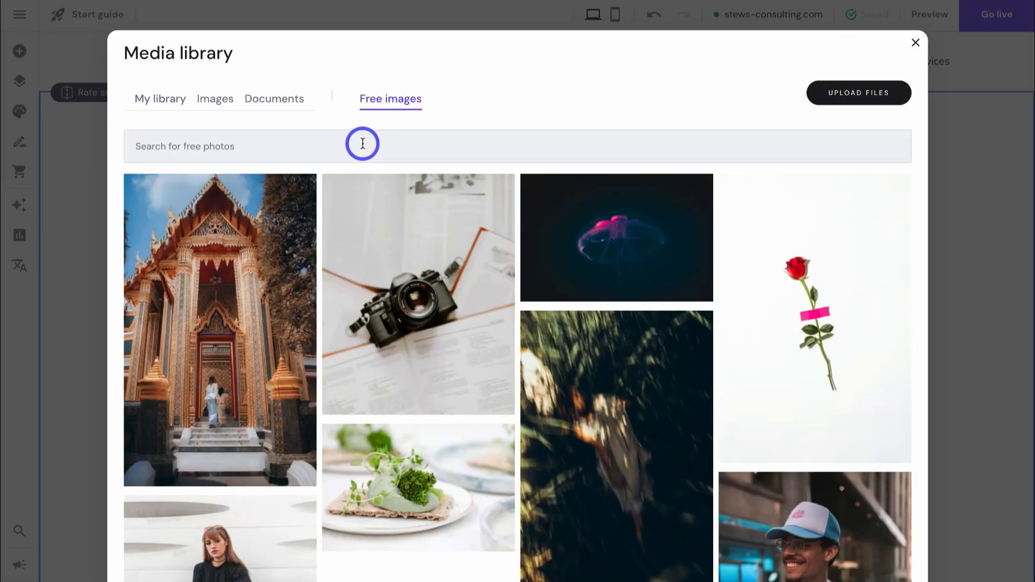
click(360, 144)
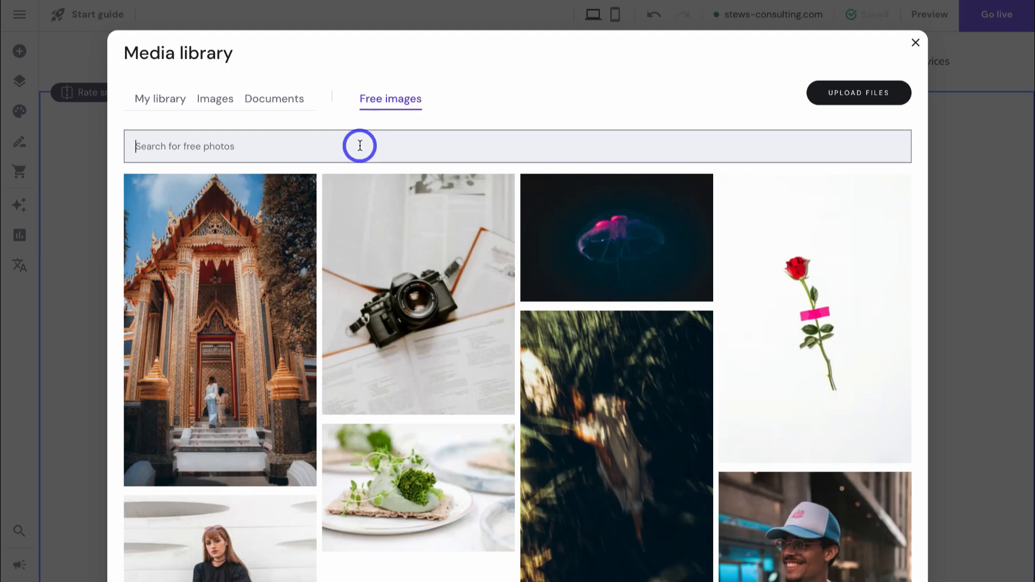
text(consulting)
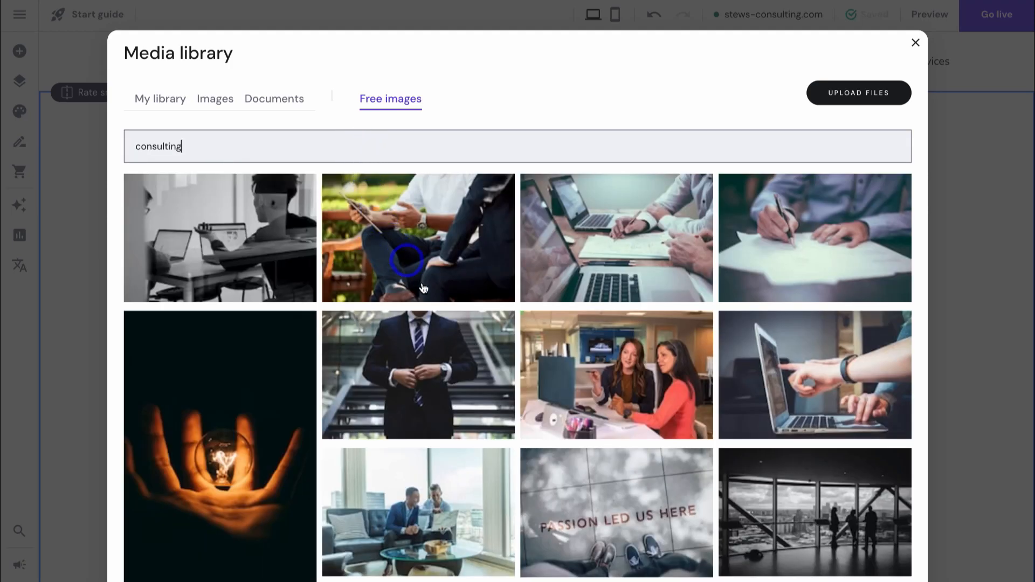
click(610, 370)
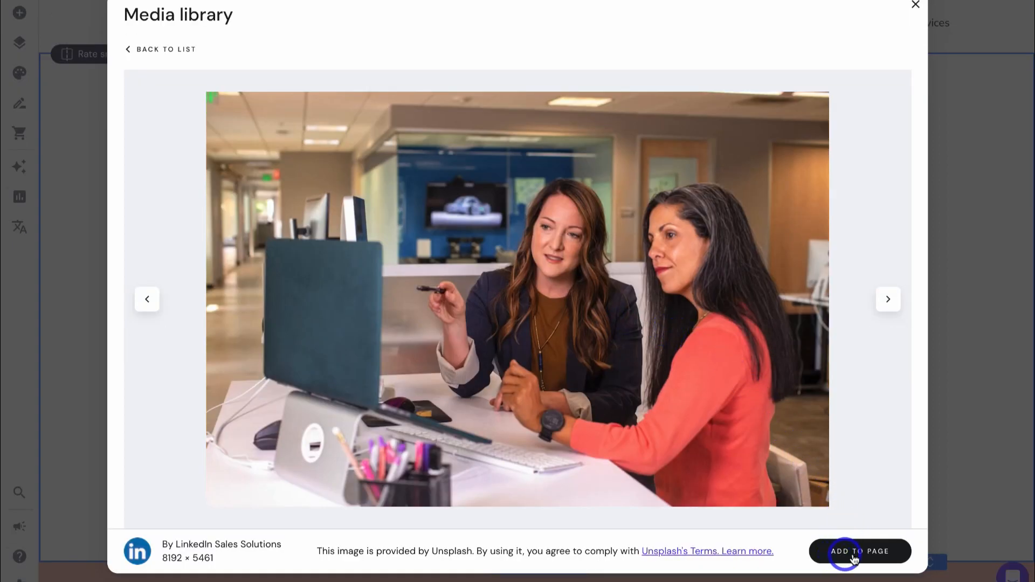
click(853, 555)
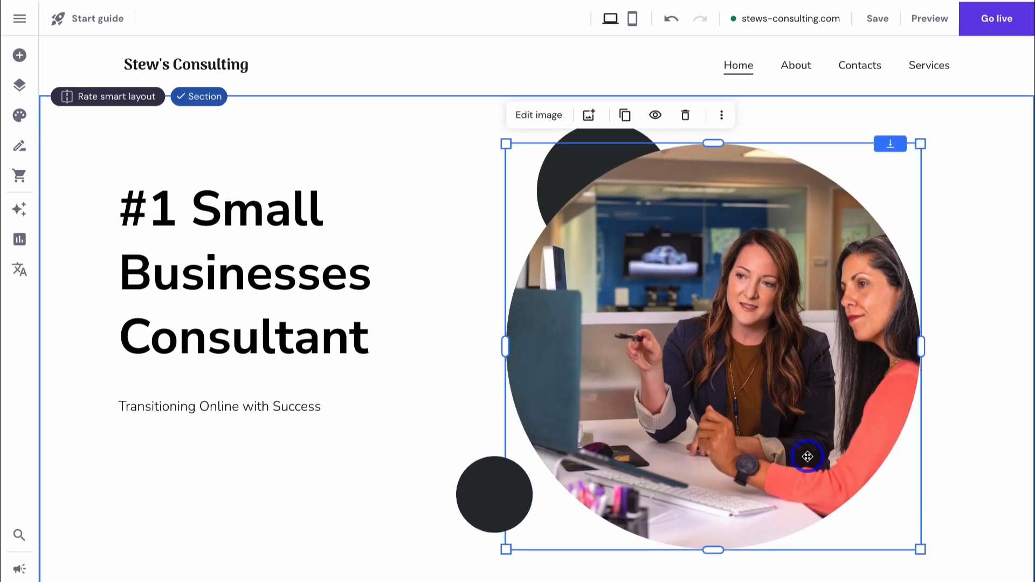
- Reduce the hero image's corner radius so it is less circular
click(527, 112)
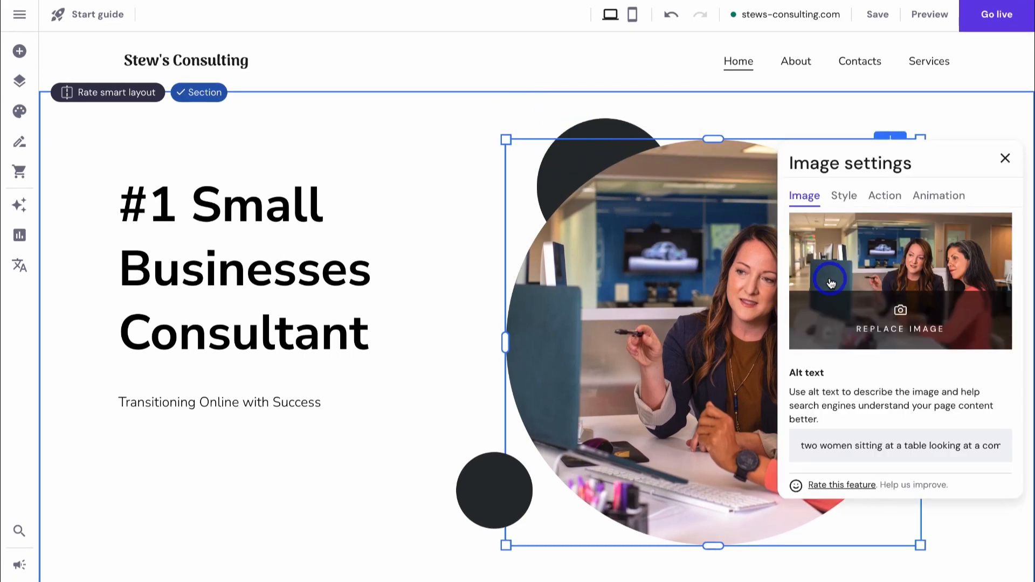
scroll(900, 289, down, 1)
scroll(900, 287, up, 1)
click(843, 197)
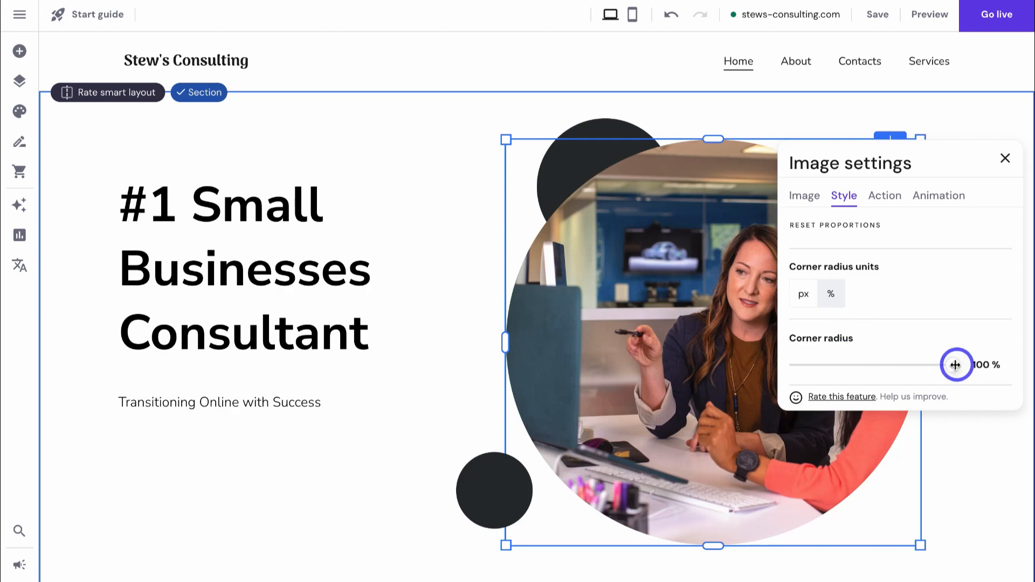
drag(956, 365, 905, 369)
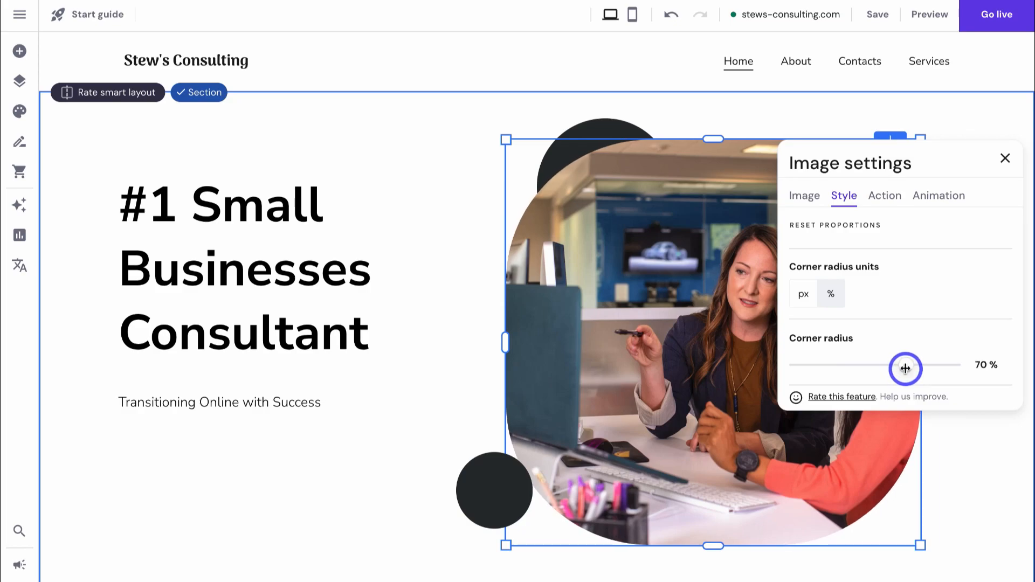
click(891, 200)
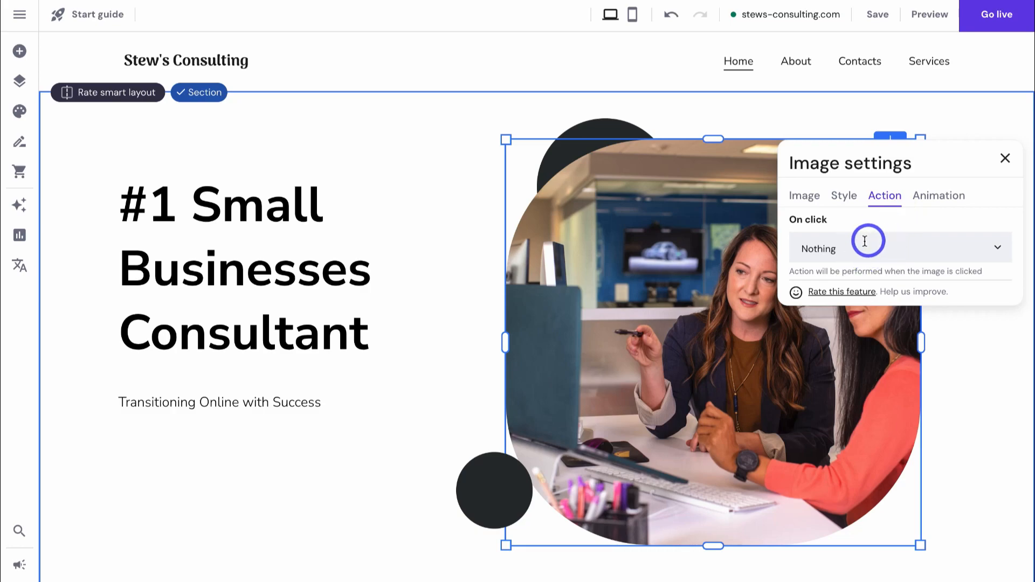
click(936, 198)
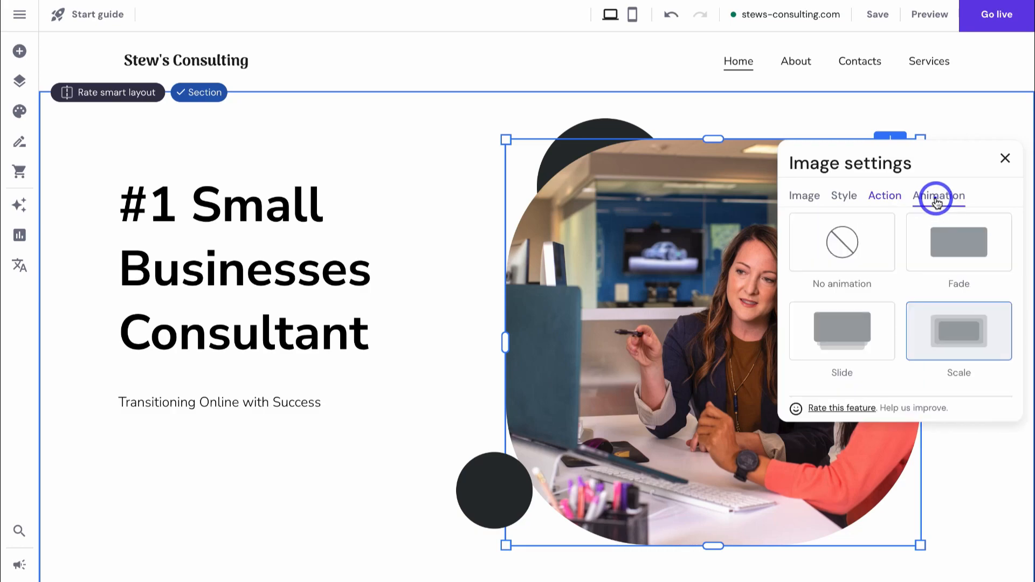
click(1005, 158)
- Move the dark circle up behind the photo's top-left corner
drag(504, 473, 526, 462)
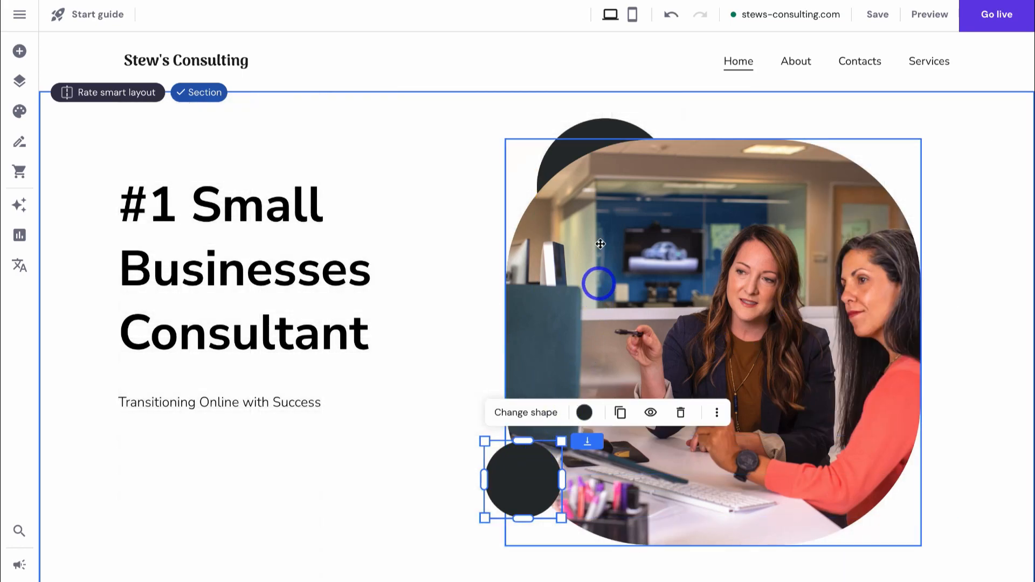
drag(584, 144, 560, 121)
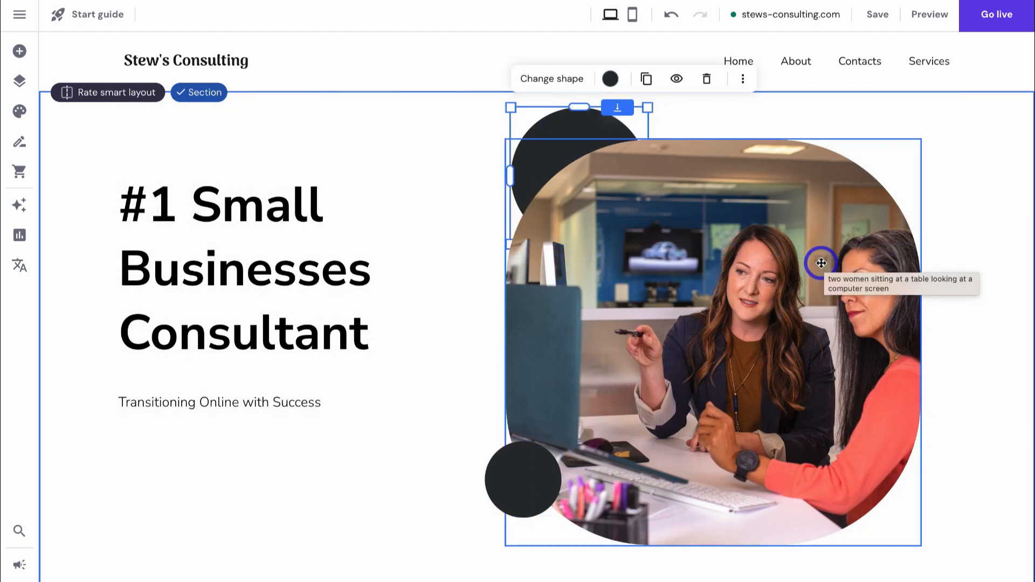
click(276, 410)
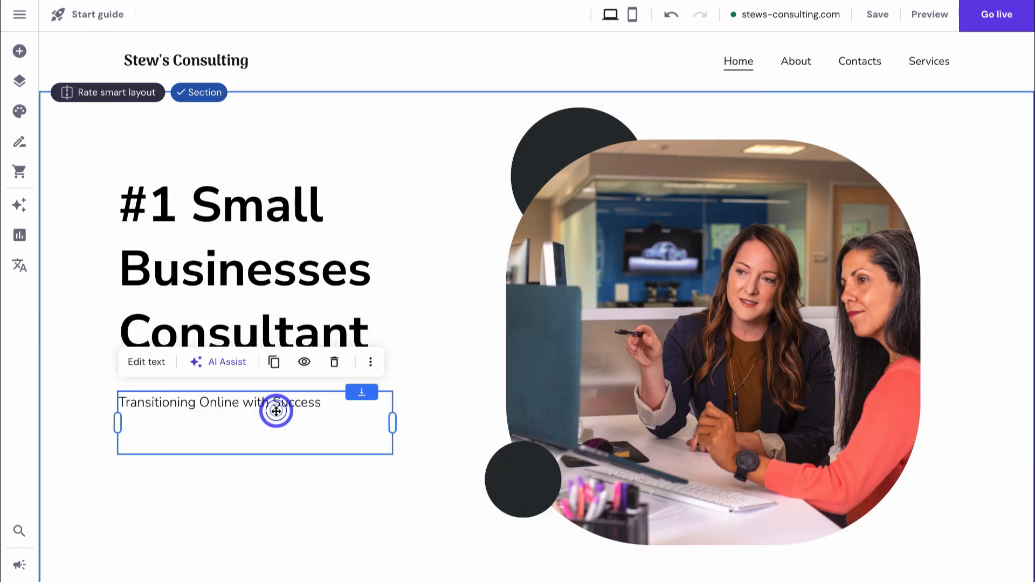
- Generate an AI consultant tagline for the hero subtitle from a pasted prompt
click(219, 363)
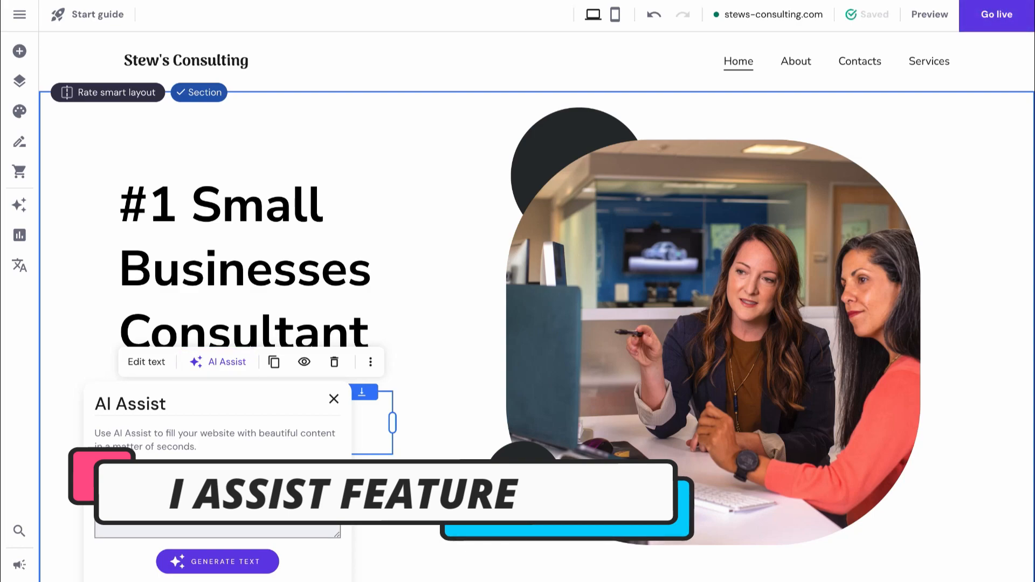
click(163, 504)
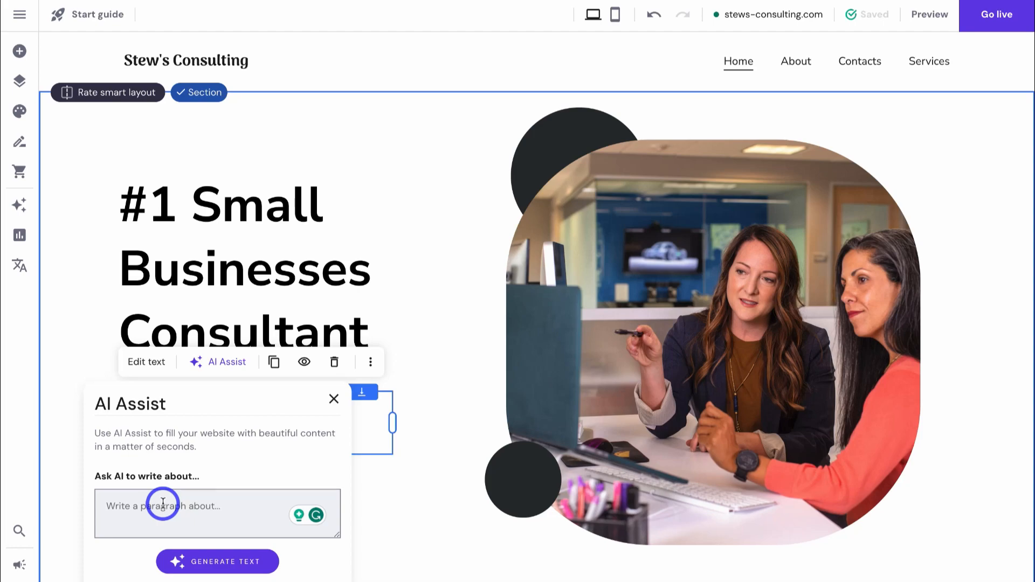
text(Create a compelling tagline for a small business consultant)
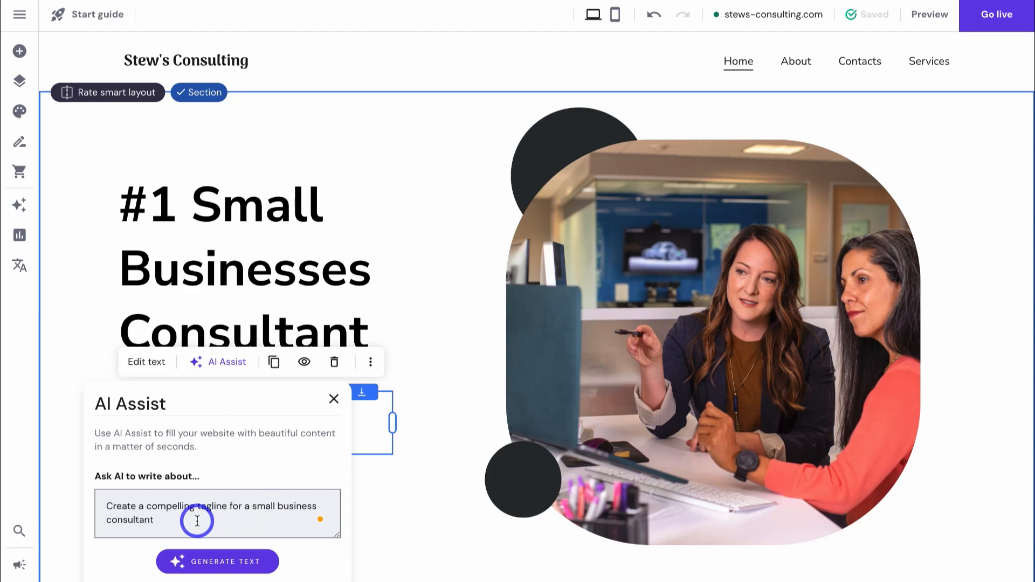
click(214, 564)
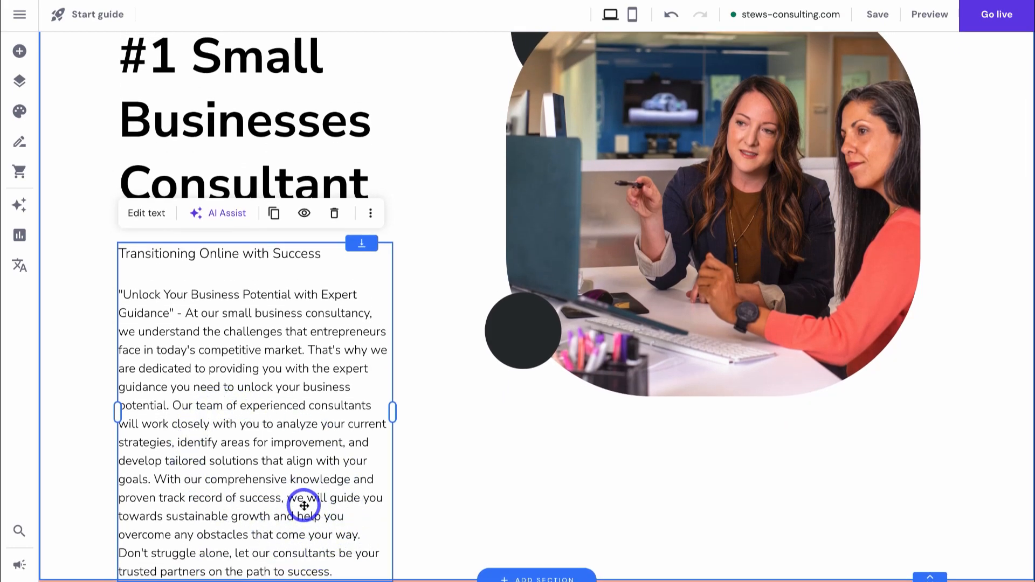
- Trim the subtitle to just 'Unlock Your Business Potential with Expert Guidance'
click(147, 218)
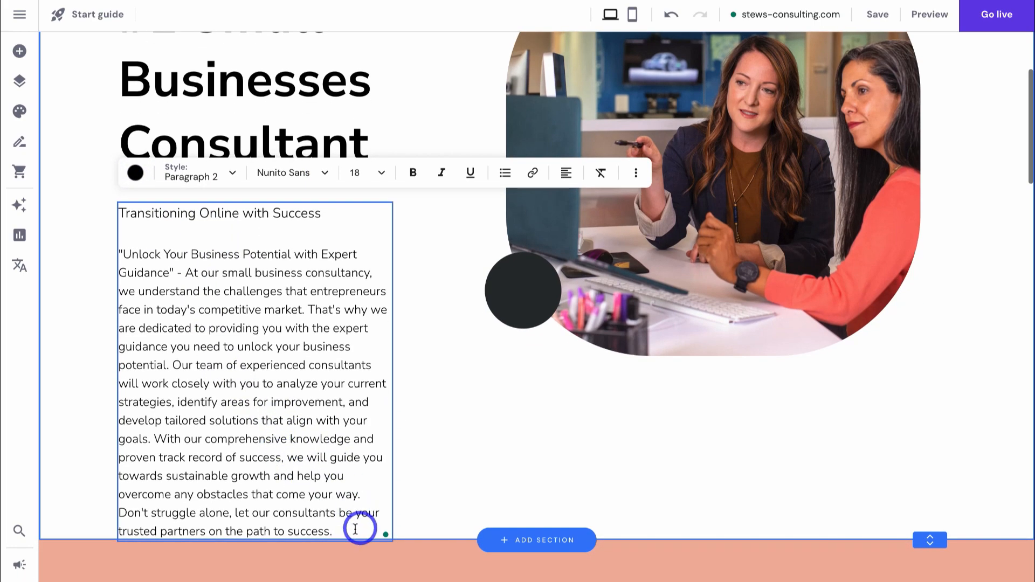
drag(348, 529, 176, 273)
key(BackSpace)
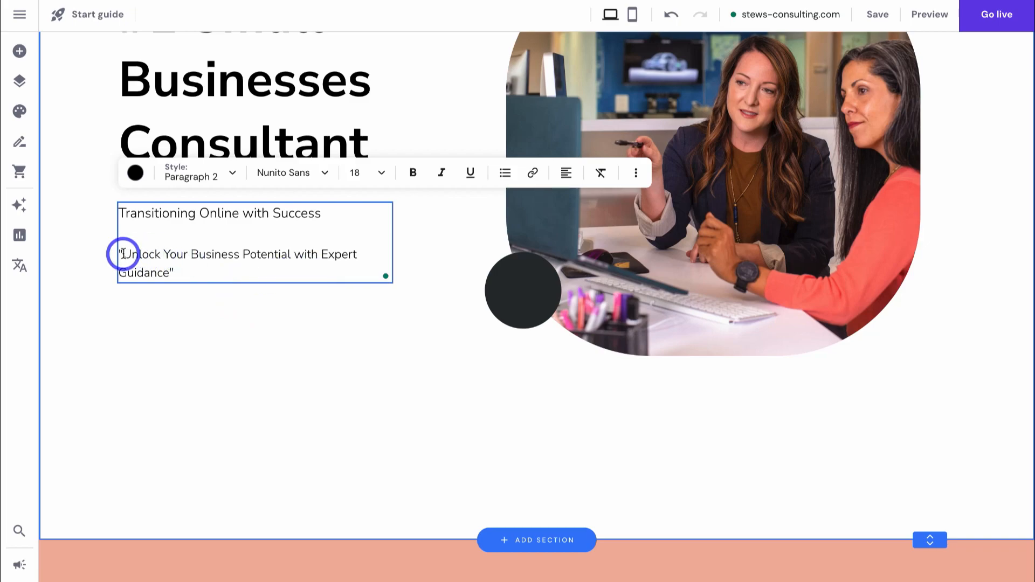
drag(120, 254, 115, 210)
key(BackSpace)
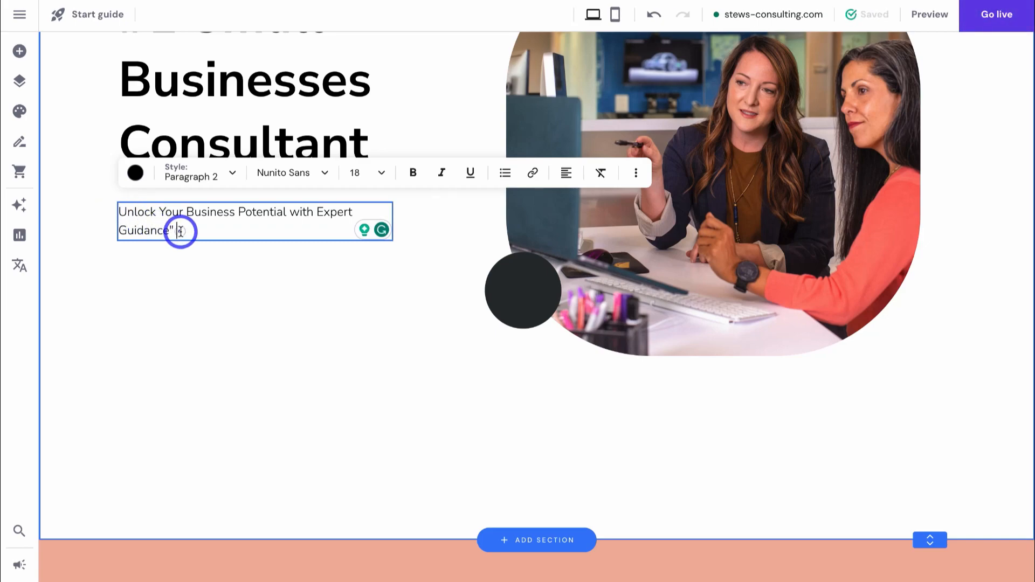
click(261, 291)
scroll(460, 433, up, 3)
scroll(459, 433, down, 7)
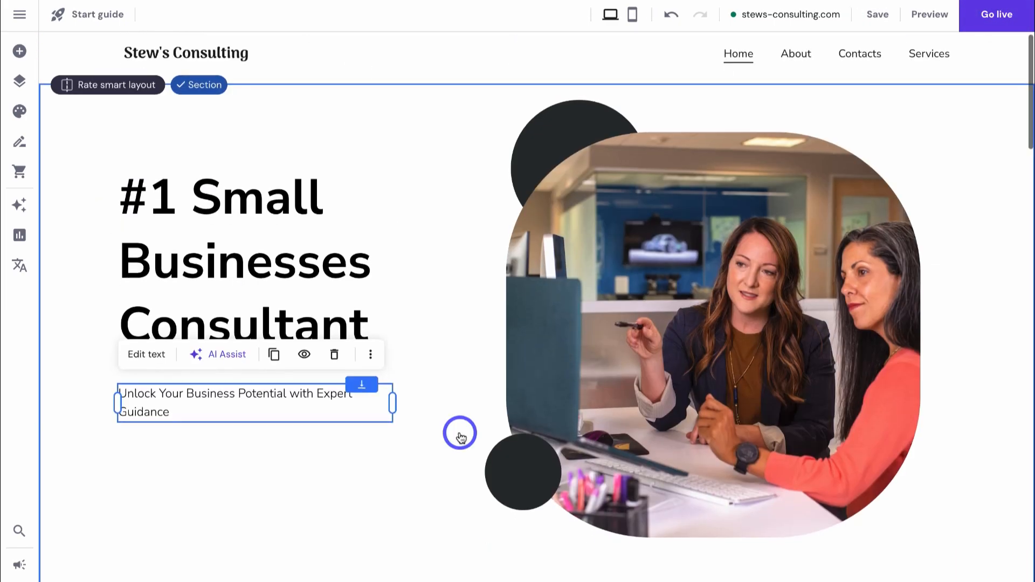
- Move the welcome section's label, heading and paragraph higher
scroll(460, 433, down, 5)
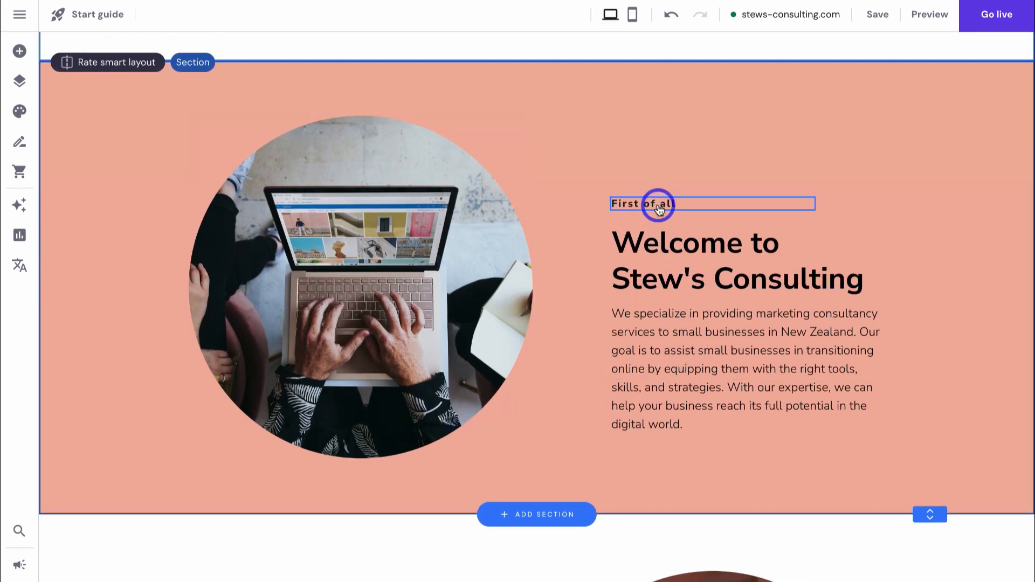
drag(658, 204, 657, 152)
mouse_move(670, 241)
mouse_down()
mouse_move(670, 203)
mouse_move(674, 226)
mouse_up()
mouse_move(684, 330)
mouse_down()
mouse_move(682, 280)
mouse_move(689, 329)
mouse_up()
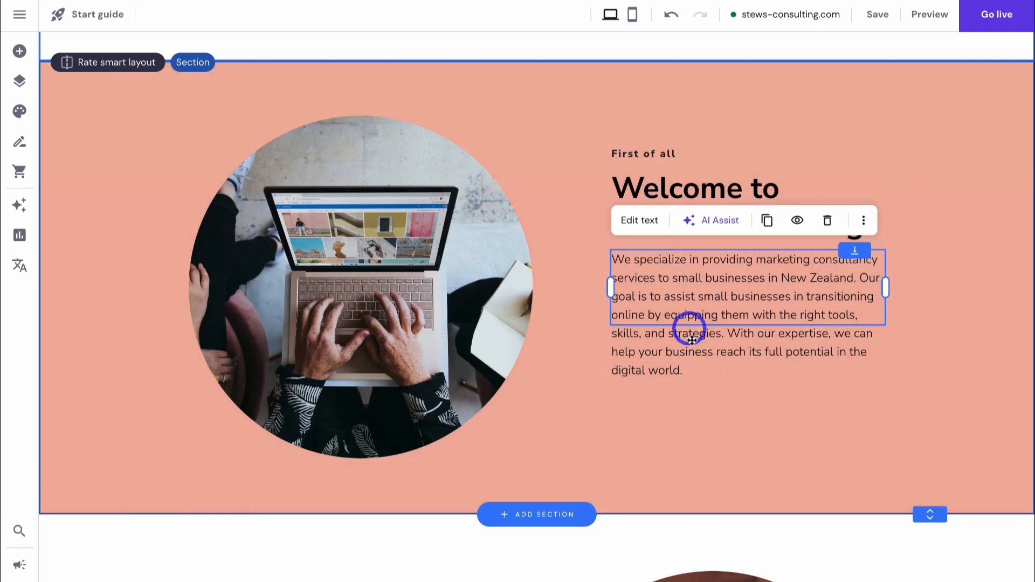
- Add a button and place it below the welcome paragraph
click(20, 54)
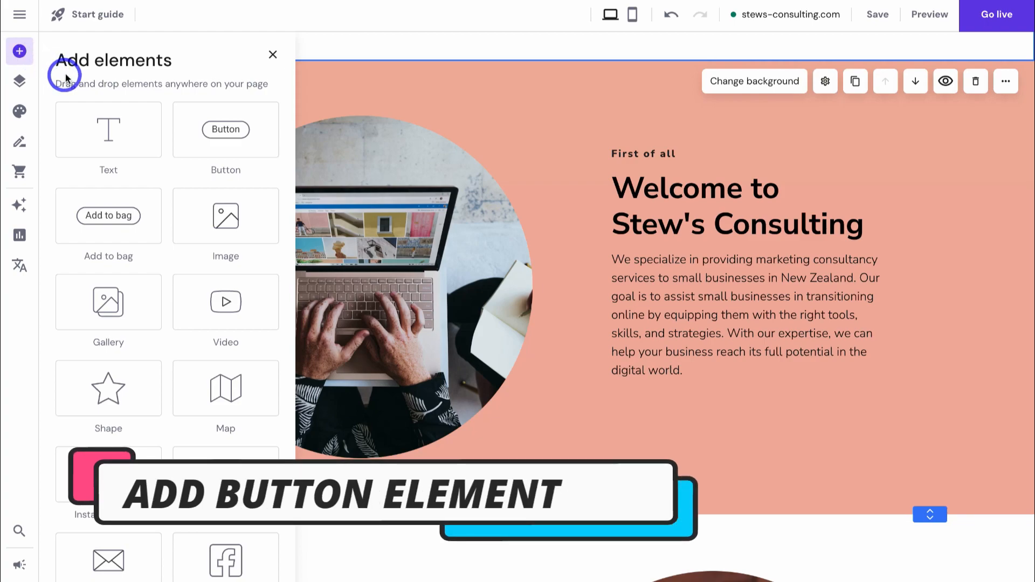
click(215, 143)
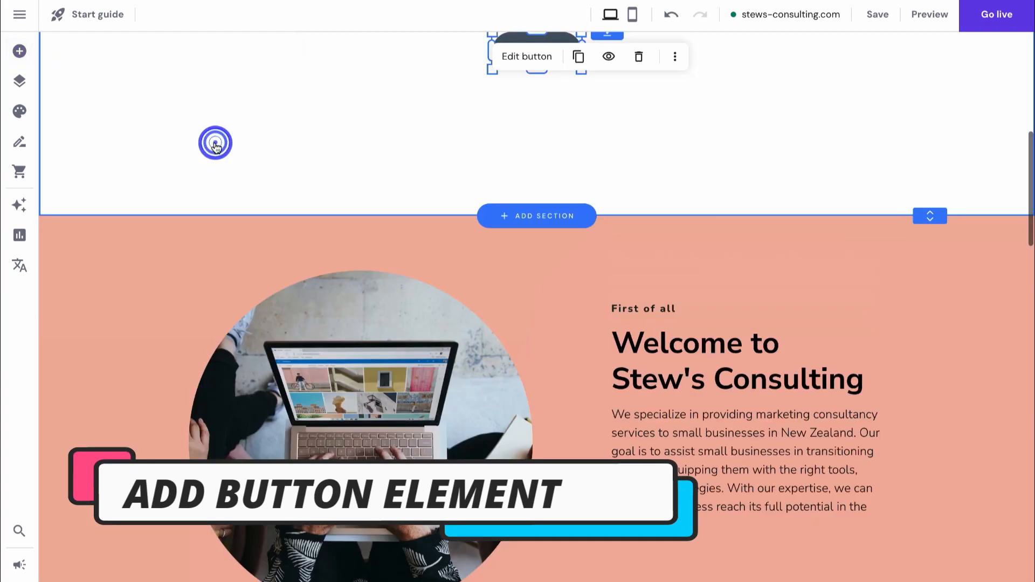
scroll(378, 161, up, 1)
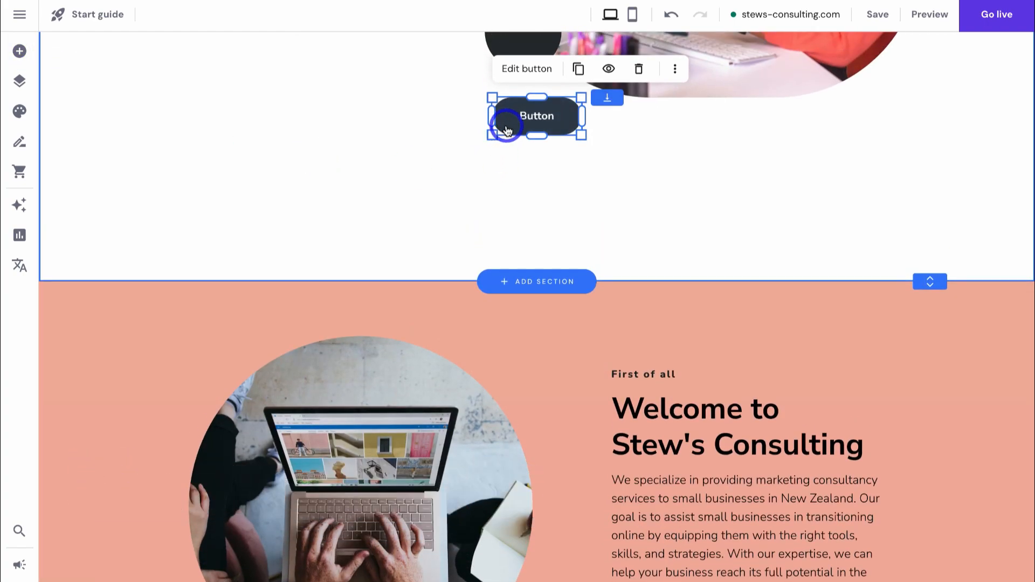
drag(498, 129, 747, 580)
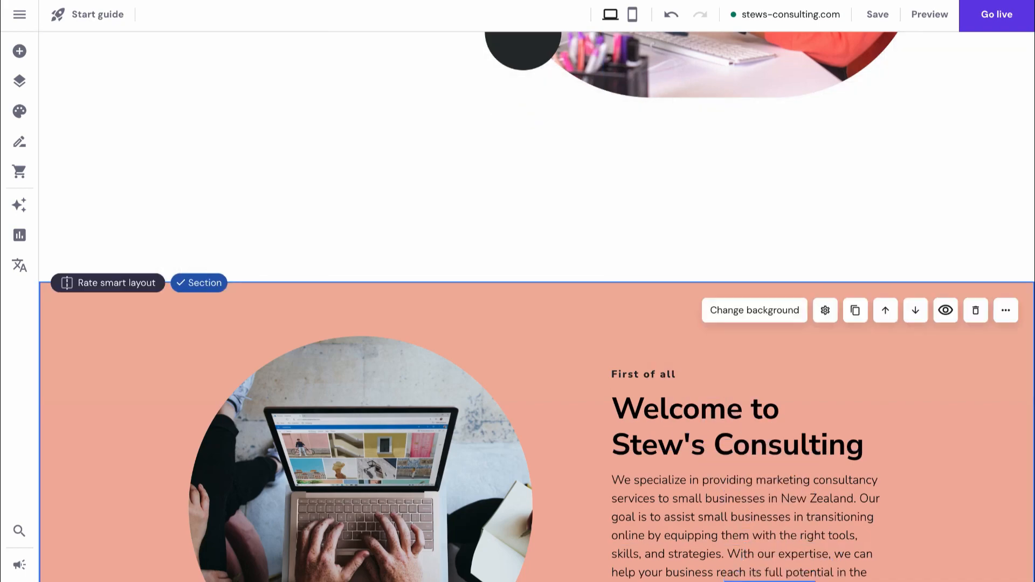
scroll(677, 508, down, 4)
drag(770, 379, 660, 420)
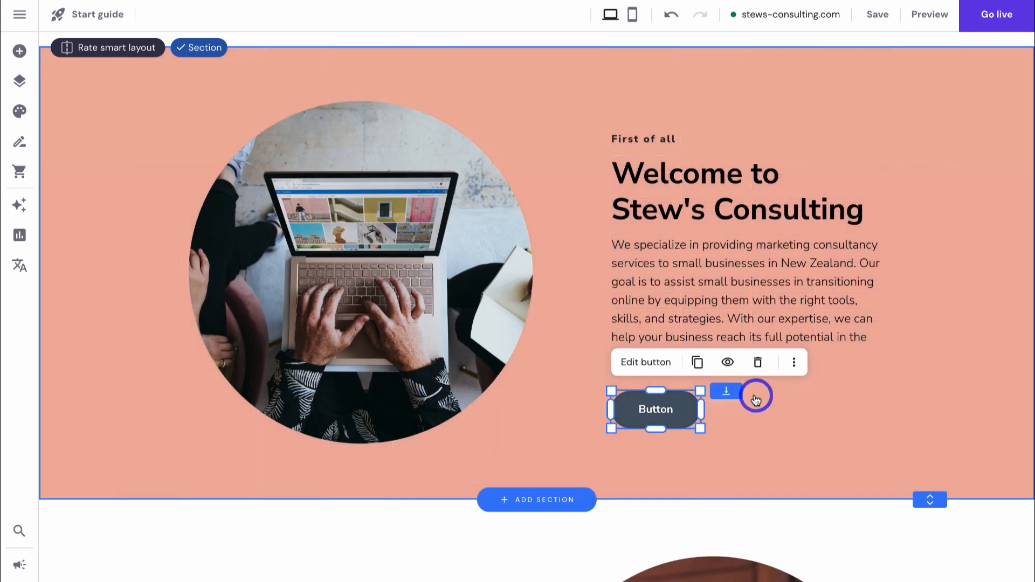
- Label the button 'Contact us' and link it to the Contacts page
click(639, 364)
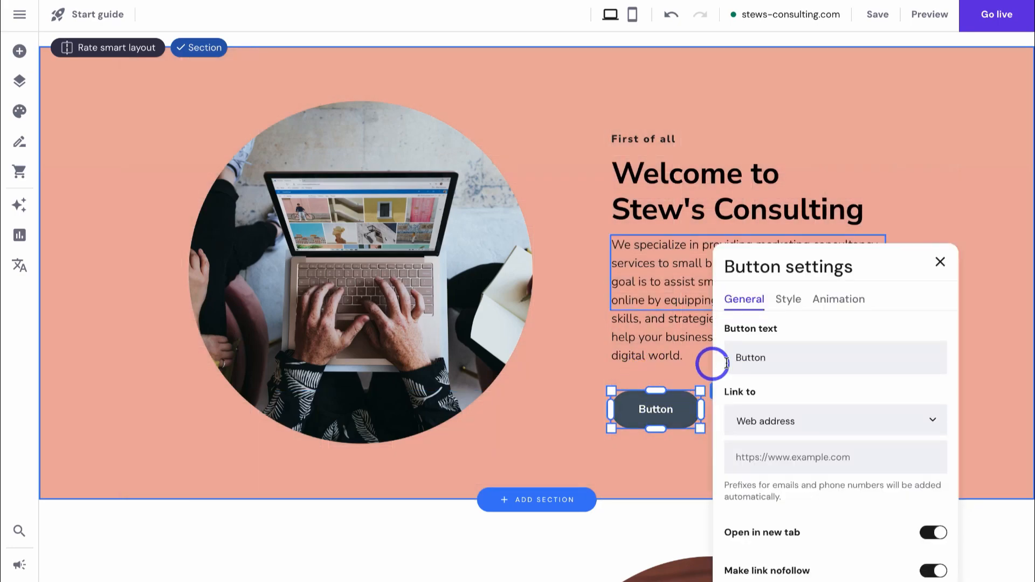
drag(774, 358, 730, 358)
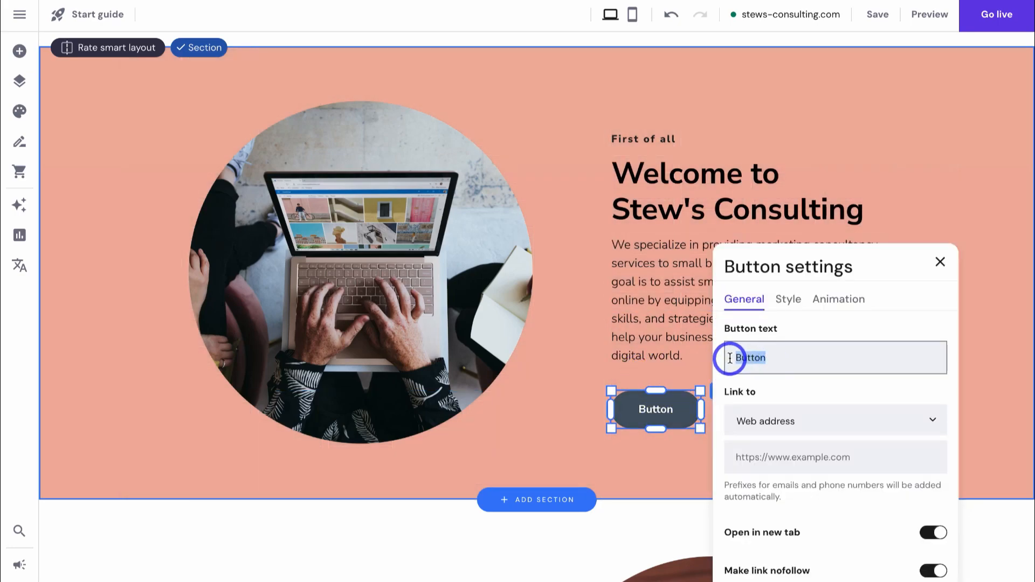
text(Contact us)
click(816, 418)
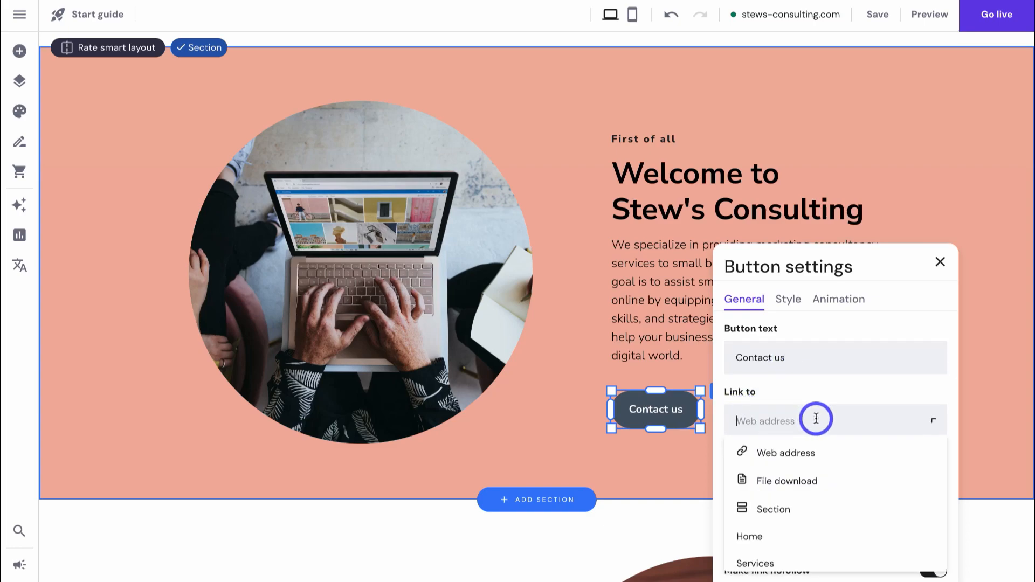
scroll(824, 471, down, 2)
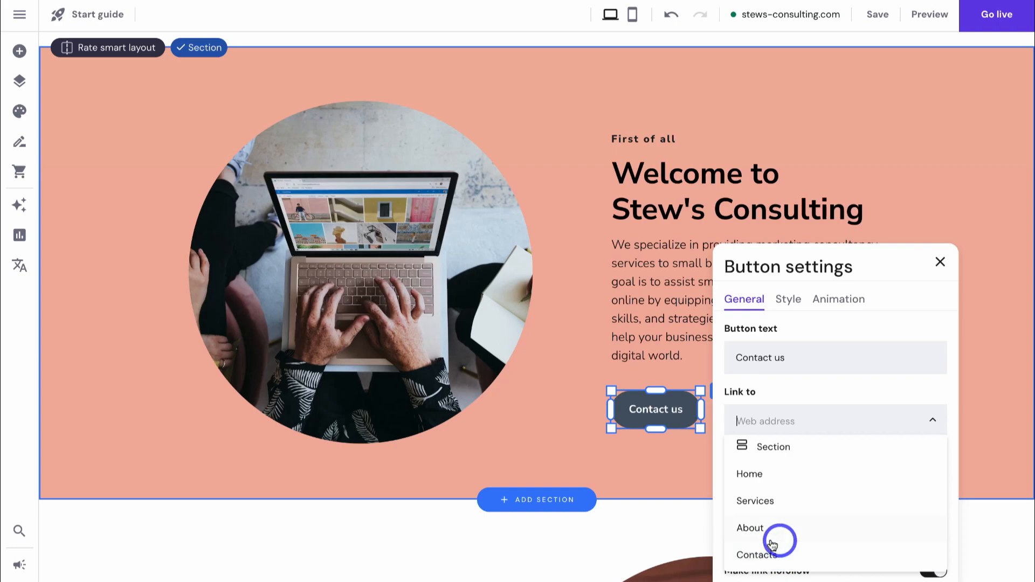
click(765, 554)
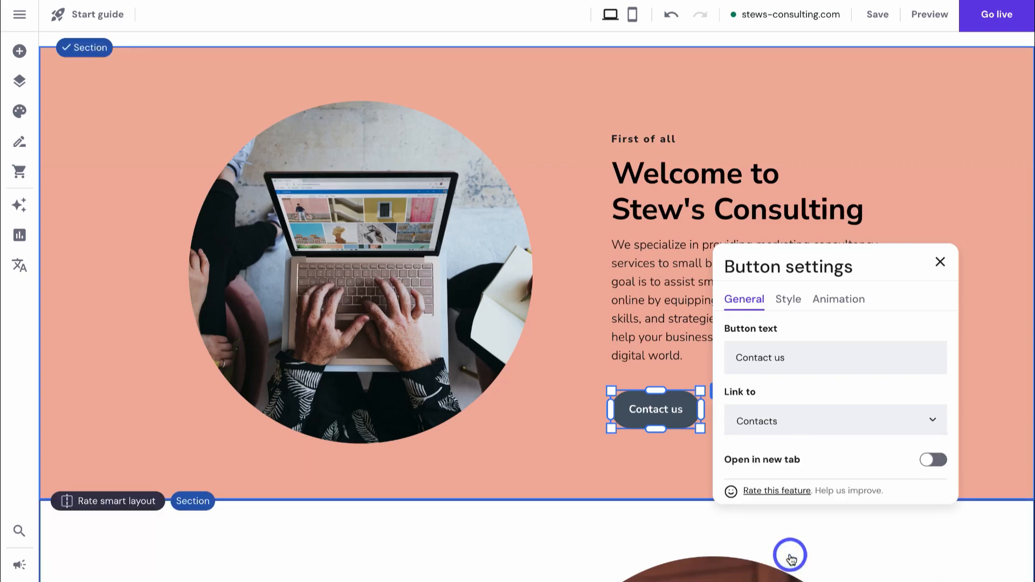
click(790, 308)
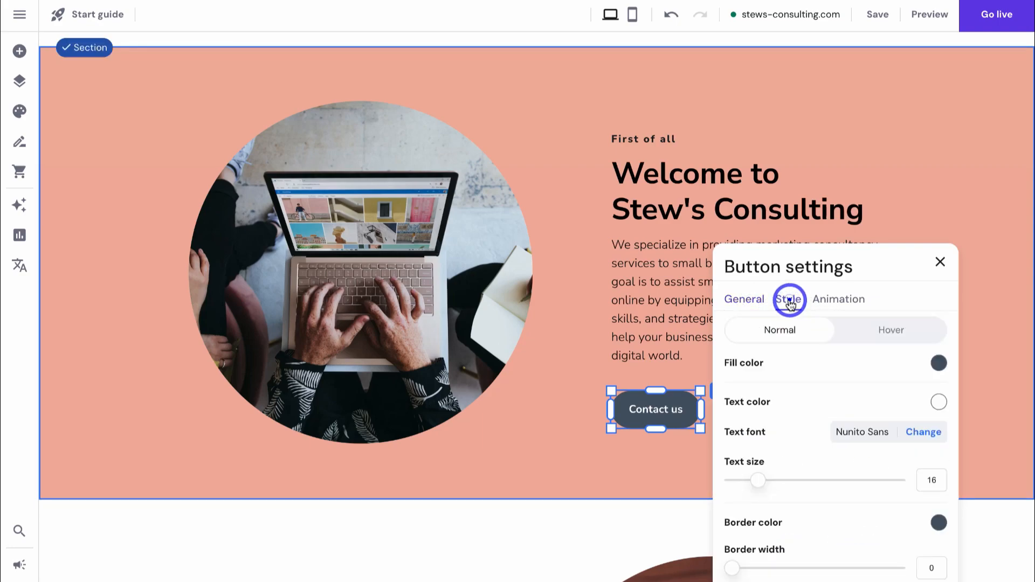
click(834, 301)
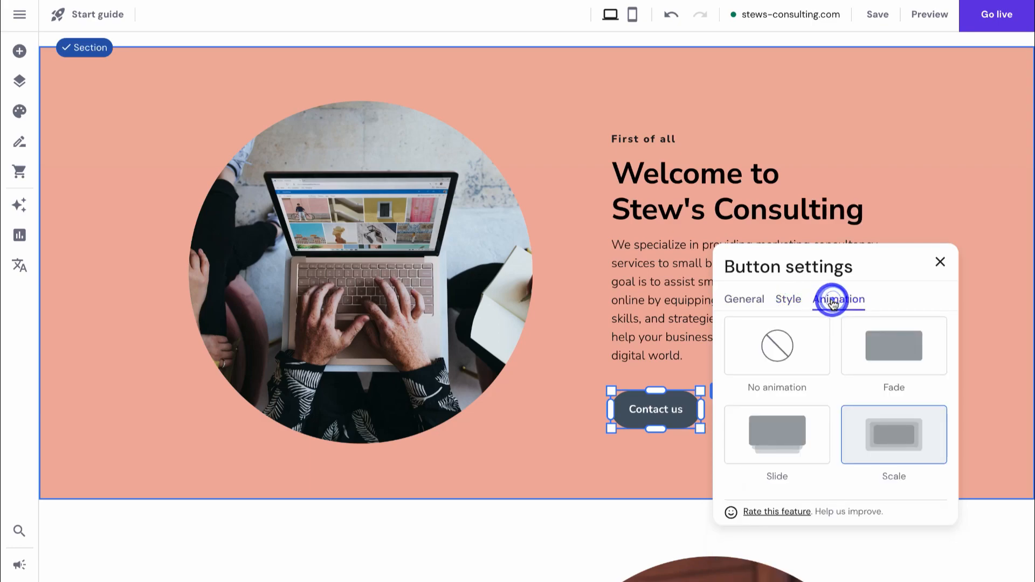
click(941, 263)
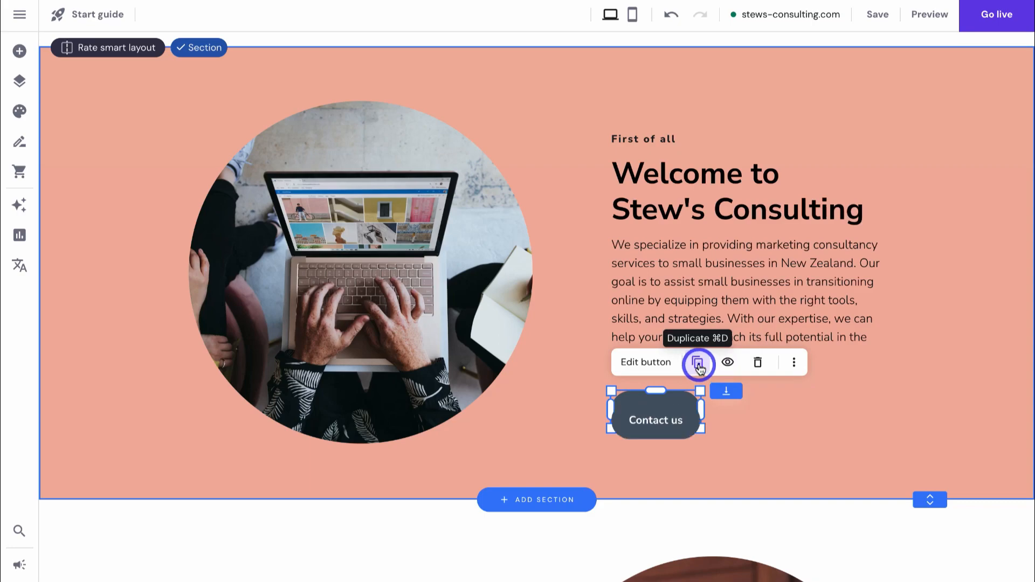
- Bring a Contact us button into the Services We Offer section under its heading
scroll(766, 345, down, 3)
drag(670, 261, 493, 488)
scroll(601, 457, down, 5)
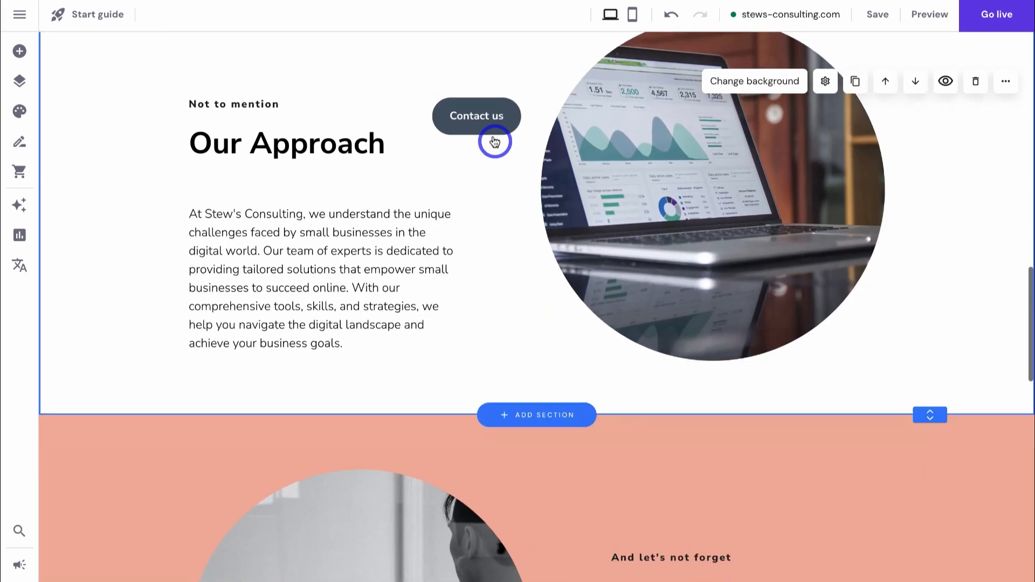
drag(488, 116, 593, 483)
scroll(598, 484, down, 5)
scroll(599, 475, down, 2)
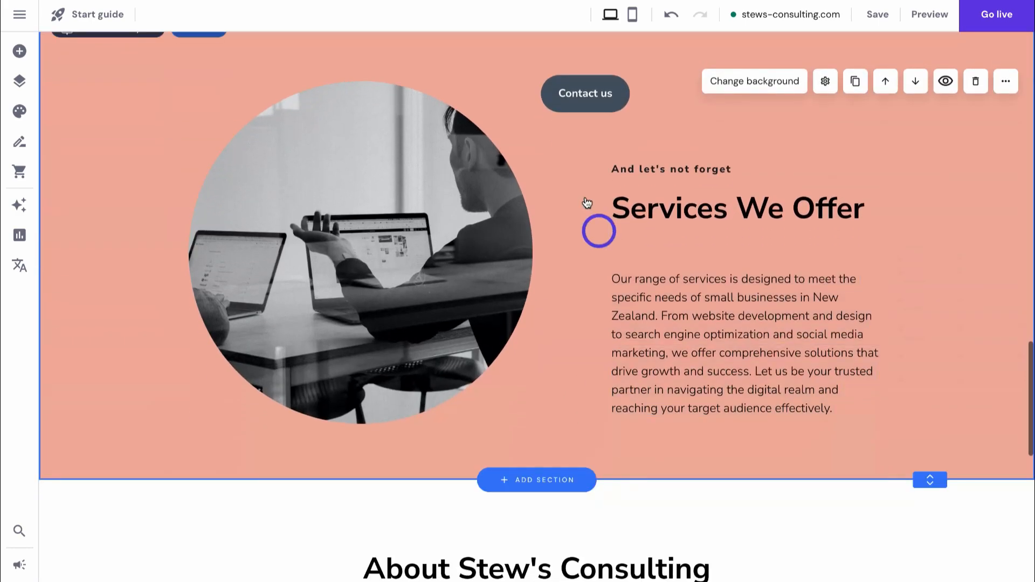
drag(588, 101, 658, 261)
drag(682, 167, 678, 150)
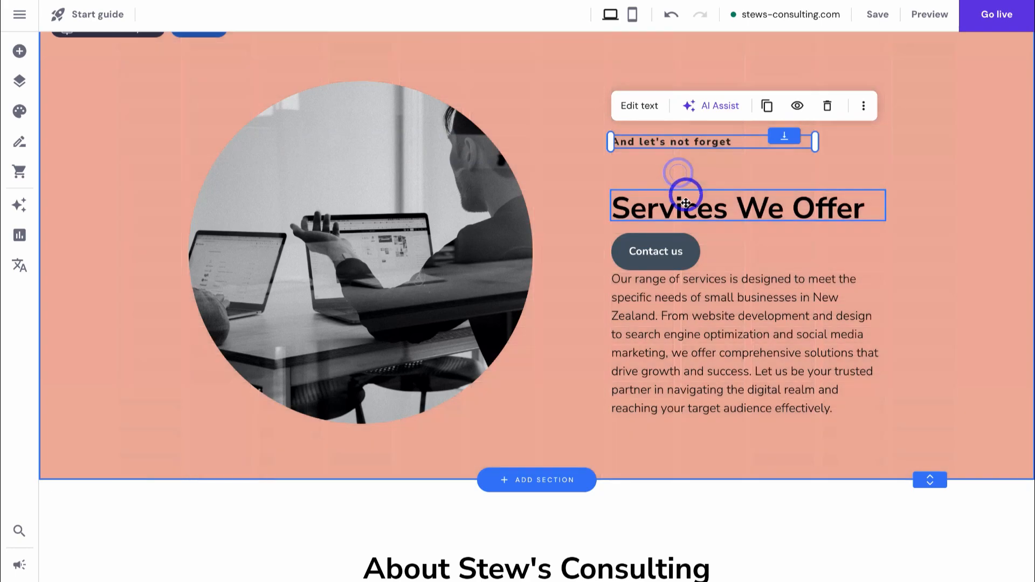
mouse_move(685, 207)
mouse_down()
mouse_move(686, 186)
mouse_move(685, 196)
mouse_up()
drag(687, 268, 671, 303)
click(814, 225)
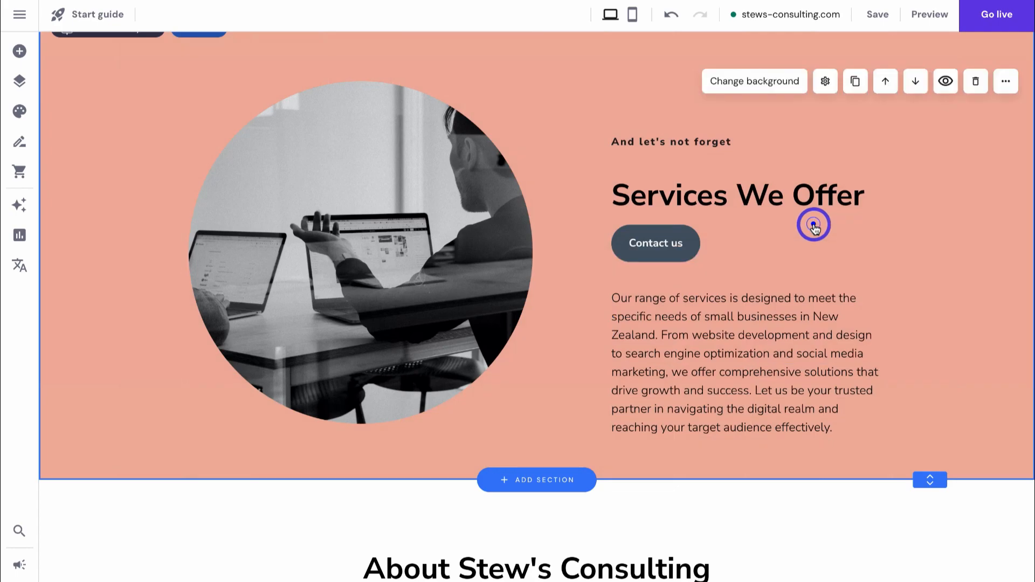
- Relabel that button 'Our Services' and link it to the Services page
click(628, 239)
click(662, 204)
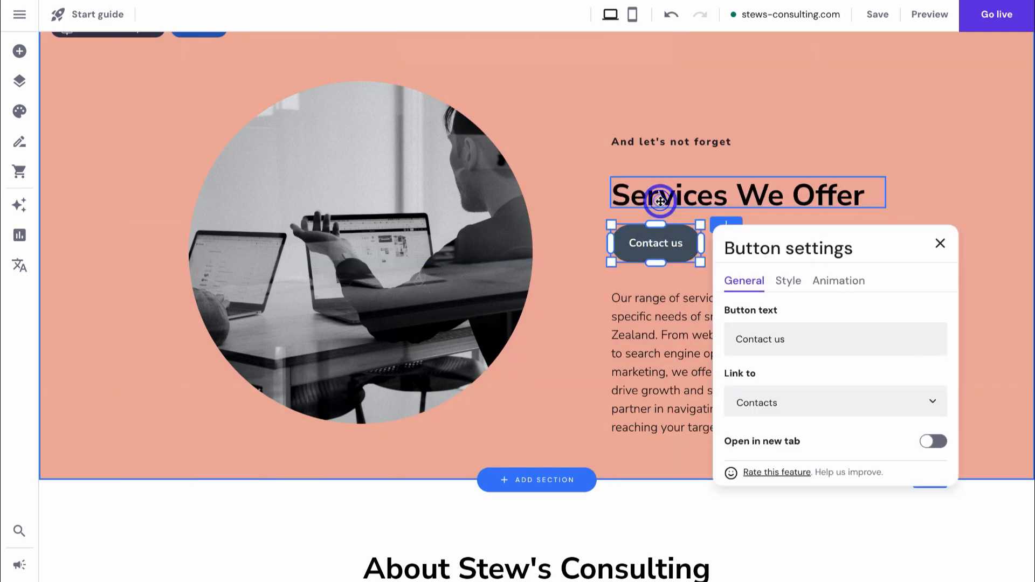
drag(794, 338, 735, 339)
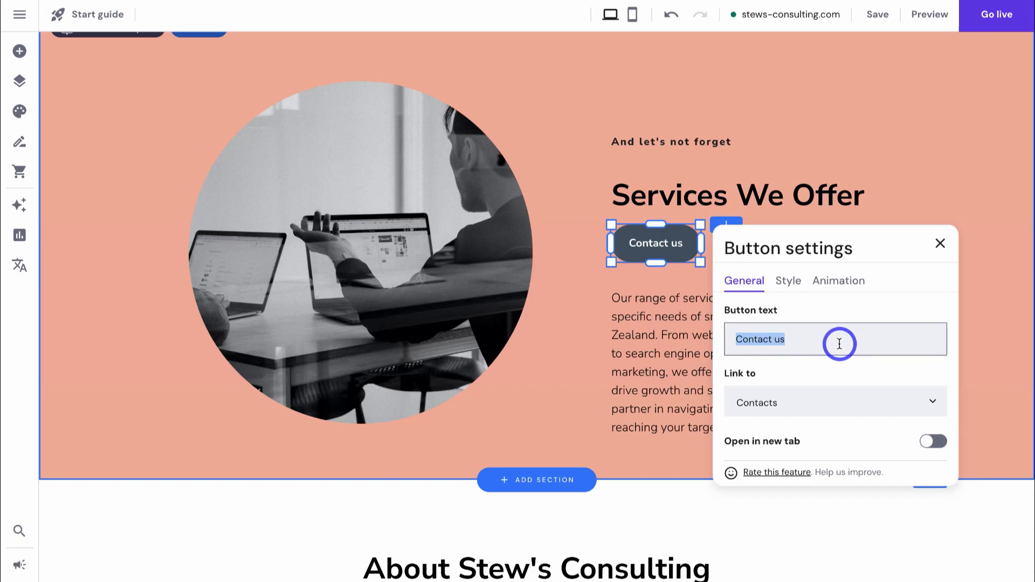
text(Our Services)
click(820, 399)
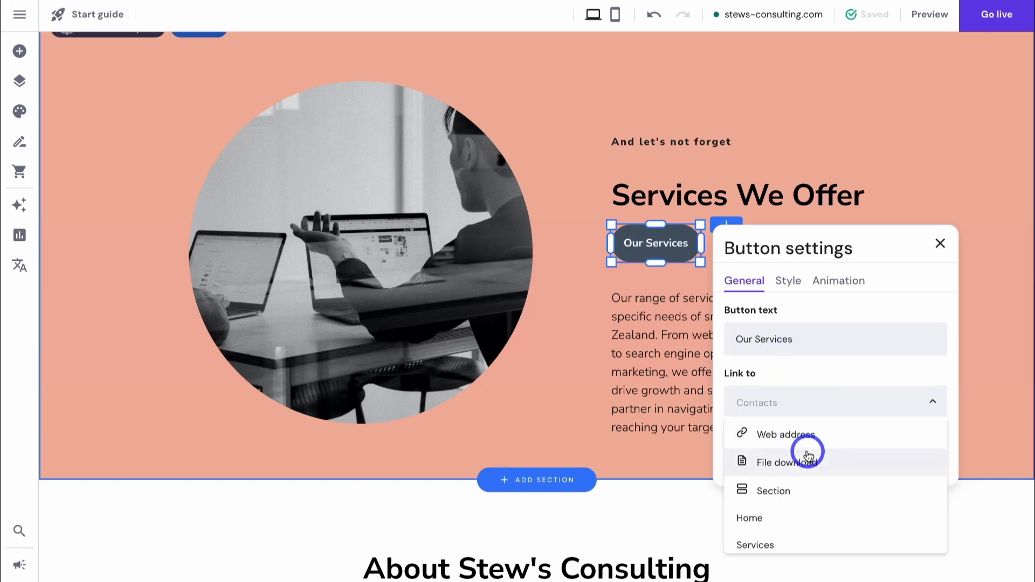
scroll(793, 471, down, 2)
click(800, 490)
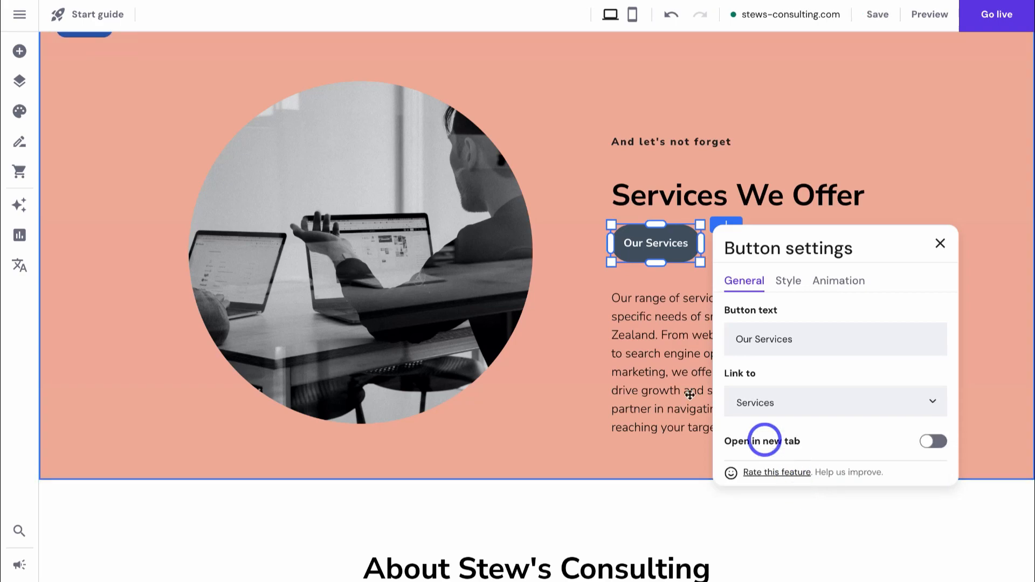
click(571, 372)
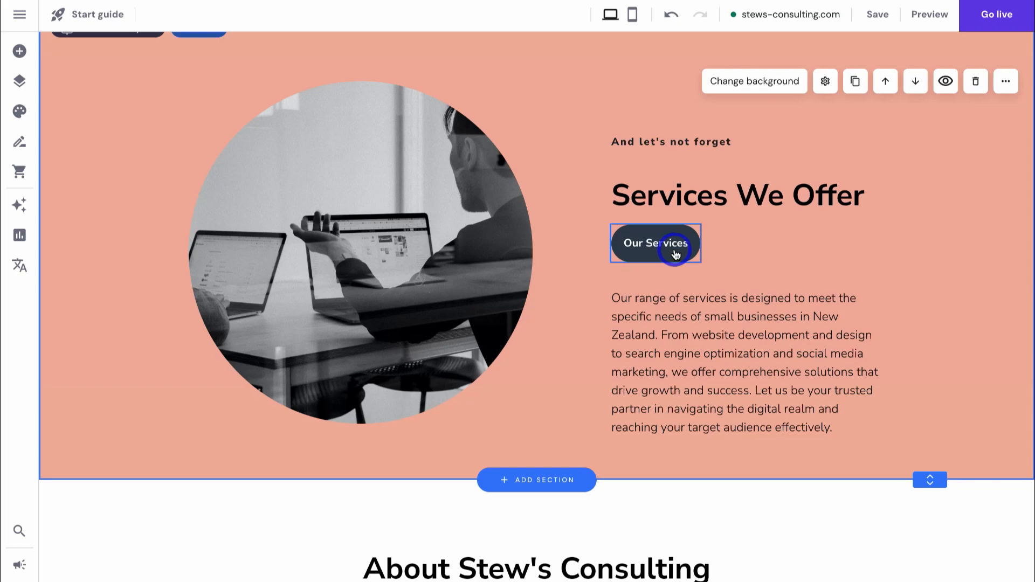
scroll(675, 253, up, 8)
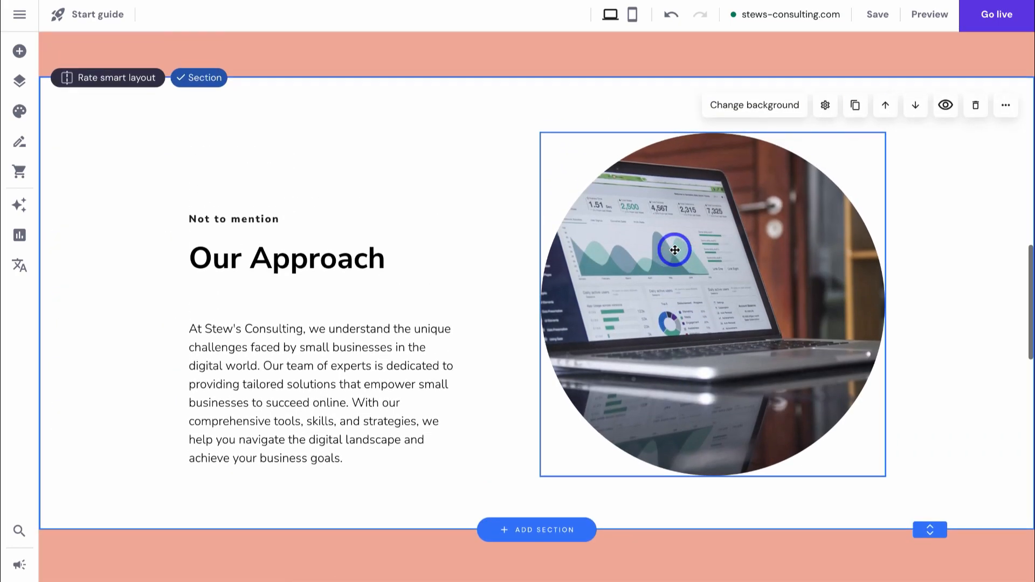
click(19, 54)
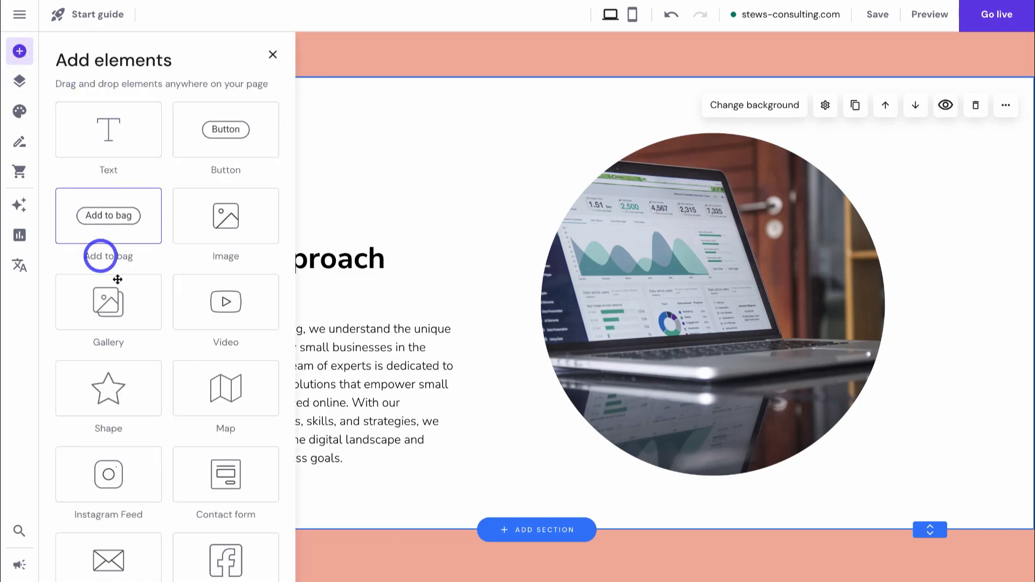
click(238, 305)
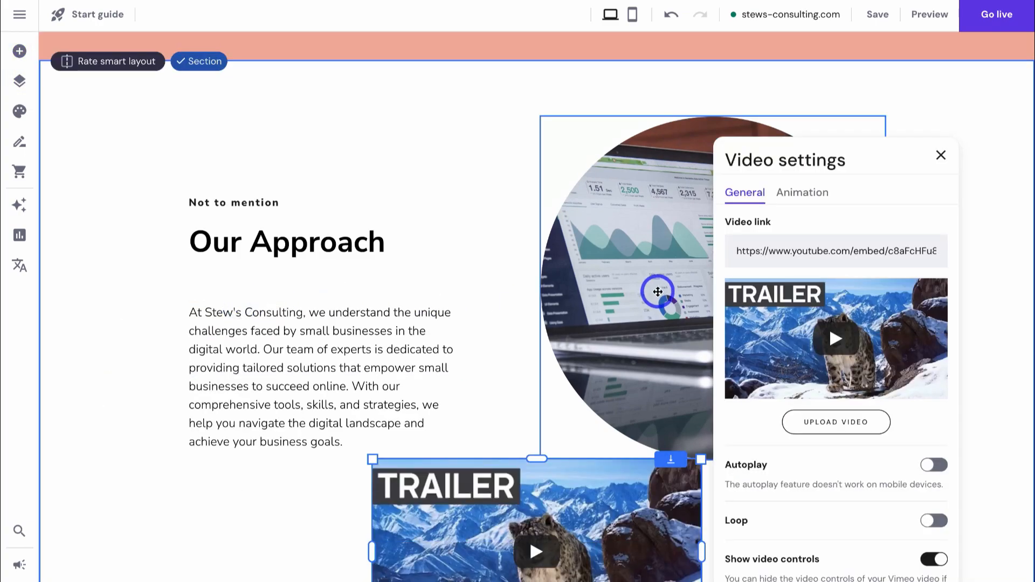
scroll(656, 292, down, 5)
drag(606, 308, 570, 292)
scroll(572, 291, down, 3)
drag(574, 191, 718, 434)
scroll(718, 430, down, 3)
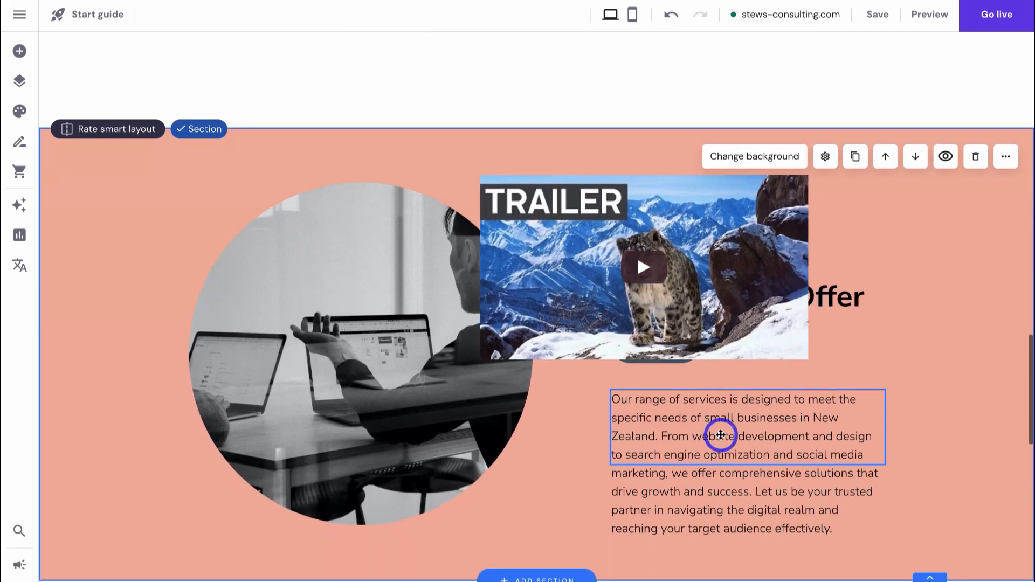
drag(555, 250, 226, 337)
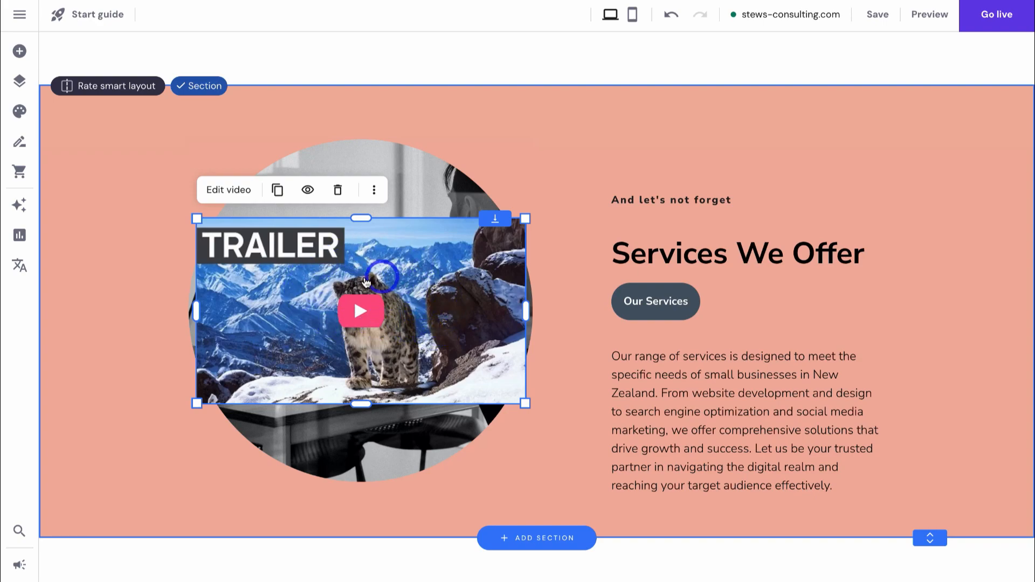
click(340, 191)
scroll(396, 209, down, 5)
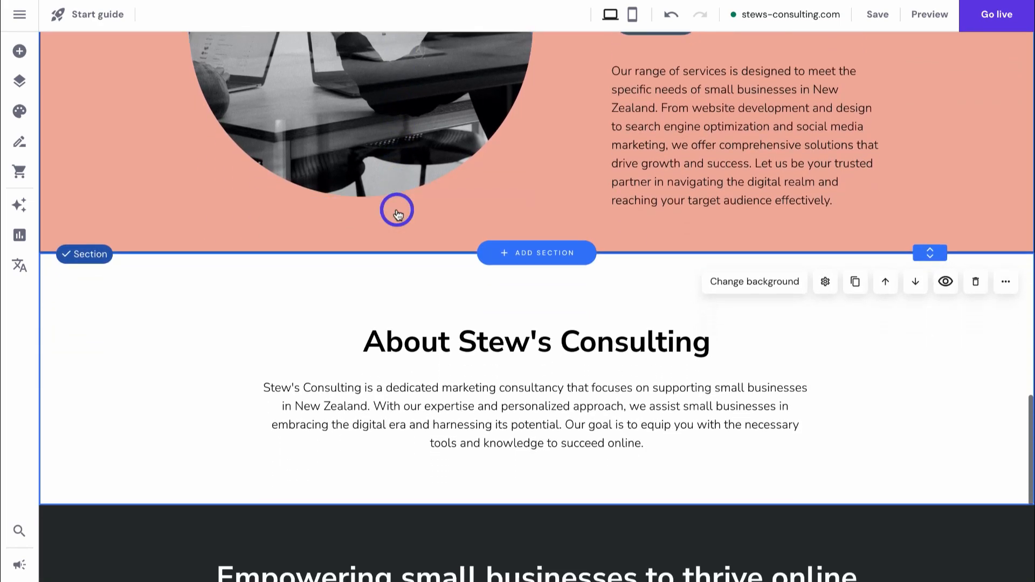
- Add the image-and-form Contact form template as a new section between Services and About
click(538, 254)
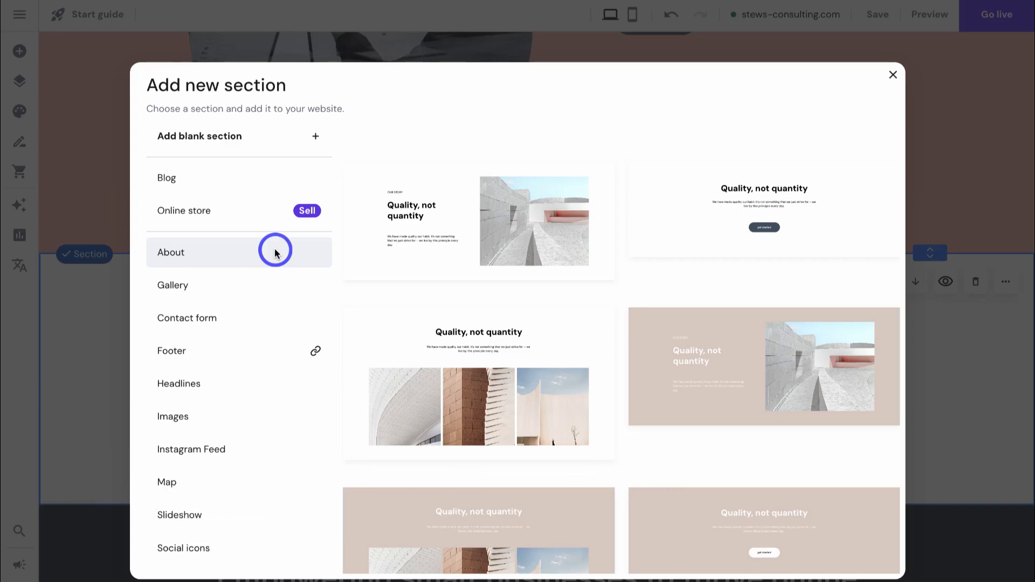
click(239, 322)
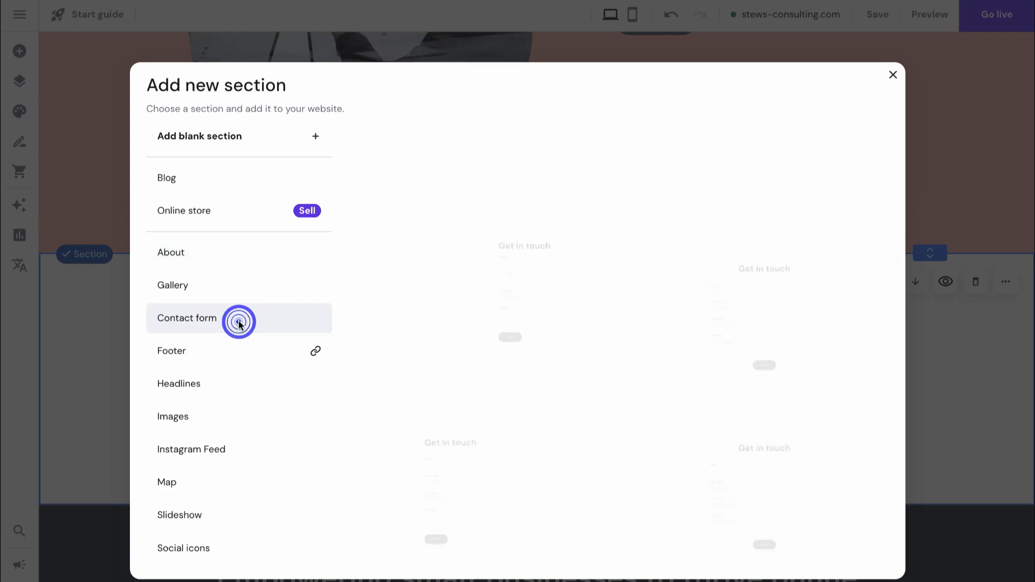
click(438, 222)
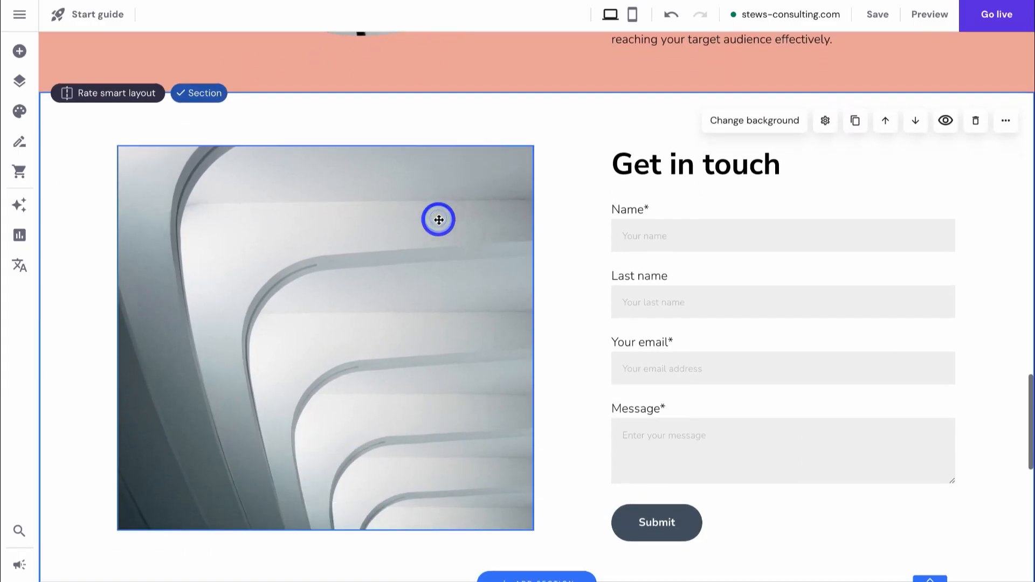
- Delete the old centred Get in Touch section, then undo the deletion
scroll(439, 220, down, 15)
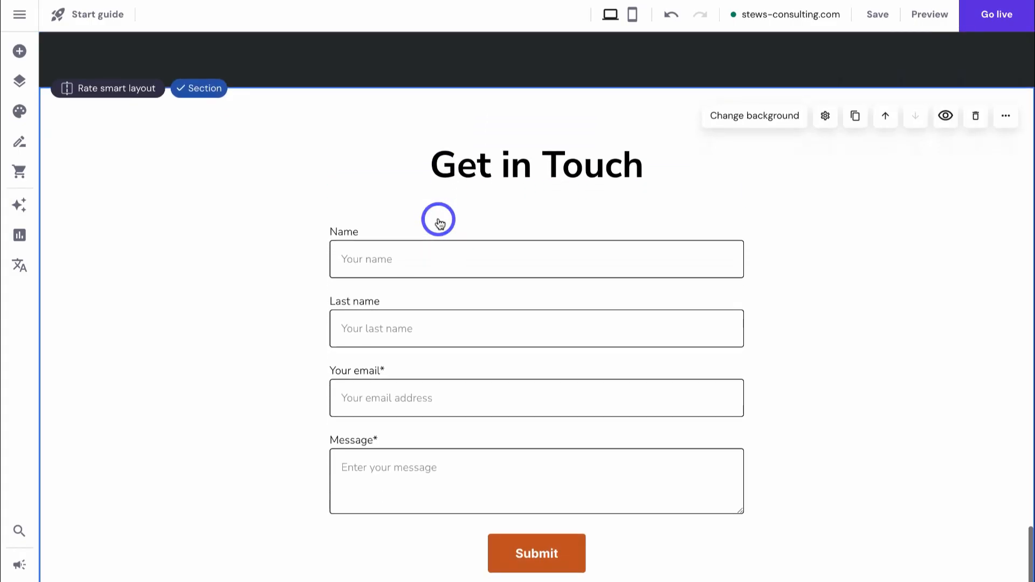
scroll(257, 287, up, 1)
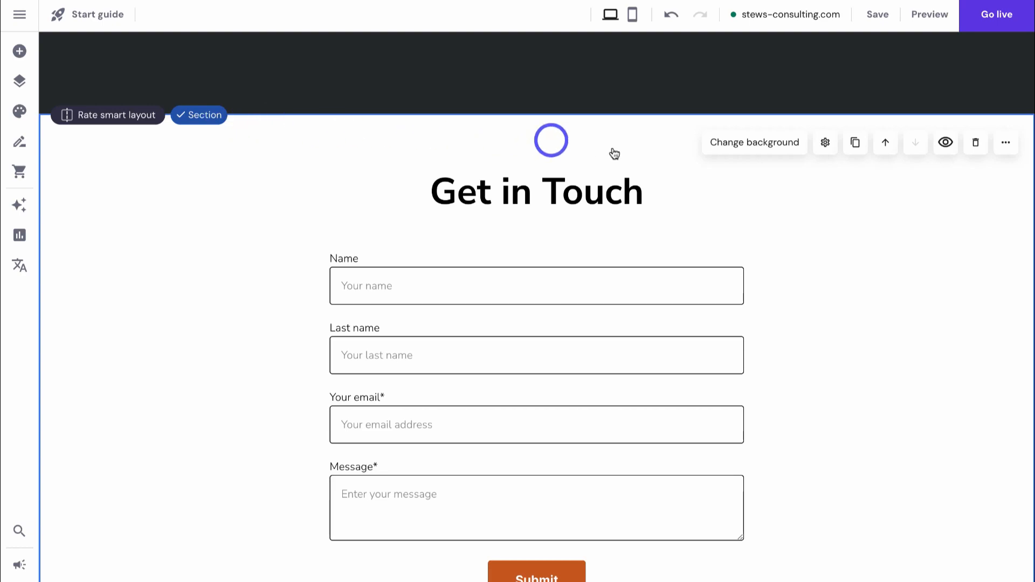
click(976, 144)
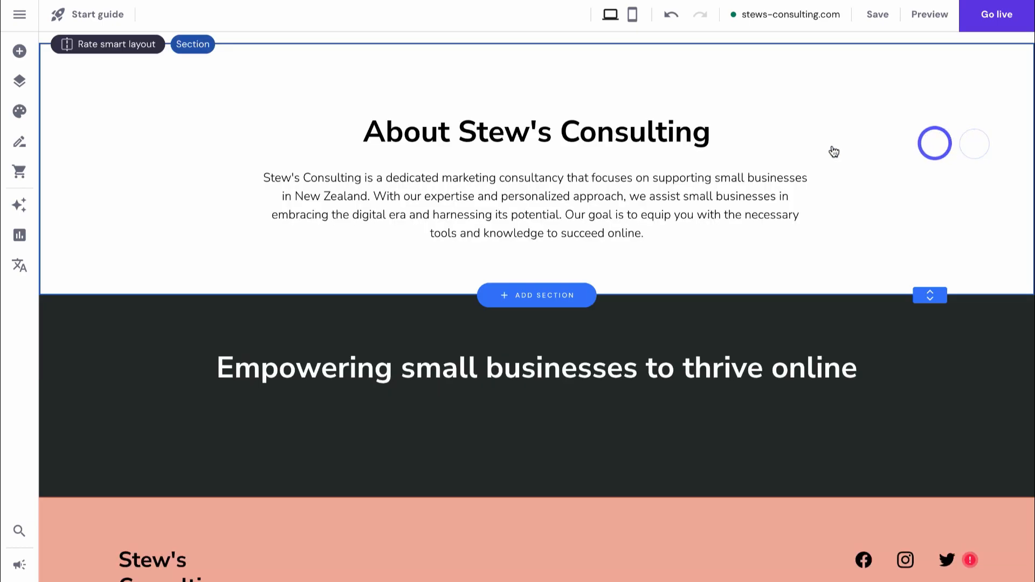
key(ctrl+z)
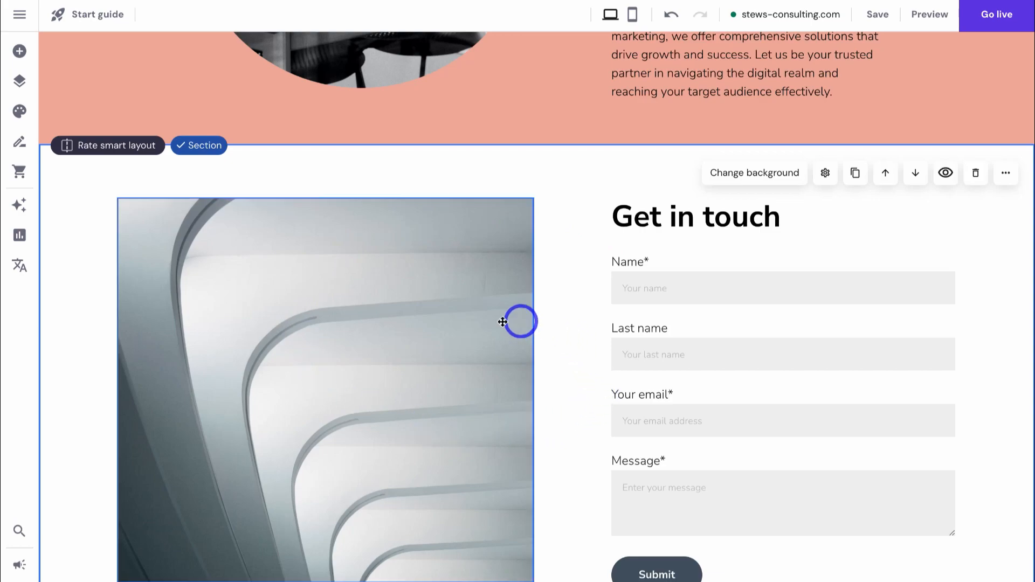
- Replace the contact photo with the high-five office image from a free-images search for 'business success'
click(360, 368)
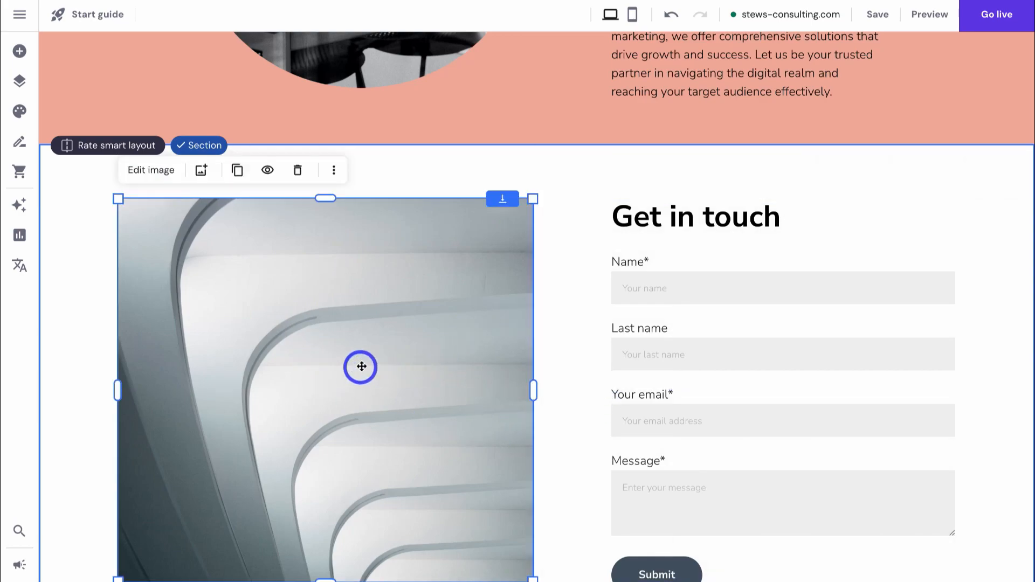
click(165, 172)
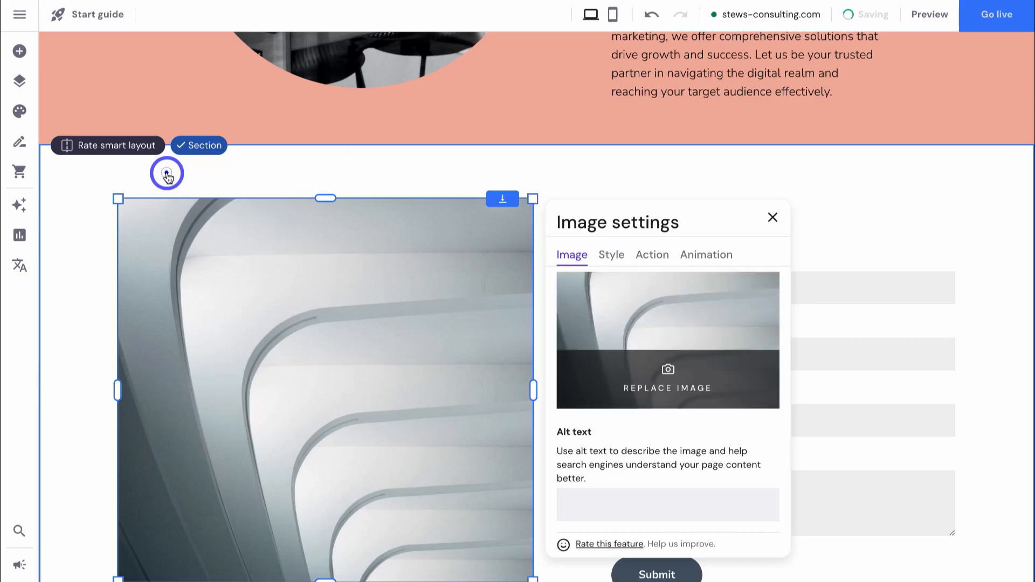
click(629, 342)
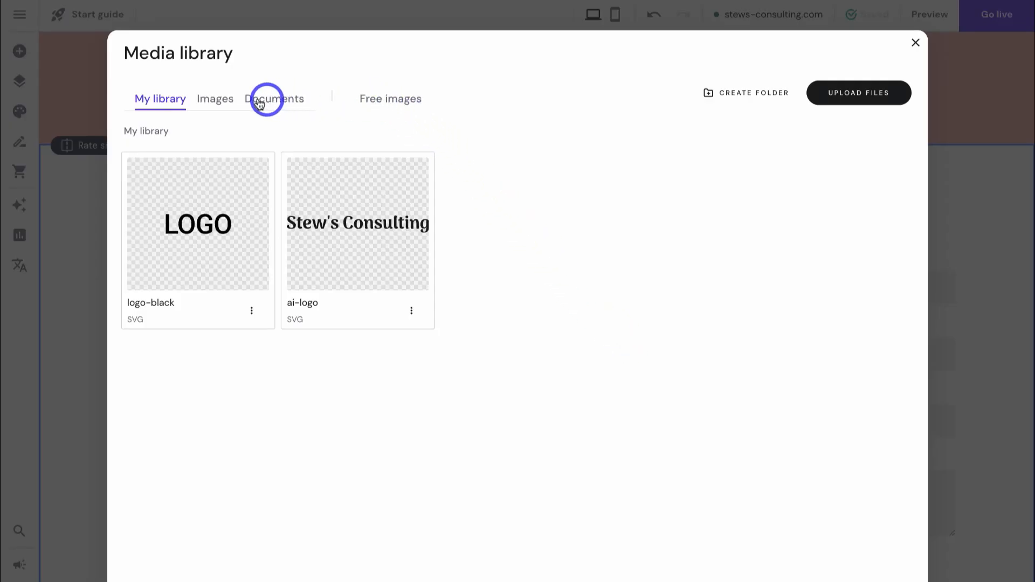
click(391, 101)
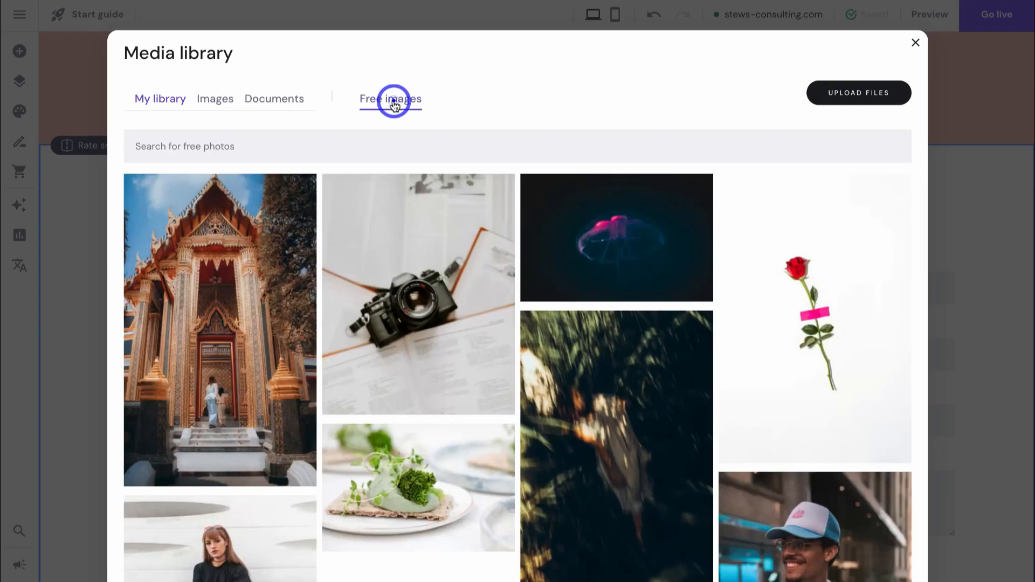
click(323, 145)
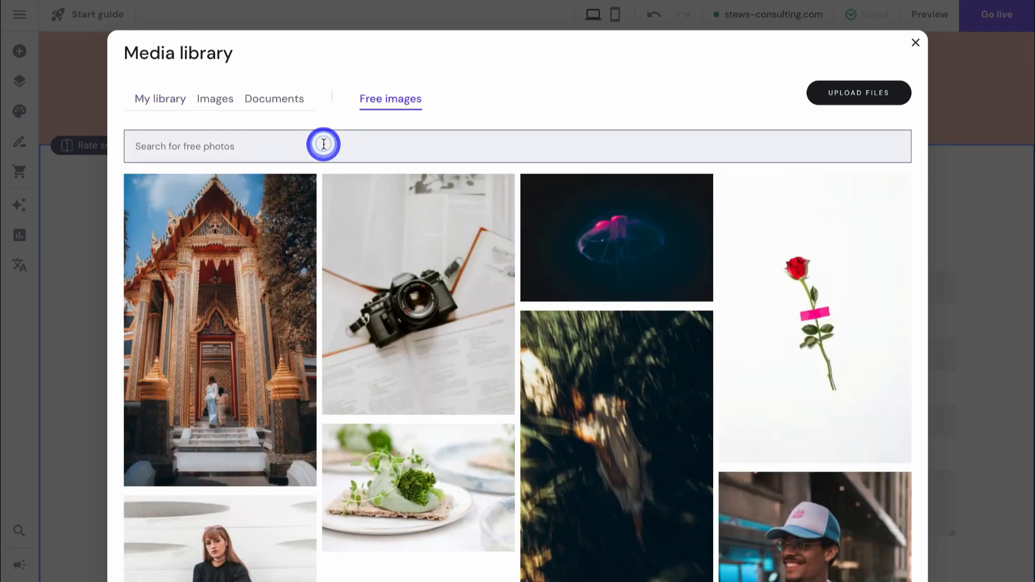
text(business success)
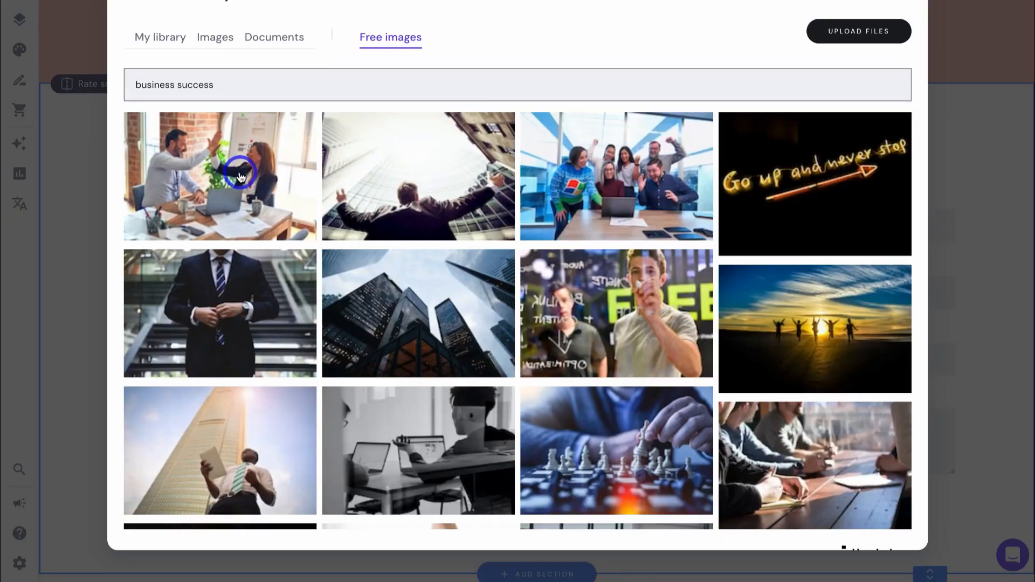
click(240, 234)
click(836, 529)
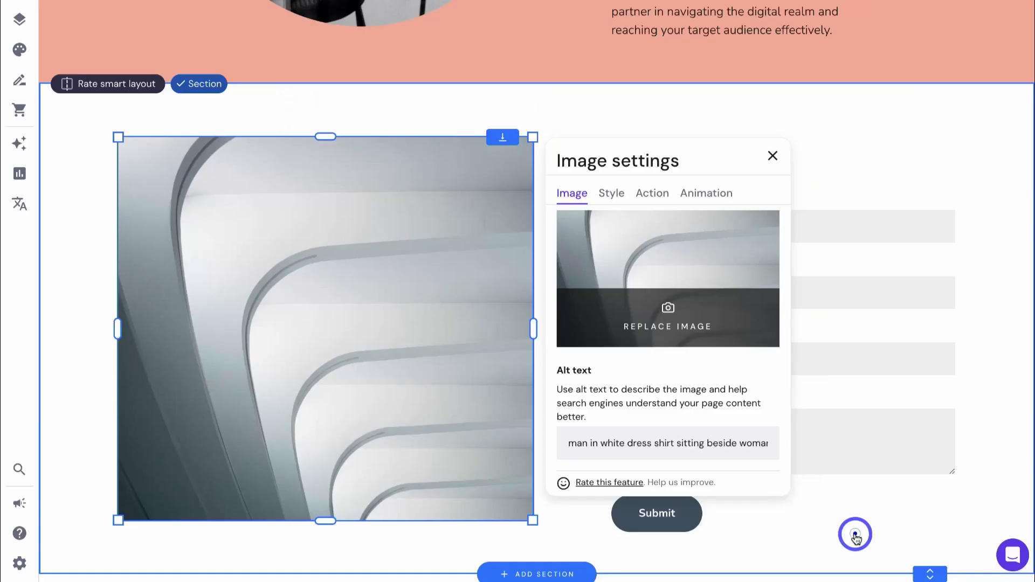
- Round the contact photo's corners to 104 px
click(618, 258)
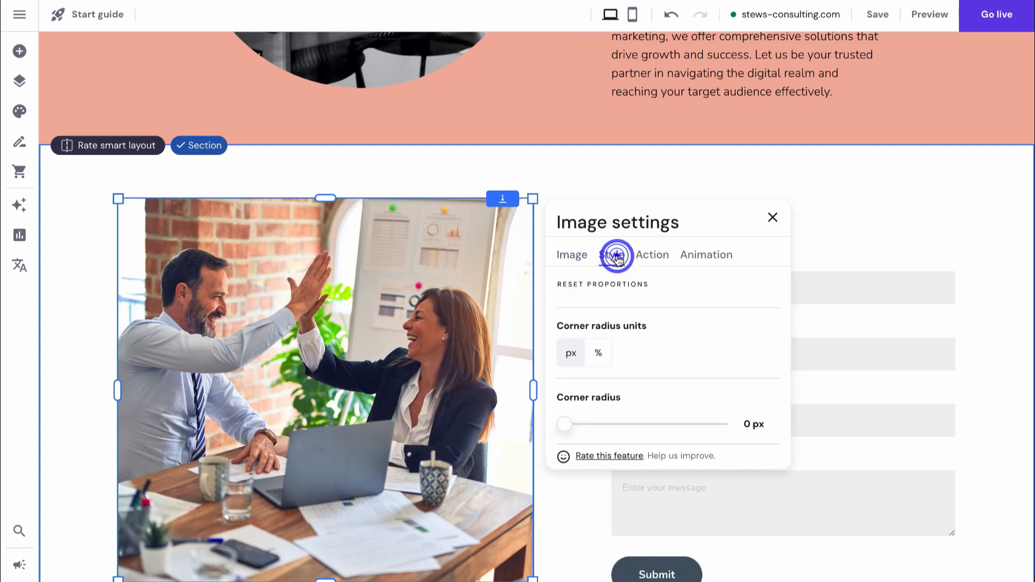
drag(568, 425, 658, 425)
click(889, 221)
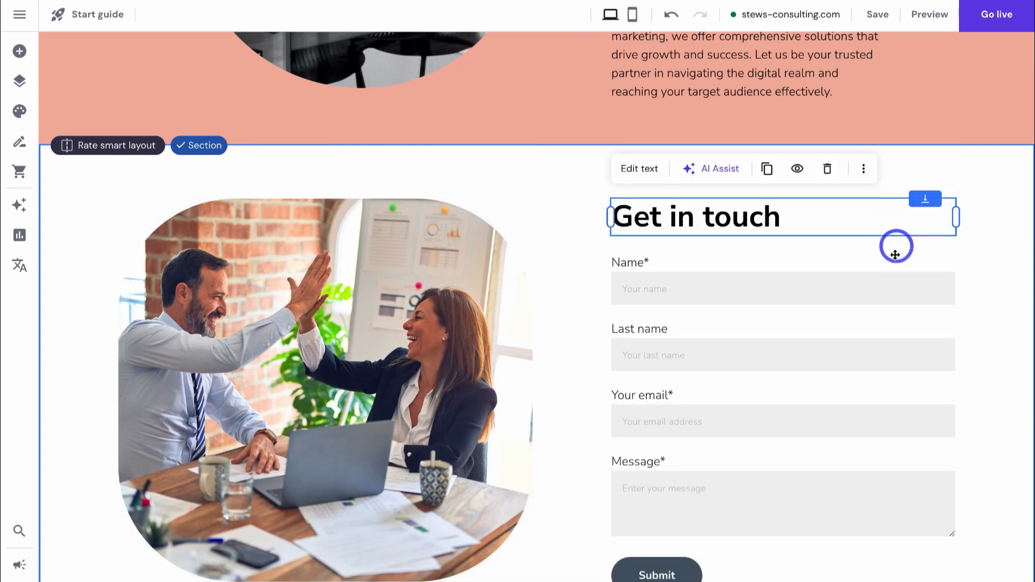
- Replace the contact form's notification email with the new address
click(858, 283)
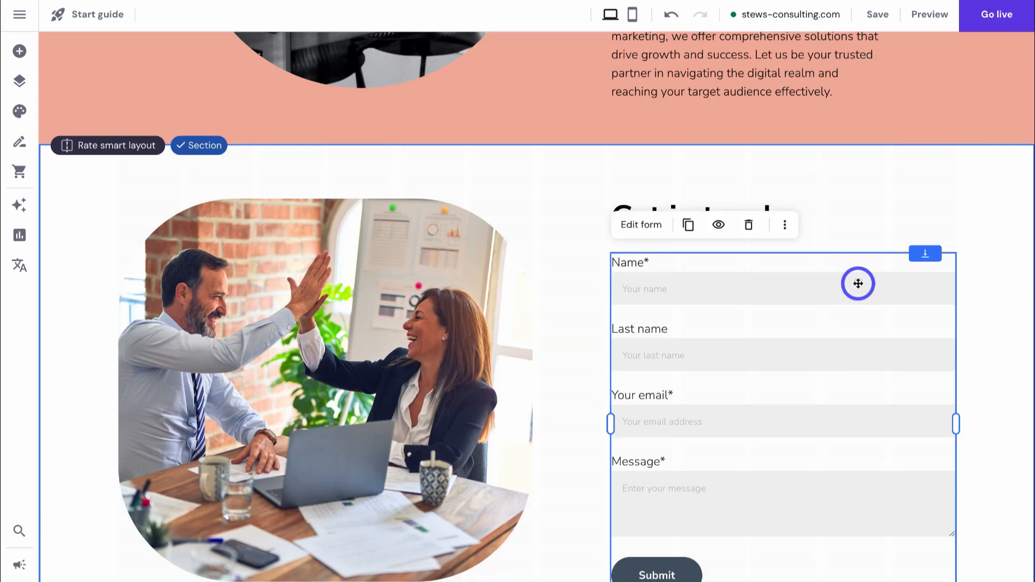
click(641, 225)
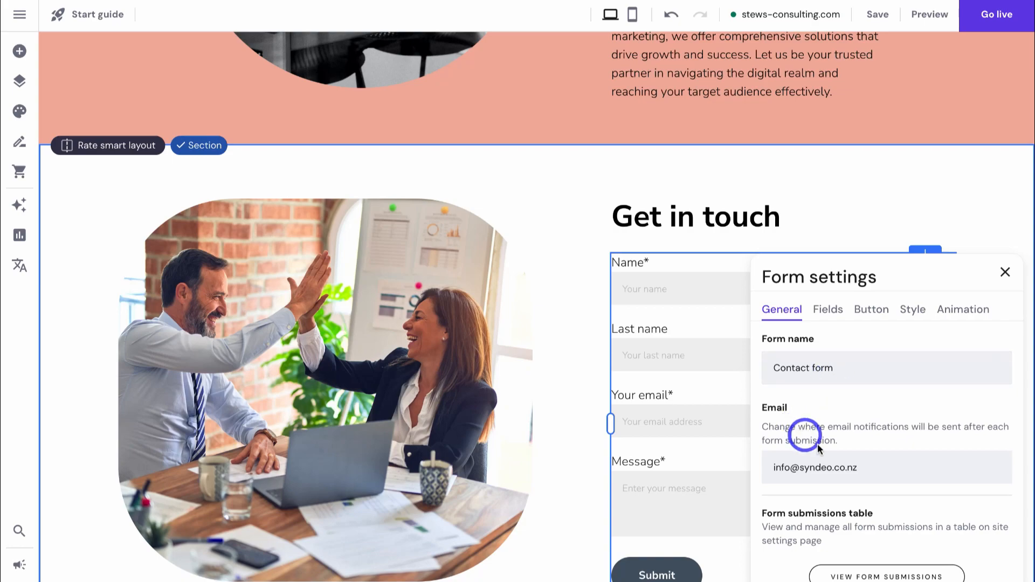
drag(869, 467, 779, 467)
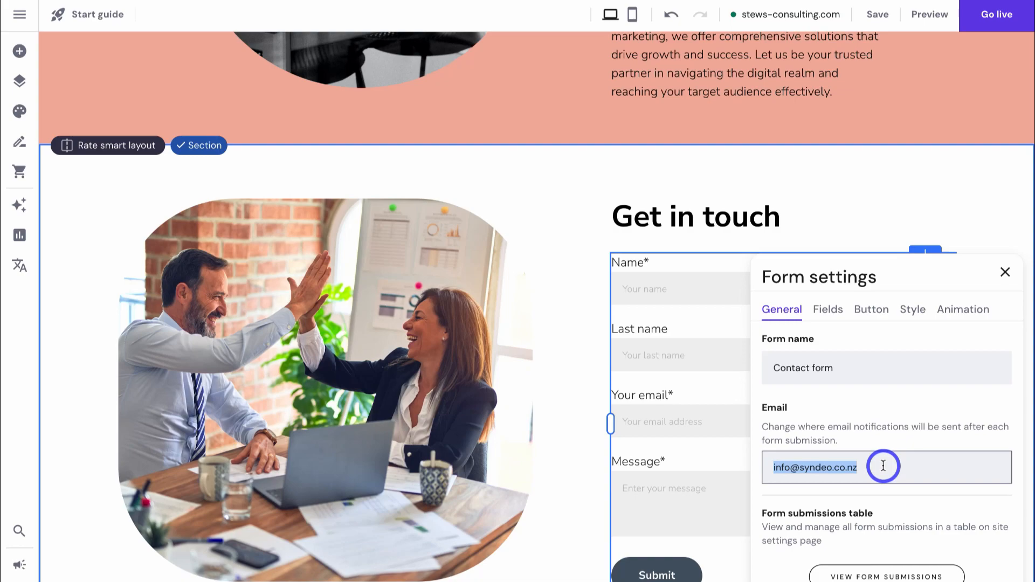
key(ctrl+v)
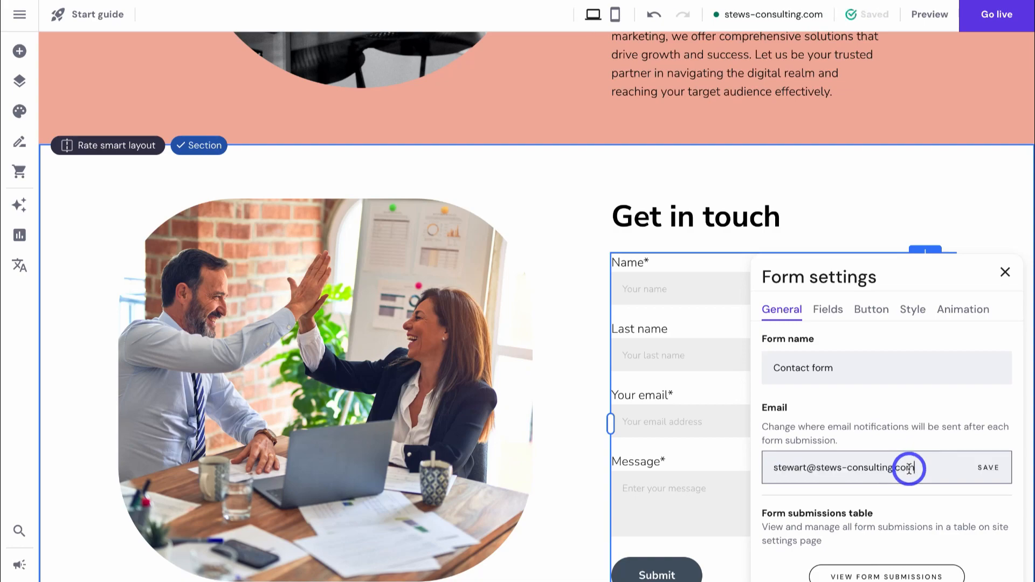
- Review the form's fields, submit button, style and animation options, then close the form settings
click(835, 320)
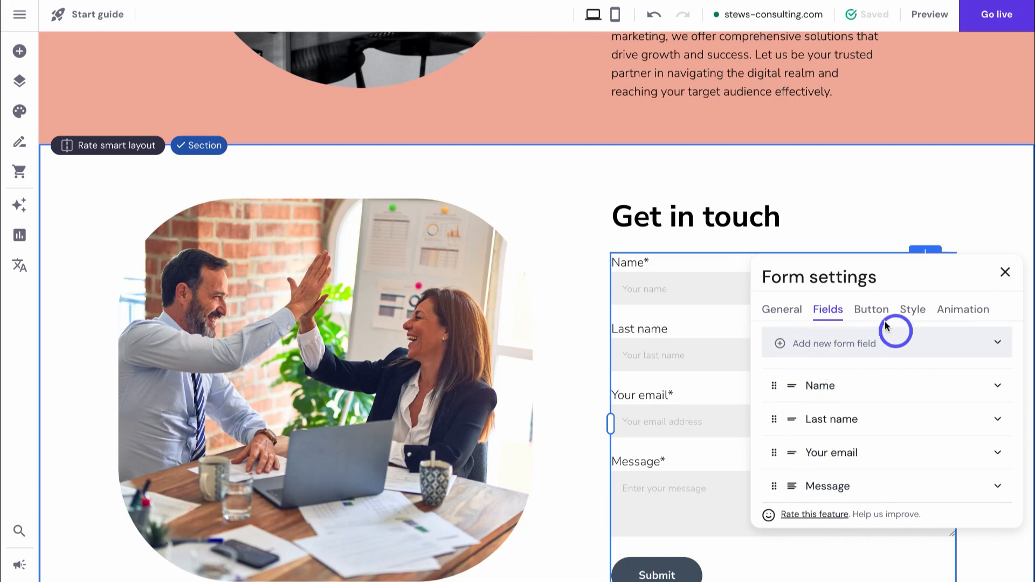
click(872, 310)
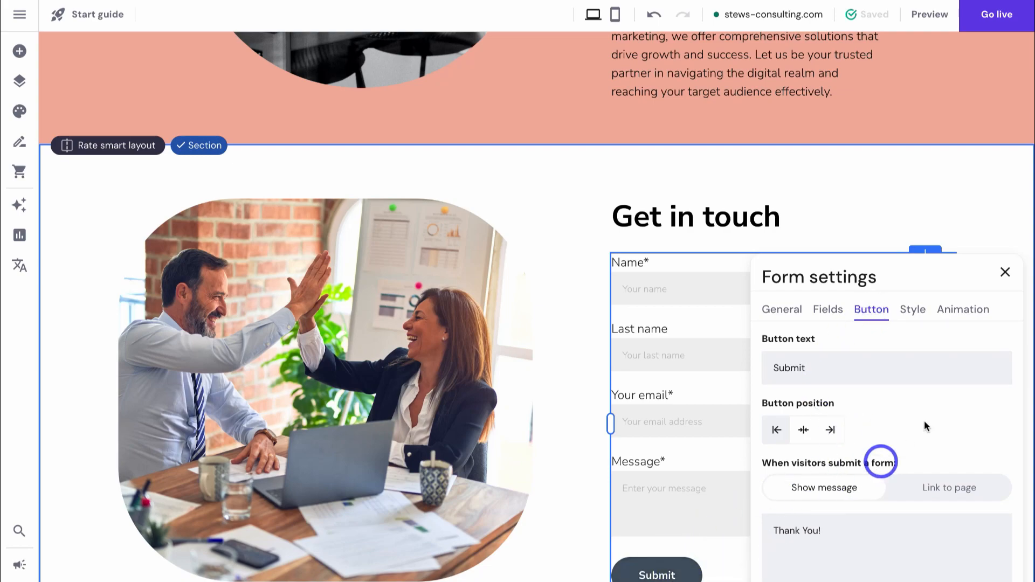
click(914, 312)
click(958, 316)
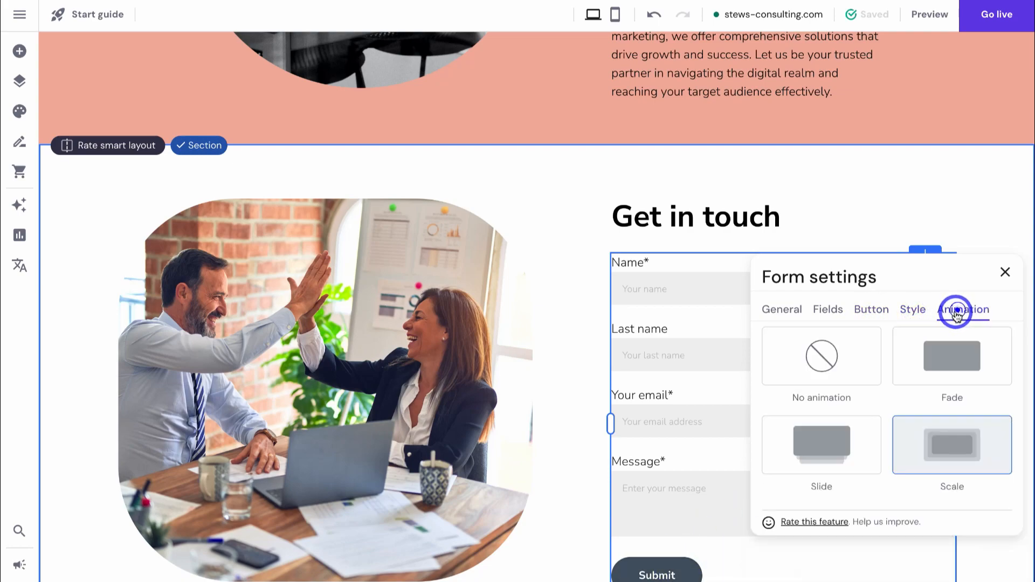
click(1006, 277)
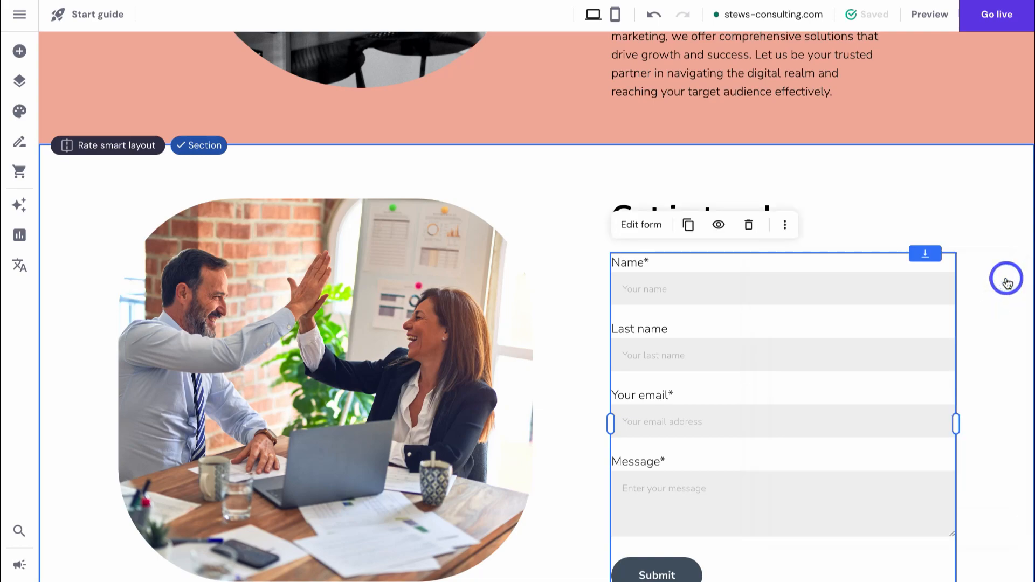
mouse_move(870, 22)
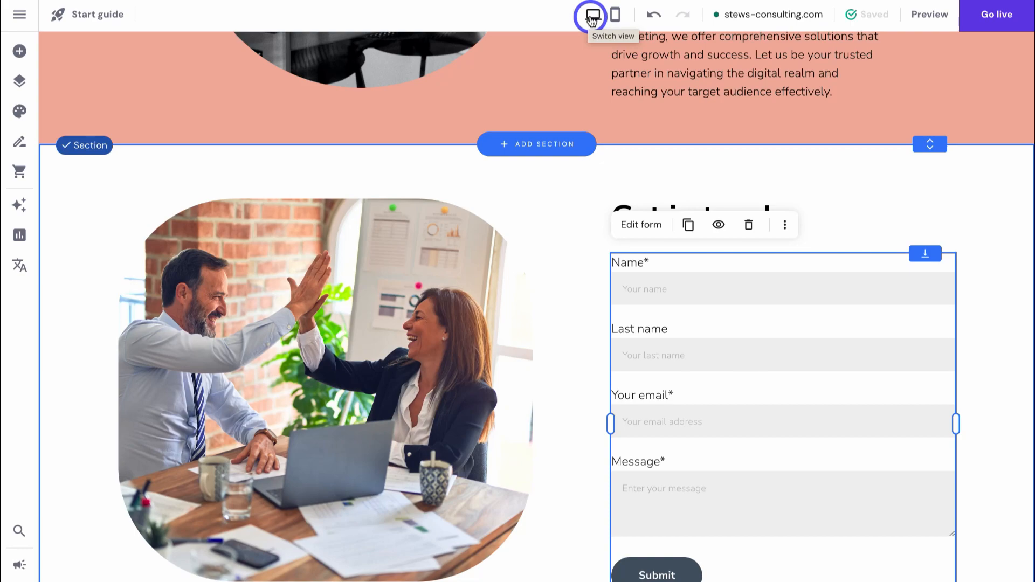
- In mobile view, shrink the welcome laptop image and centre it under the text, then return to desktop
click(615, 15)
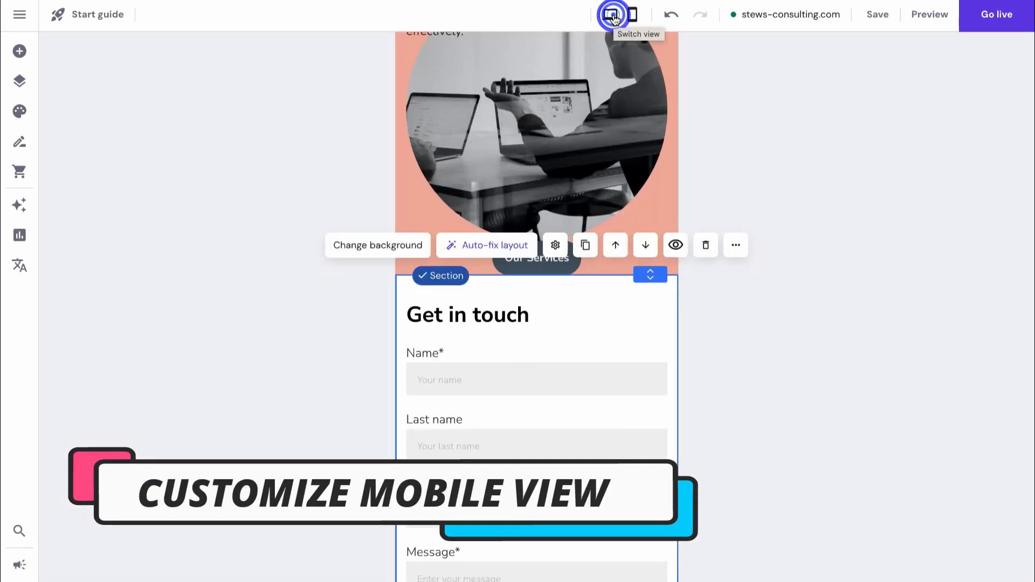
scroll(654, 453, up, 15)
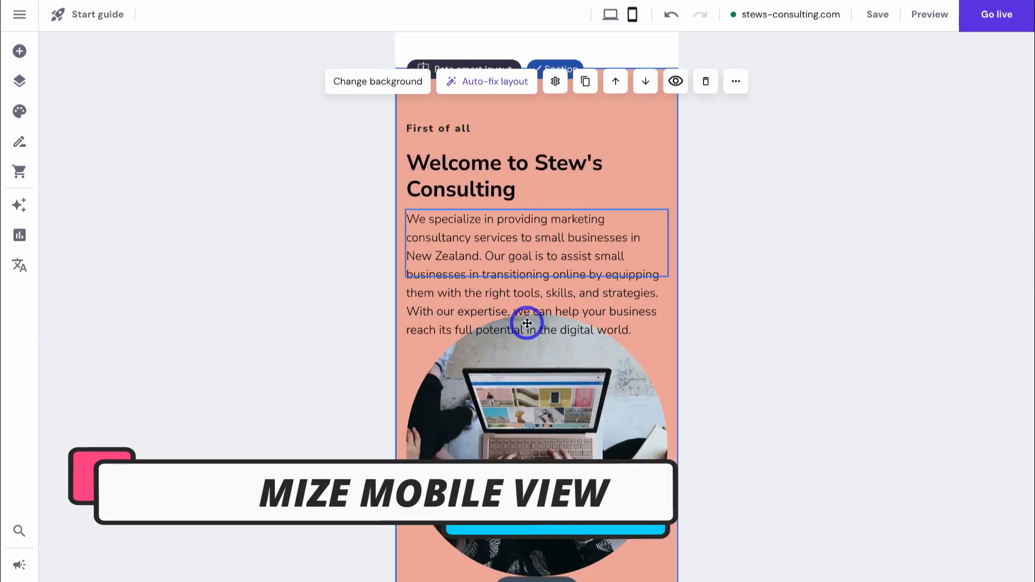
scroll(566, 405, down, 1)
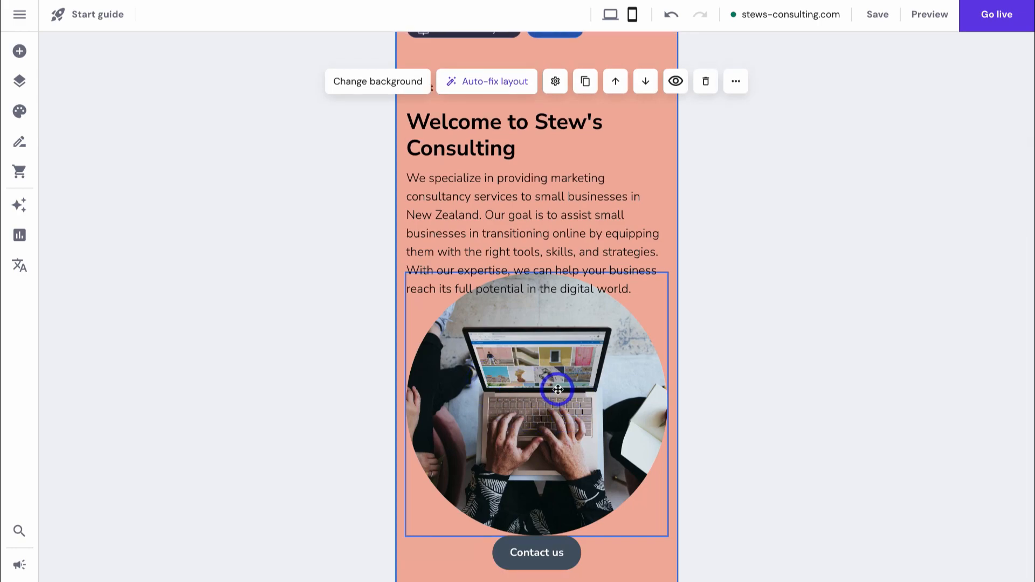
click(531, 370)
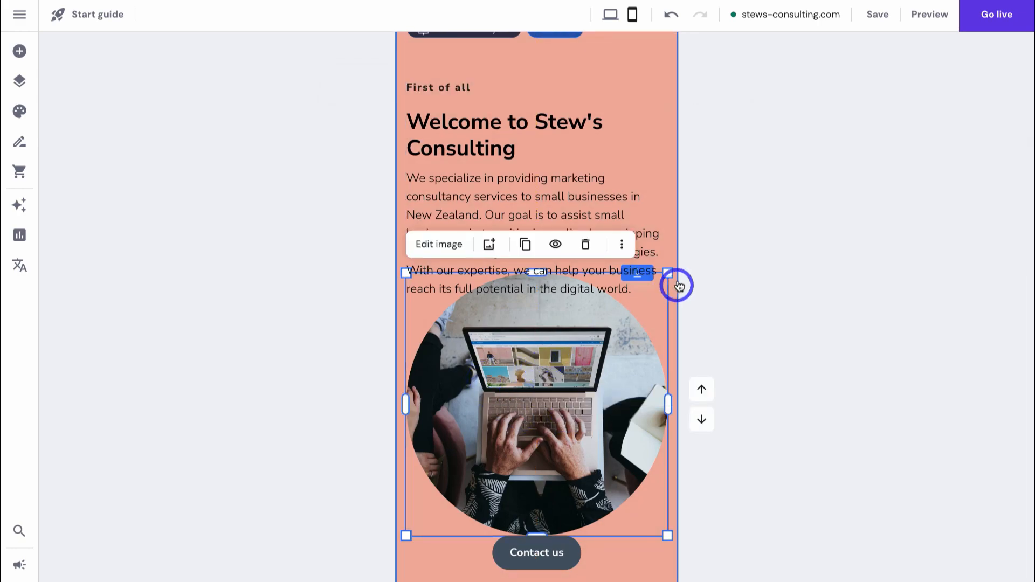
drag(672, 273, 597, 339)
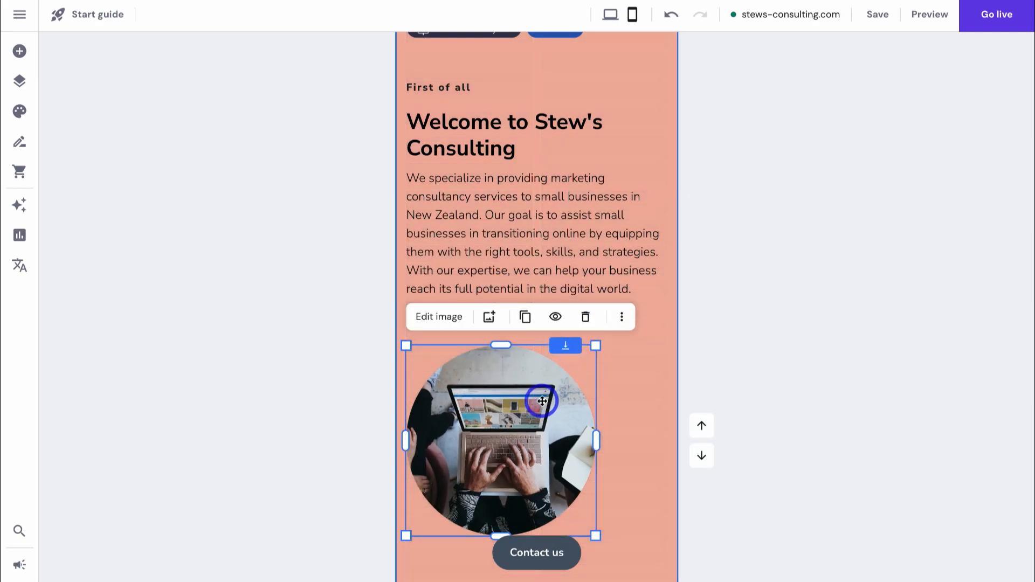
drag(543, 402, 577, 371)
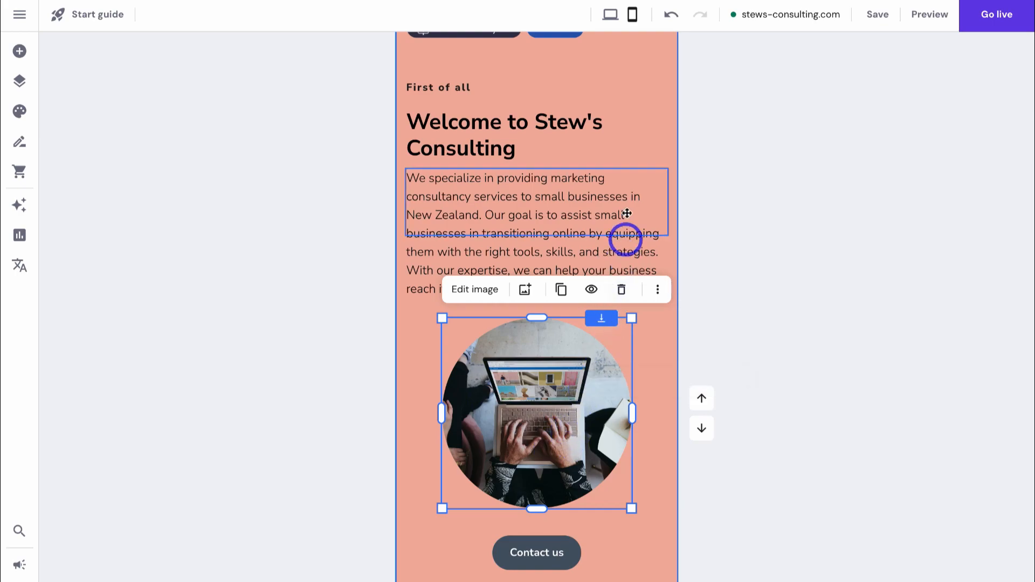
click(610, 16)
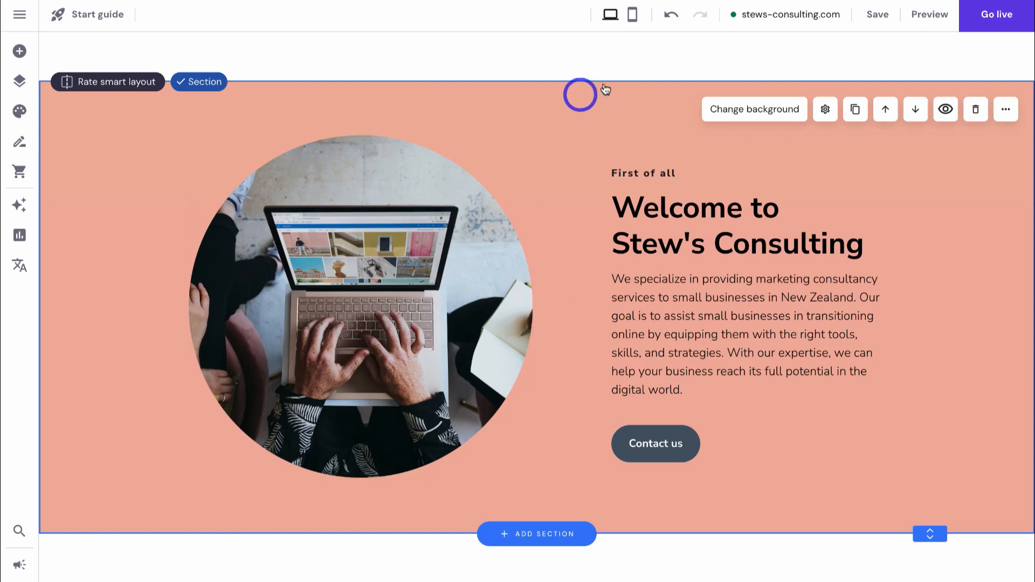
- In mobile view, shrink the Our Approach image and centre it in its section
click(633, 15)
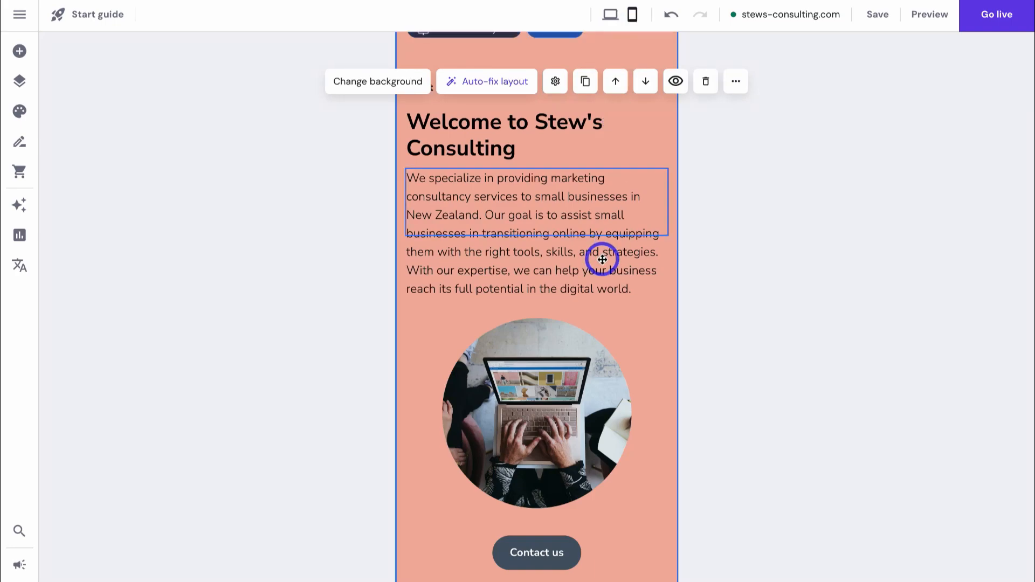
scroll(601, 256, up, 8)
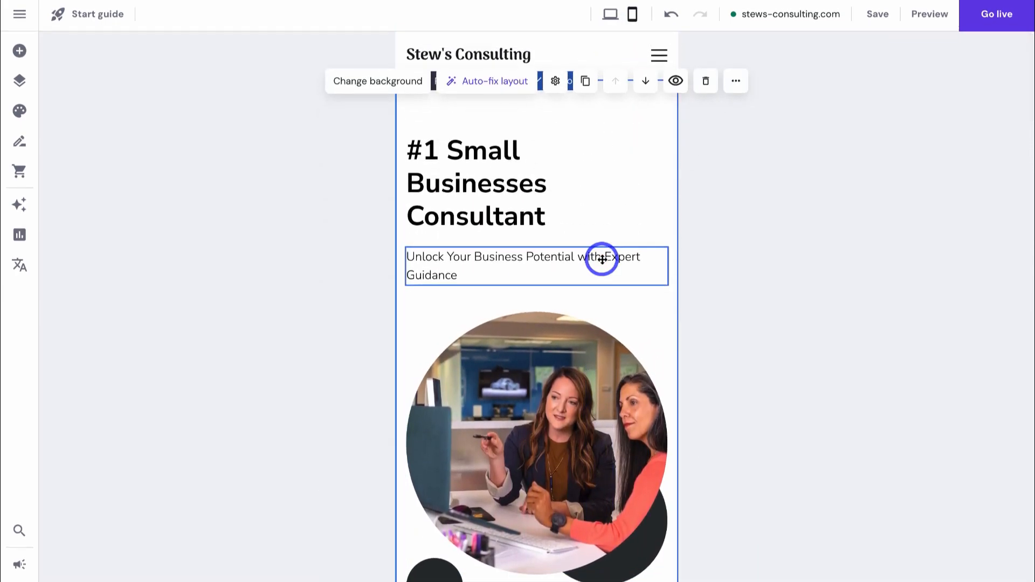
scroll(602, 259, down, 15)
scroll(602, 260, down, 3)
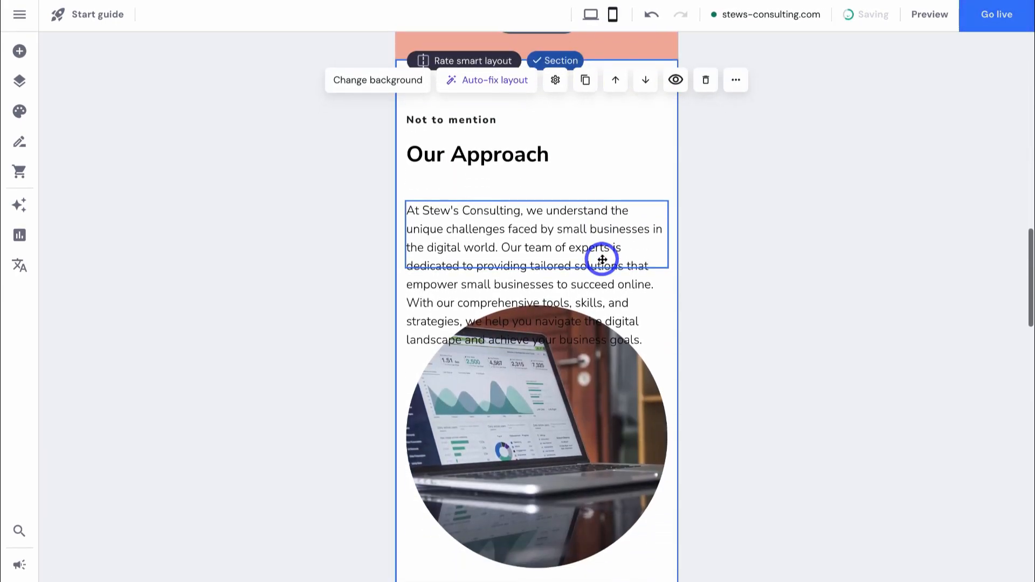
click(515, 427)
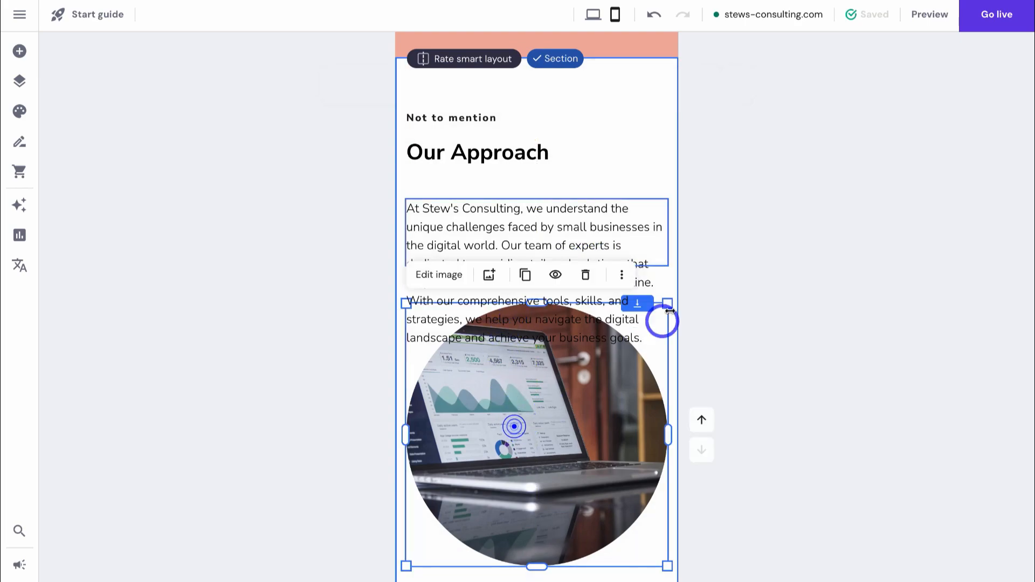
drag(668, 300, 608, 357)
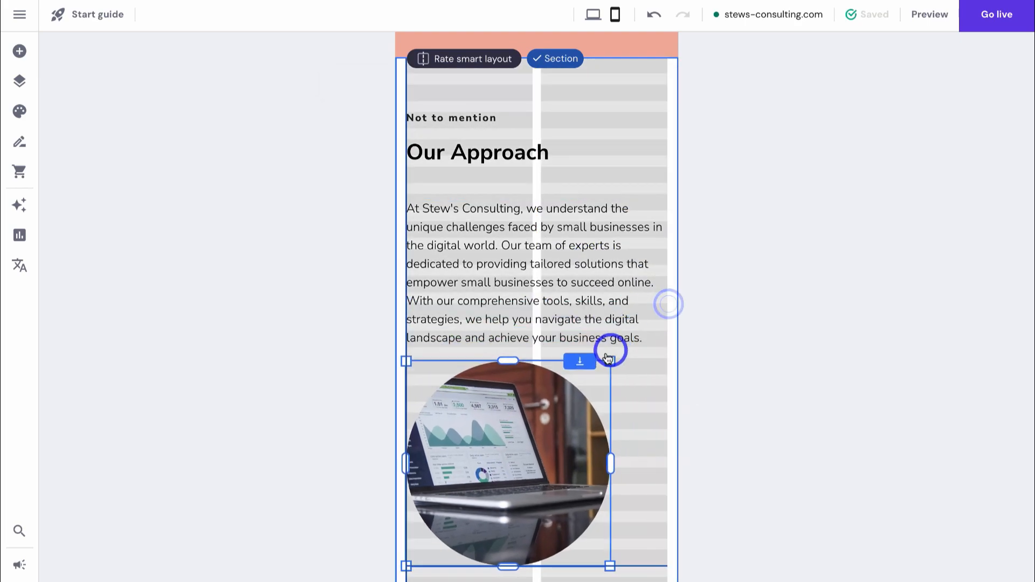
drag(542, 443, 575, 444)
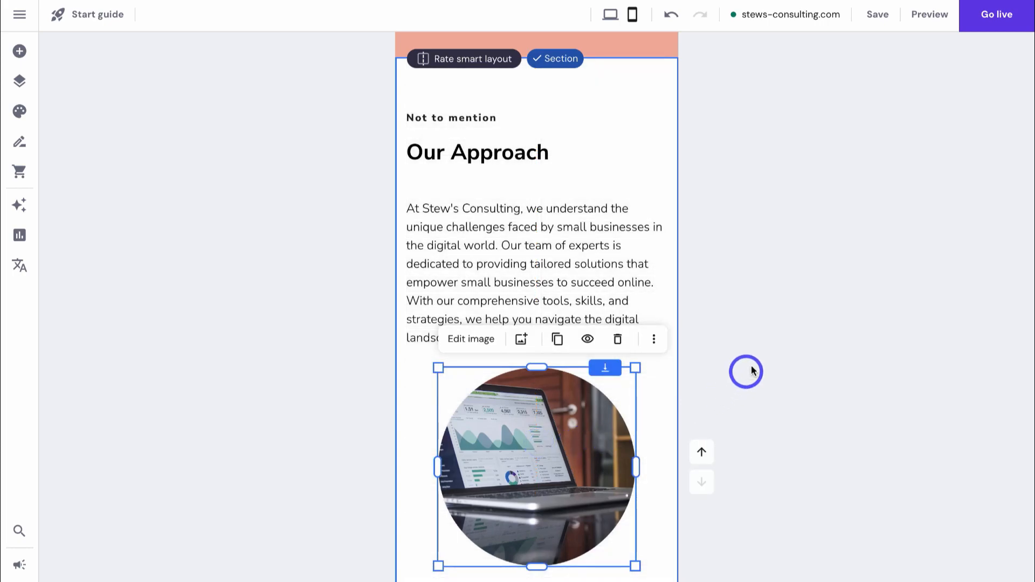
- Shrink and reposition the Services We Offer image, then return to the desktop layout
scroll(744, 365, down, 10)
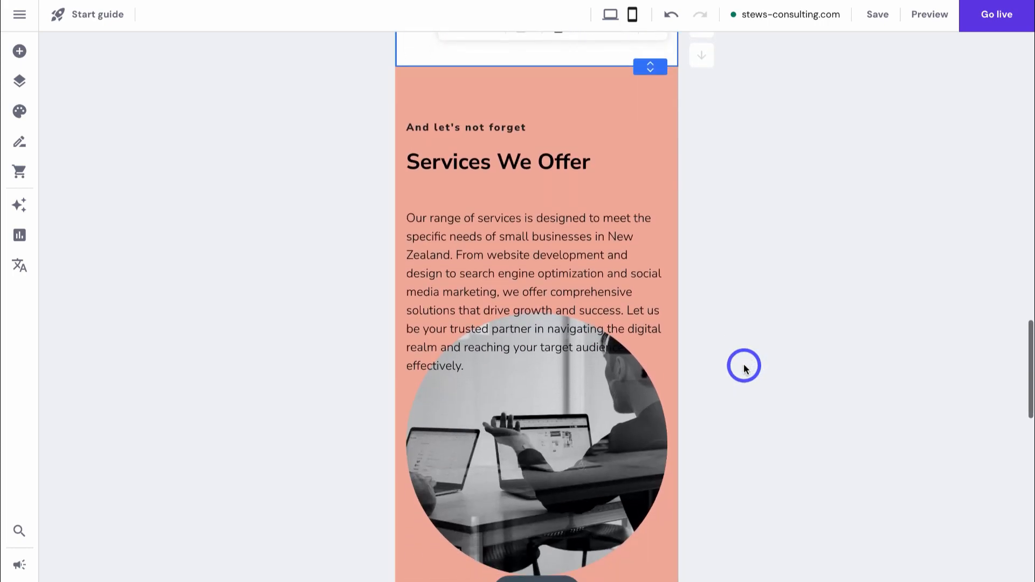
click(459, 419)
drag(670, 273, 577, 398)
scroll(575, 399, down, 2)
drag(549, 448, 548, 433)
scroll(719, 397, down, 15)
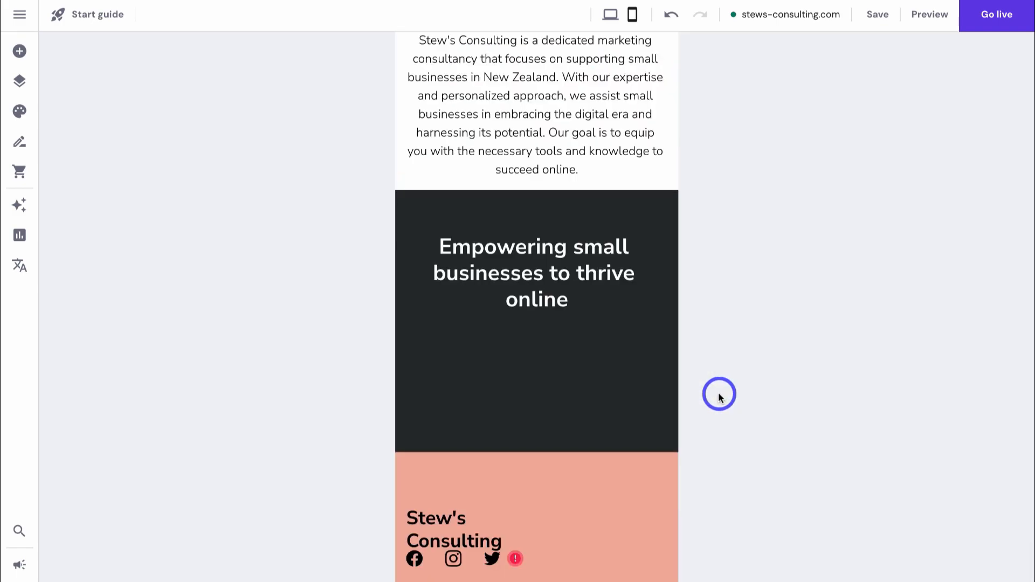
scroll(719, 397, up, 20)
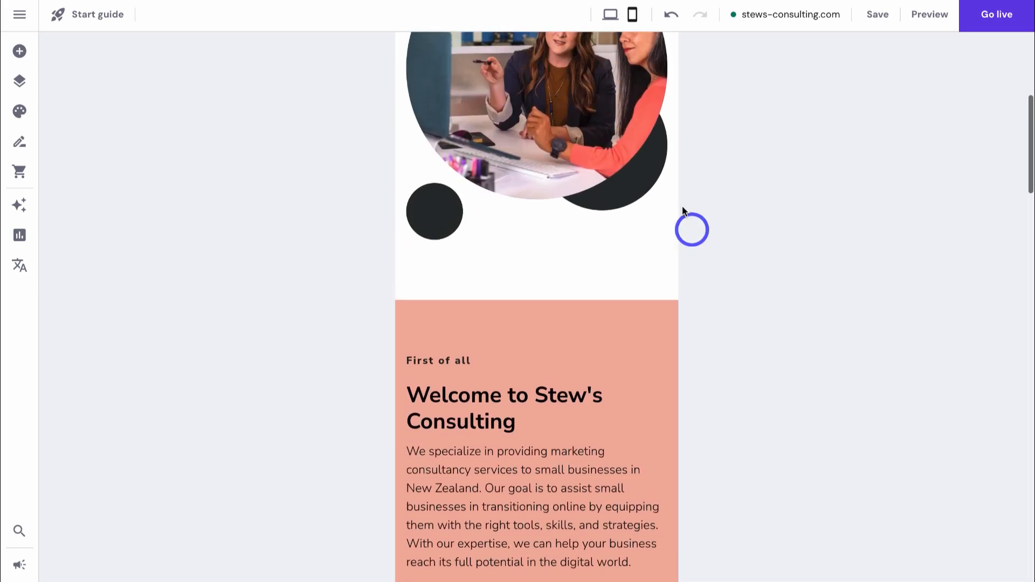
scroll(647, 135, up, 1)
click(610, 15)
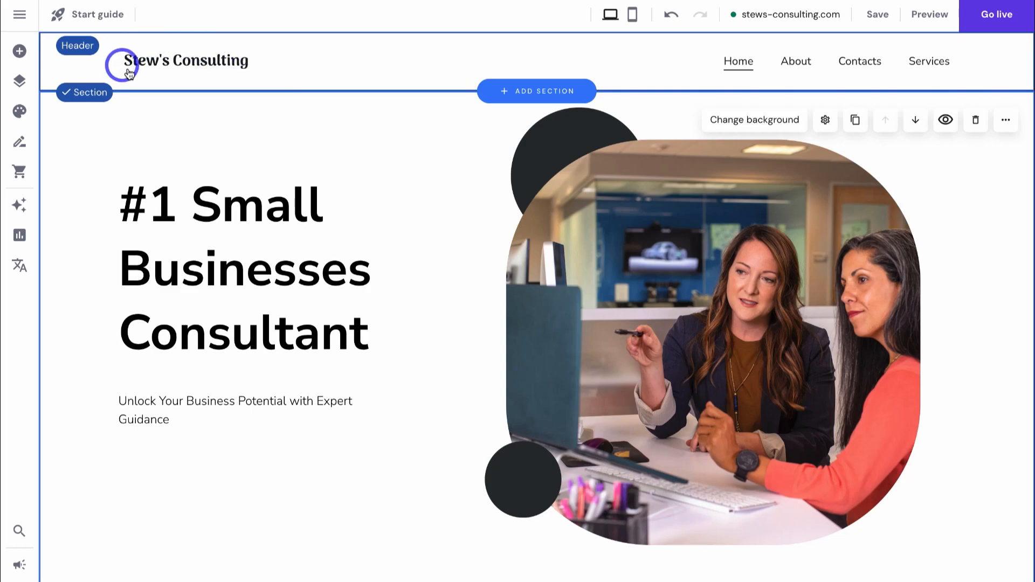
- Upload the Stews Consulting Logo wide file and use it as the header logo
click(278, 67)
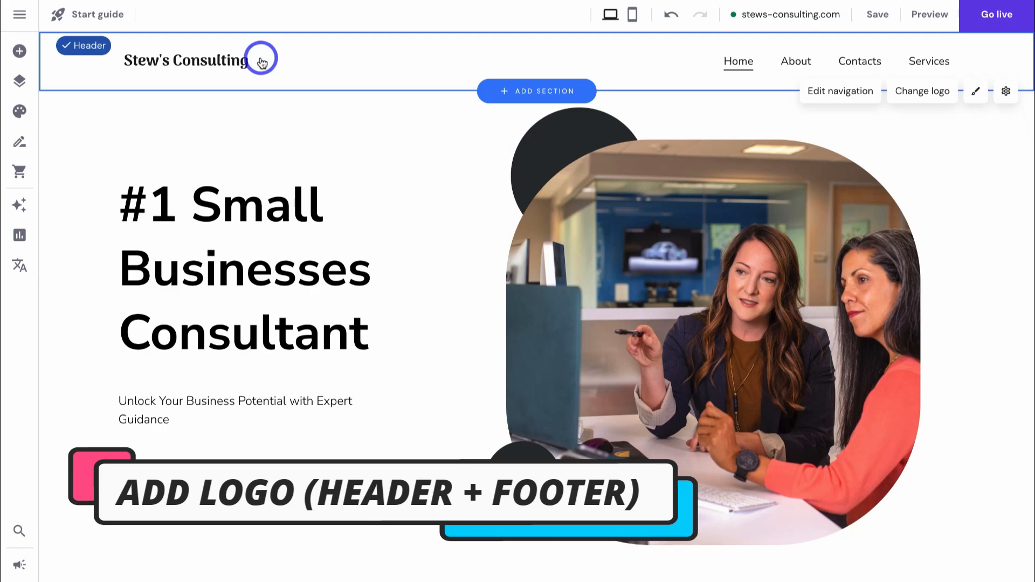
click(913, 93)
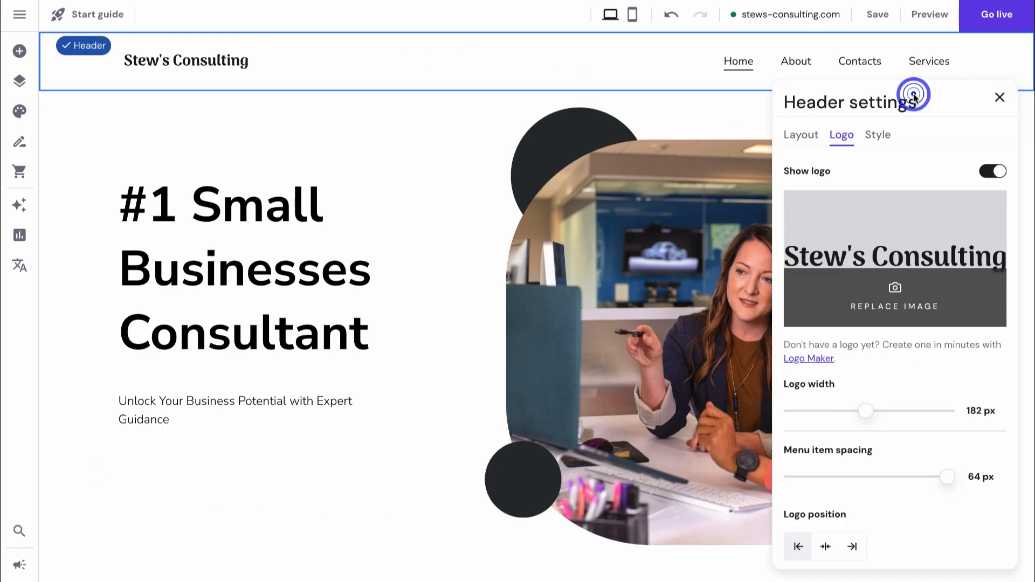
click(897, 258)
click(906, 288)
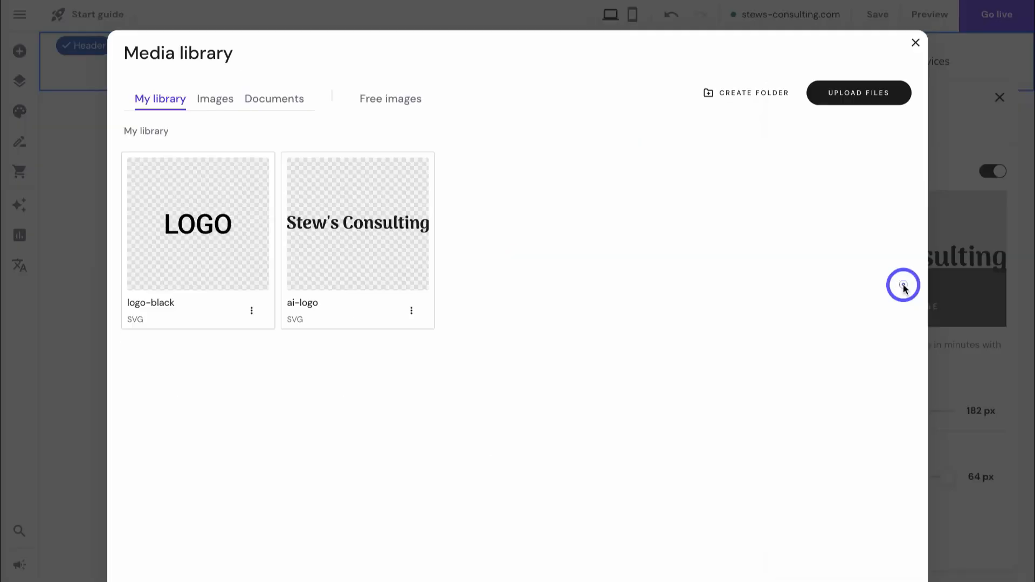
click(866, 103)
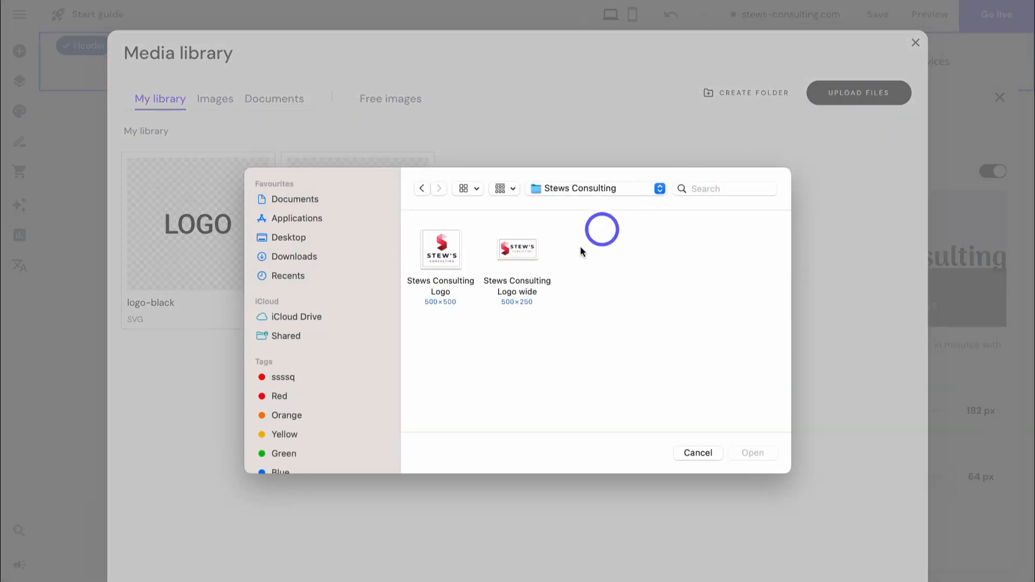
click(527, 259)
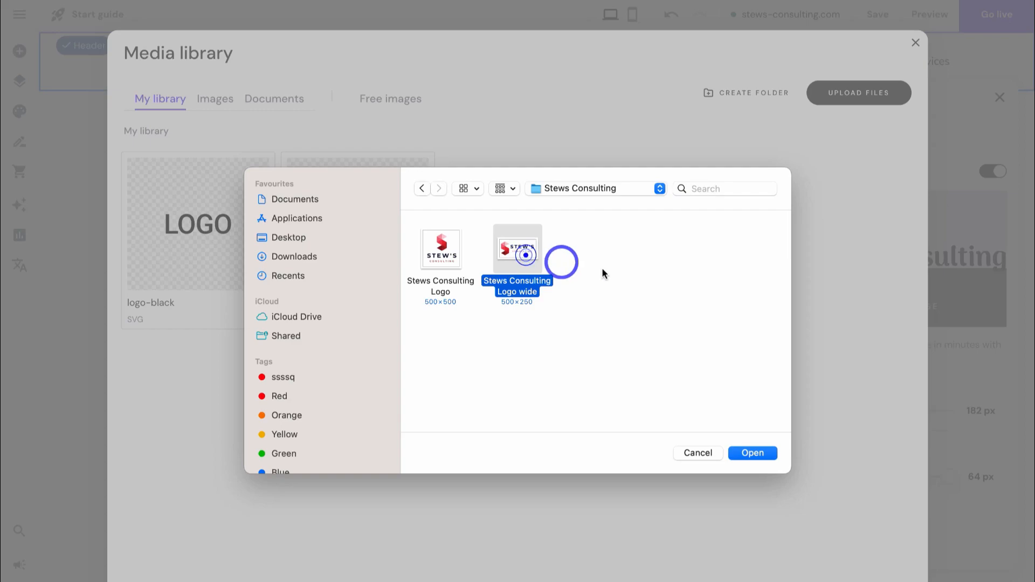
click(750, 455)
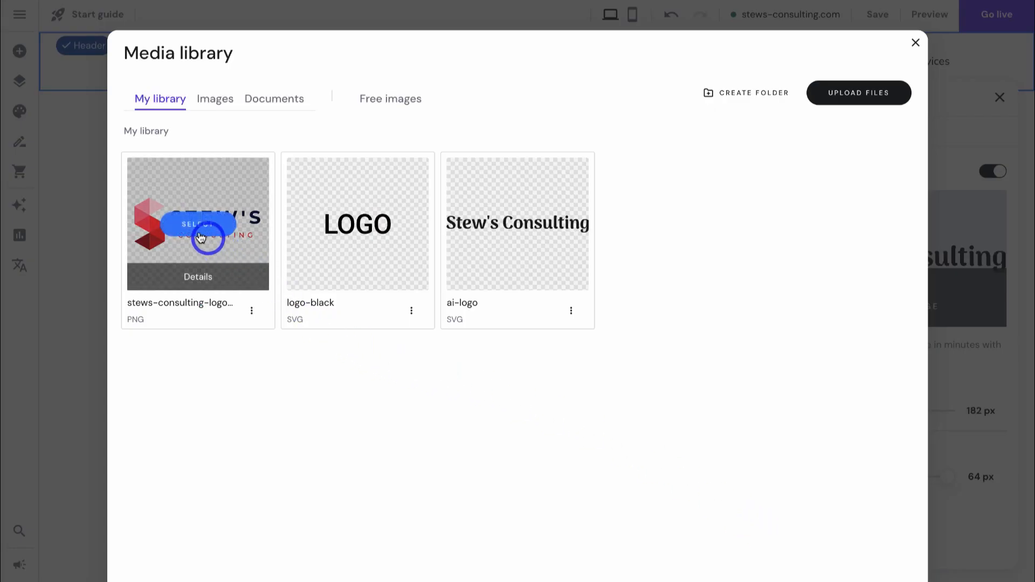
click(184, 224)
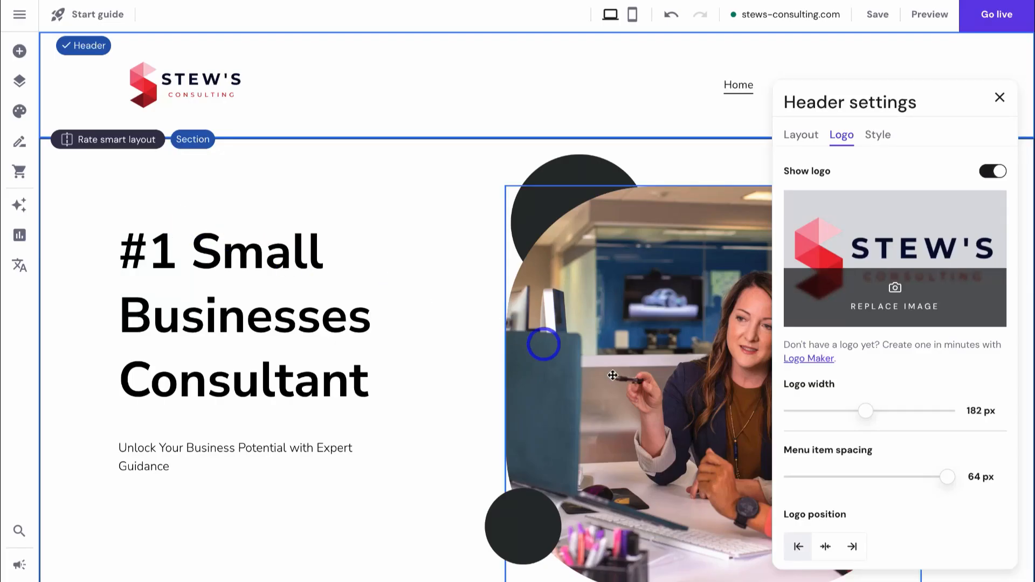
- Widen the header logo to 196 px and tighten menu item spacing to 57 px
drag(865, 414, 873, 412)
mouse_move(946, 478)
mouse_down()
mouse_move(906, 478)
mouse_move(931, 480)
mouse_up()
click(878, 135)
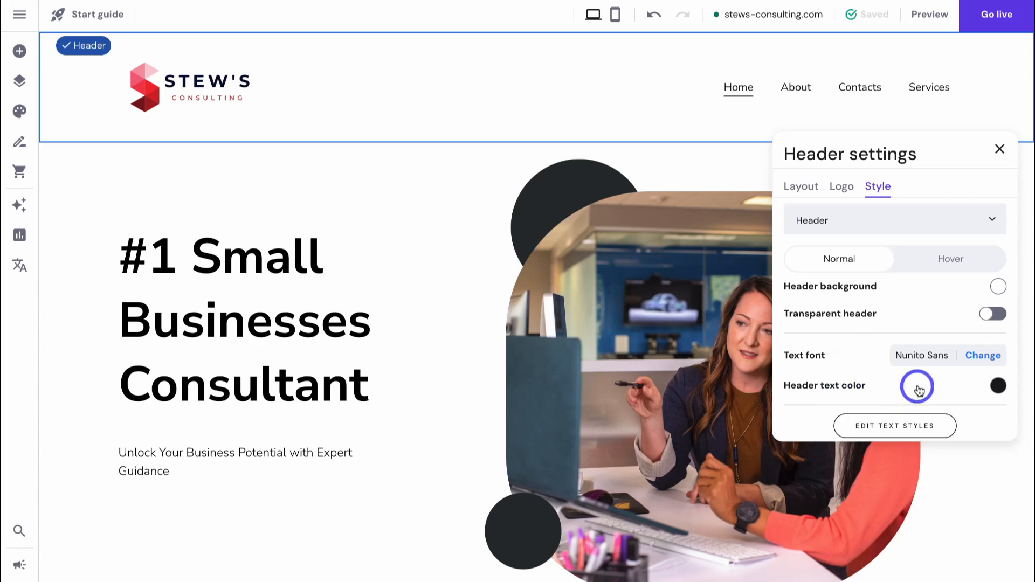
- Set the header menu position to right-aligned and close the header settings
click(802, 194)
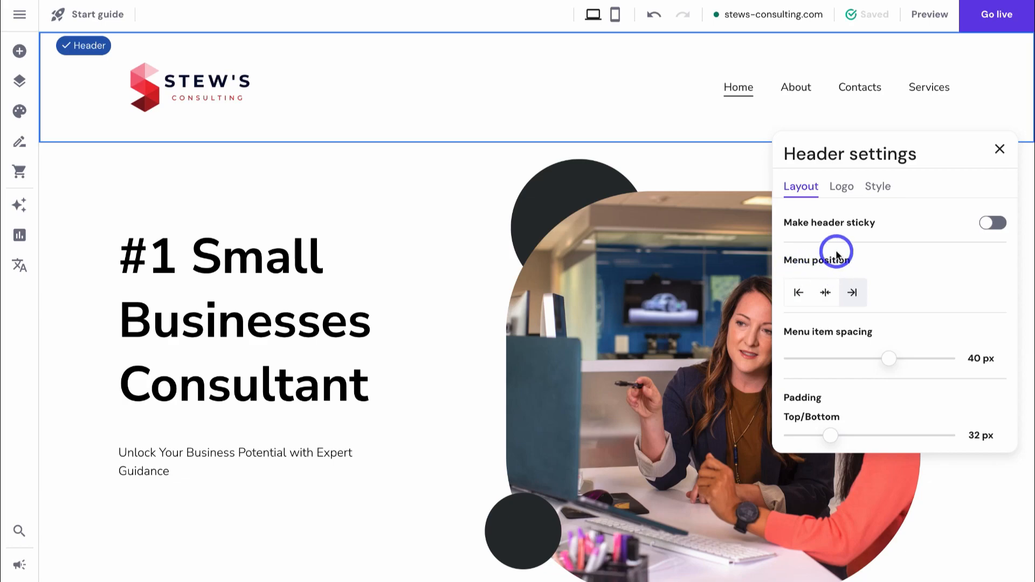
click(825, 293)
click(799, 292)
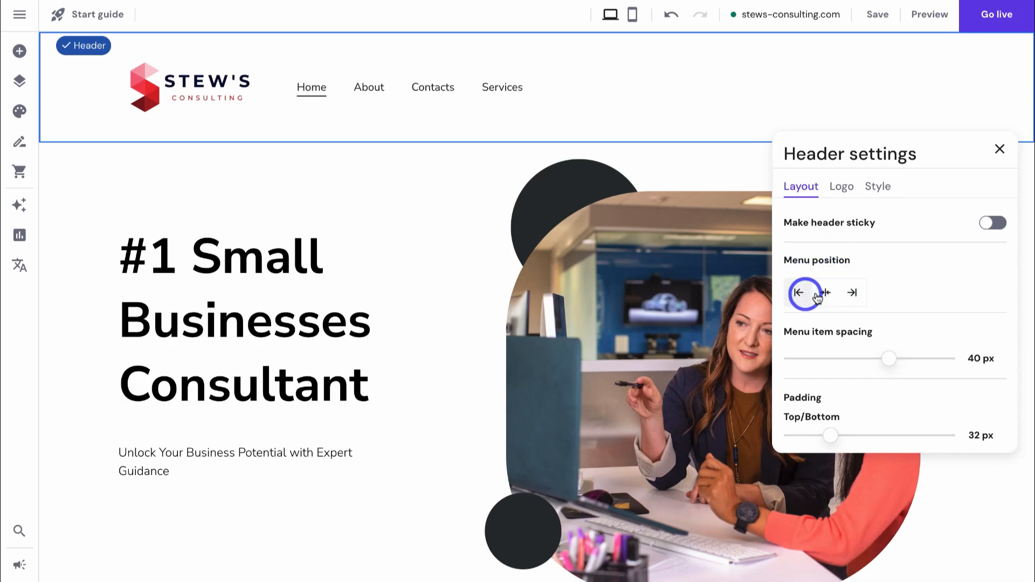
click(853, 293)
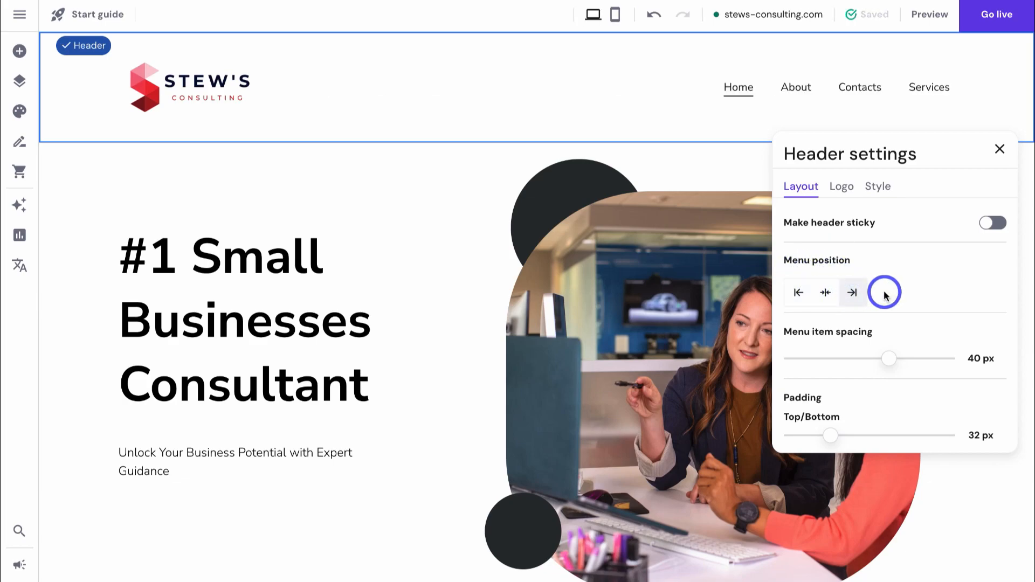
click(1000, 150)
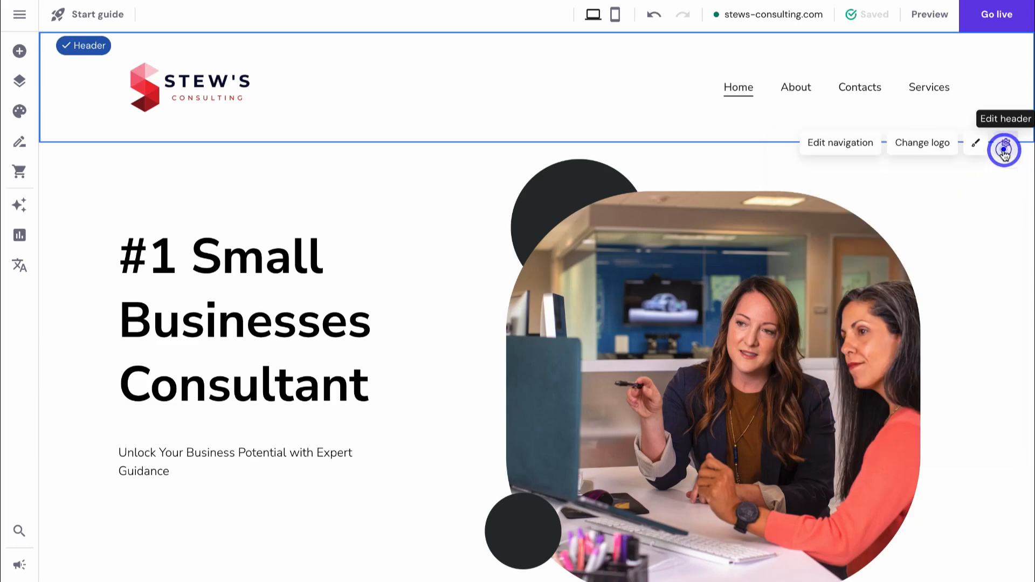
scroll(734, 236, down, 20)
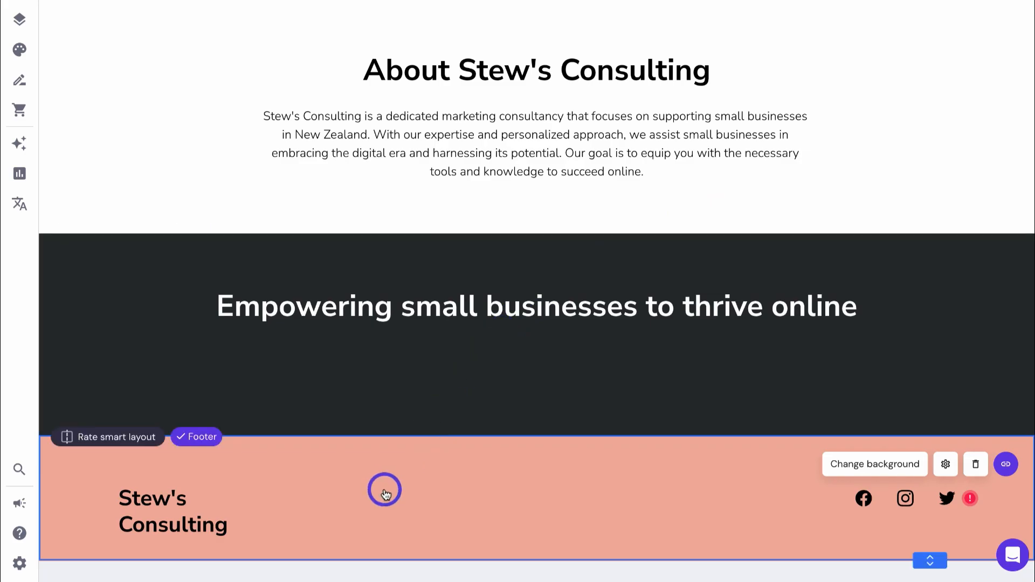
- Delete the footer's Stew's Consulting text and add an Image element to the footer
click(190, 512)
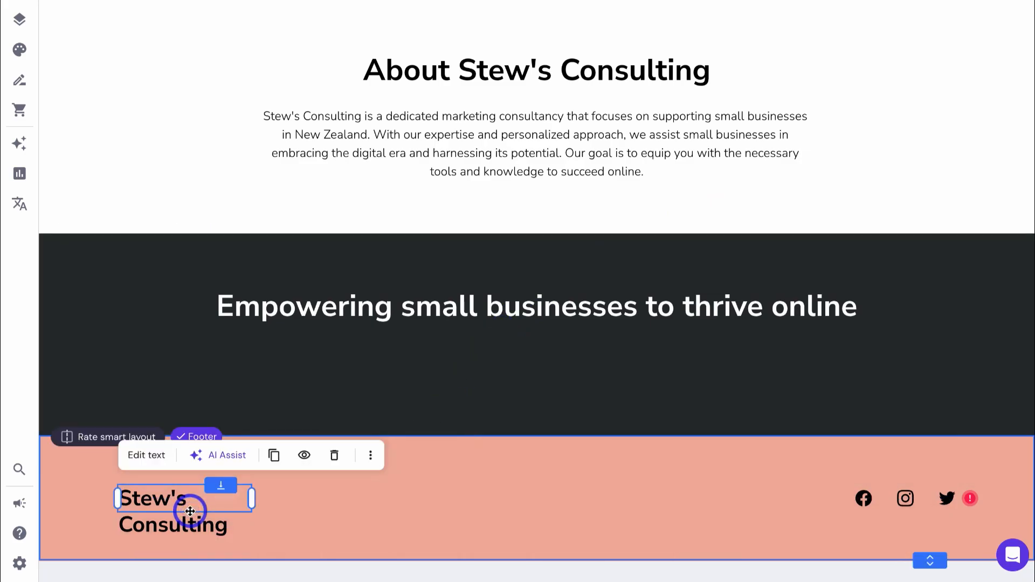
click(334, 456)
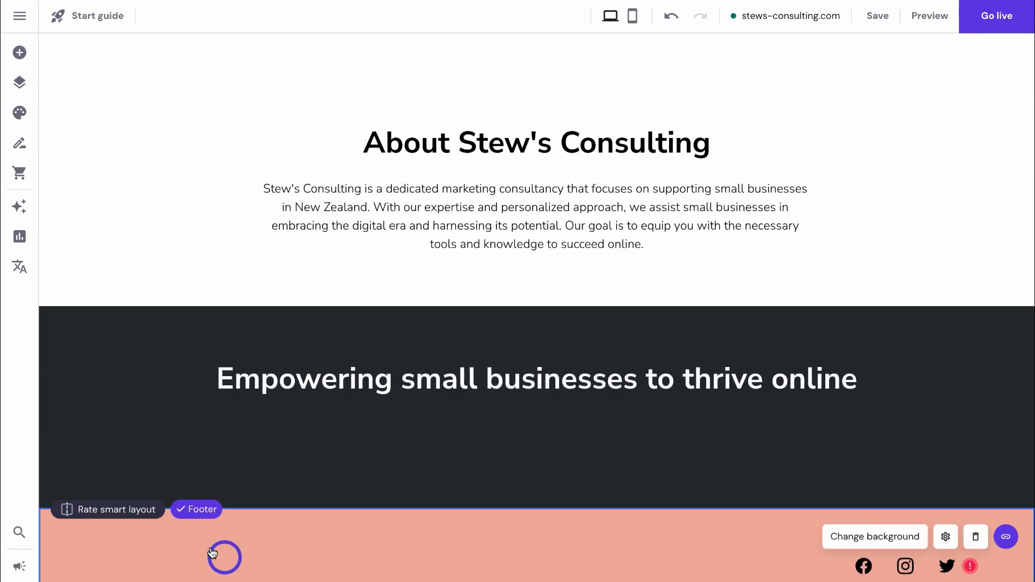
click(20, 52)
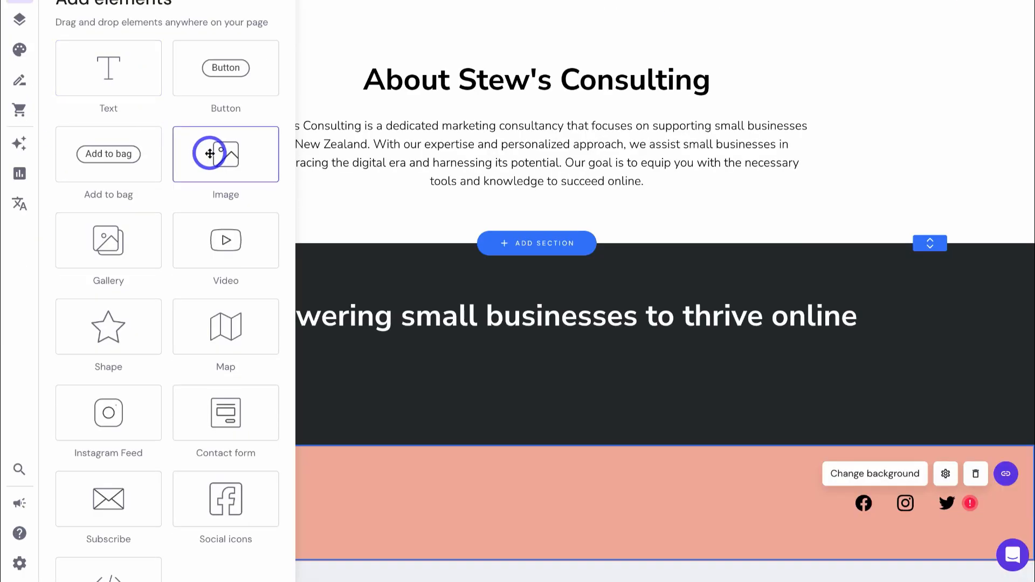
click(210, 217)
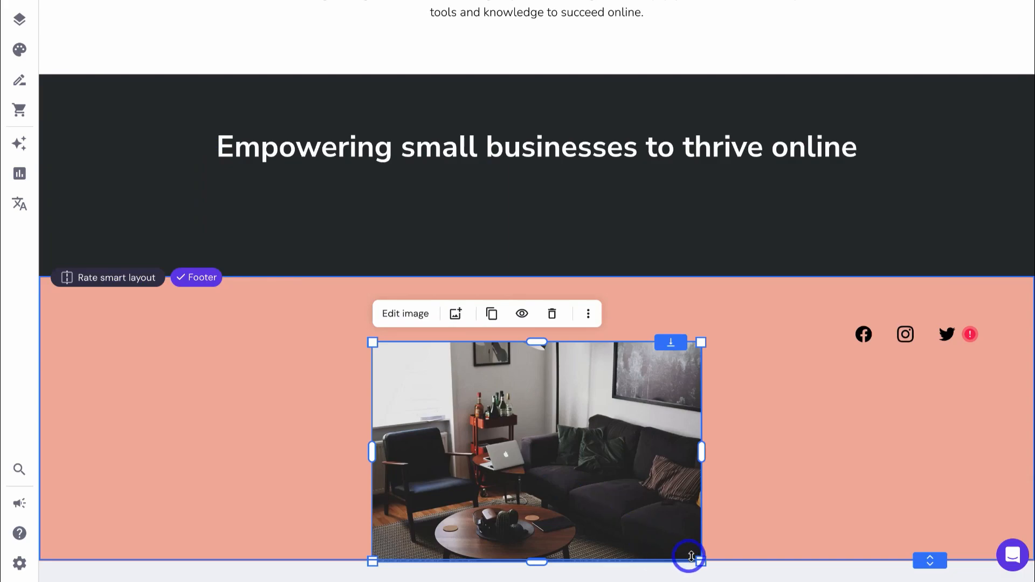
- Shrink the footer image, move it to the left side, and make the footer shorter
drag(699, 561, 491, 452)
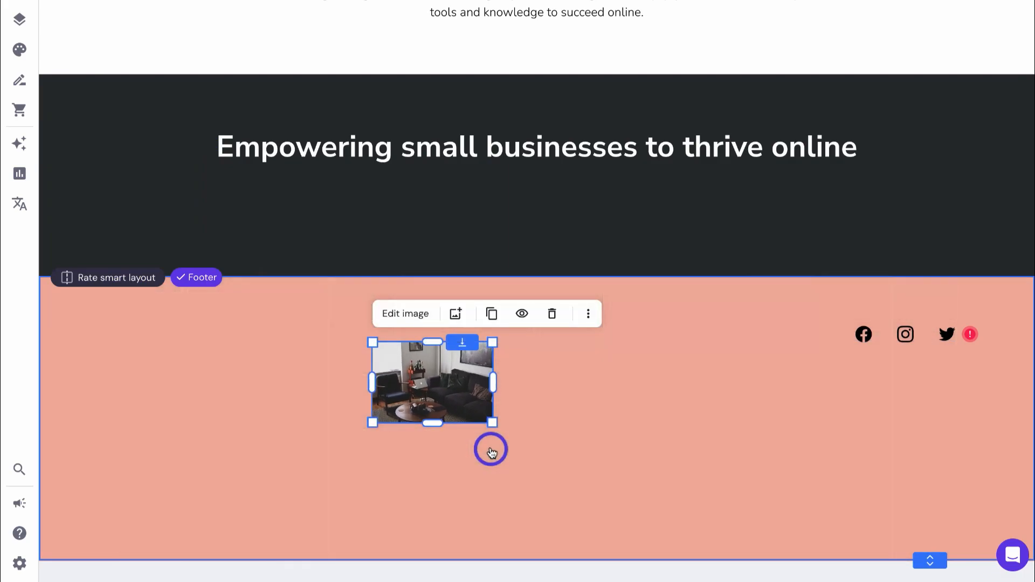
drag(451, 404, 197, 367)
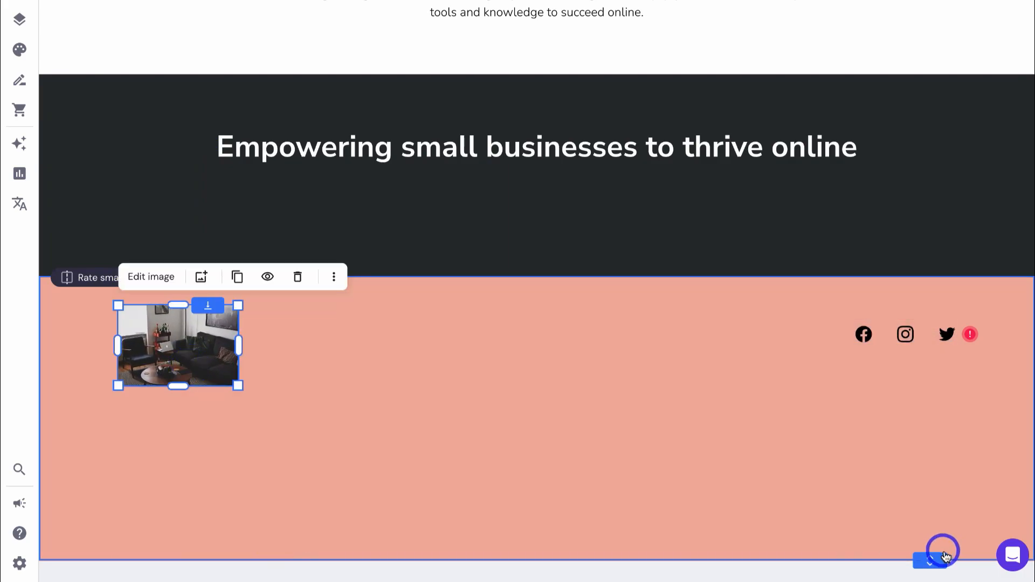
drag(934, 555, 906, 407)
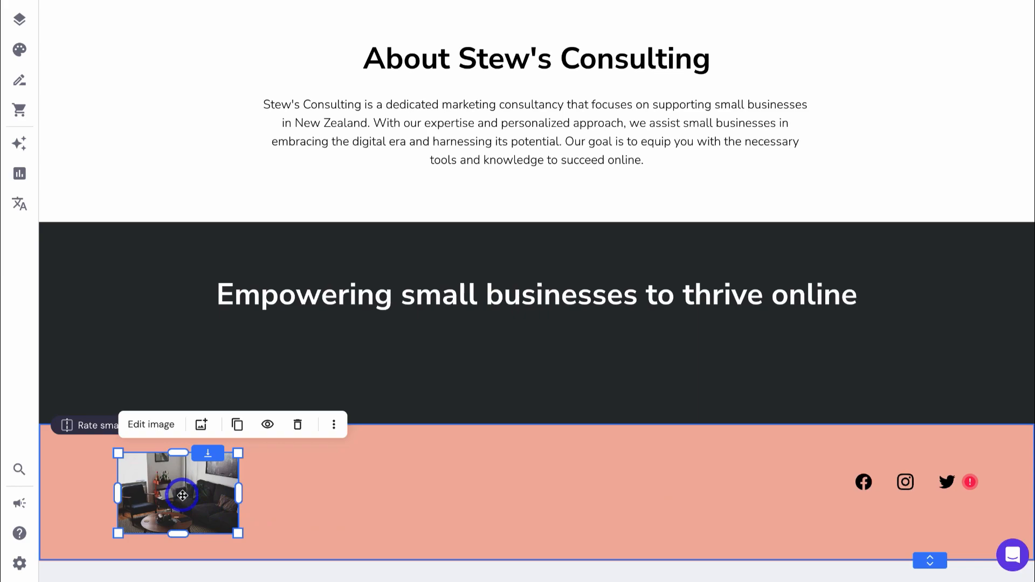
- Swap the footer photo for the uploaded Stews Consulting Logo file and stretch it slightly taller
click(201, 424)
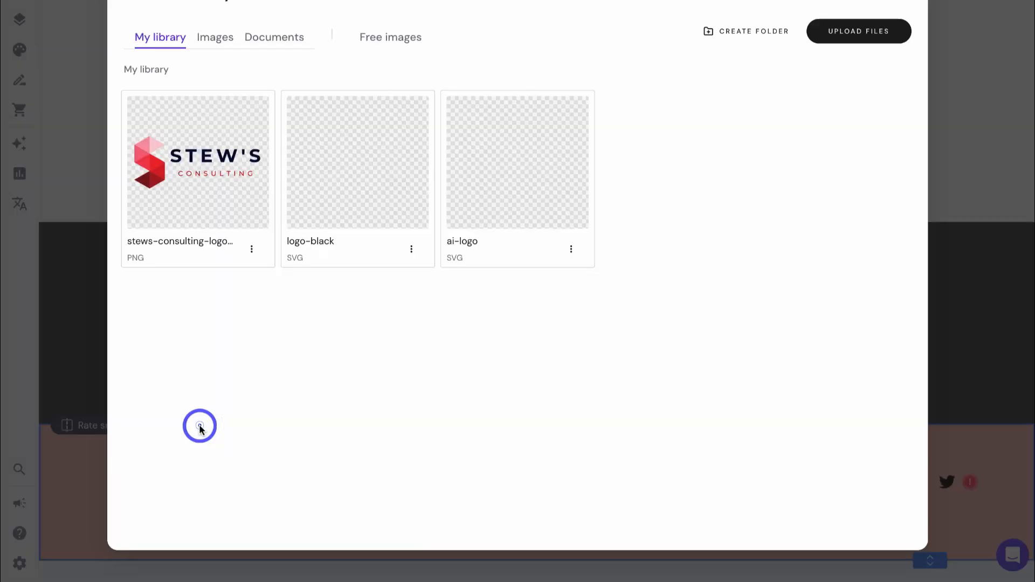
click(836, 41)
click(441, 185)
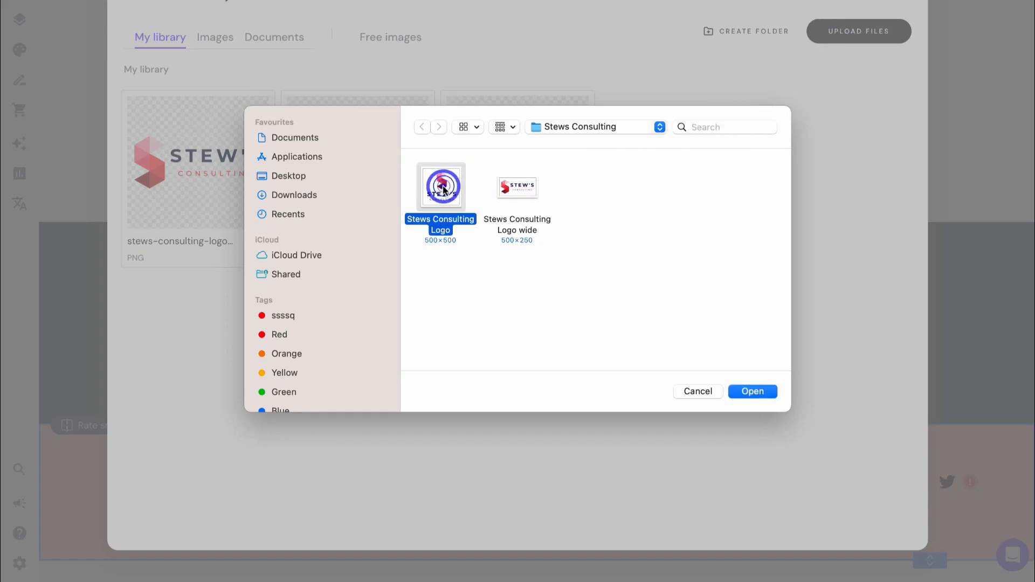
click(753, 392)
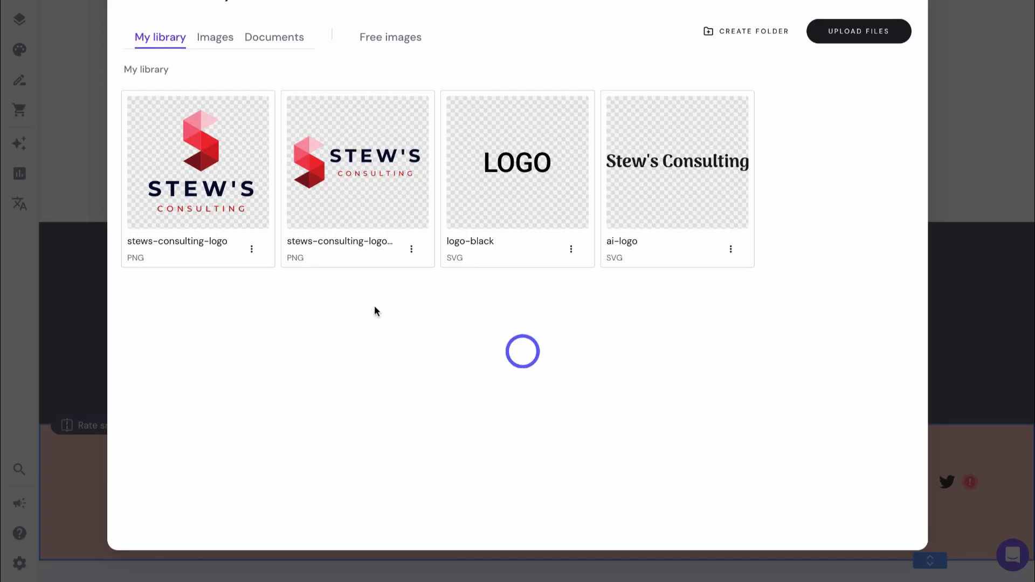
click(199, 163)
click(179, 460)
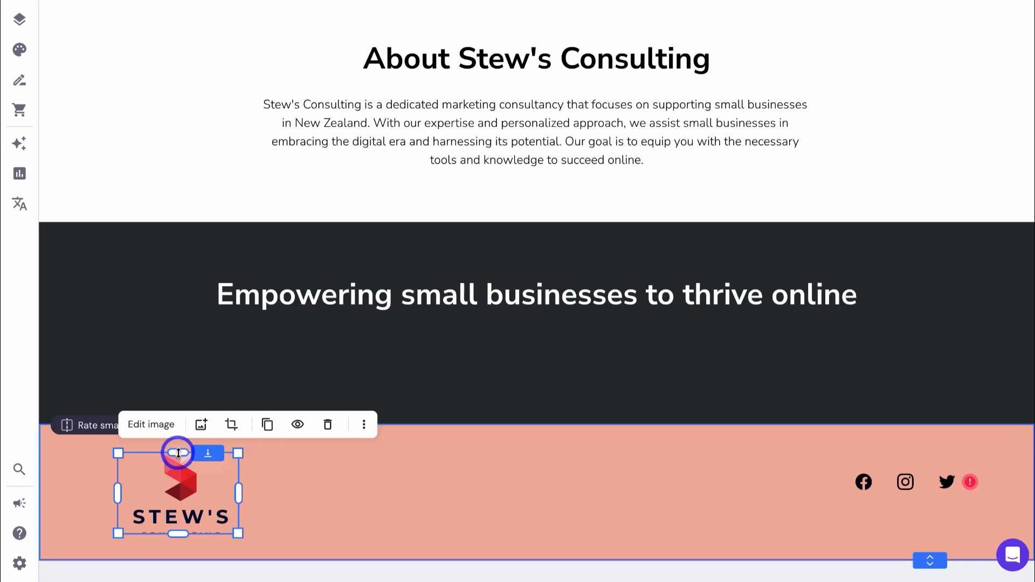
drag(179, 453, 180, 423)
click(308, 491)
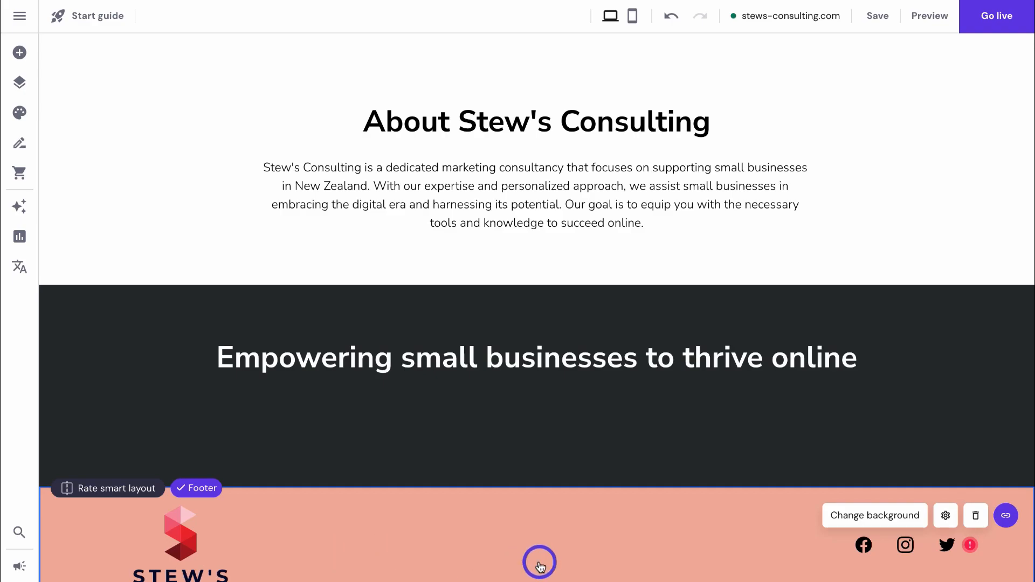
- Drag a text block into the footer beside the logo and set its style to Paragraph 1
click(19, 52)
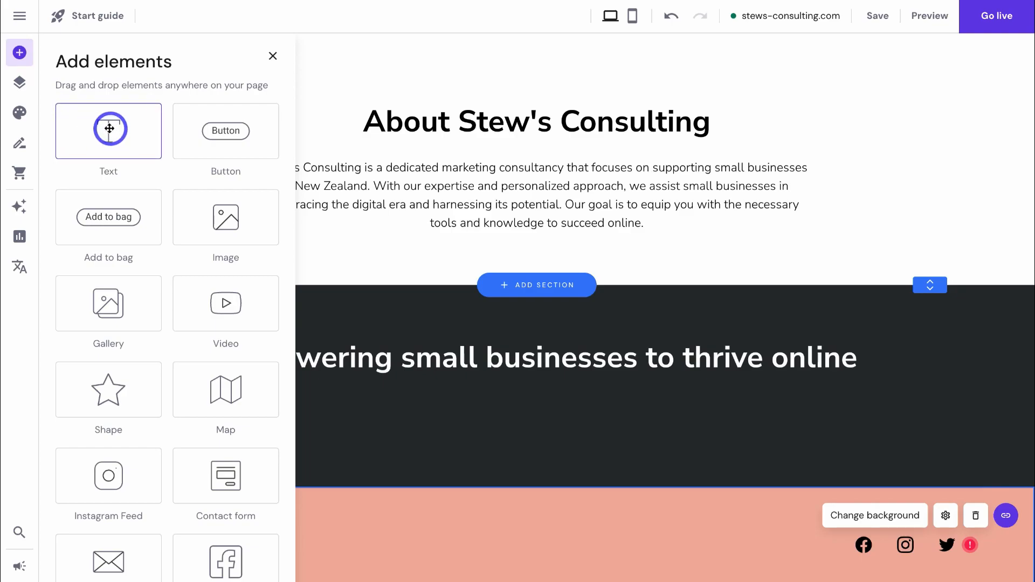
drag(110, 128, 509, 547)
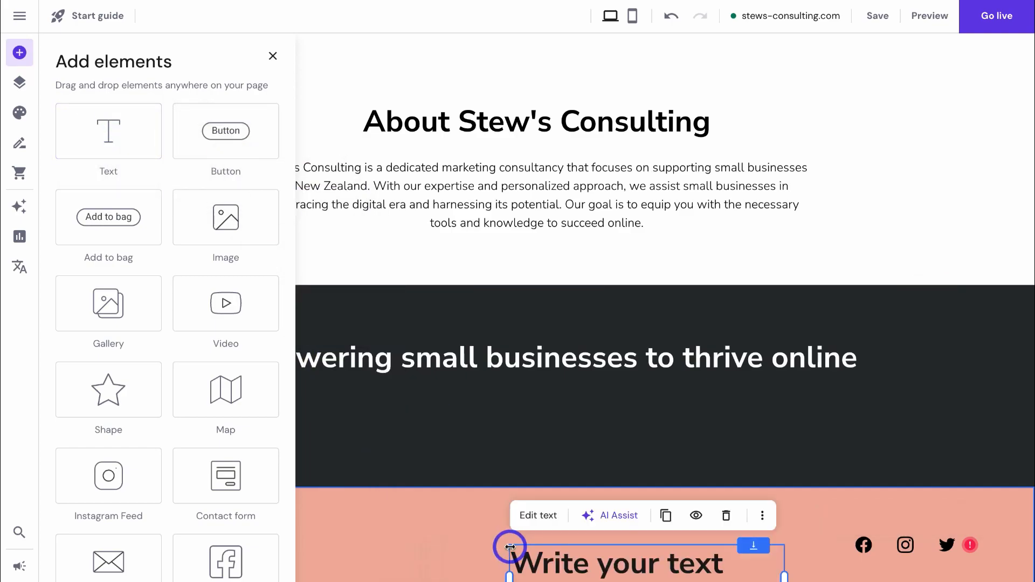
click(538, 515)
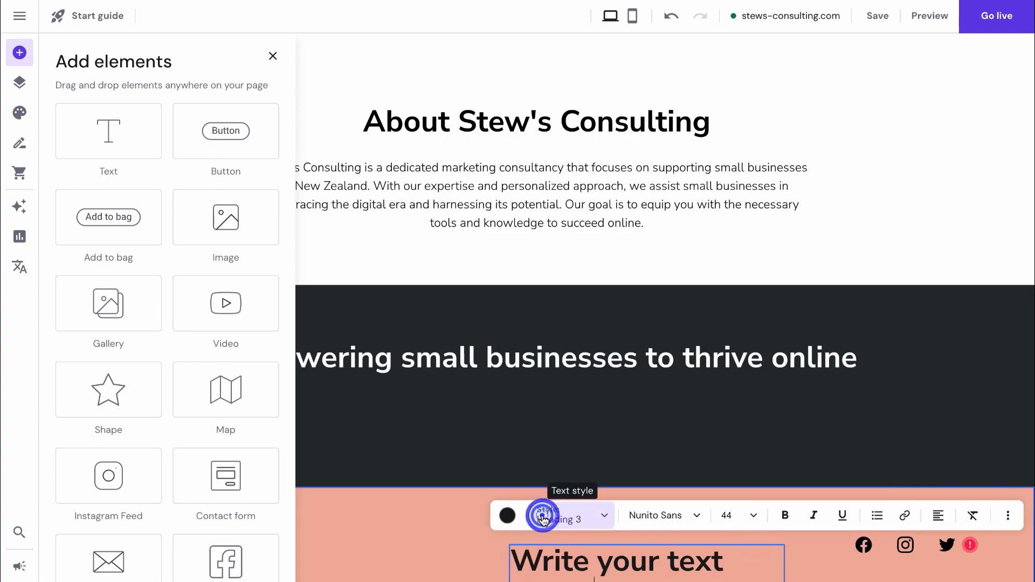
click(569, 513)
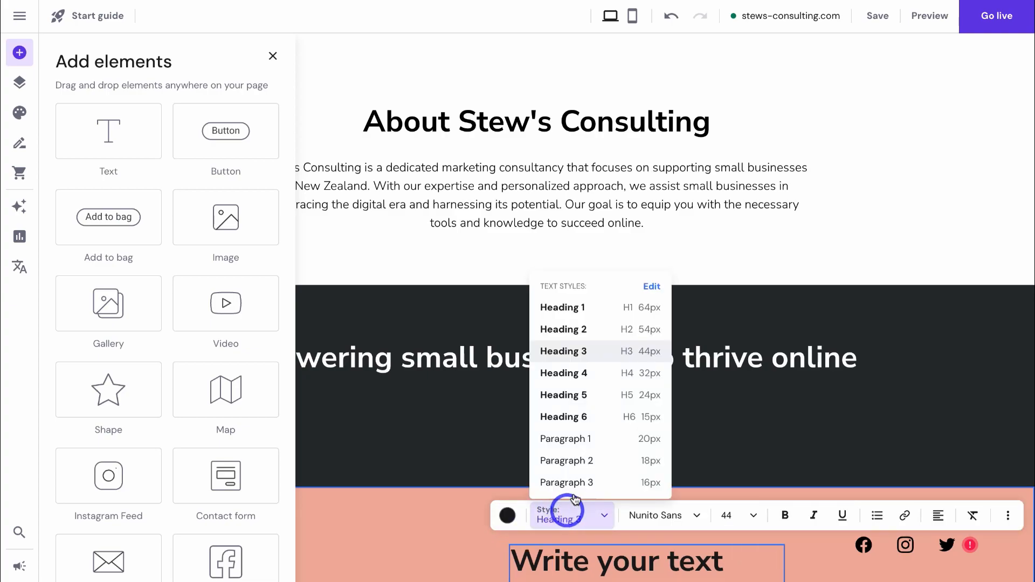
click(582, 438)
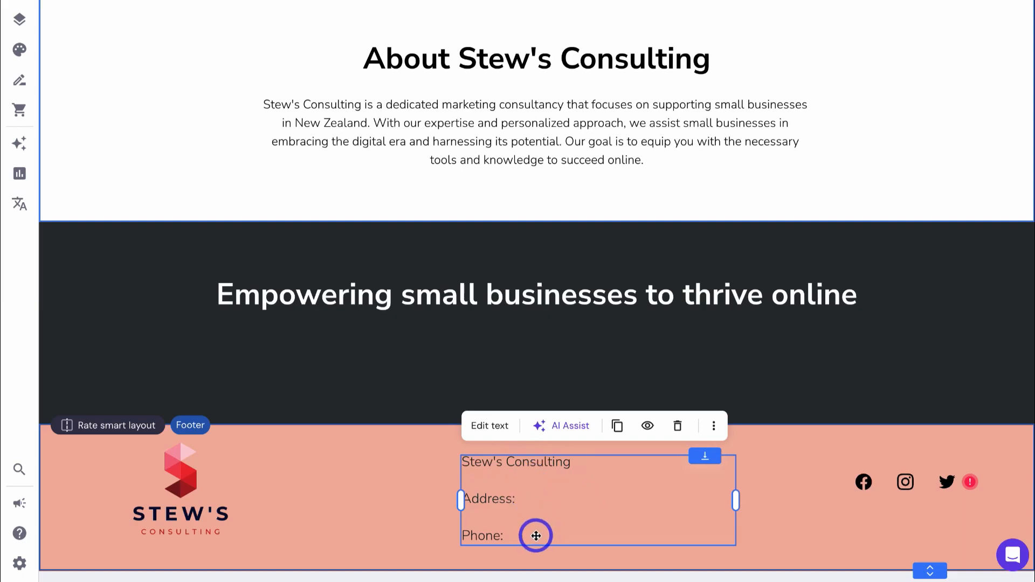
scroll(559, 515, up, 15)
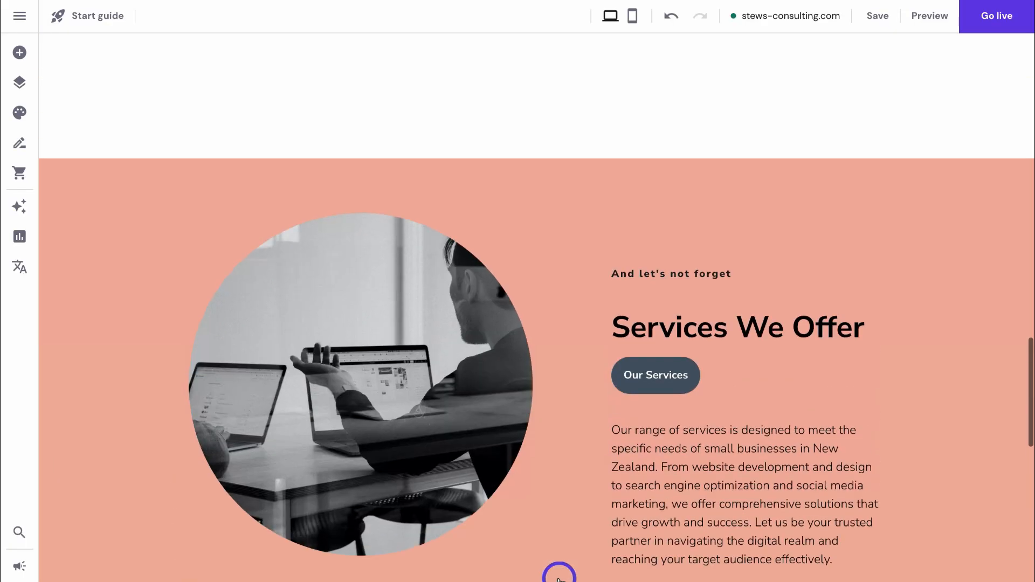
scroll(559, 577, up, 10)
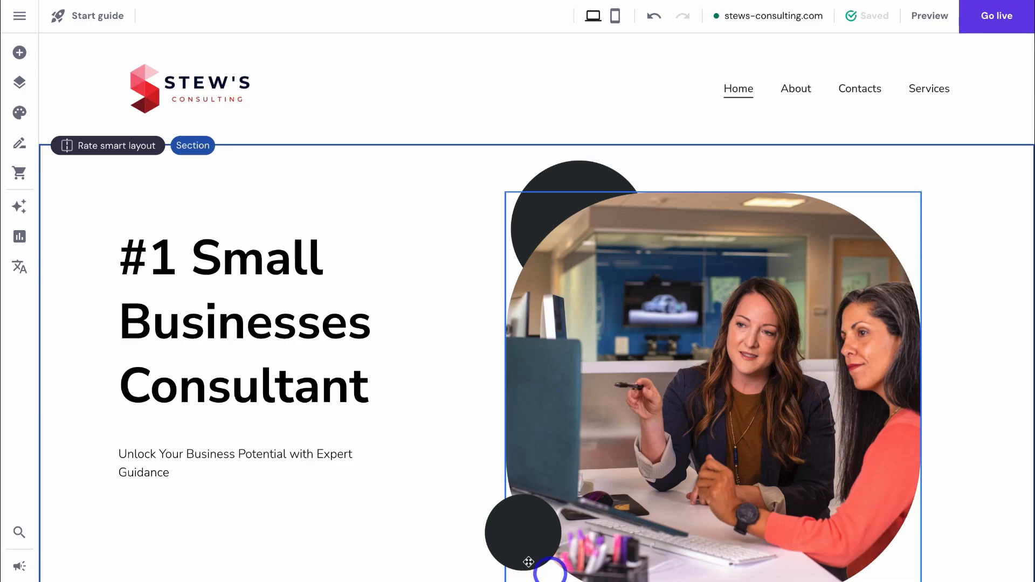
- Add a new Projects page from a template and save its settings
click(21, 86)
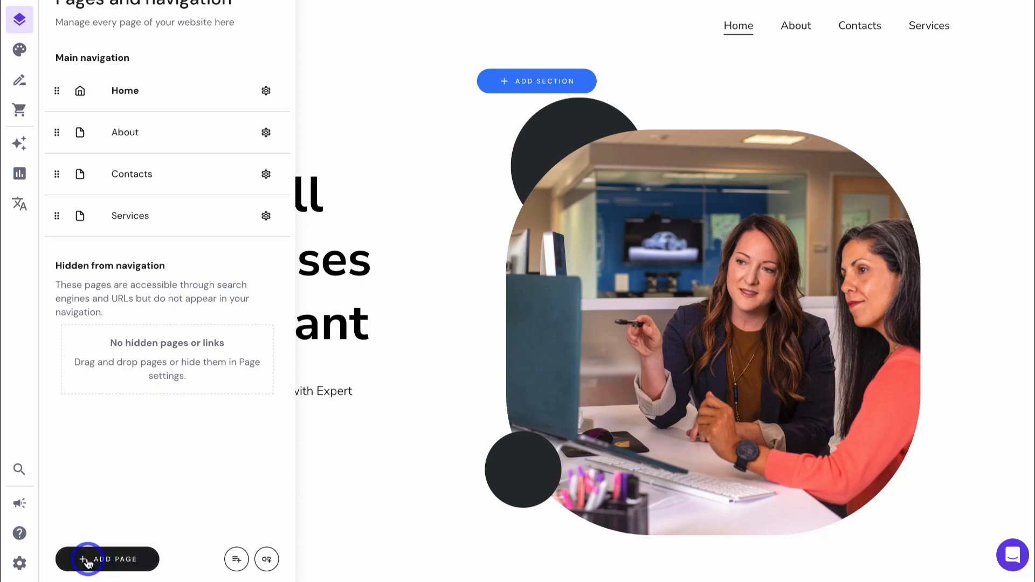
click(104, 563)
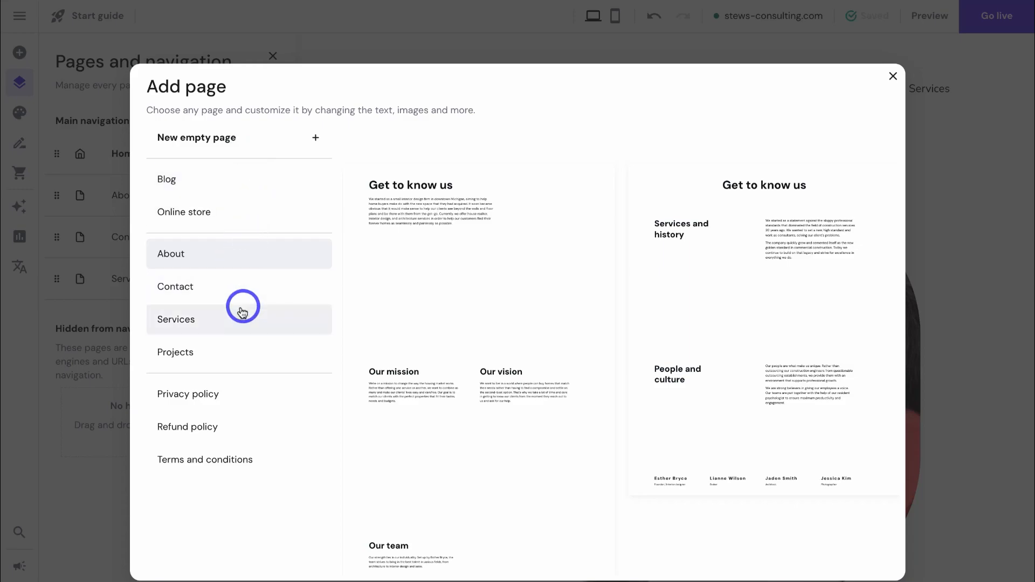
click(209, 357)
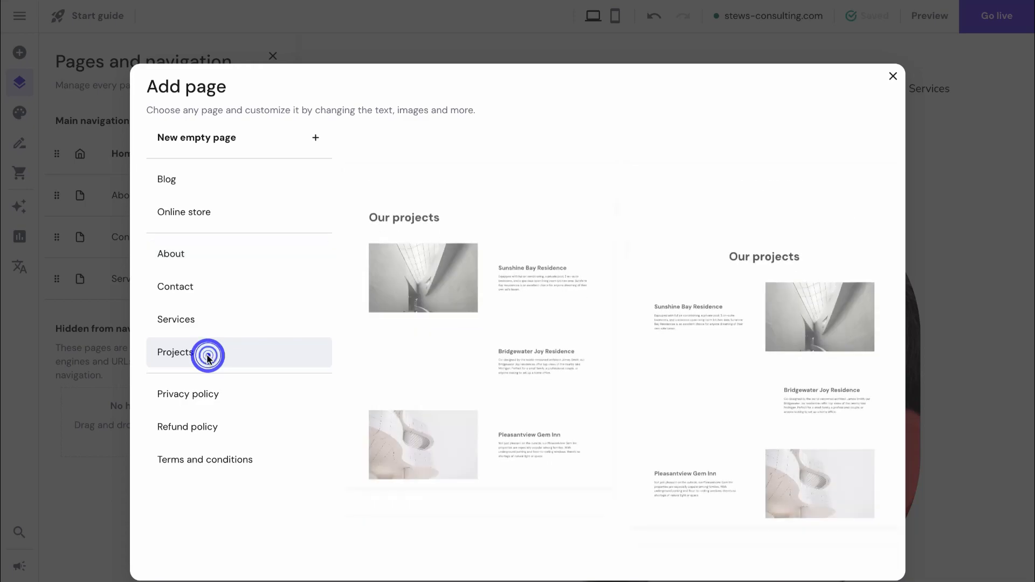
click(774, 337)
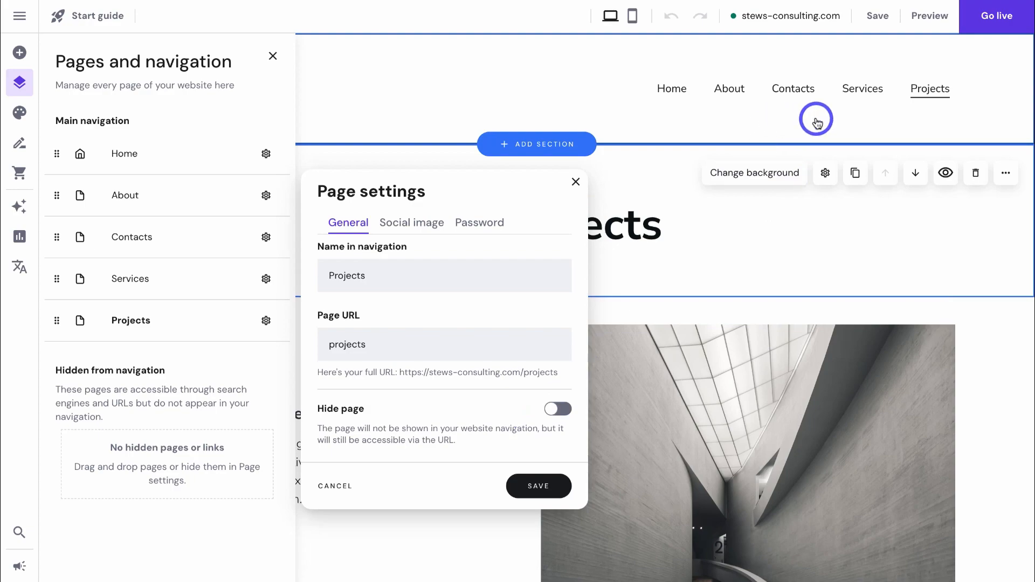
click(541, 488)
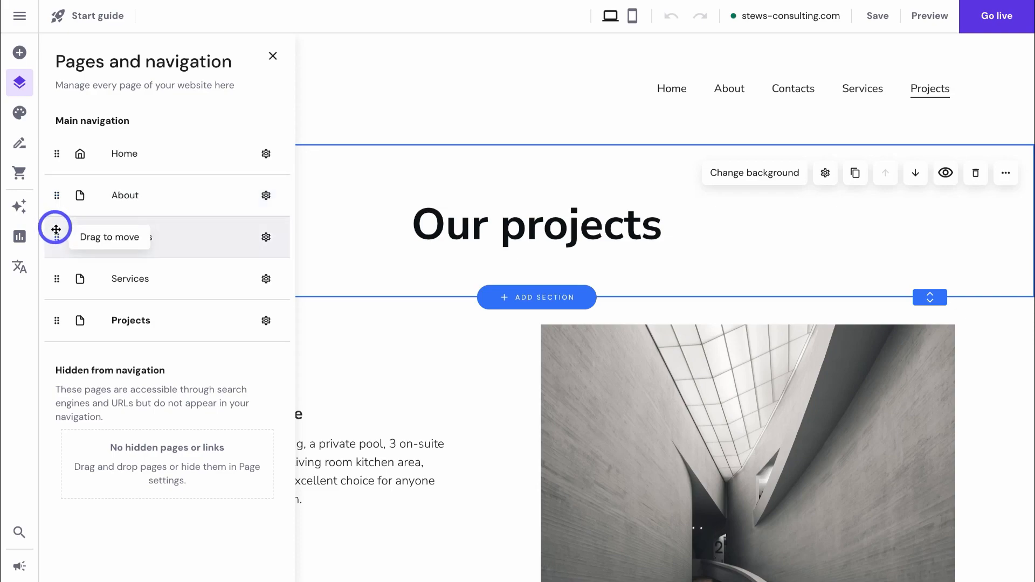
- Reorder the navigation to Home, About, Projects, Services, Contacts
drag(56, 237, 50, 331)
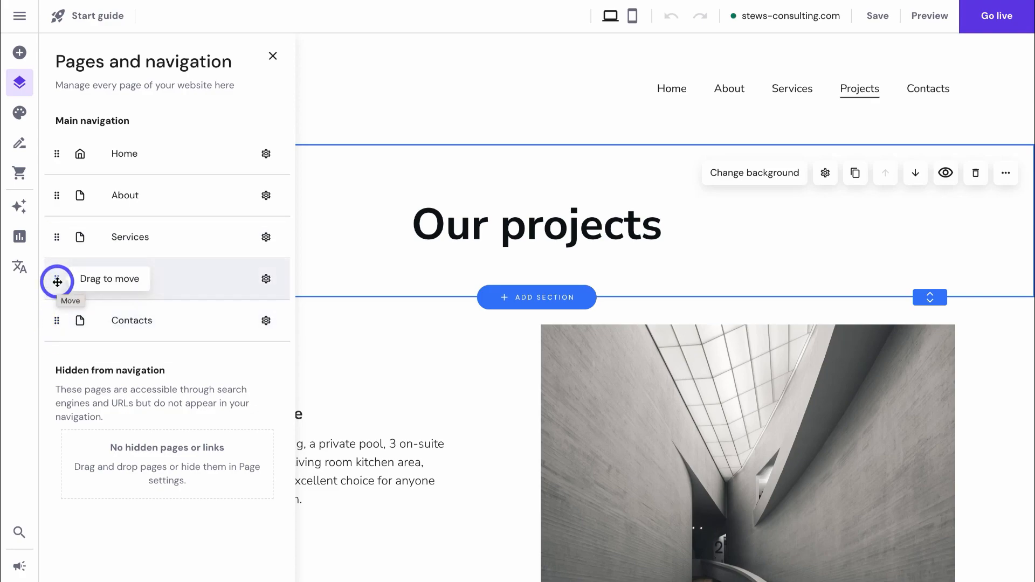
drag(57, 281, 56, 238)
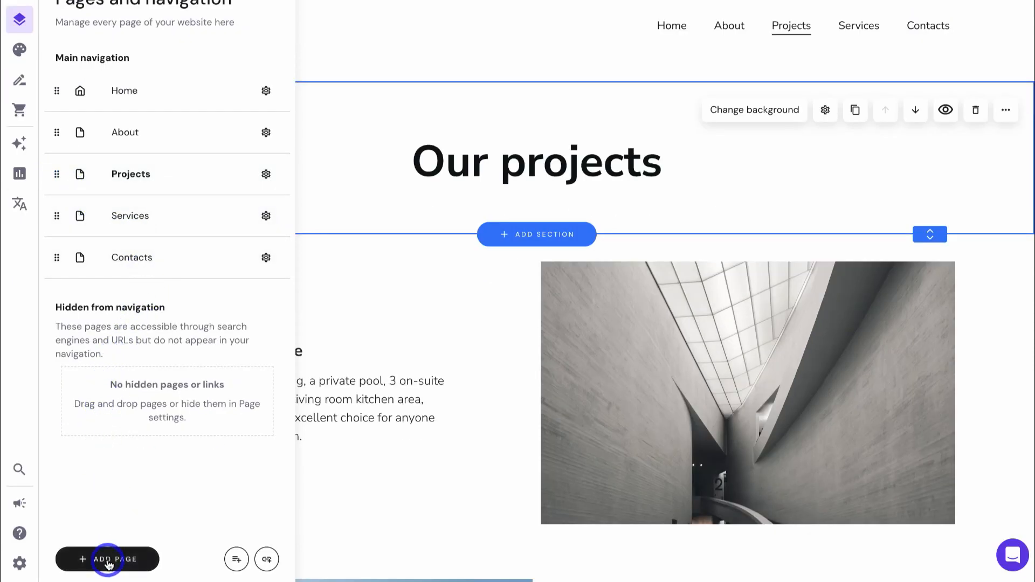
click(108, 563)
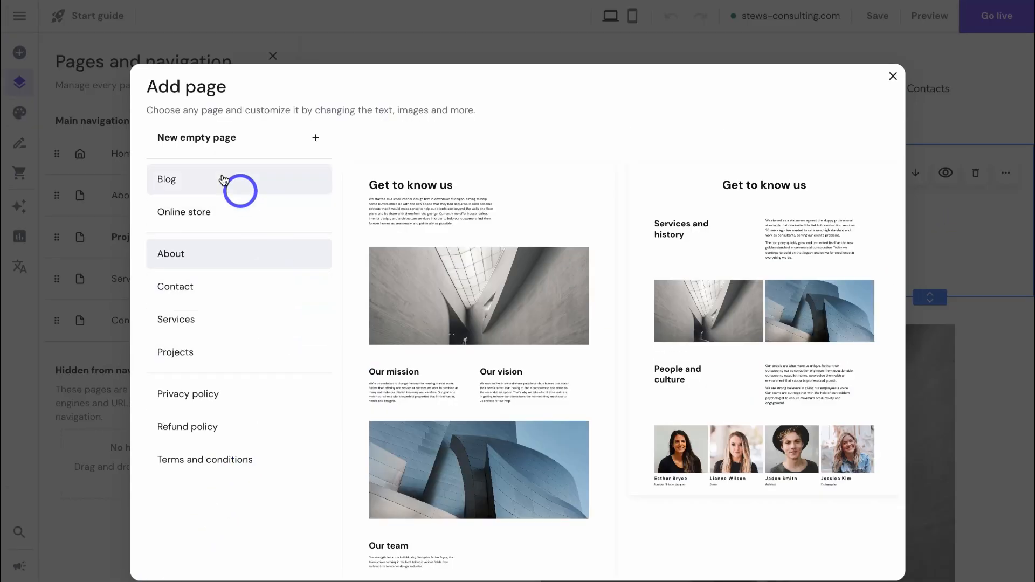
- Add an empty page renamed 'Digital Strategy' and nest it under Services
click(205, 140)
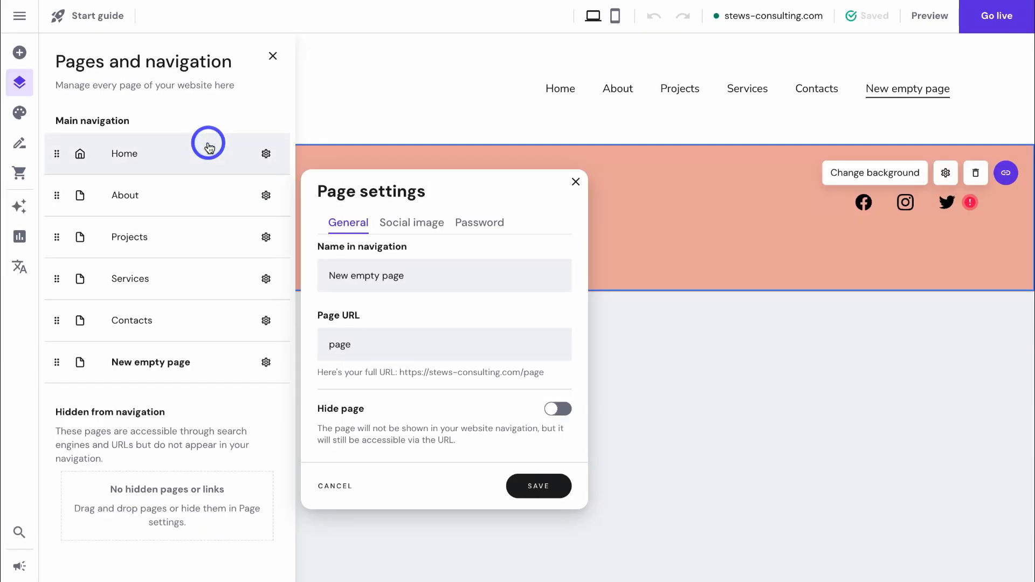
click(405, 274)
drag(399, 275, 324, 274)
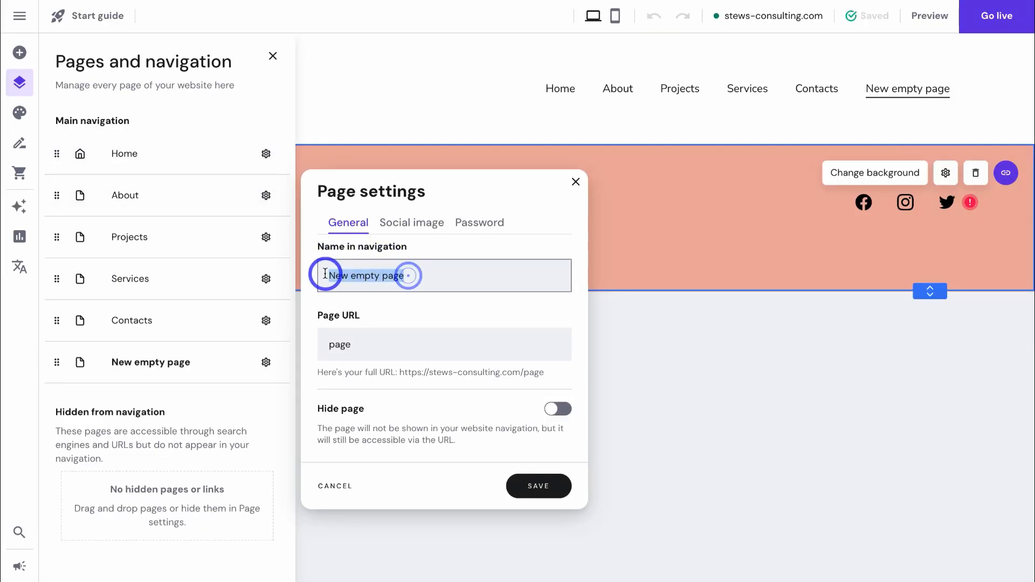
text(Digital Strategy)
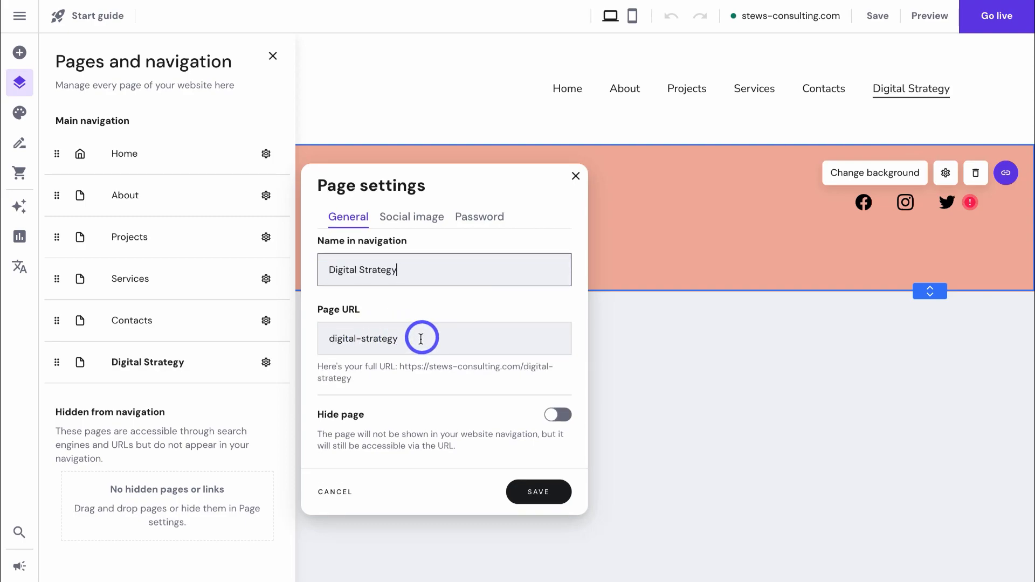
click(539, 492)
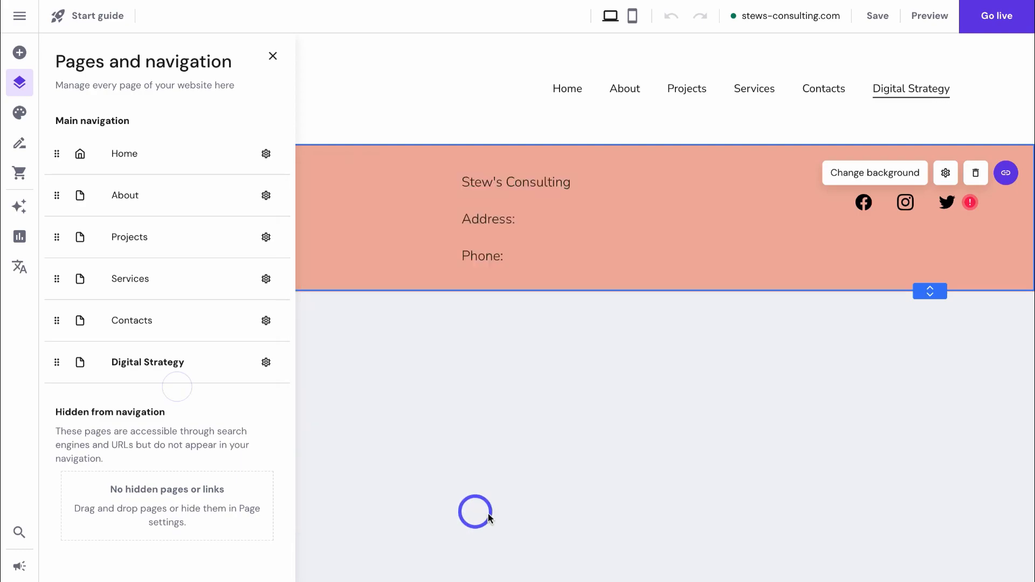
drag(56, 364, 119, 321)
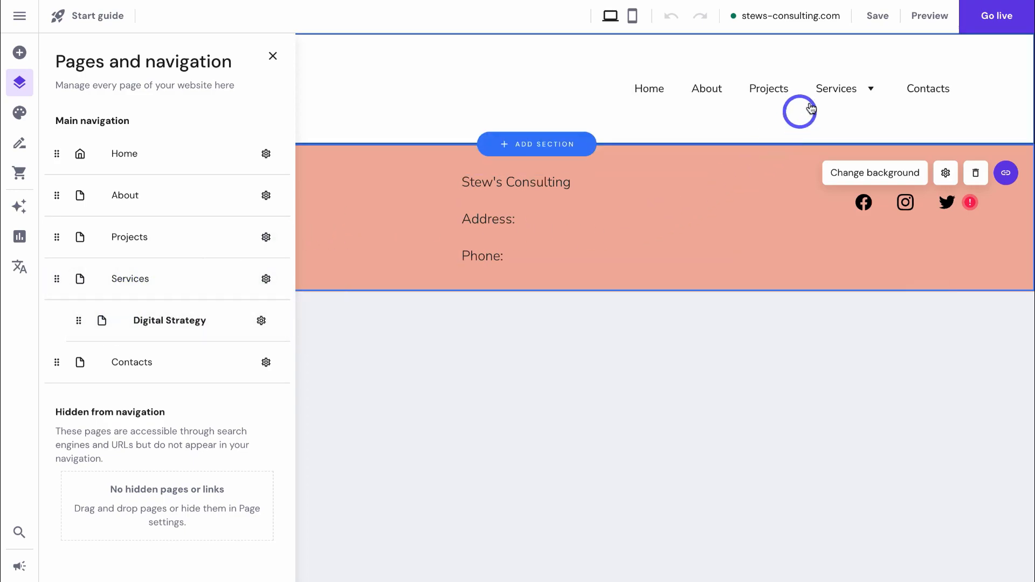
mouse_move(845, 98)
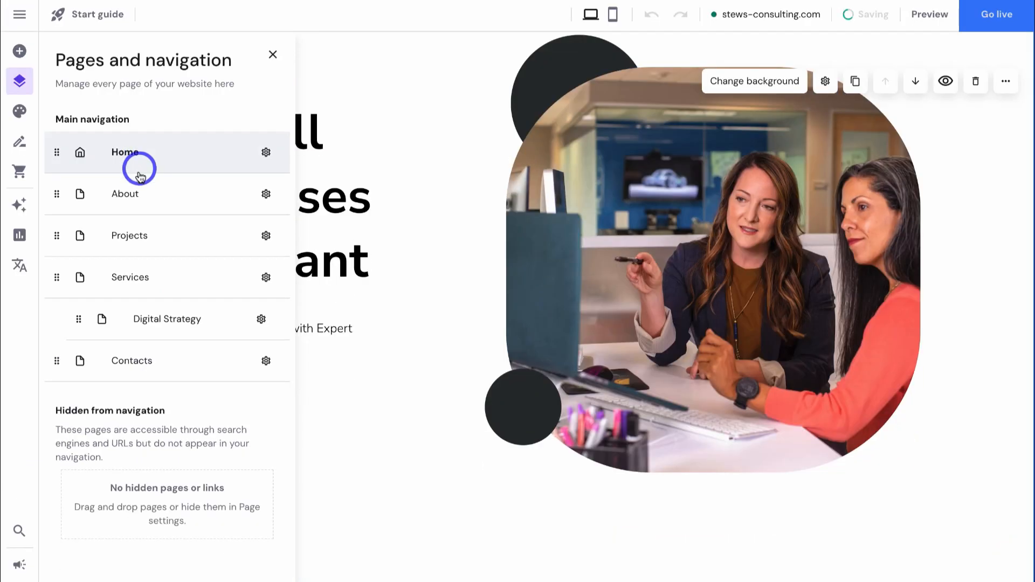
- On the About page, move the 'About Stew's Consulting' heading up, clear of the body text
click(138, 138)
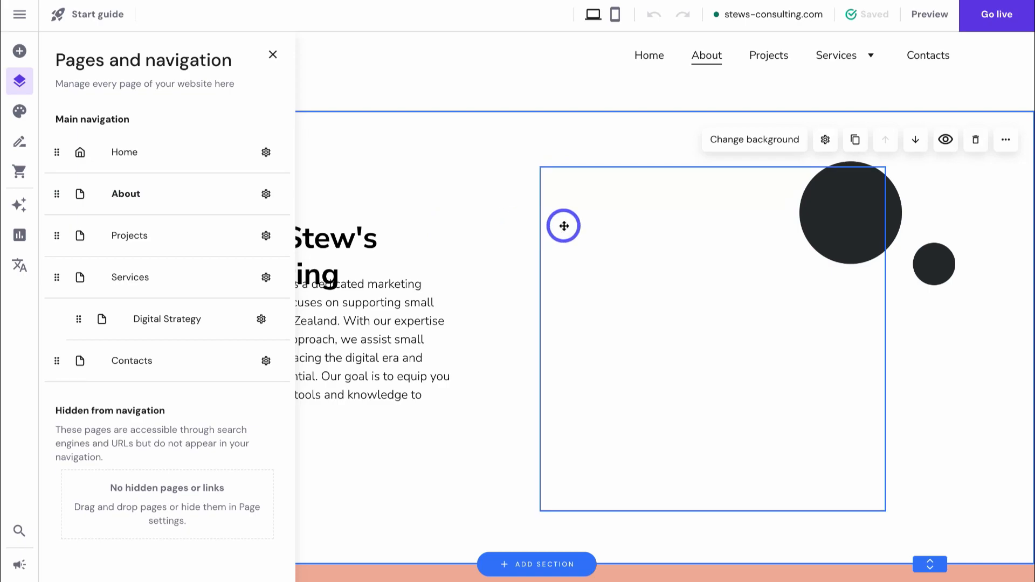
scroll(564, 225, down, 2)
scroll(564, 226, up, 2)
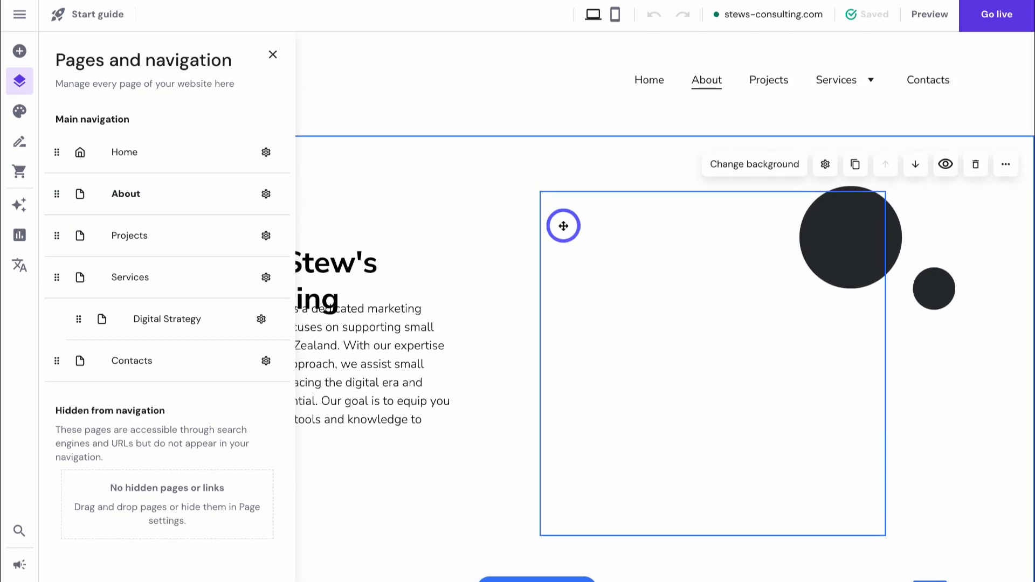
click(273, 54)
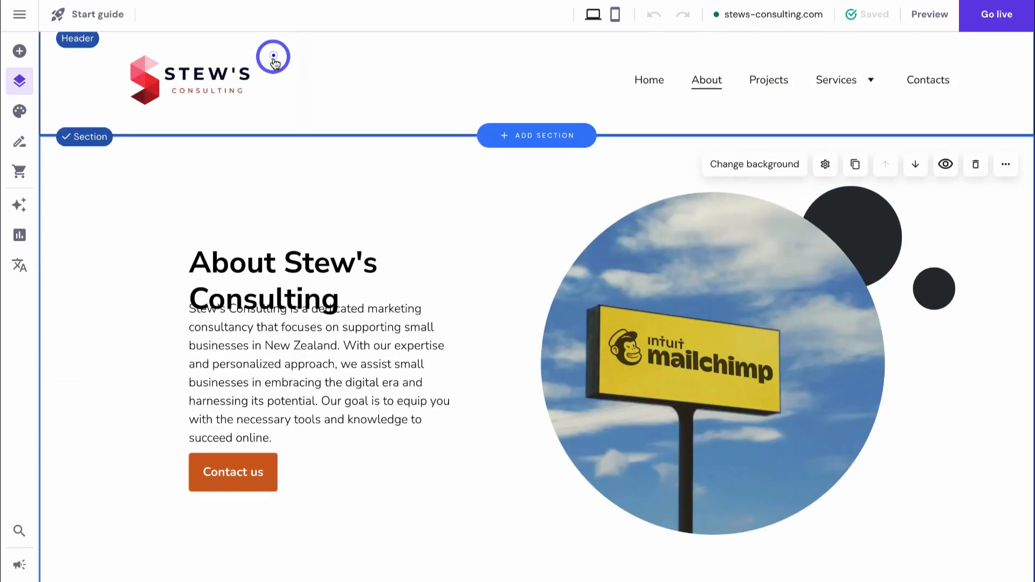
click(319, 266)
drag(321, 263, 322, 203)
drag(330, 340, 327, 337)
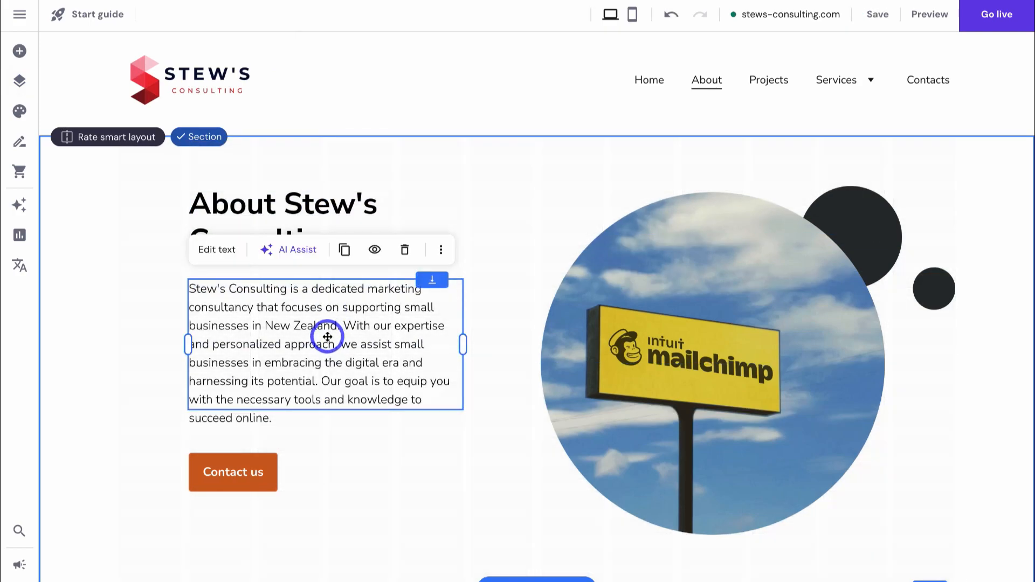
- Review the About page, then reopen the pages list and dismiss the About page options
scroll(613, 377, down, 5)
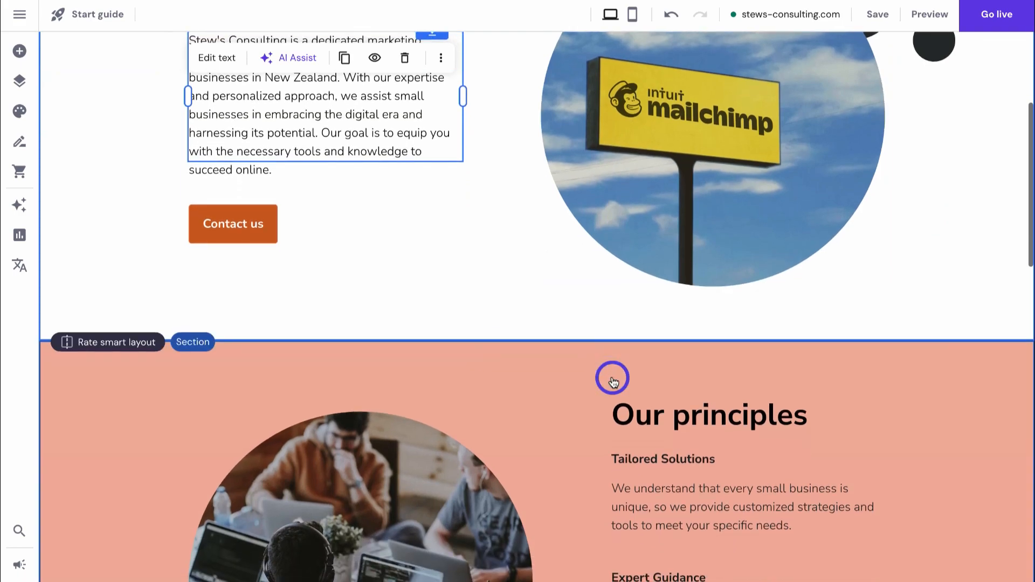
scroll(612, 380, down, 2)
scroll(612, 381, down, 2)
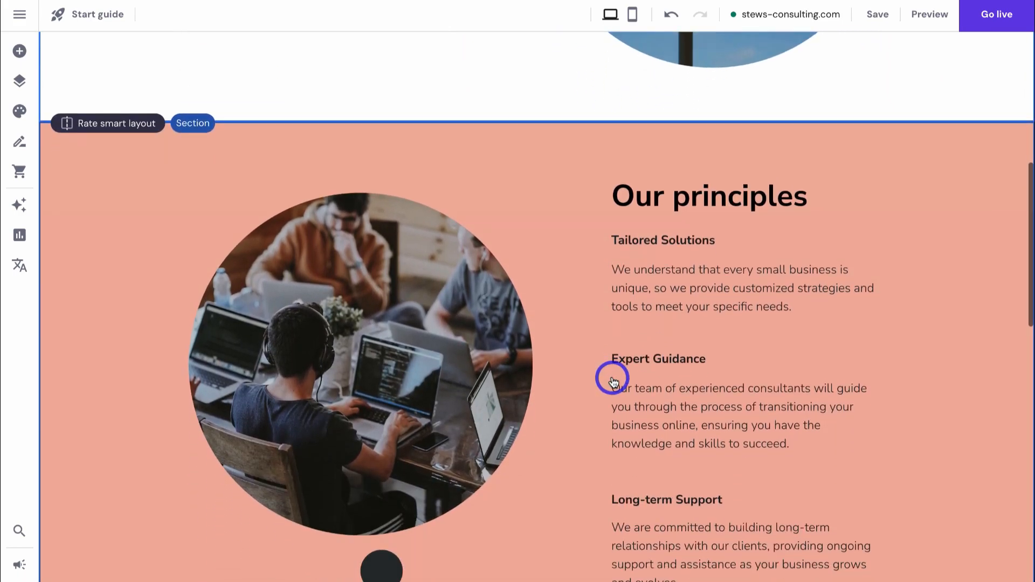
scroll(612, 381, up, 9)
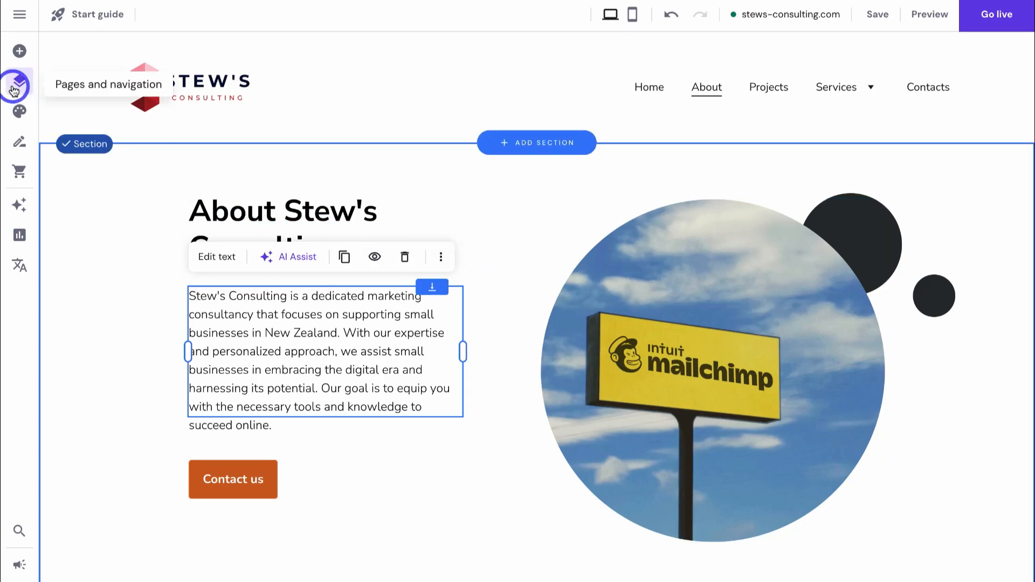
click(21, 85)
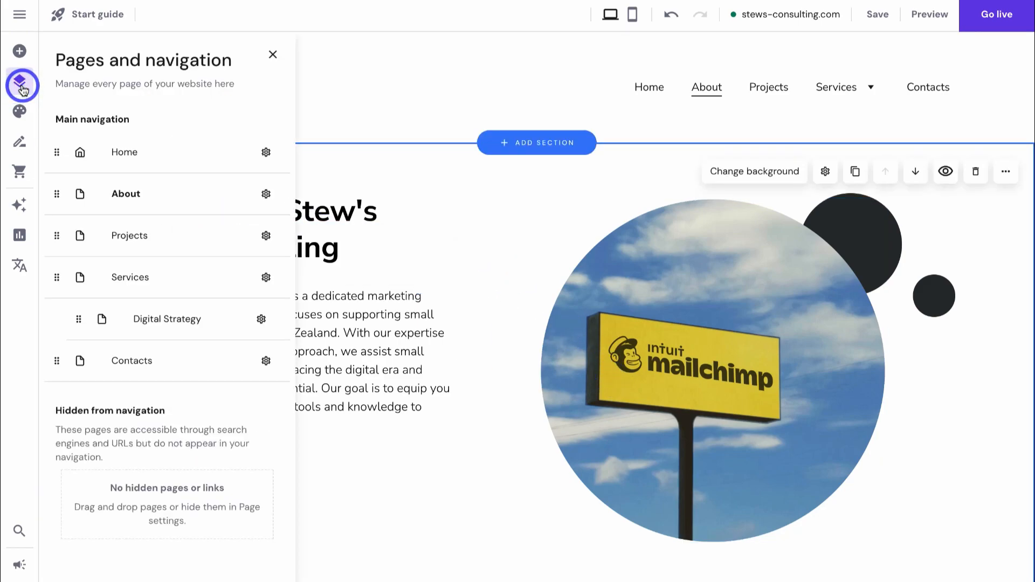
click(267, 194)
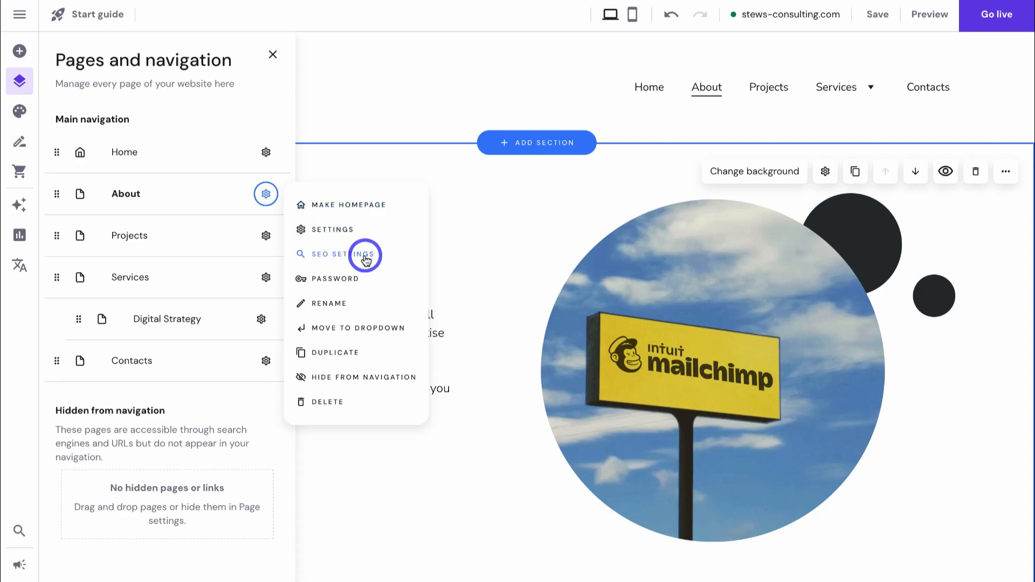
click(259, 408)
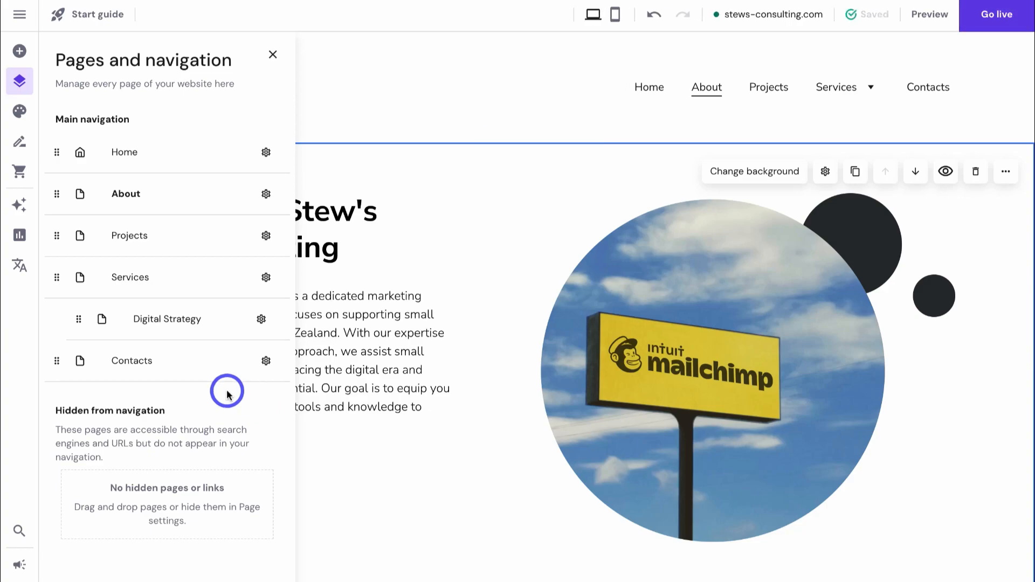
- Start a blog, add a new draft post and open its settings to edit the title
click(20, 145)
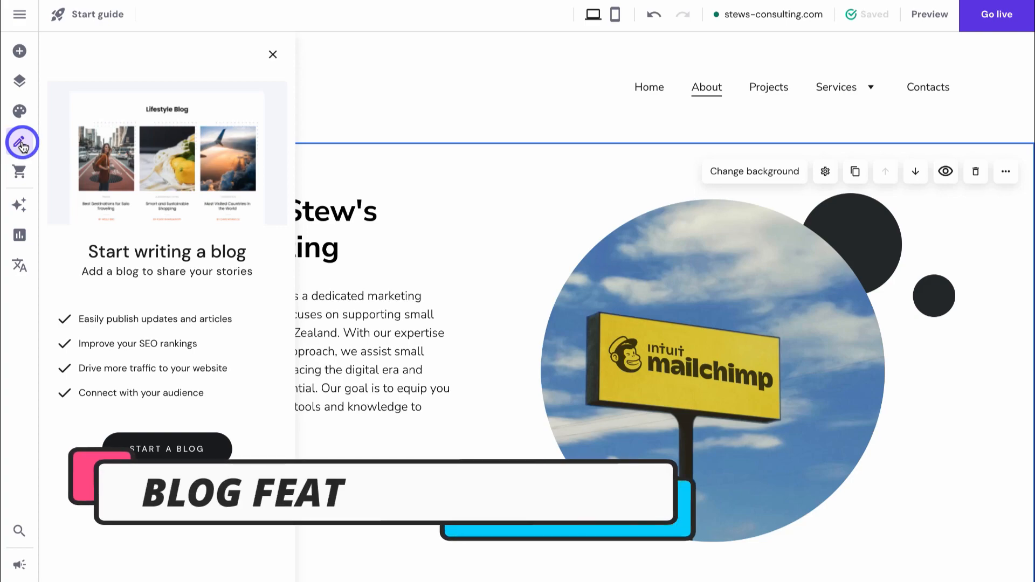
click(161, 453)
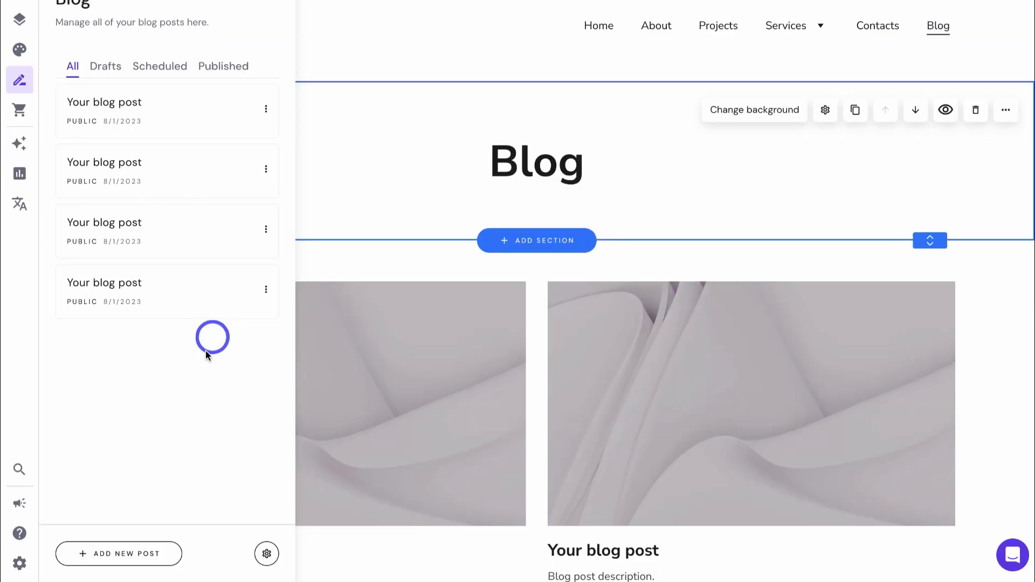
click(128, 560)
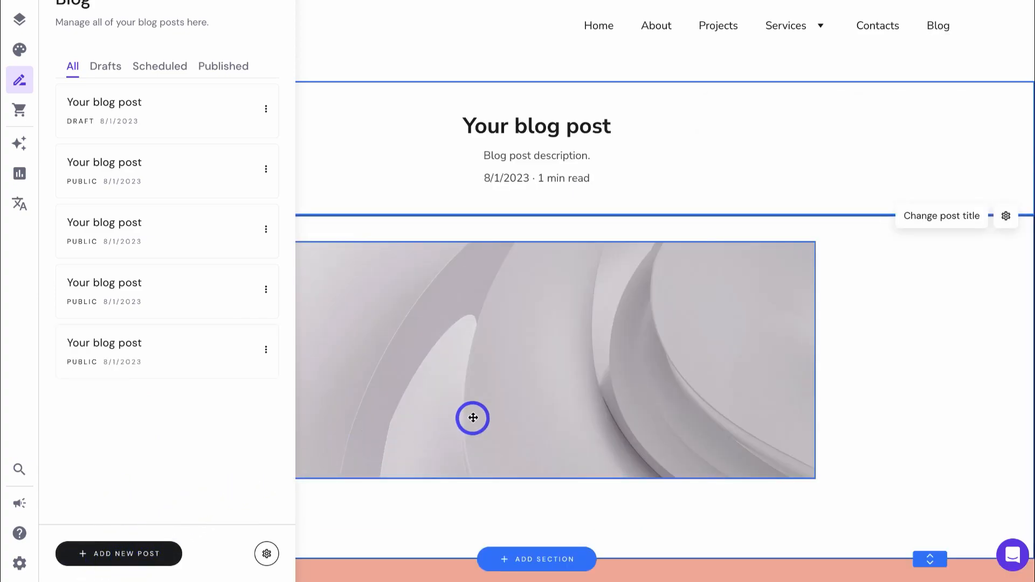
click(683, 157)
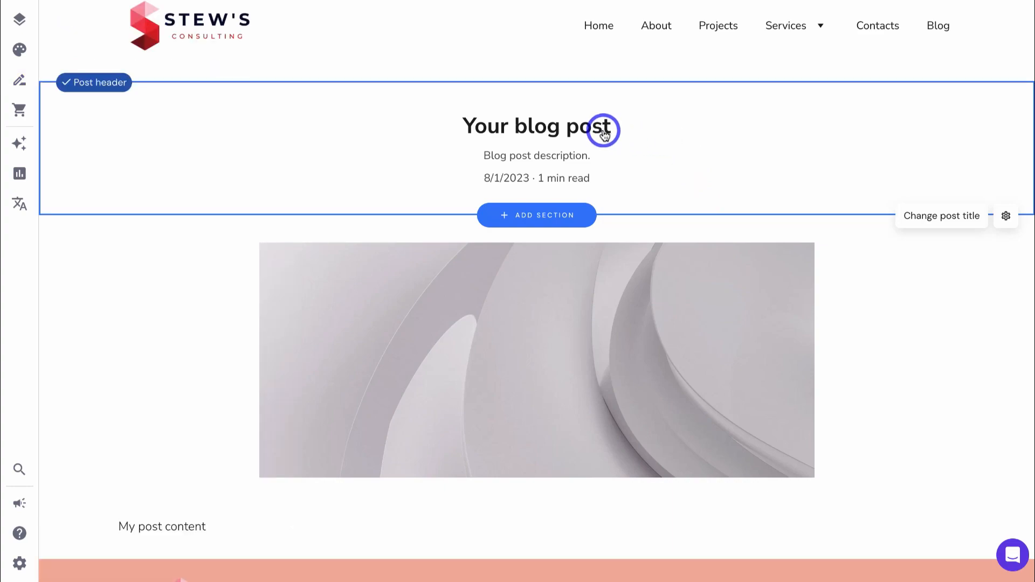
click(941, 220)
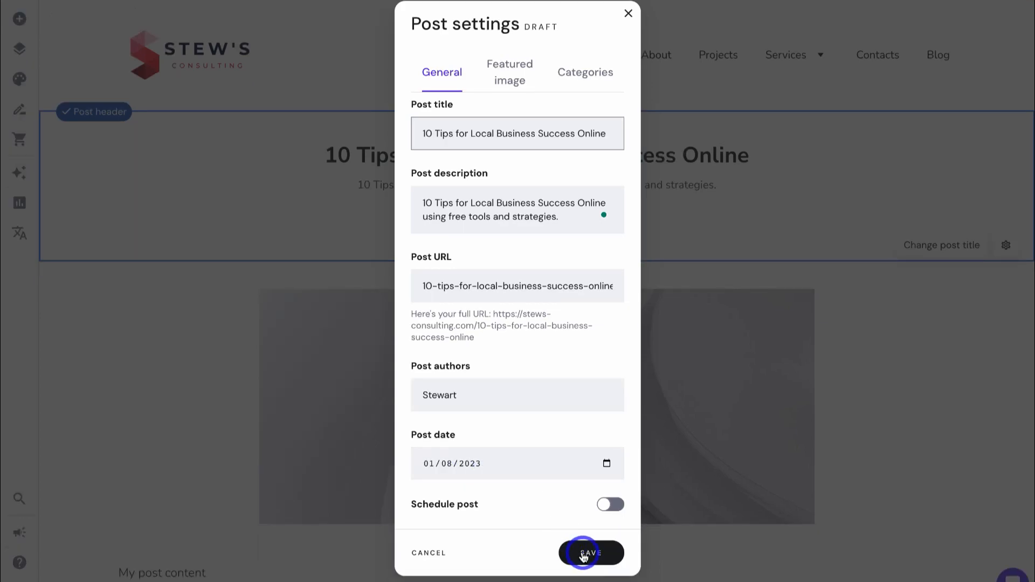
- Save the post title, then set a 'local business' barista stock photo as the featured image
click(583, 555)
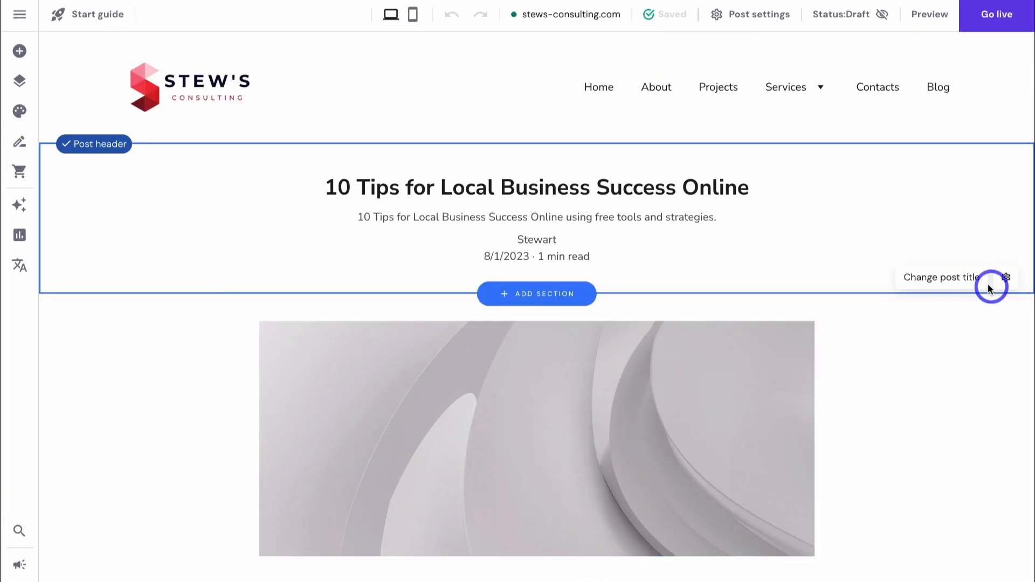
click(939, 281)
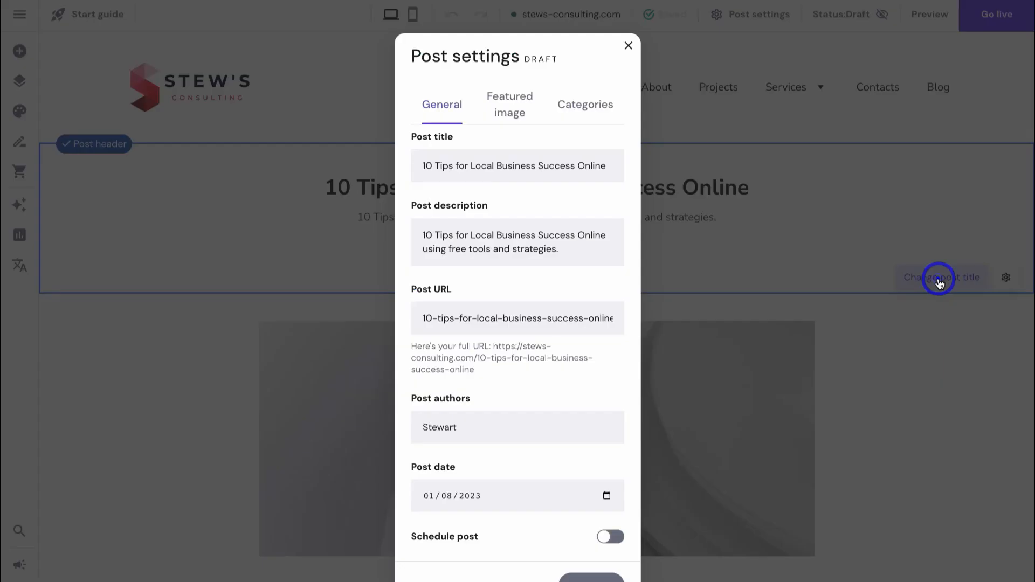
click(511, 105)
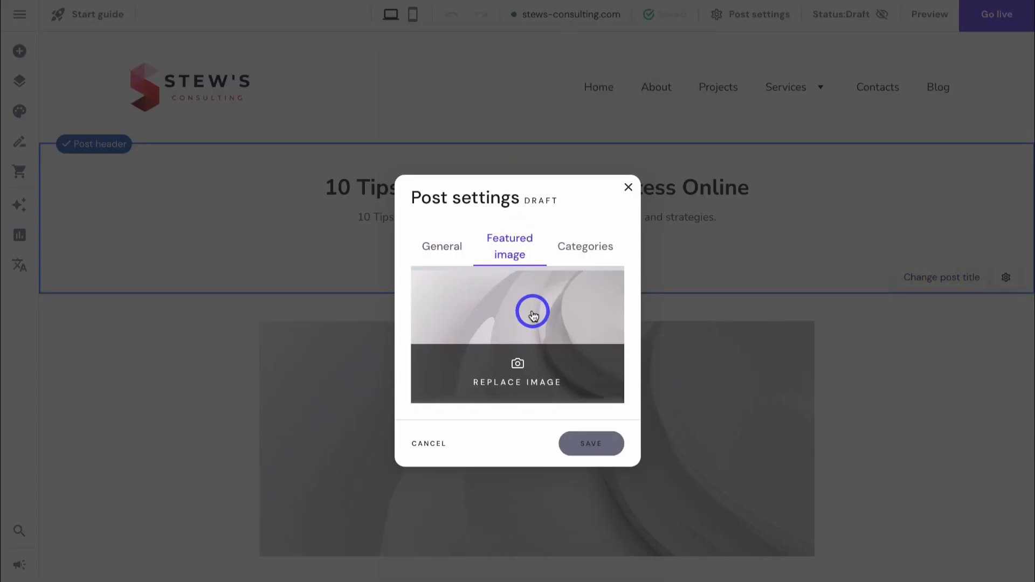
click(492, 375)
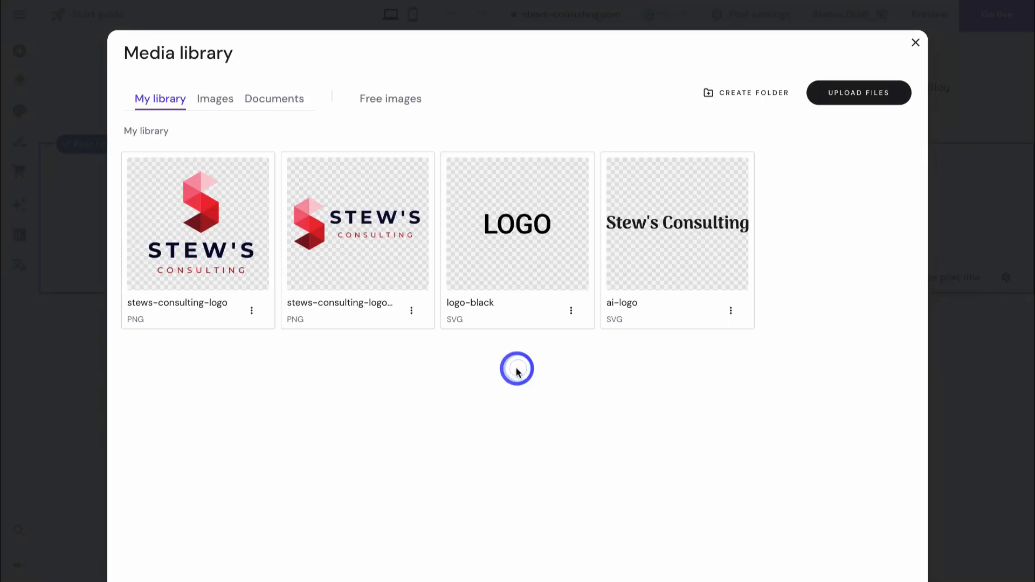
click(392, 102)
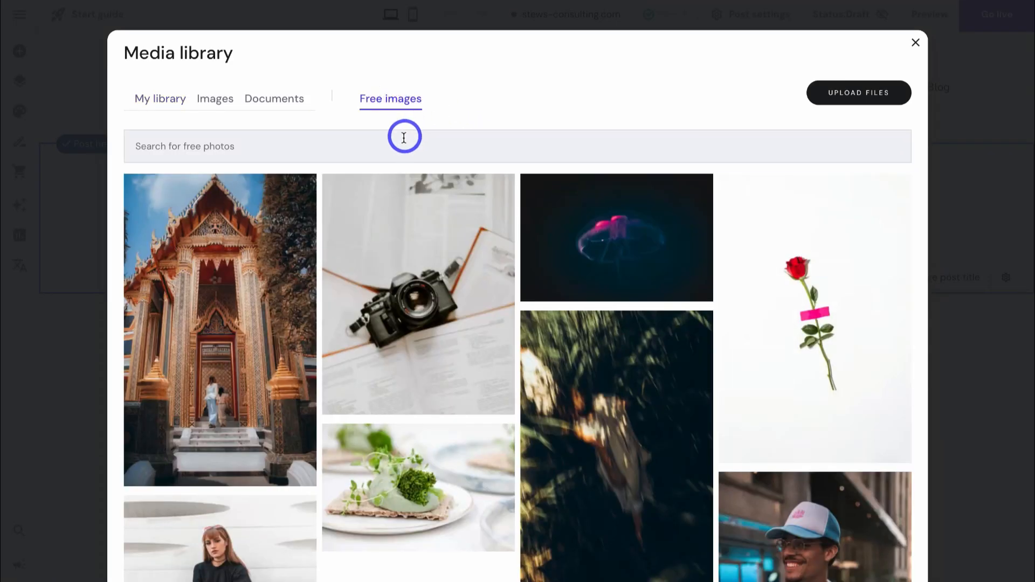
click(403, 136)
text(local business)
click(589, 255)
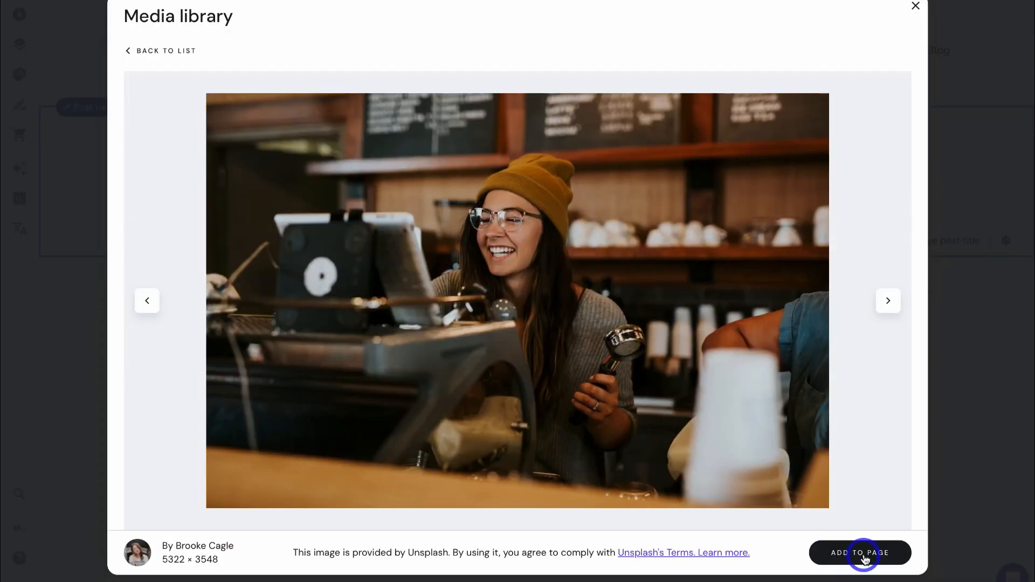
click(862, 554)
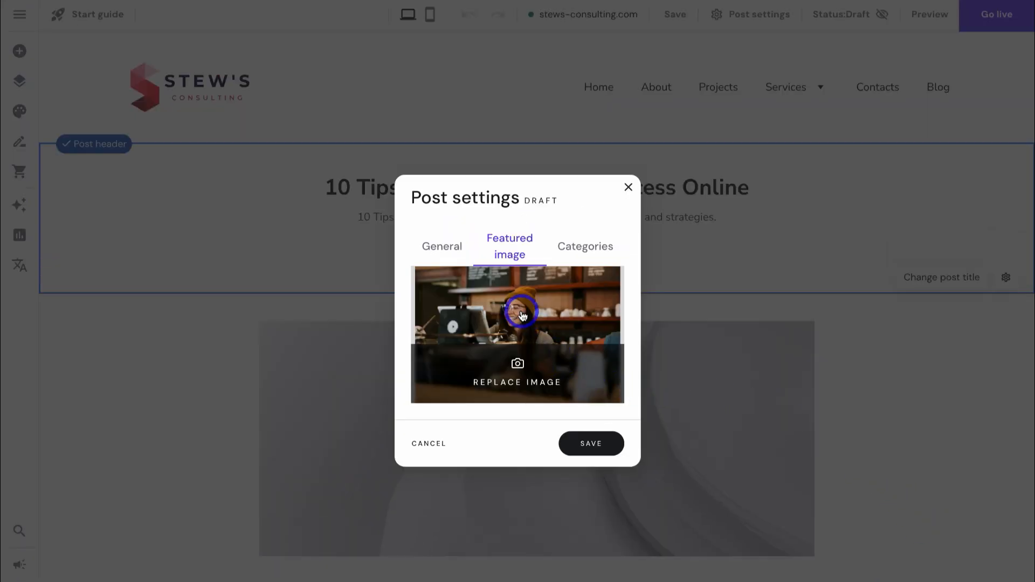
- Give the post the Local Business category and save its settings
click(593, 246)
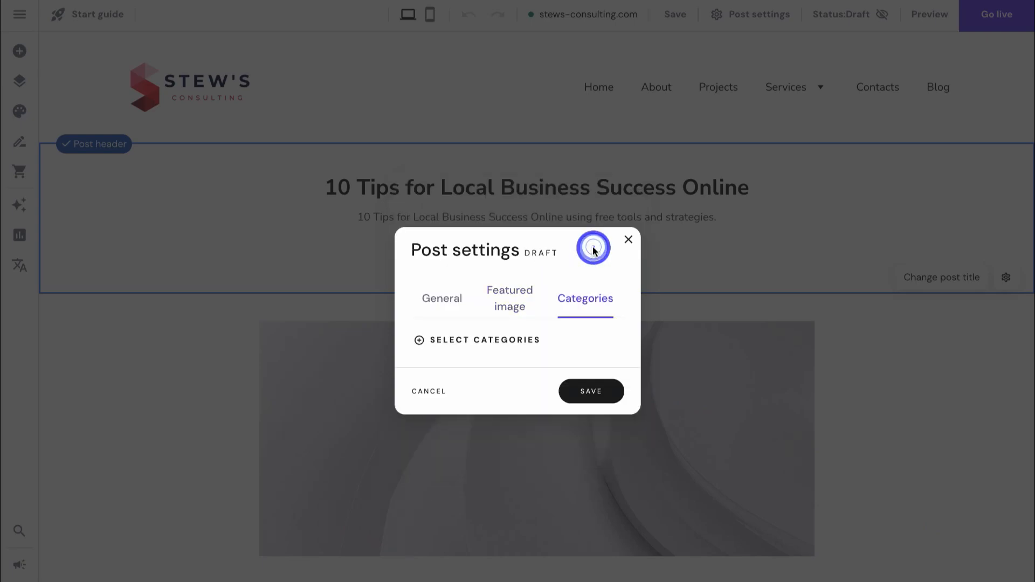
click(492, 341)
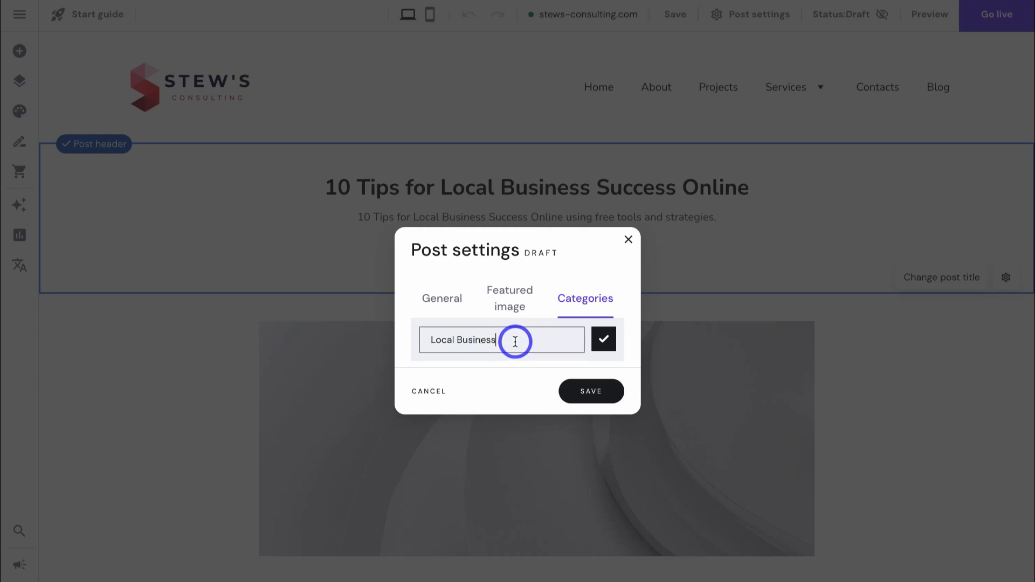
click(583, 394)
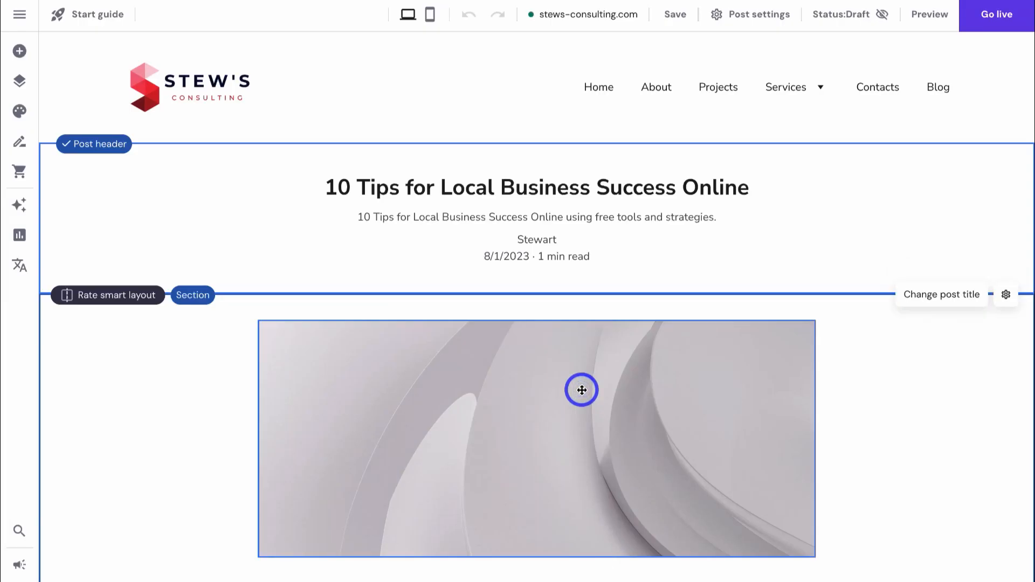
- Generate an AI paragraph for the post body using the post title as topic
scroll(580, 388, down, 3)
drag(208, 458, 226, 469)
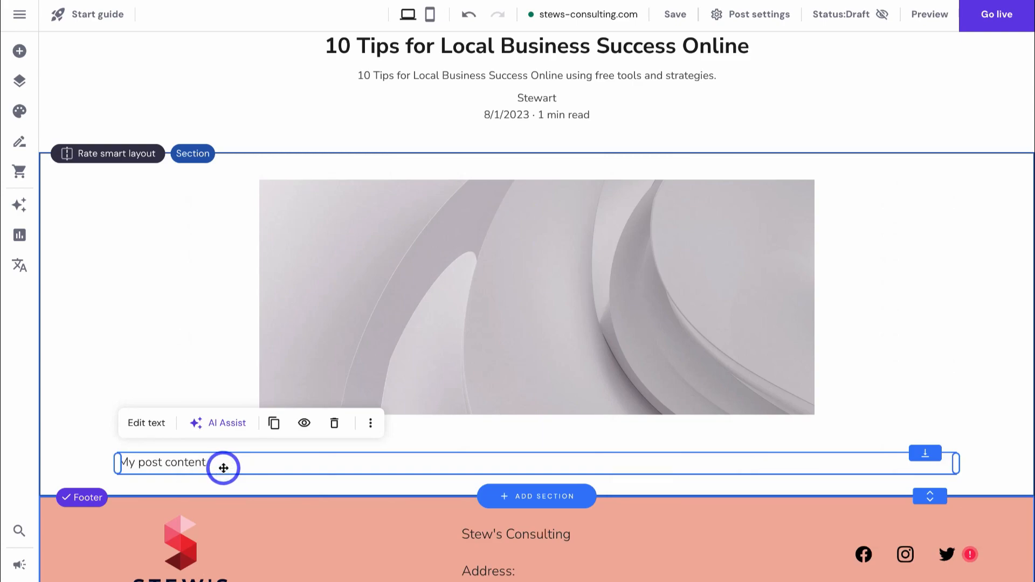
click(220, 424)
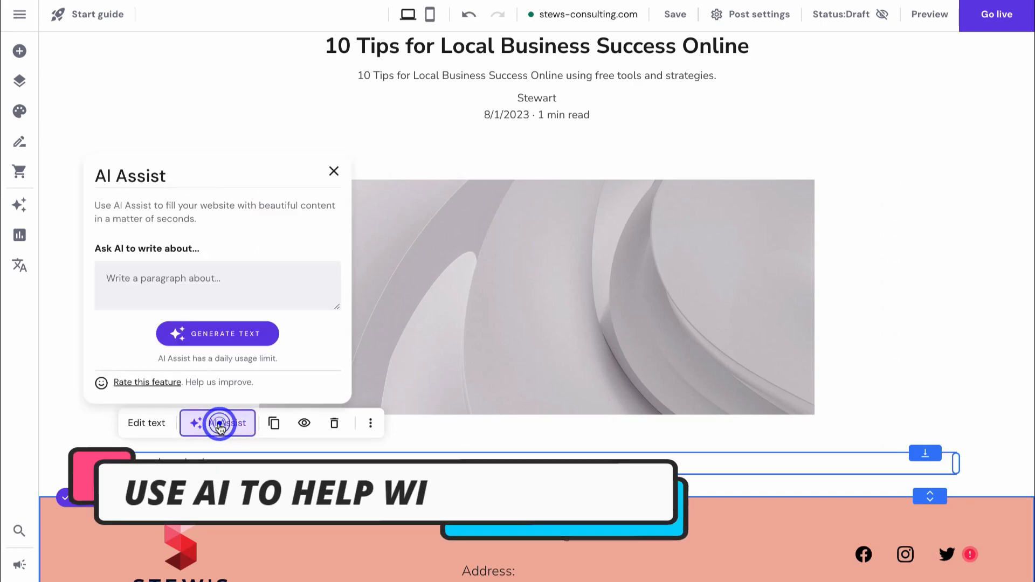
click(149, 286)
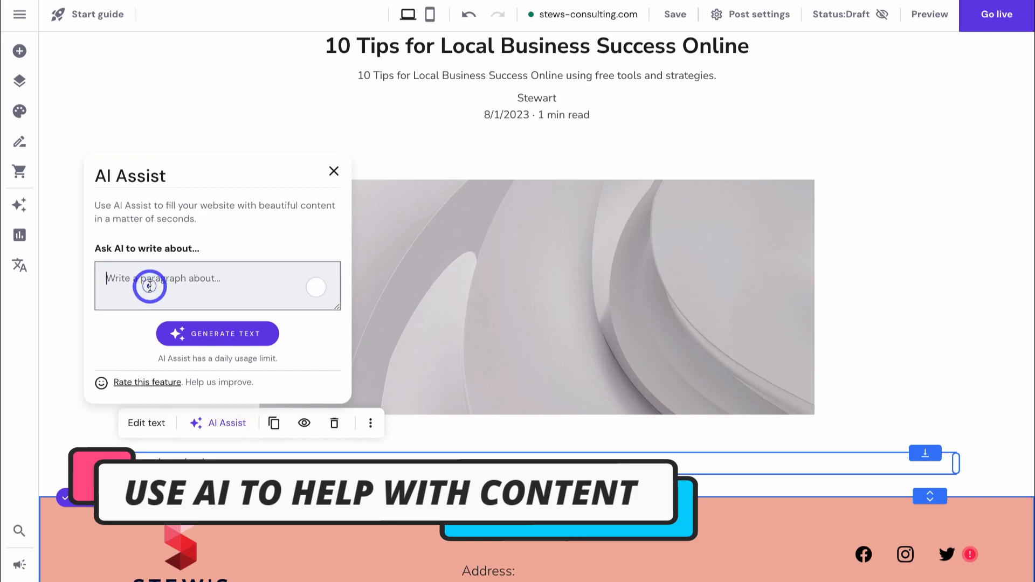
text(10 Tips for Local Business Success Online)
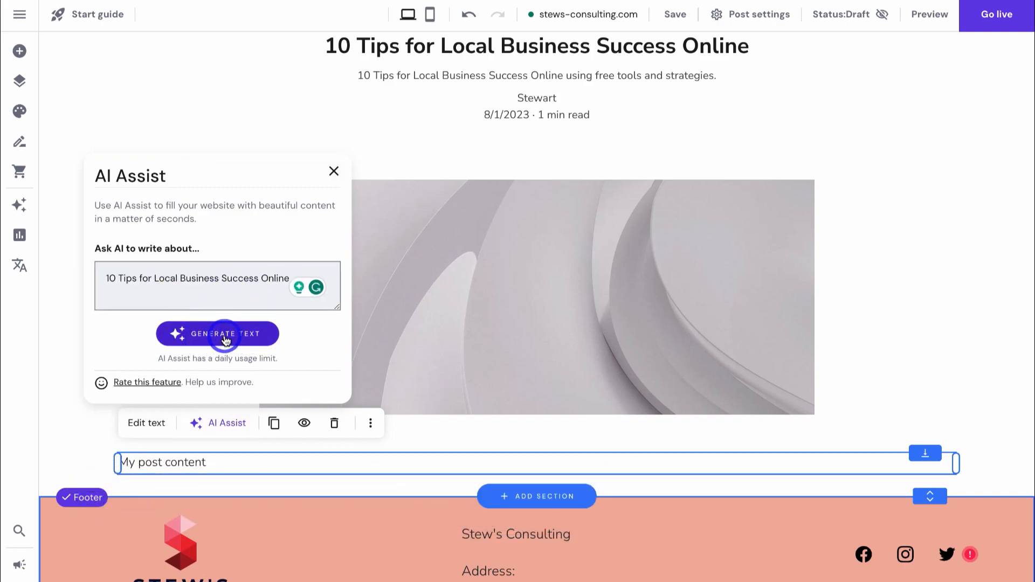
click(226, 337)
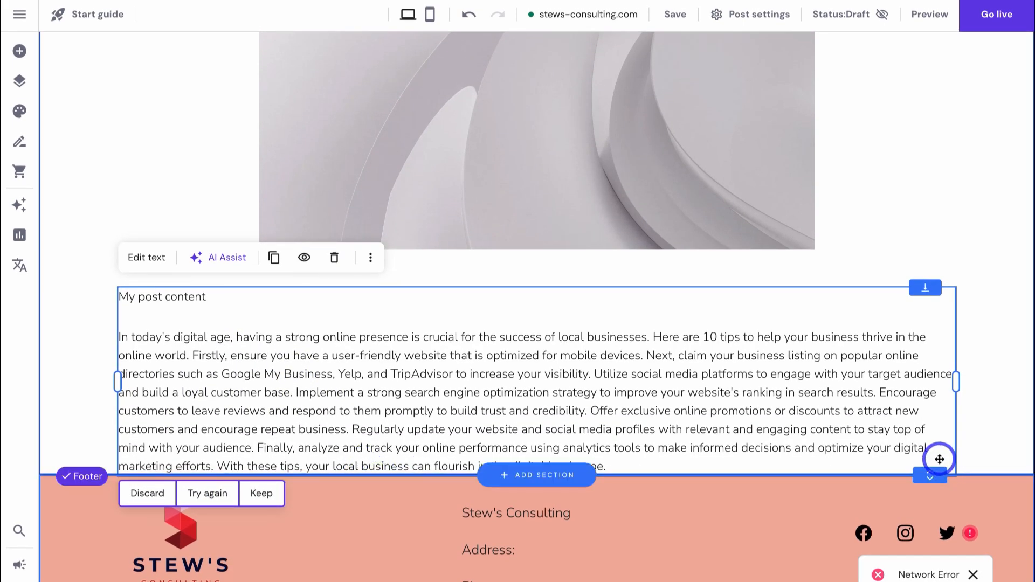
- Enlarge the post section and delete the 'My post content' placeholder line
drag(931, 480, 930, 542)
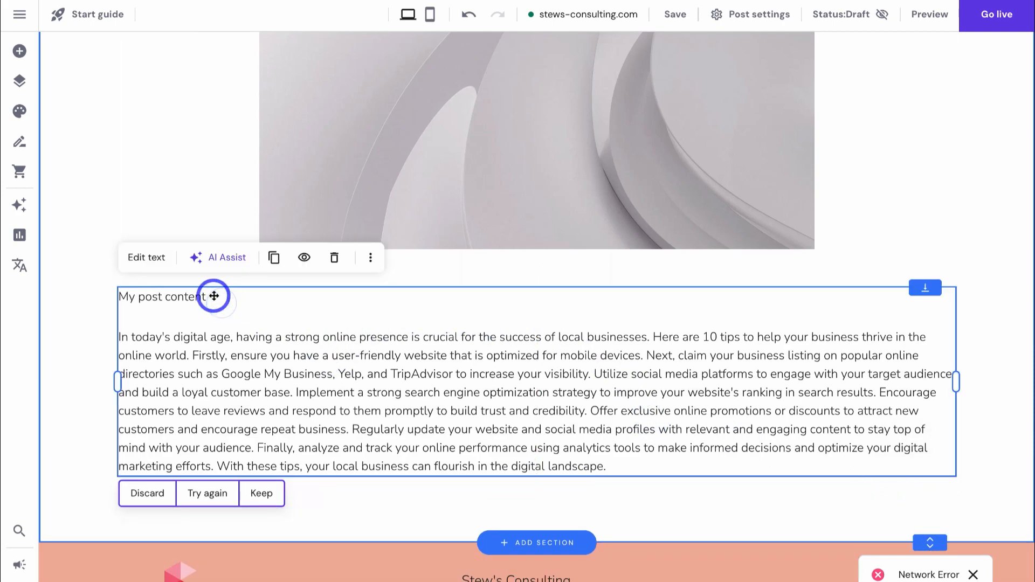
click(154, 258)
triple_click(152, 303)
key(BackSpace)
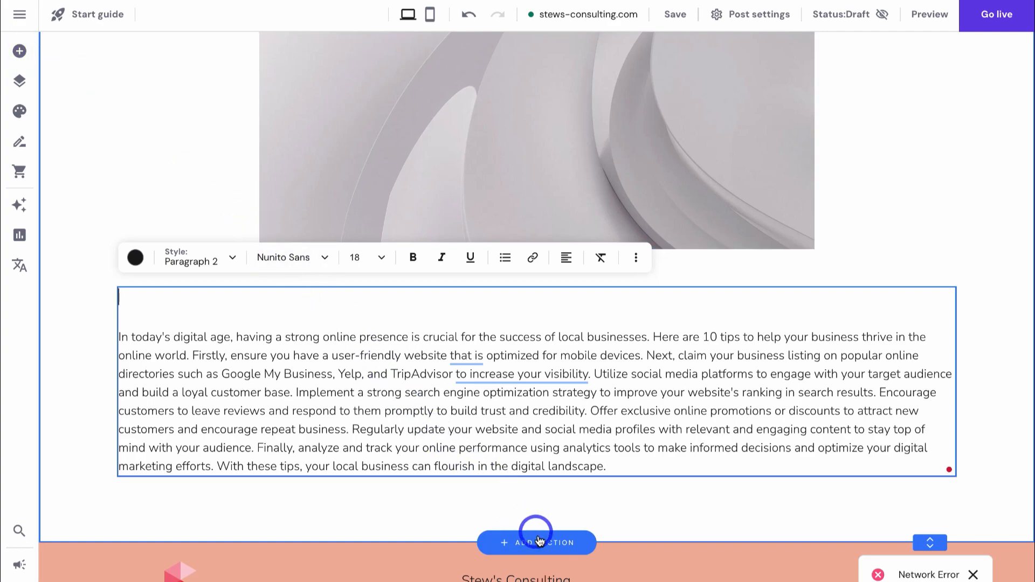
scroll(439, 427, up, 3)
- Replace the post's body image with the coffee-shop stock photo found by searching 'local business'
click(457, 248)
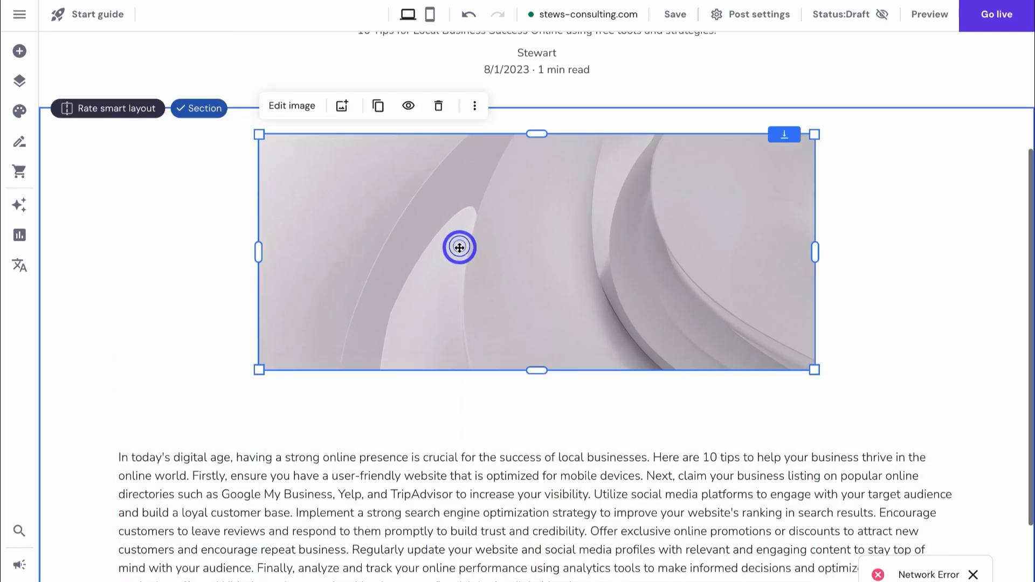
click(341, 105)
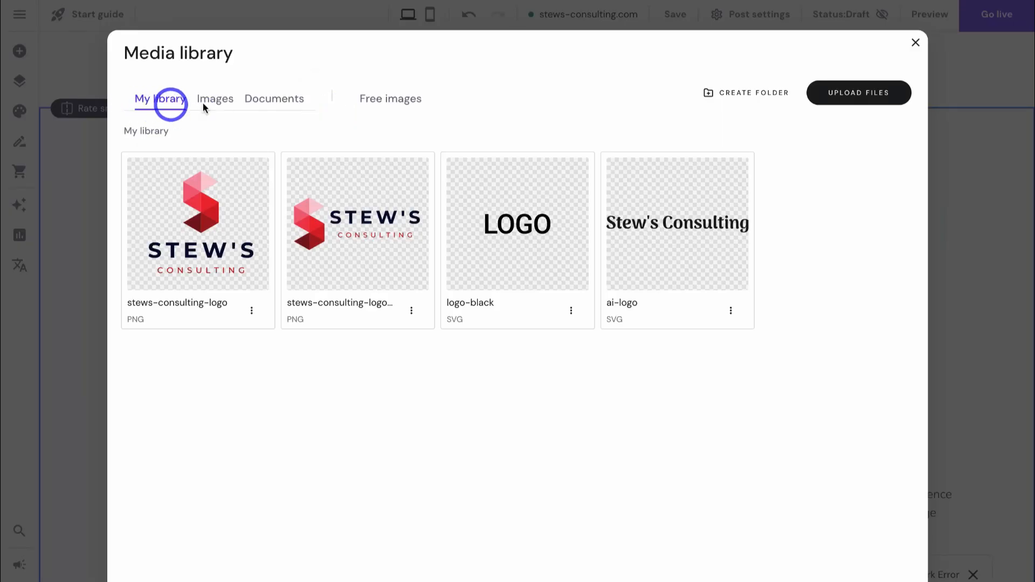
click(388, 105)
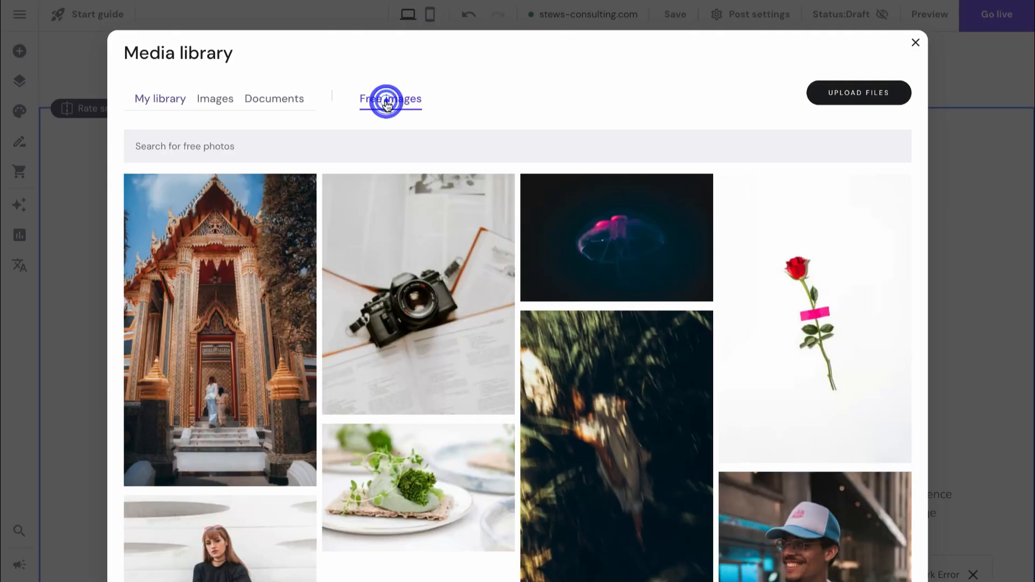
click(302, 146)
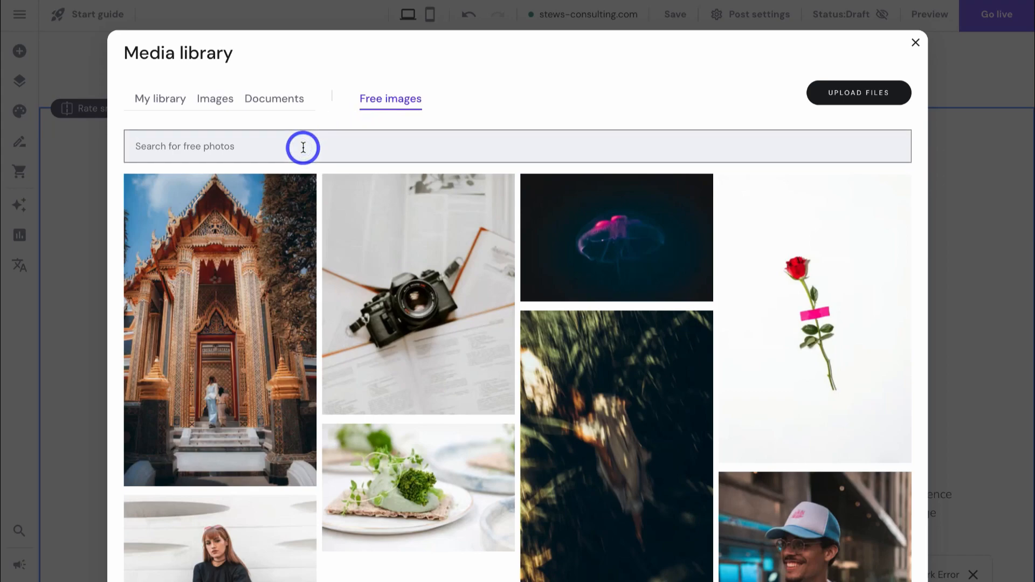
text(local business)
click(576, 186)
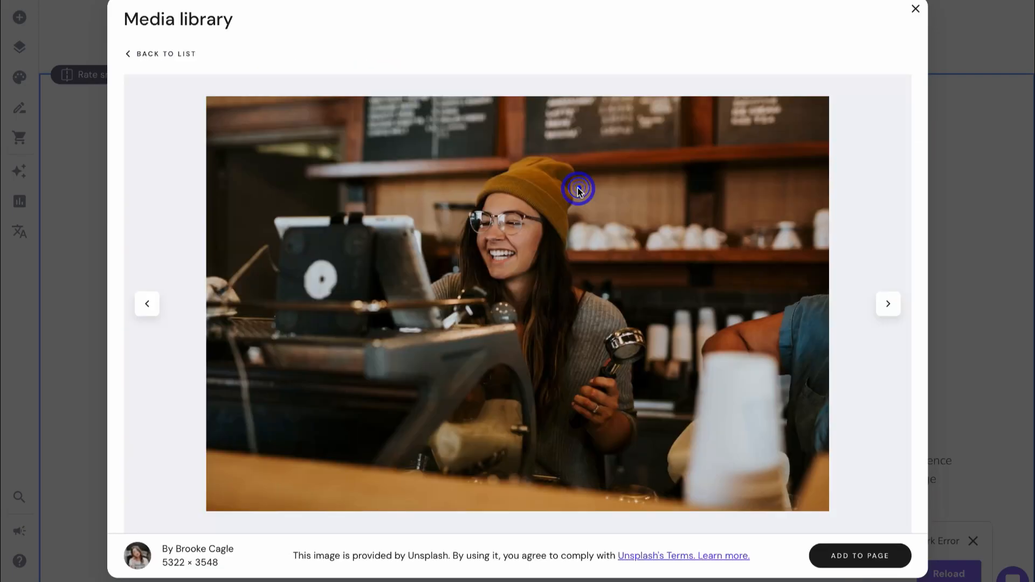
click(884, 558)
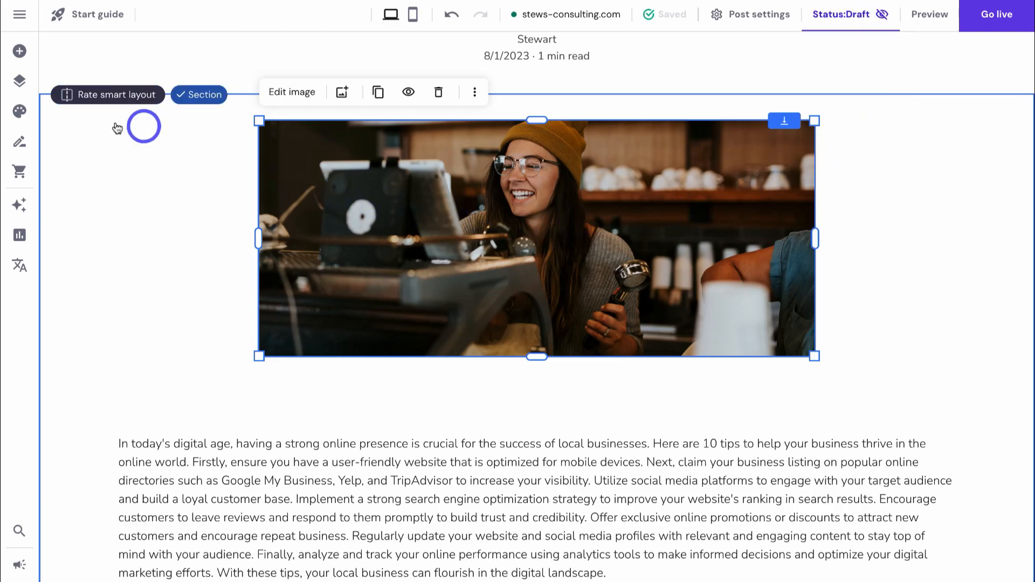
click(21, 144)
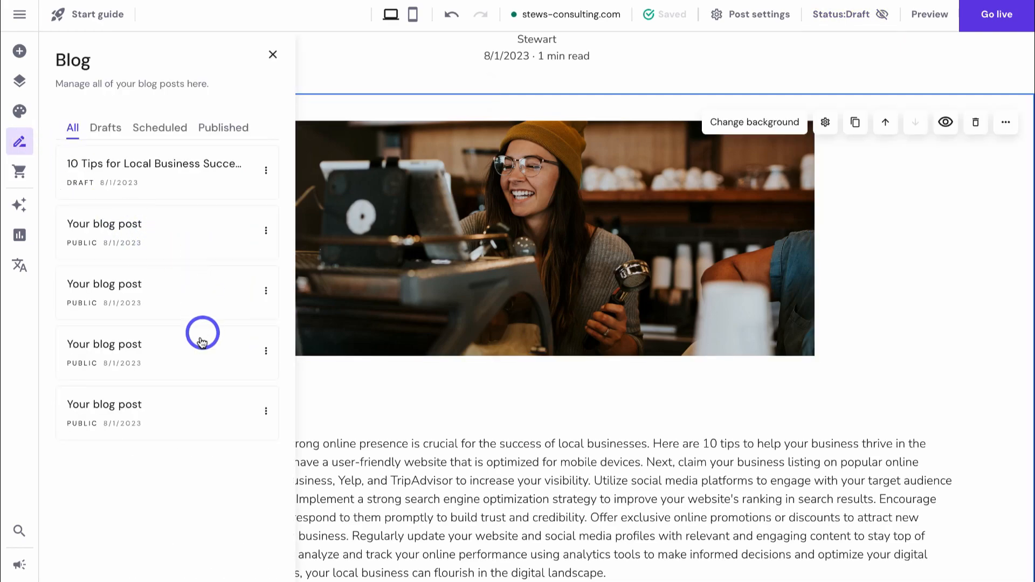
- Delete the sample 'Your blog post' entry and view the Blog page
click(266, 234)
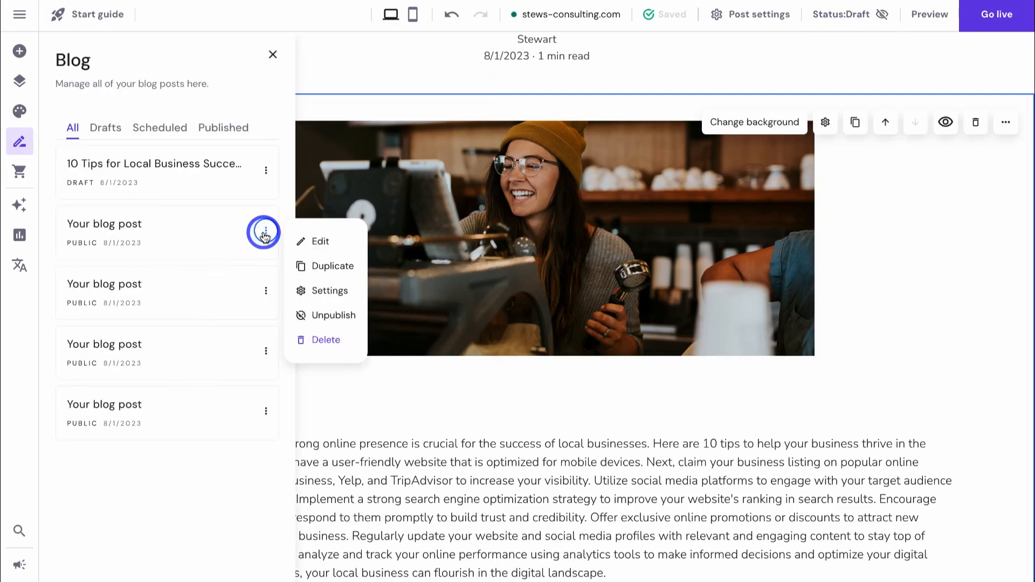
click(326, 340)
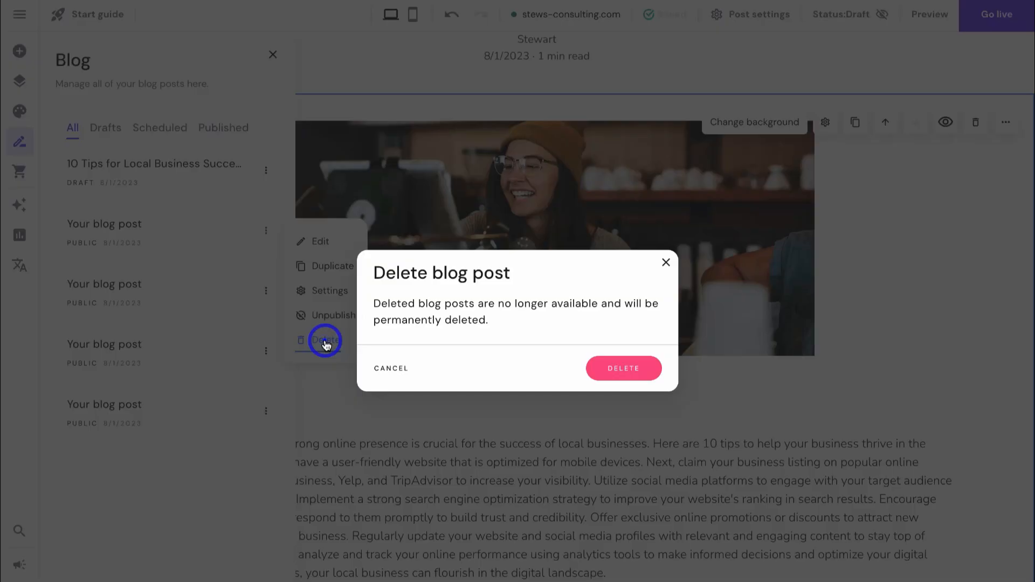
click(589, 364)
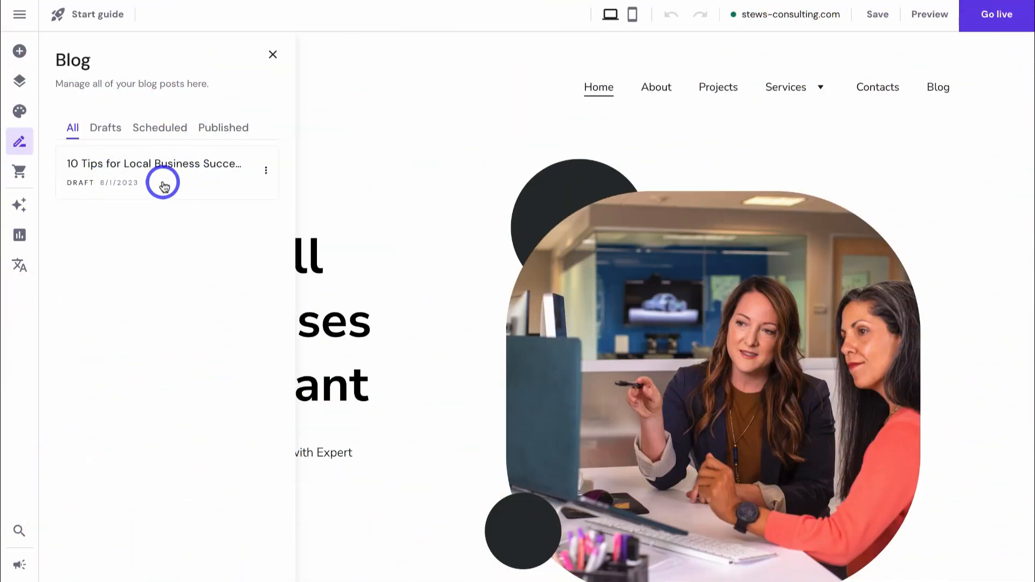
click(941, 88)
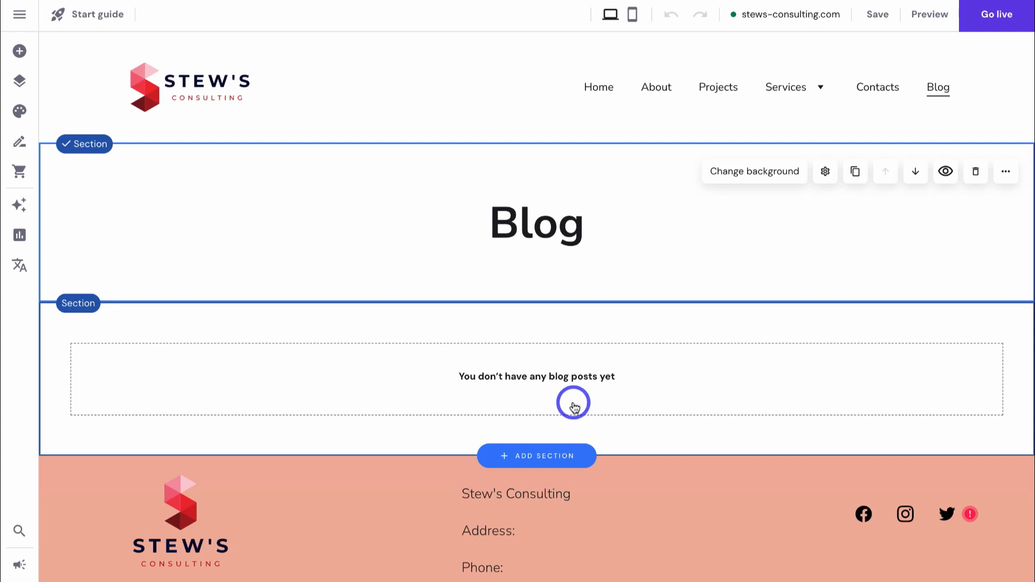
- Publish the '10 Tips for Local Business Success Online' draft and check its card on the Blog page
click(22, 144)
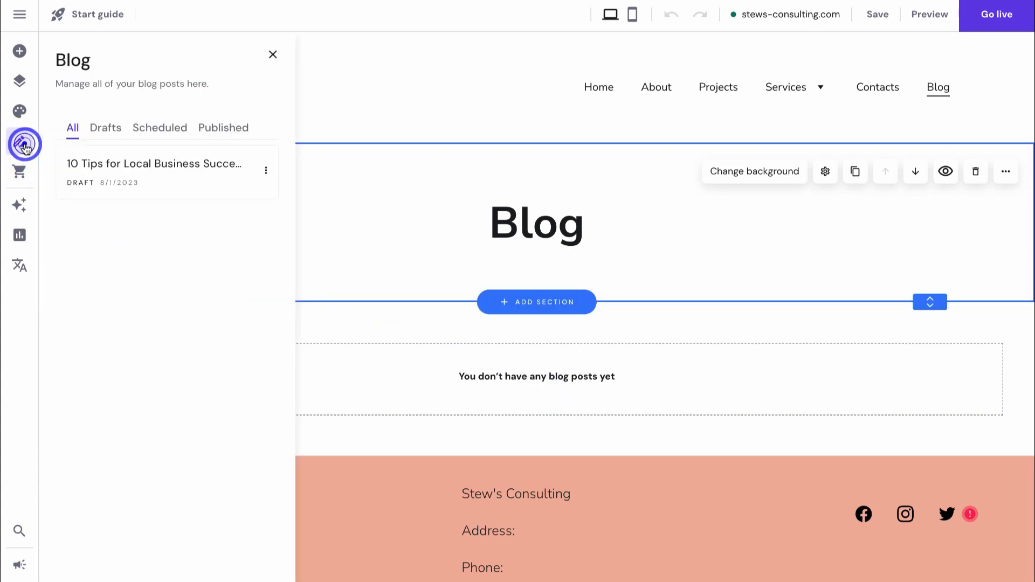
click(265, 171)
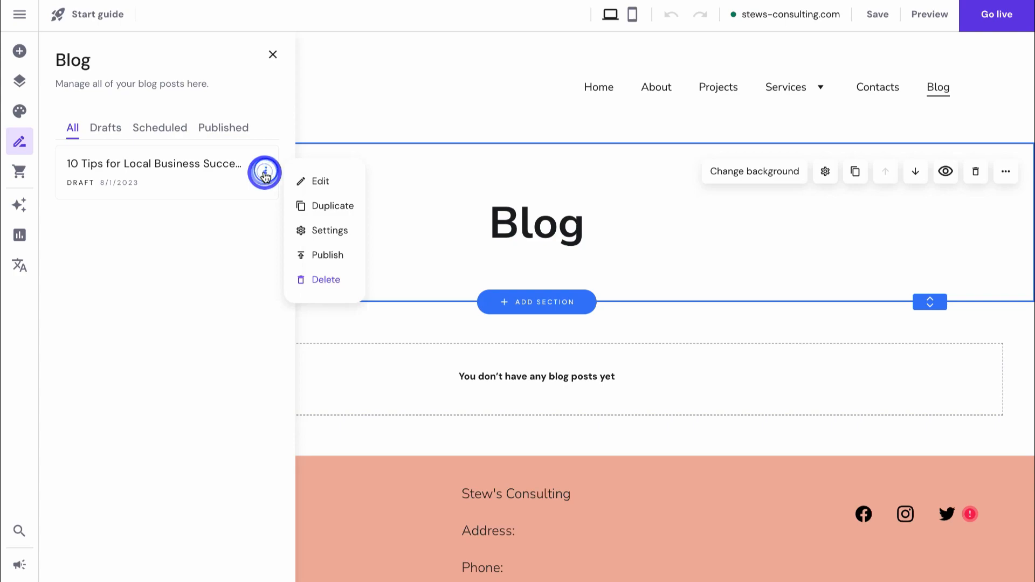
click(324, 257)
scroll(429, 320, up, 5)
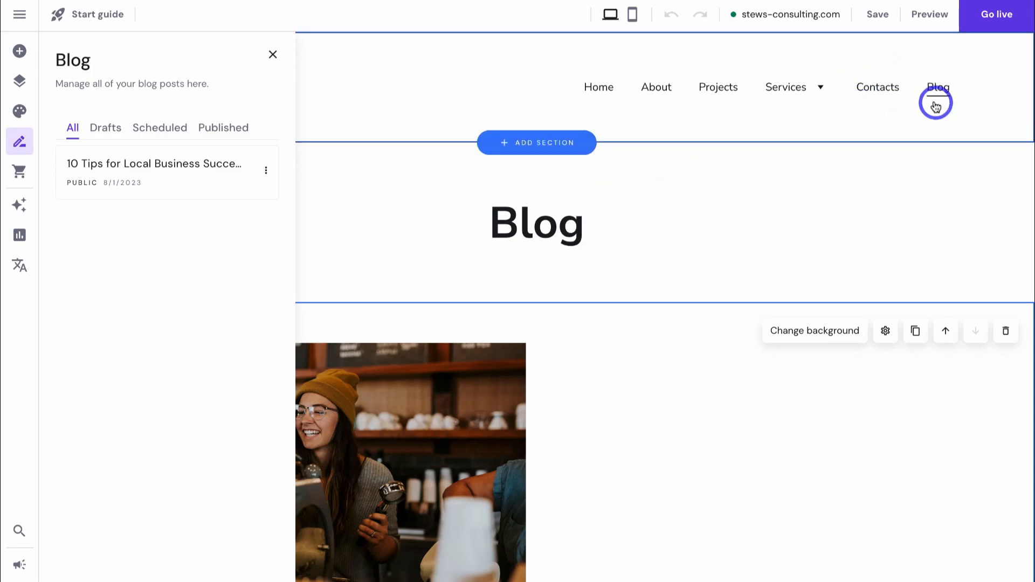
scroll(938, 109, down, 2)
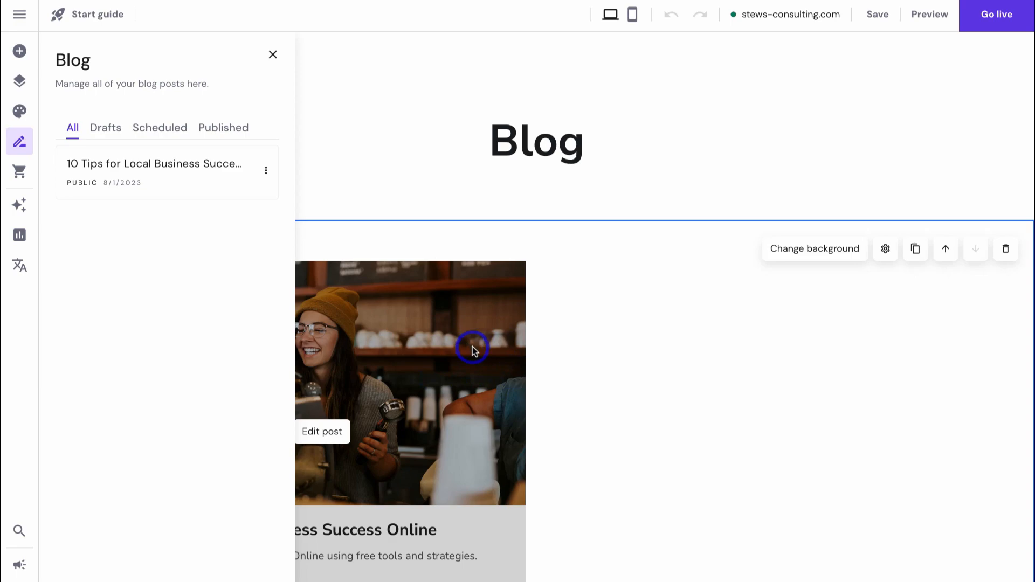
- Add an online store with its handmade-products Store page and view the product pages
click(20, 173)
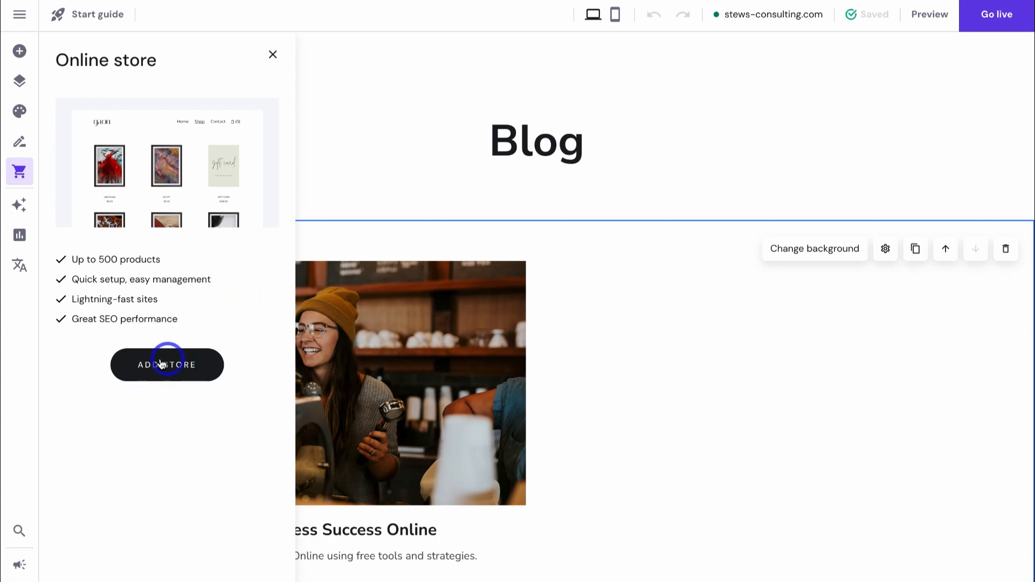
click(177, 372)
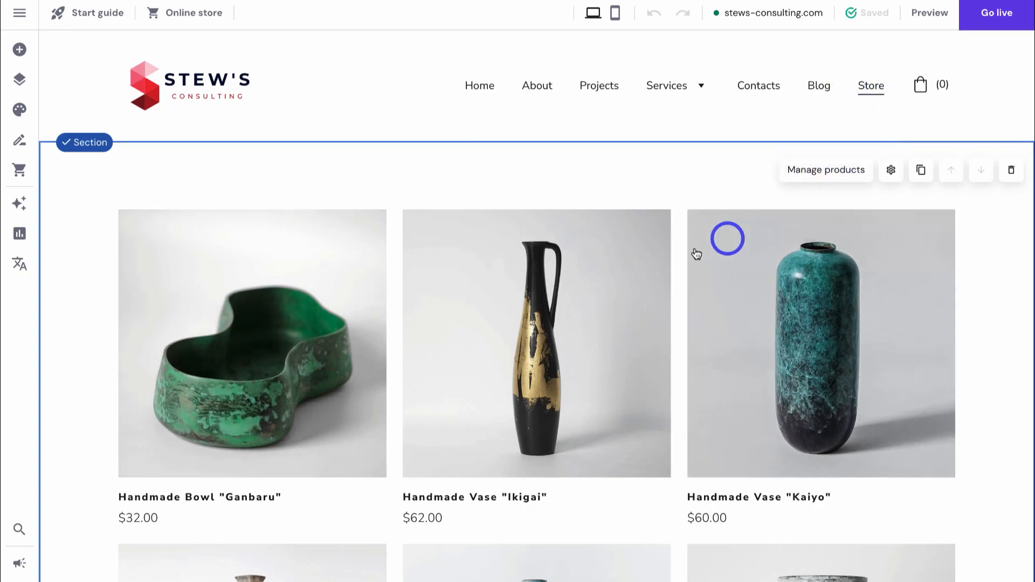
scroll(647, 263, down, 8)
scroll(647, 264, up, 8)
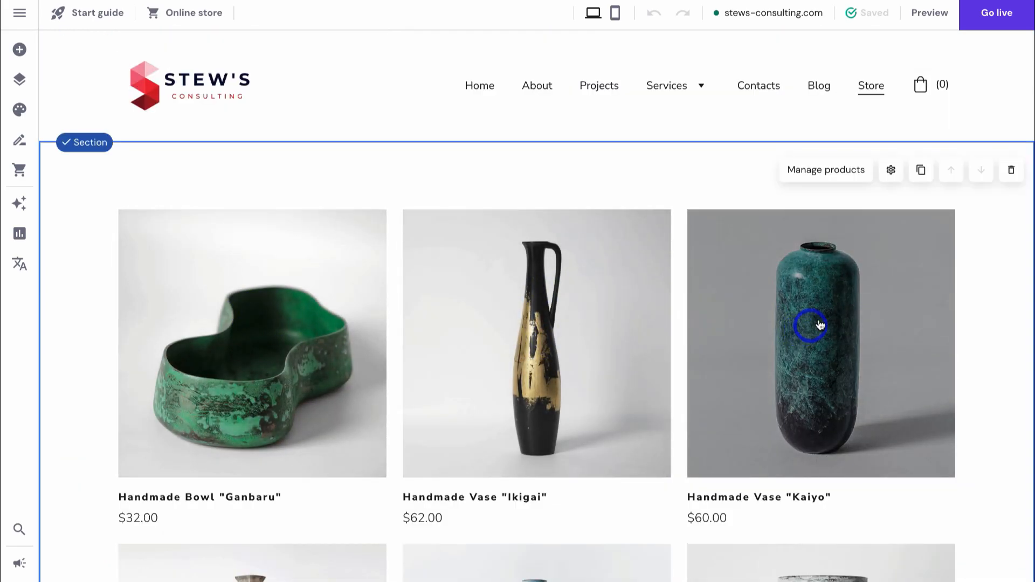
click(826, 170)
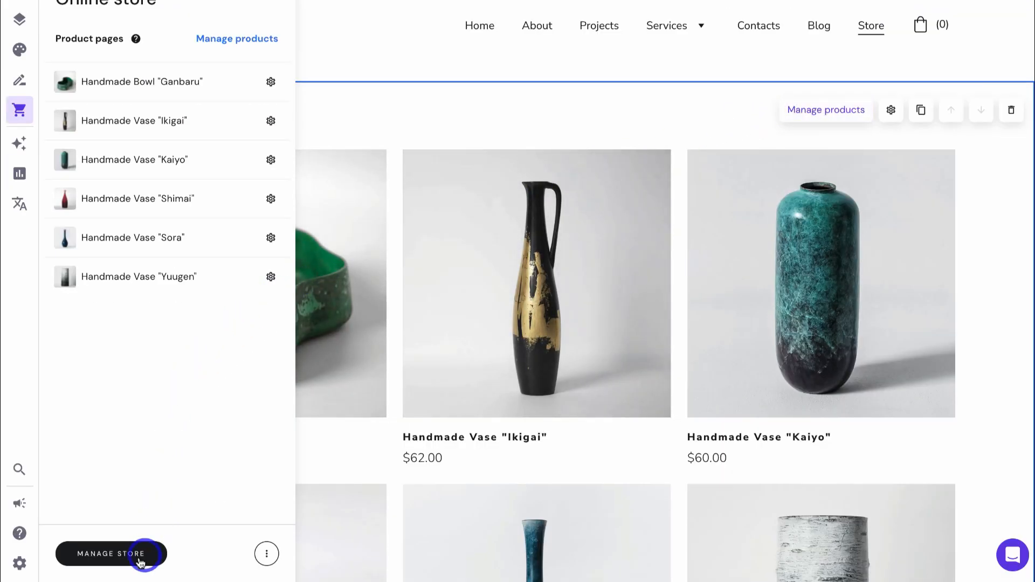
- Finish store manager setup with store name Store, country New Zealand and currency NZD
click(129, 558)
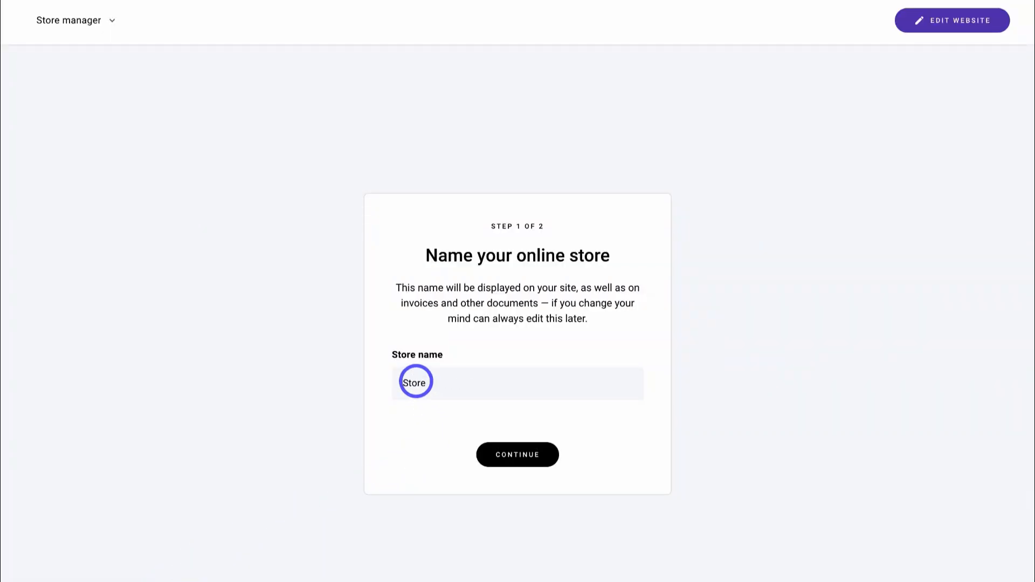
click(513, 454)
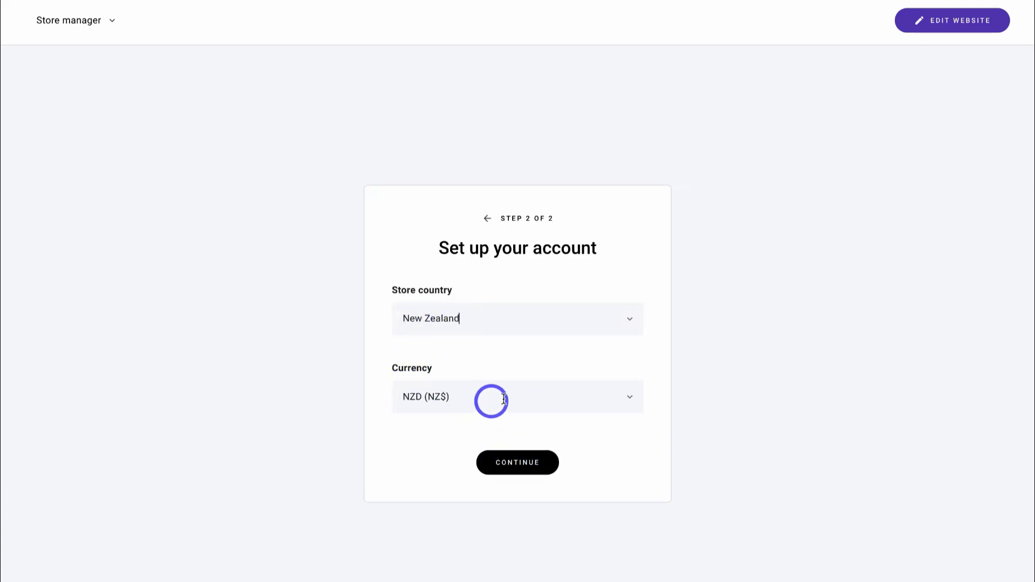
click(524, 466)
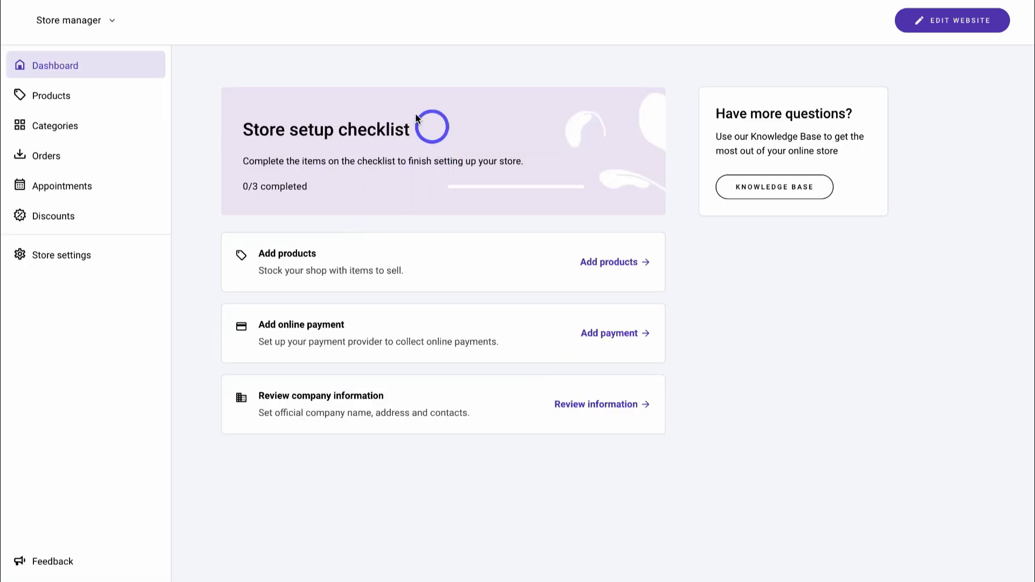
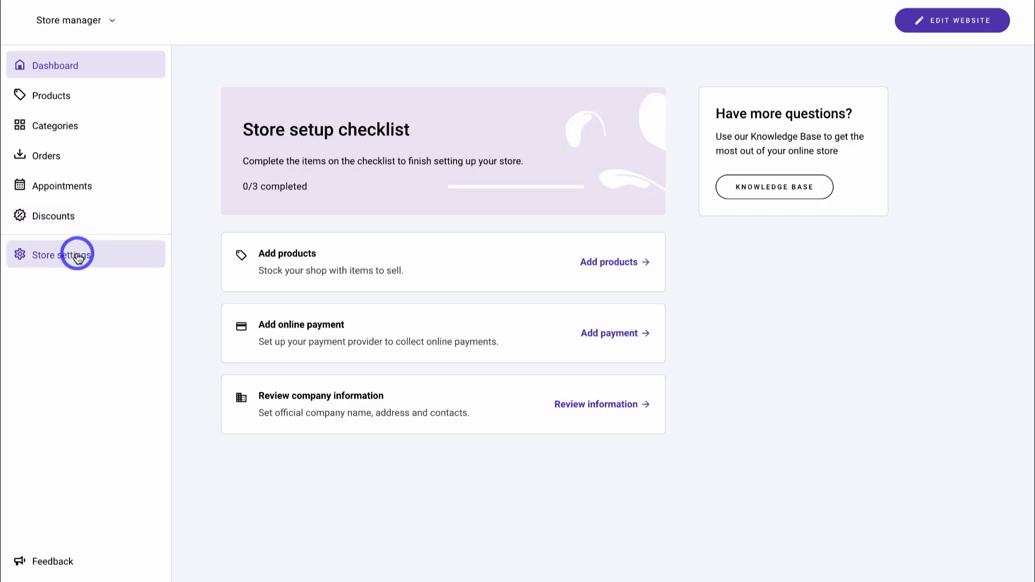
- Go to the store's Products list and start adding a new product
click(98, 98)
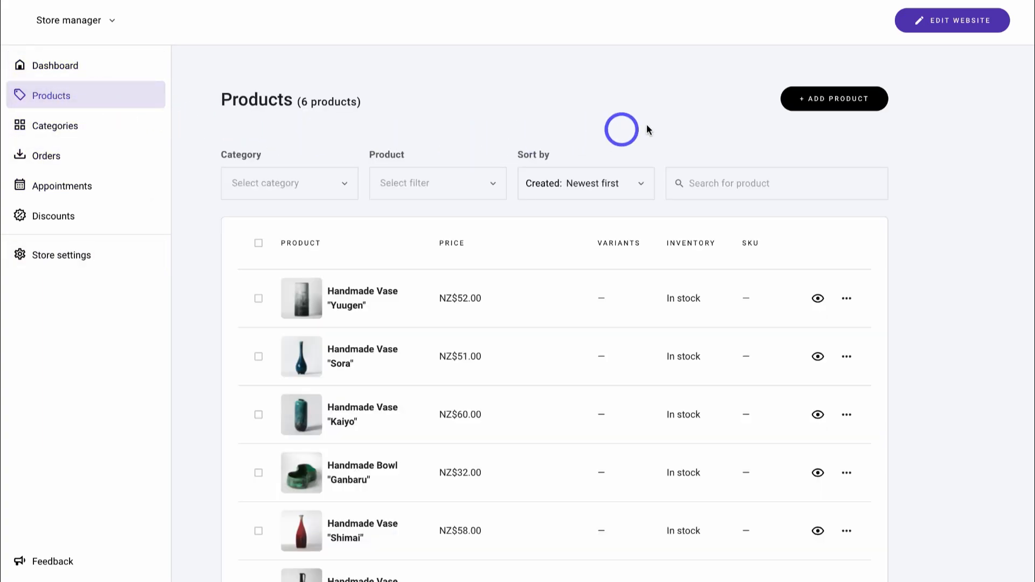
click(822, 99)
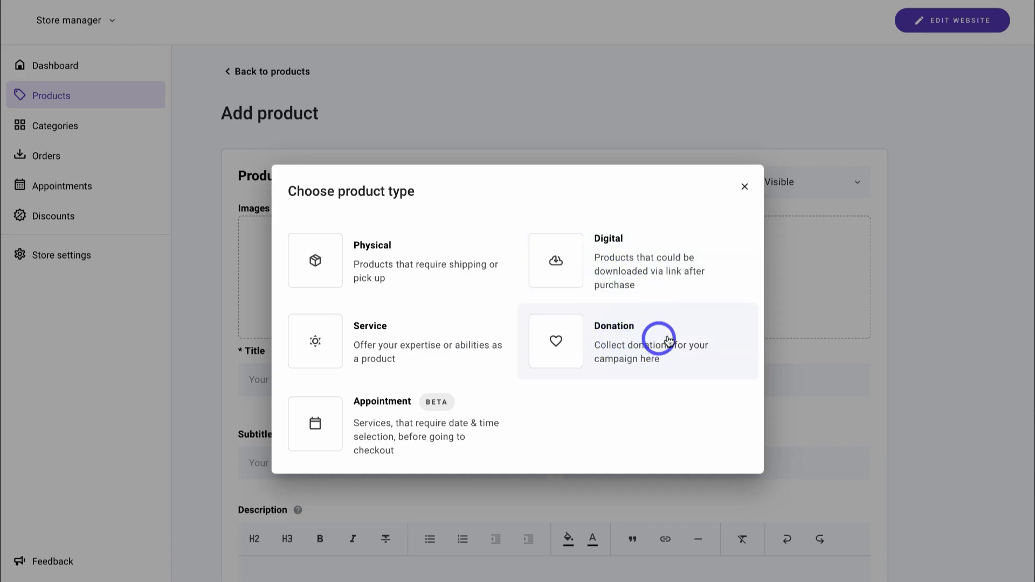
- Create a digital product and upload Go Digital Now - YouTube.png as its image
click(646, 275)
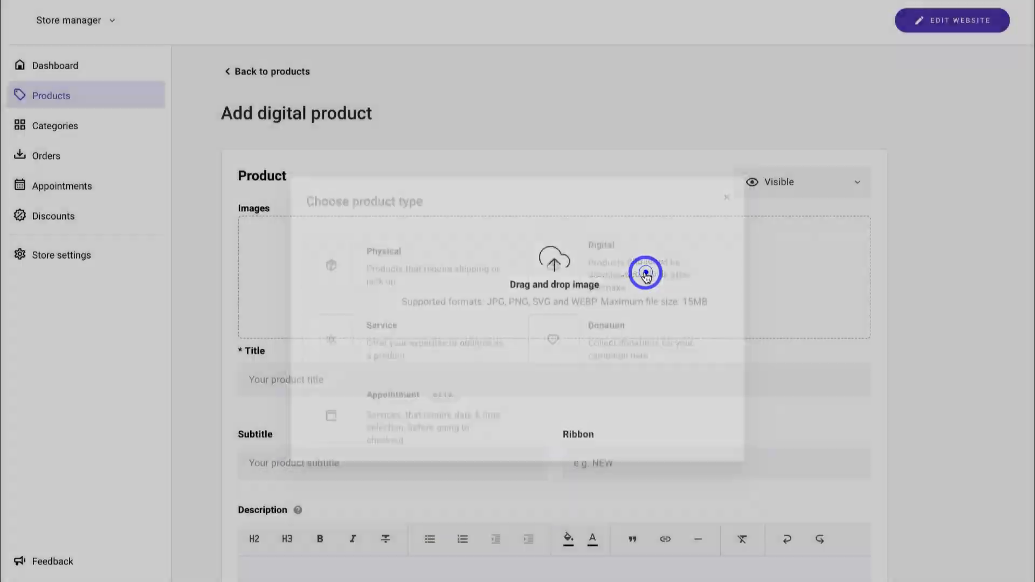
scroll(605, 256, down, 4)
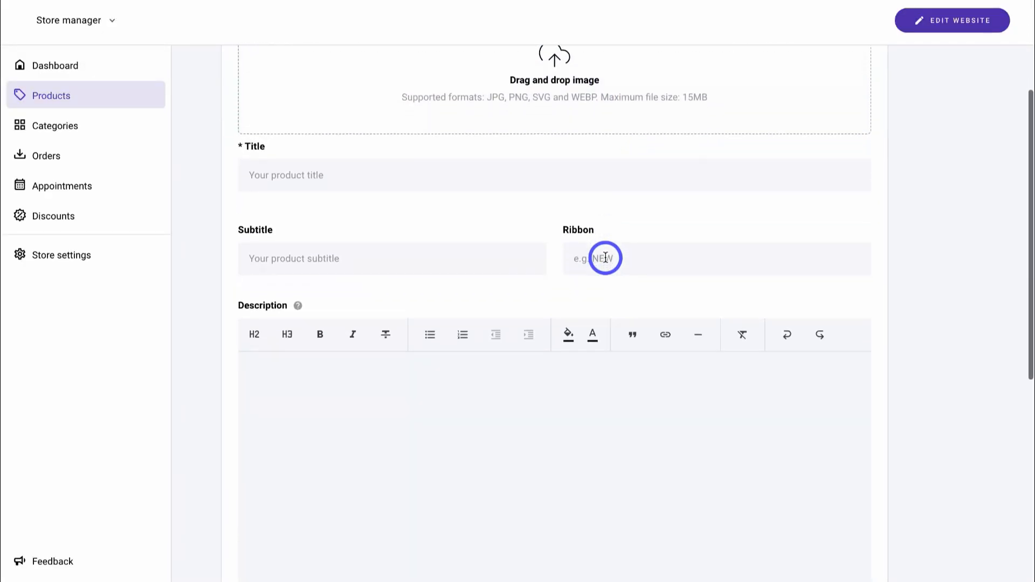
scroll(605, 257, down, 2)
scroll(605, 257, up, 6)
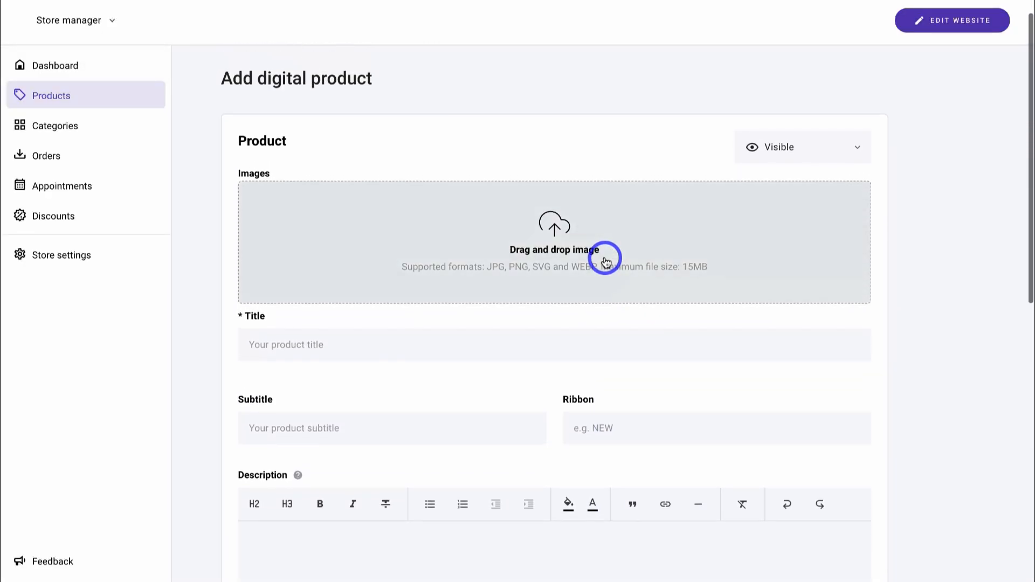
scroll(606, 263, up, 1)
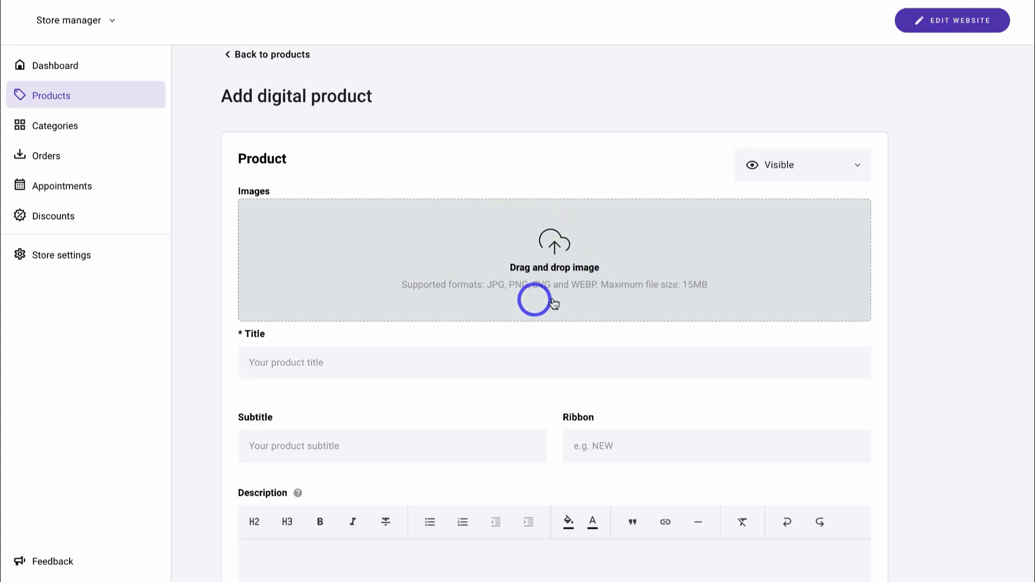
click(587, 270)
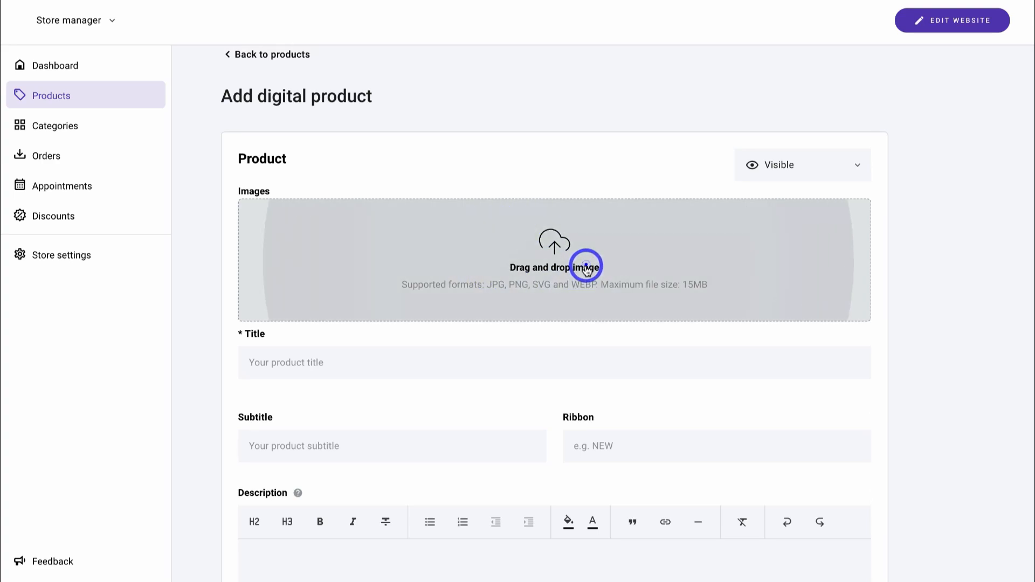
click(598, 283)
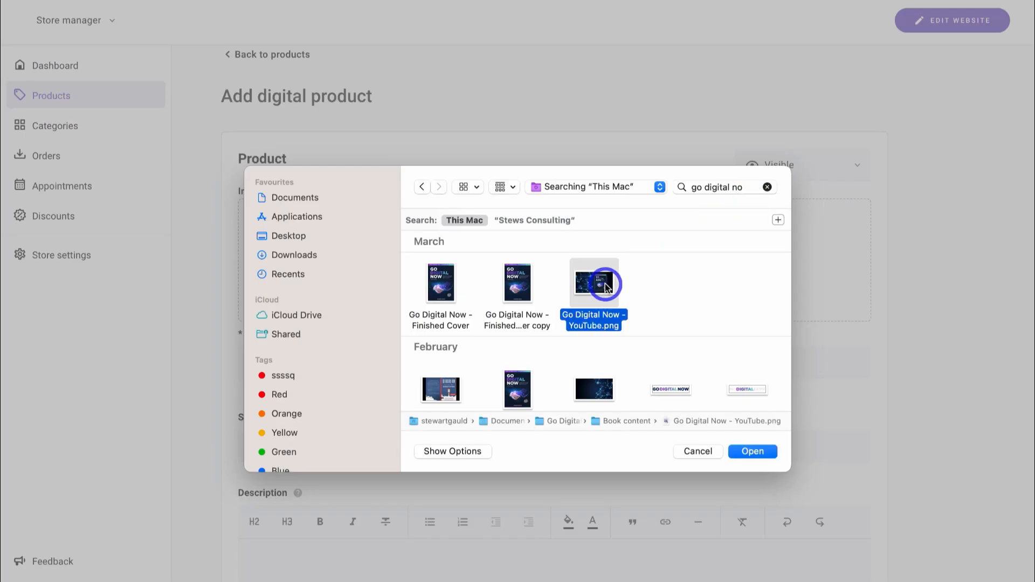
click(753, 451)
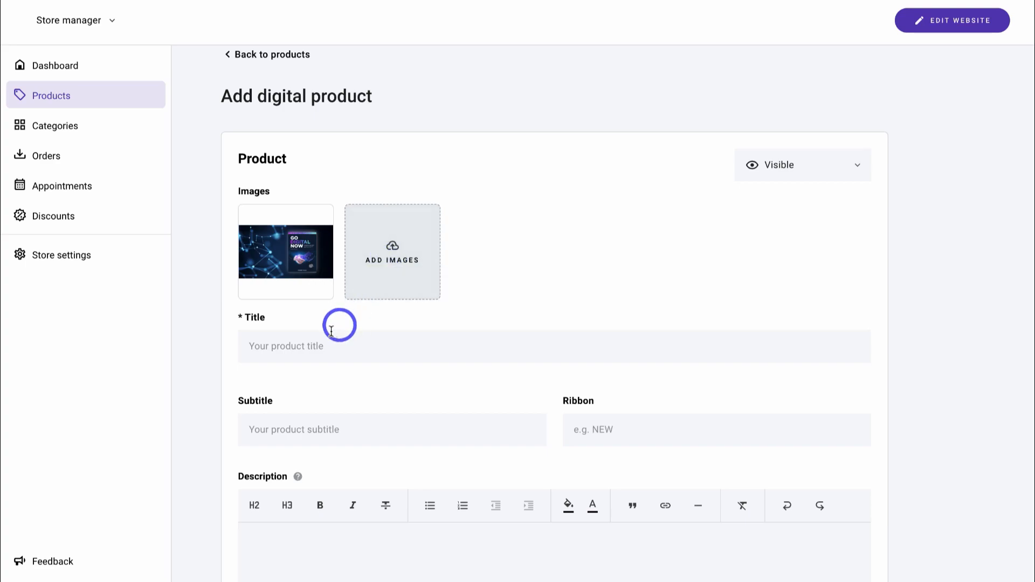
- Enter the subtitle 'The Ultimate Small Business Playbook' for the product
click(285, 429)
text(The Ultimate Small Business Playbook)
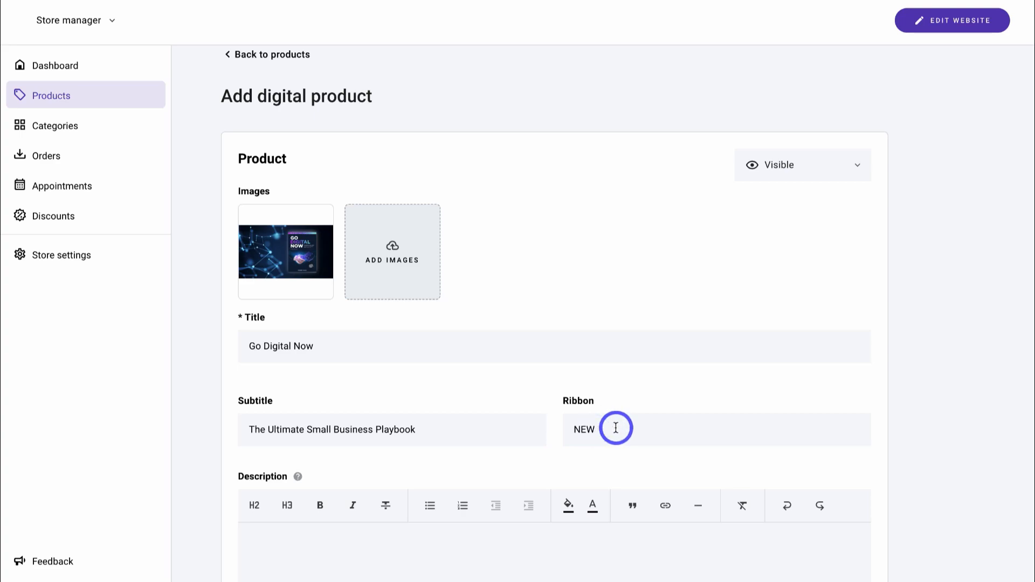
scroll(616, 427, down, 4)
click(408, 366)
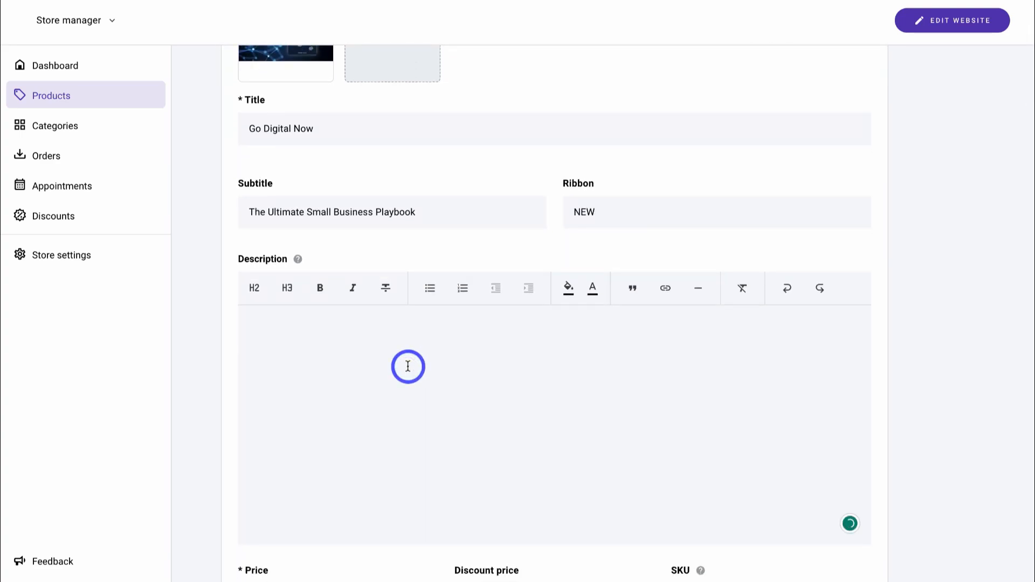
- Paste the prepared description into the Go Digital Now product
text(The one book that every small business owner must own... Actionable ebook to launch, navigate and transform your small business online so that you can absolutely THRIVE in a digital world!  Simple, understandable and actionable playbook for any aspiring or current small business owner. In this book, you’ll learn how to set up your current small business online, and for those that don’t have a business, I will help you launch your small business the right way in a digital-first world. This is by leveraging the actionable information, tools and strategies that I have packed into this dynamic all-in-one business resource for small business owners. This is the Ultimate Small Business Playbook that every small business owner needs!)
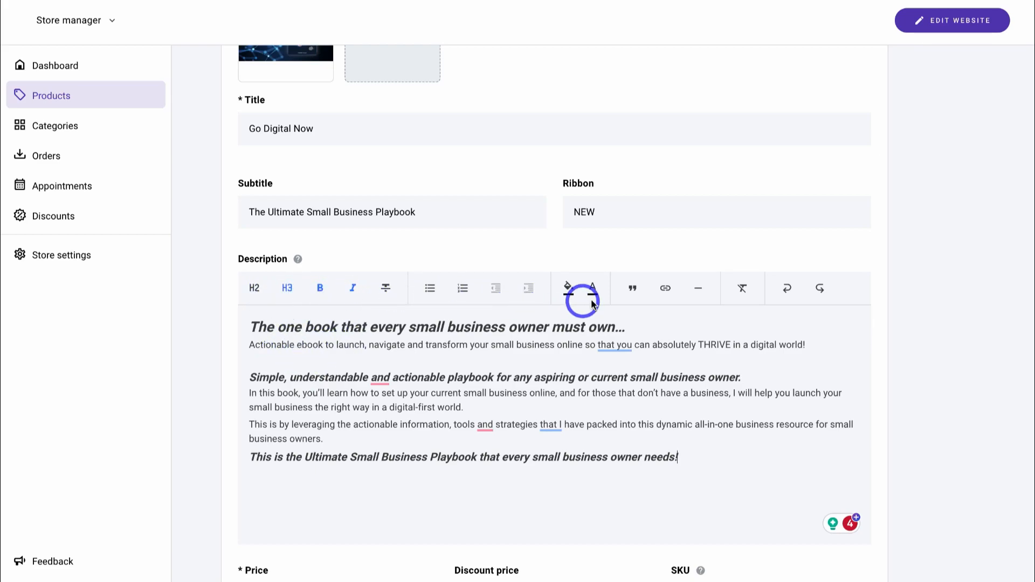
scroll(488, 296, down, 7)
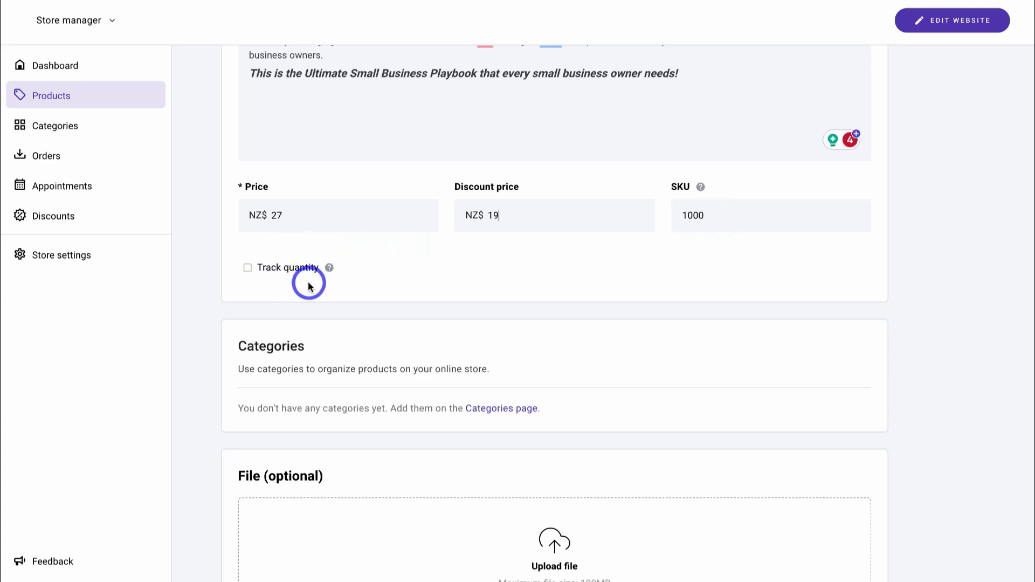
scroll(309, 286, down, 2)
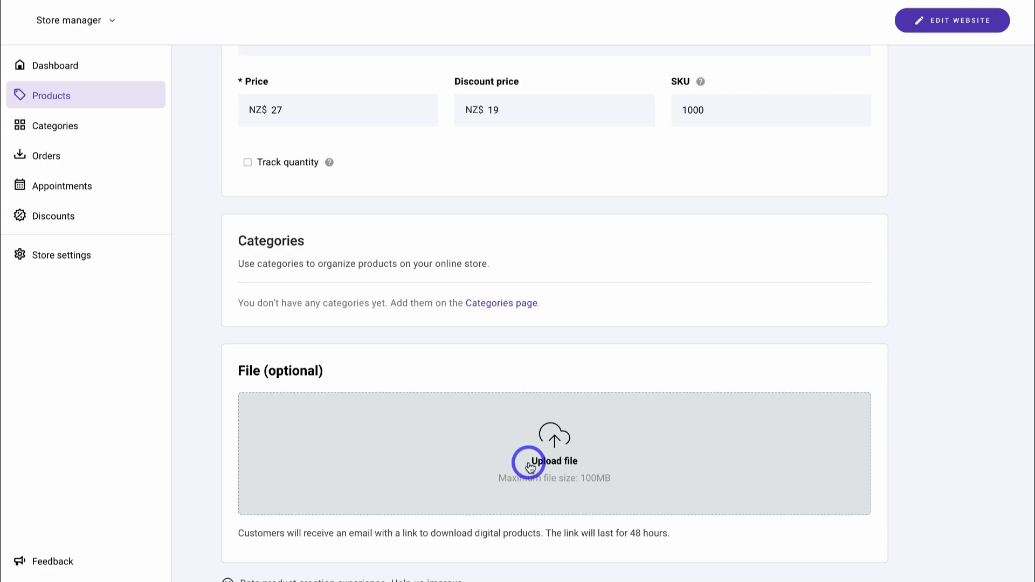
- Attach the ebook PDF as the downloadable file and save the product
click(530, 466)
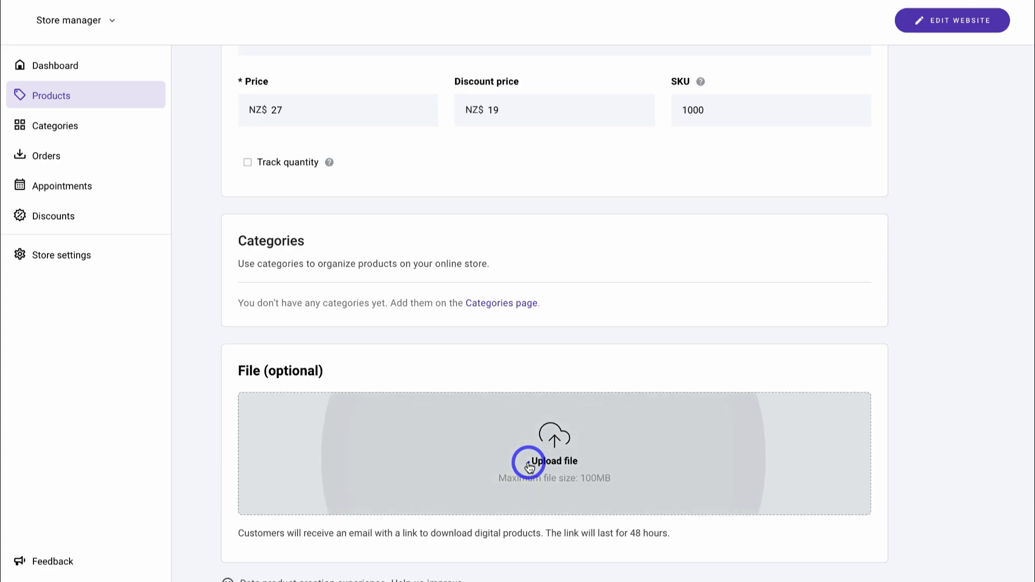
click(444, 250)
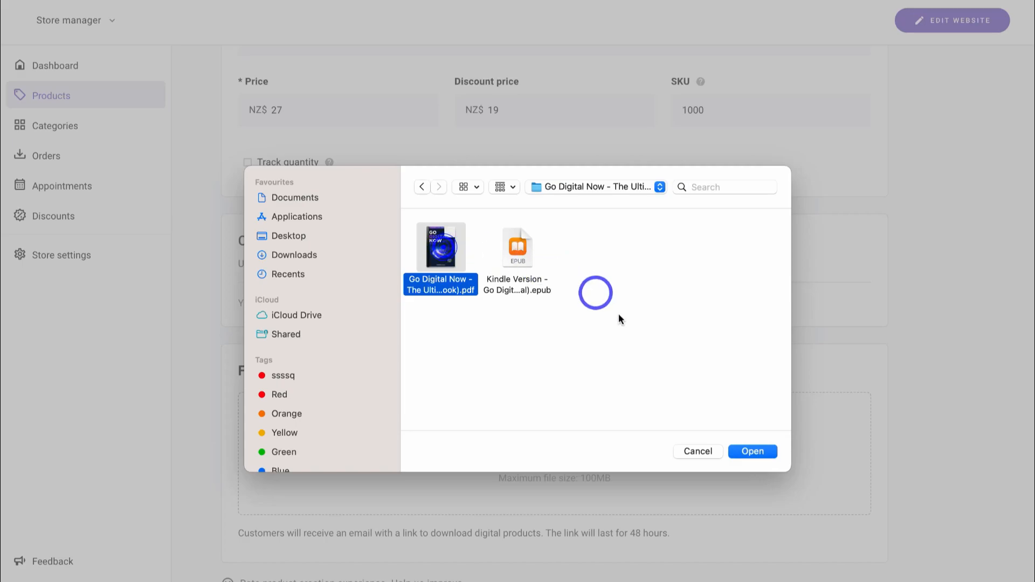
click(743, 448)
scroll(766, 431, down, 2)
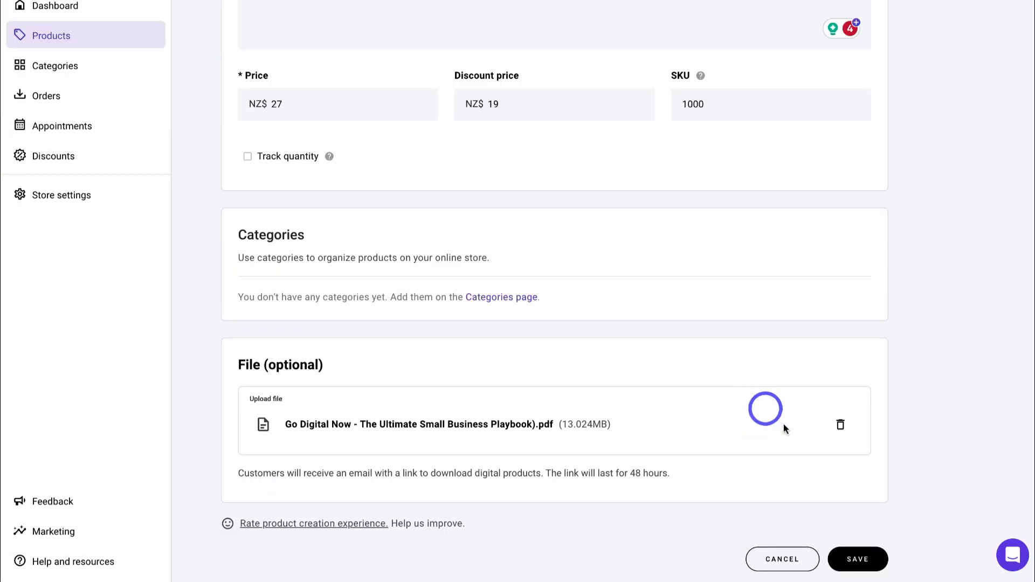
click(860, 558)
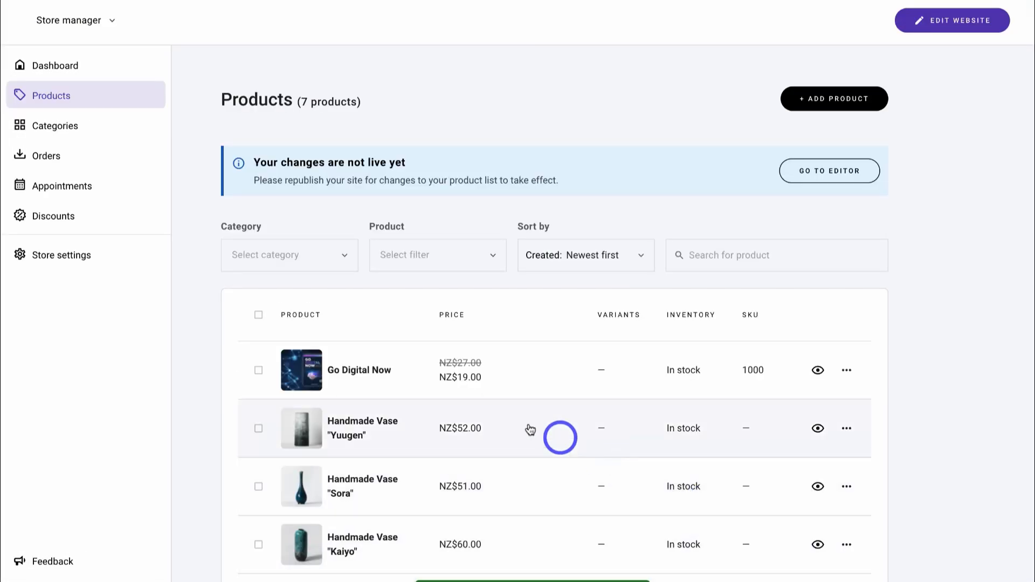
- Select the six sample vases and bowl and confirm their bulk deletion
scroll(347, 374, down, 3)
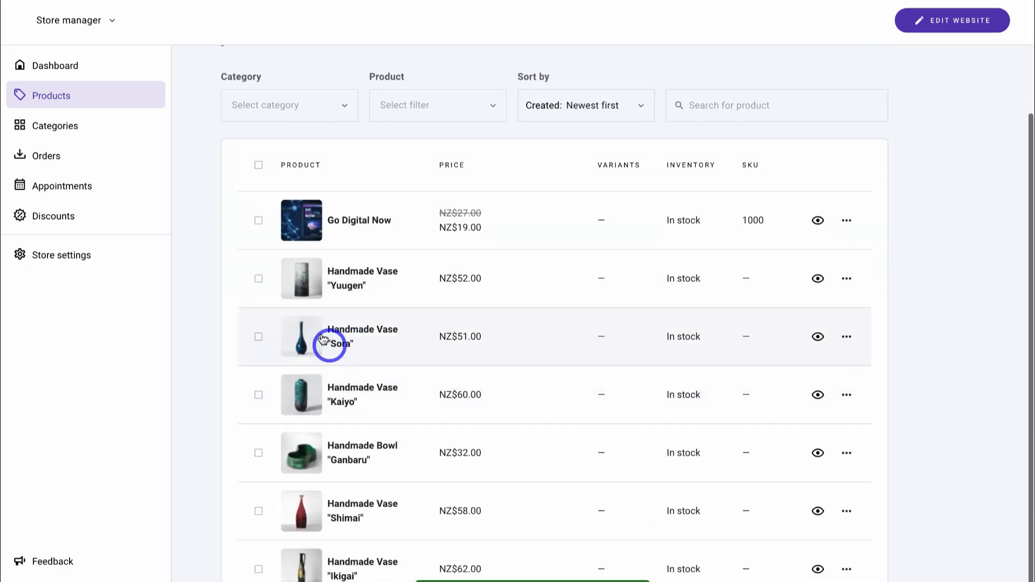
click(258, 165)
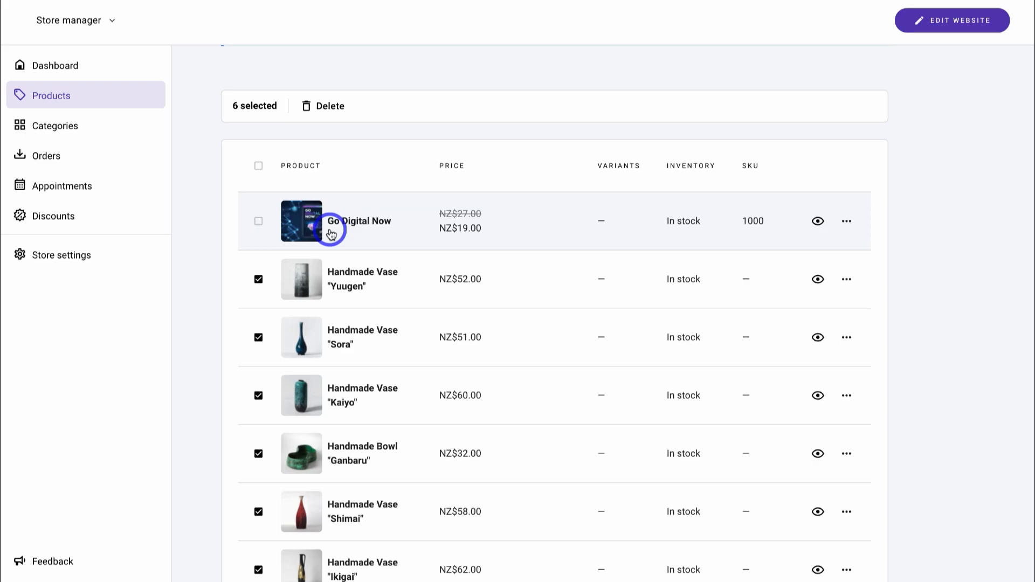
click(325, 106)
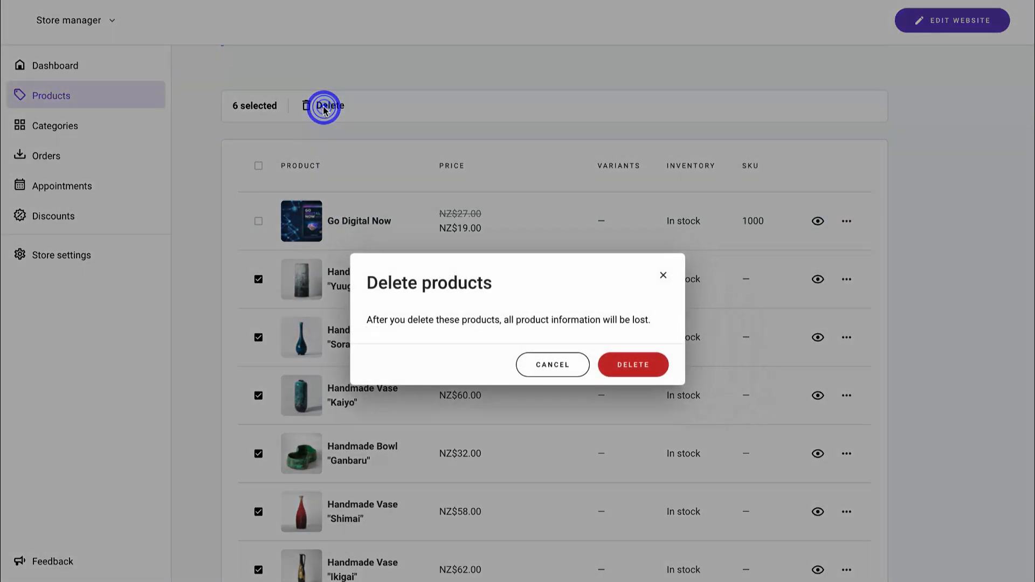
click(630, 366)
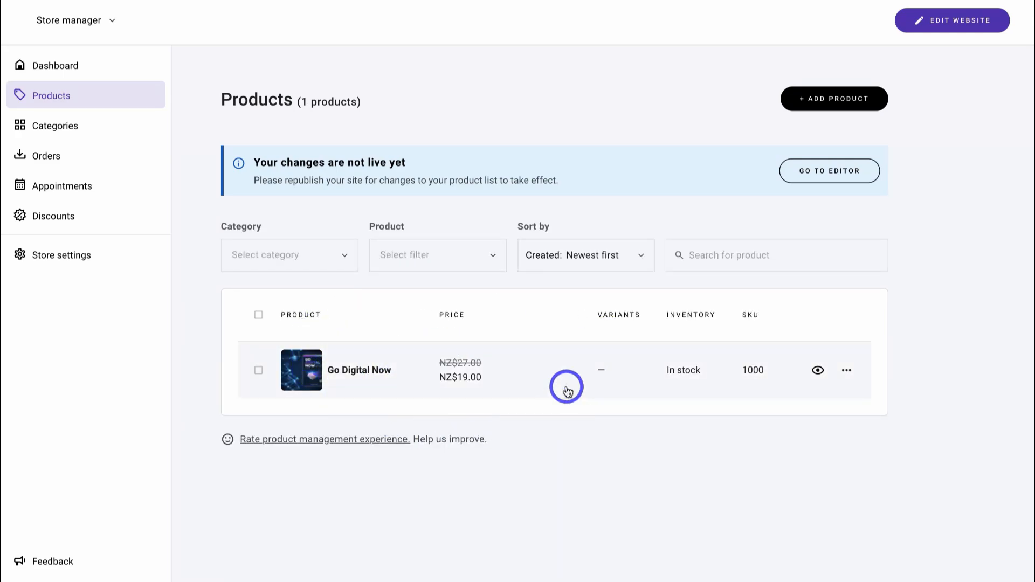
- Look through the empty Categories, Orders, Appointments and Discounts pages, then open Store settings
click(83, 124)
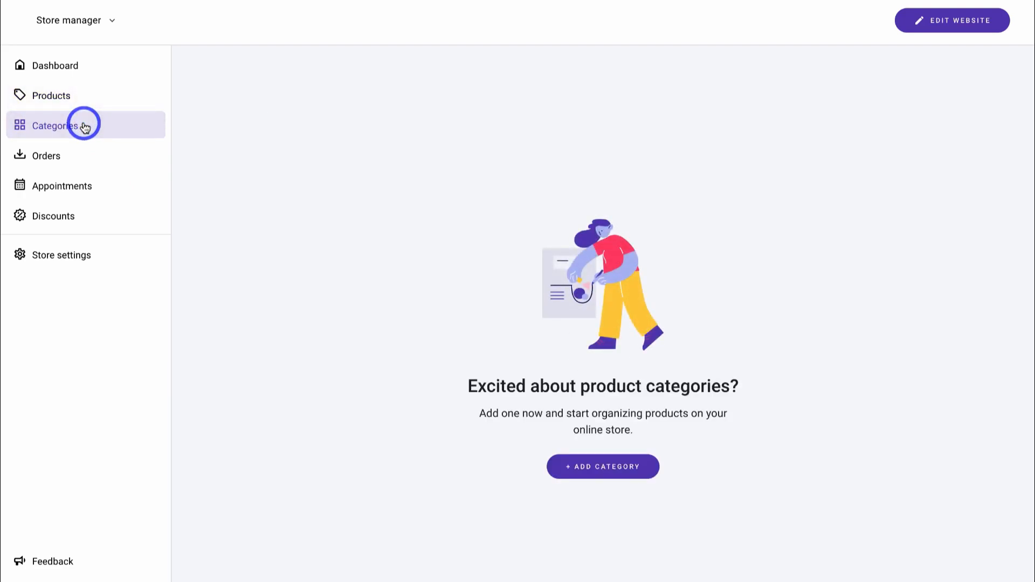
click(82, 161)
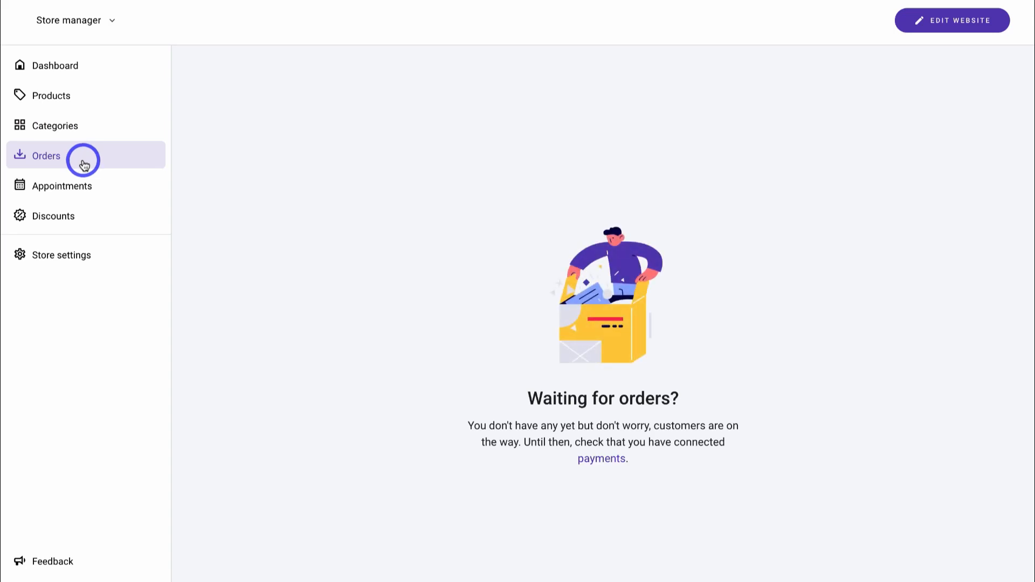
click(108, 194)
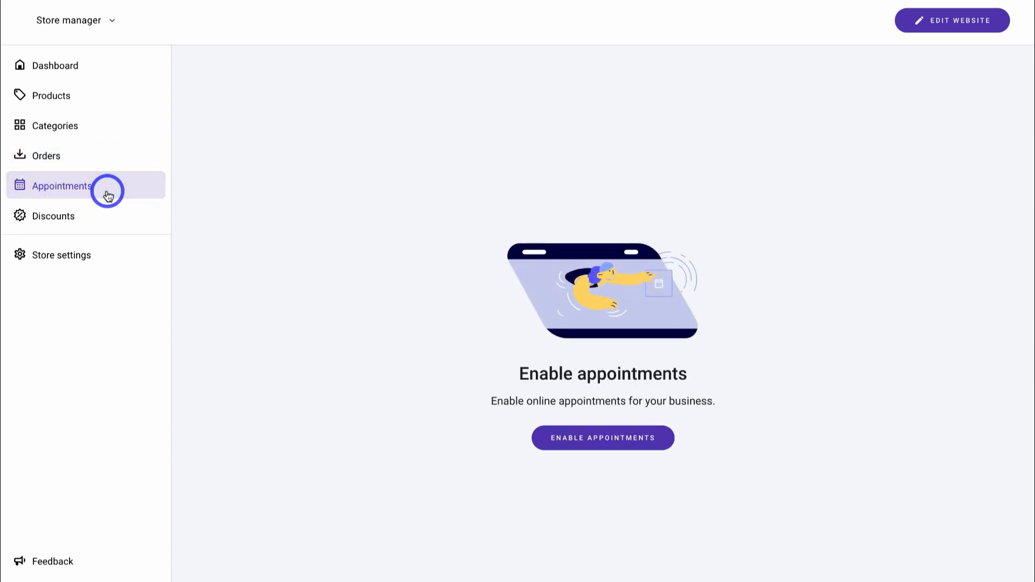
click(98, 217)
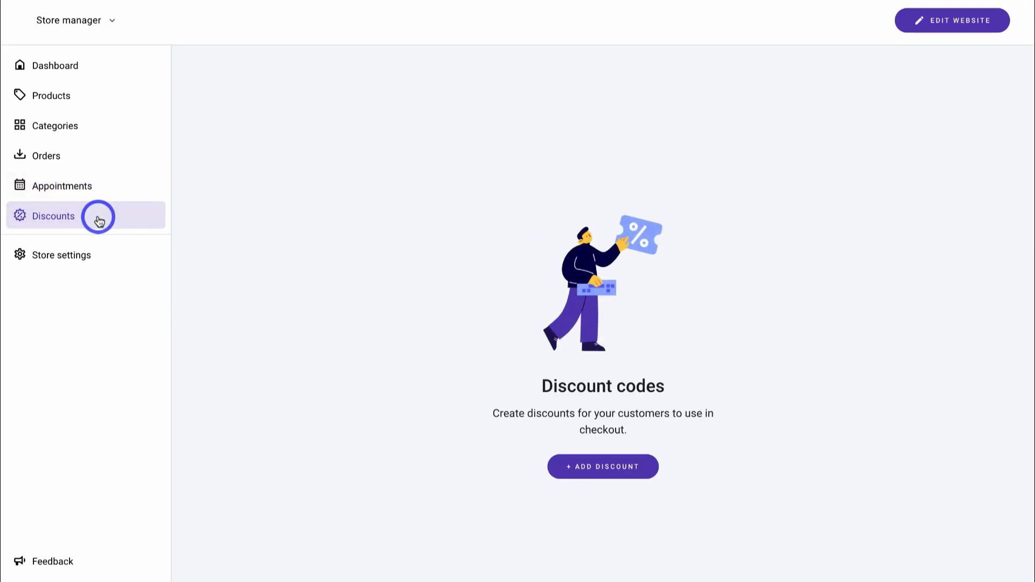
click(60, 261)
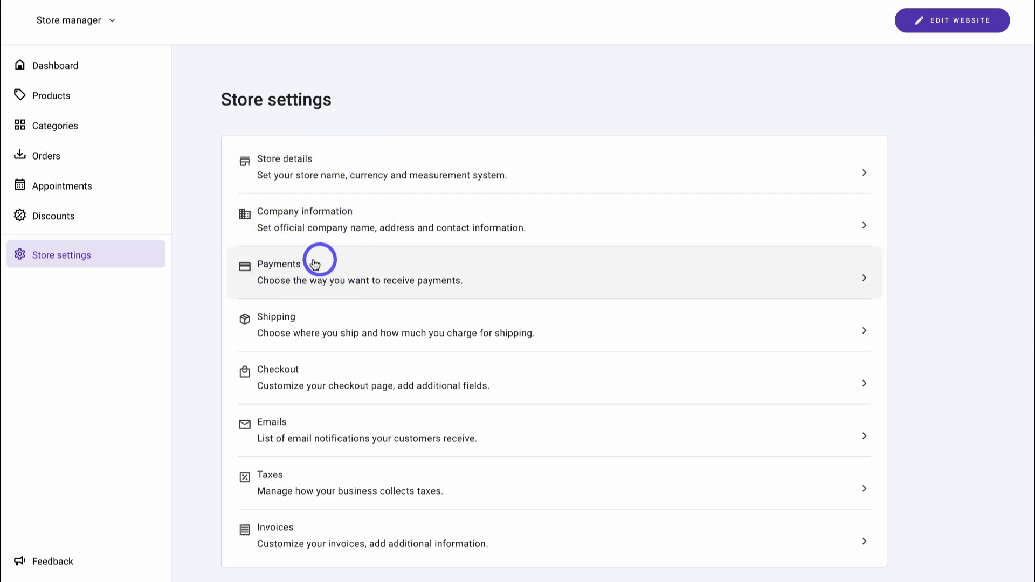
- Review the store's payment settings and return to the settings list
click(334, 284)
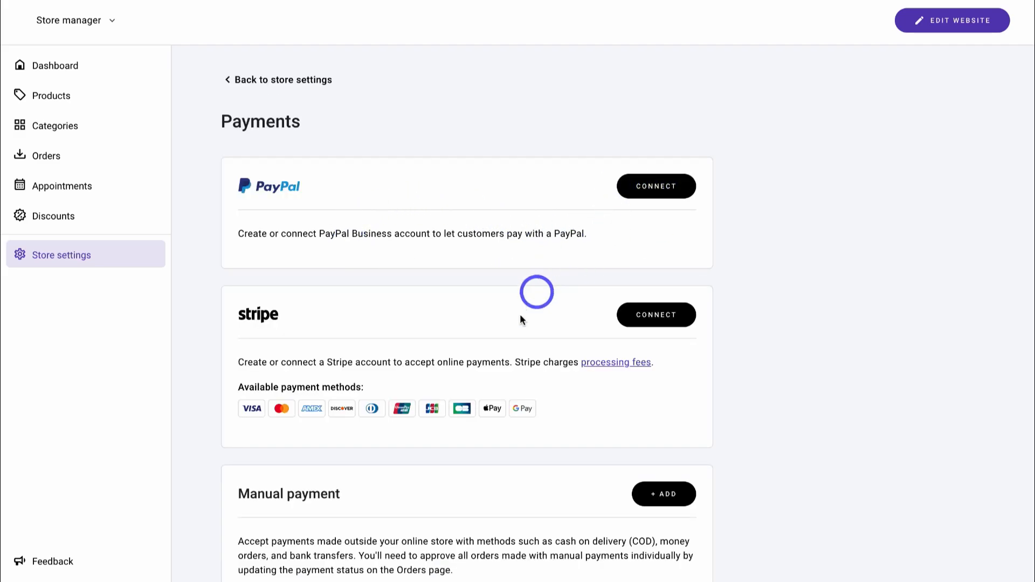
scroll(613, 351, down, 1)
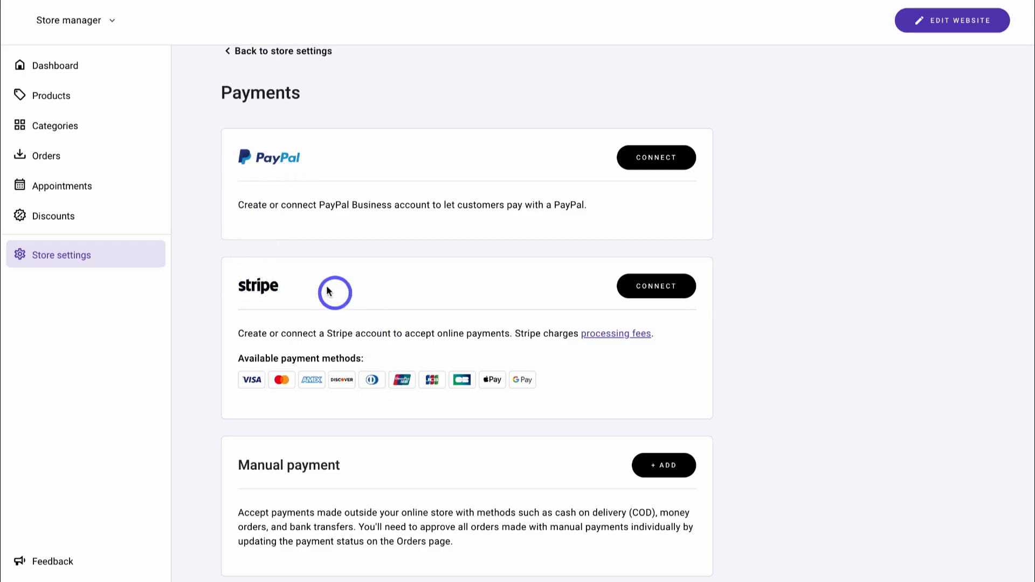
click(265, 50)
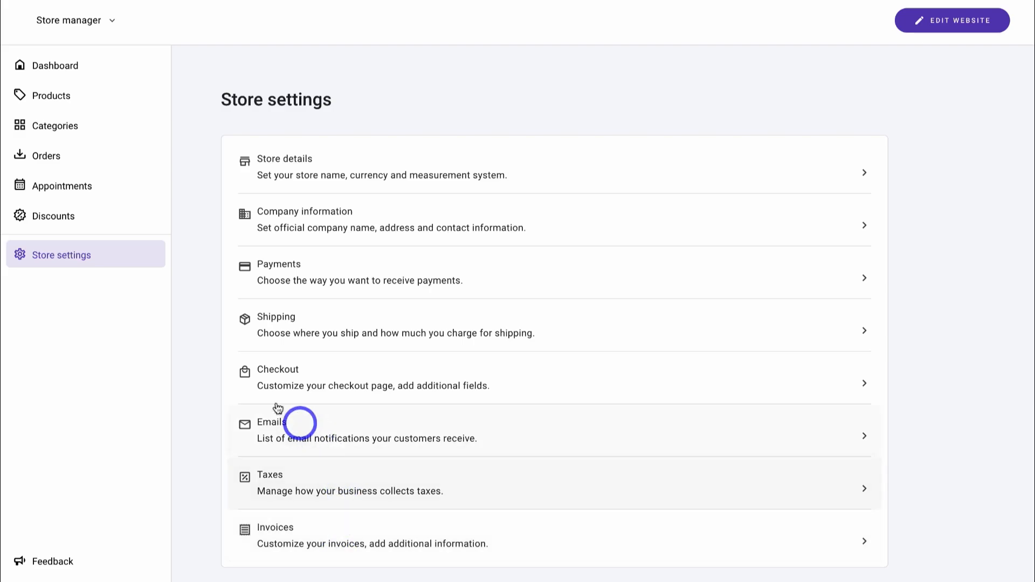
- Return to the store dashboard, dismiss the PayPal notice, and open the website editor
click(70, 70)
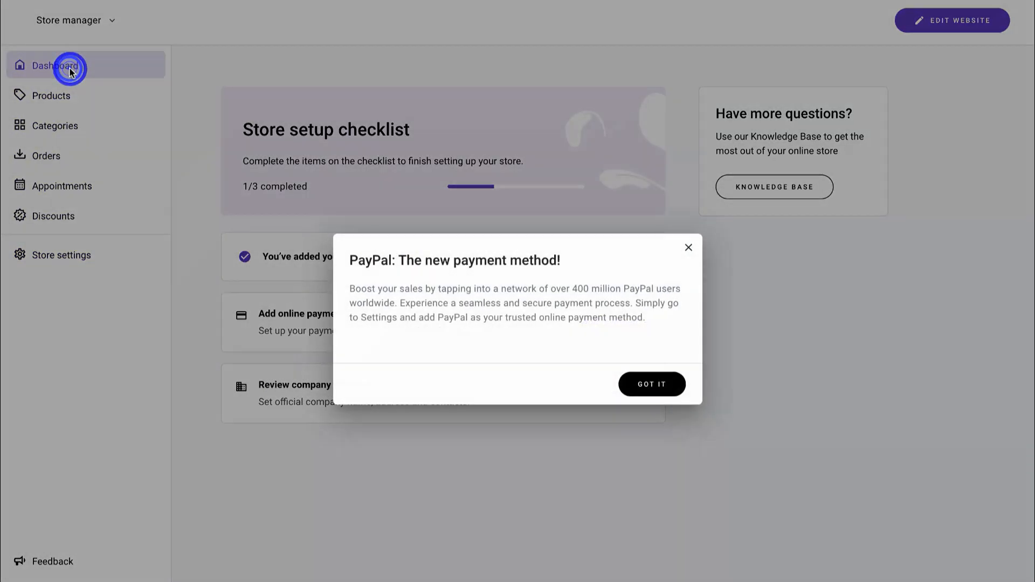
click(69, 70)
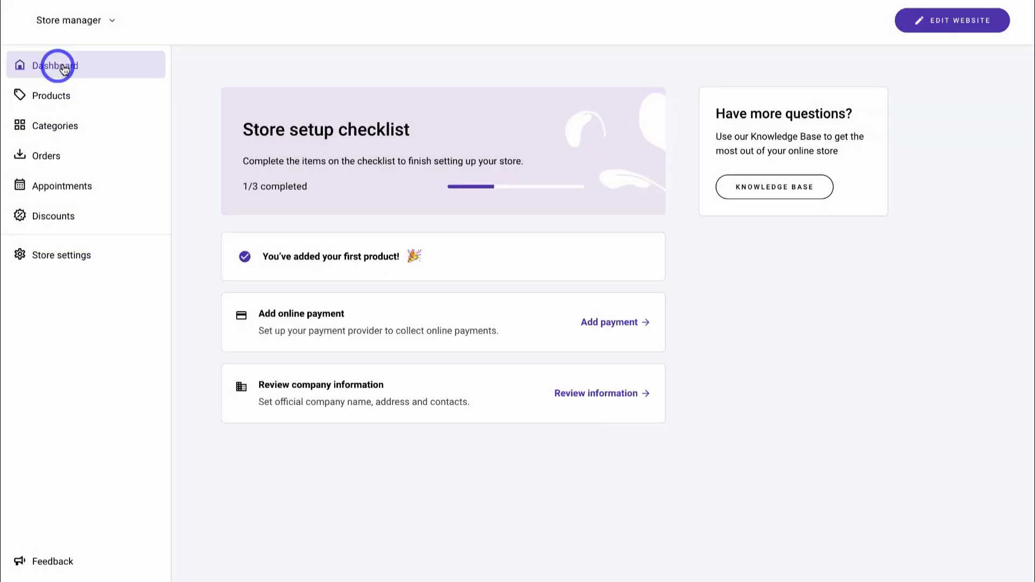
click(952, 27)
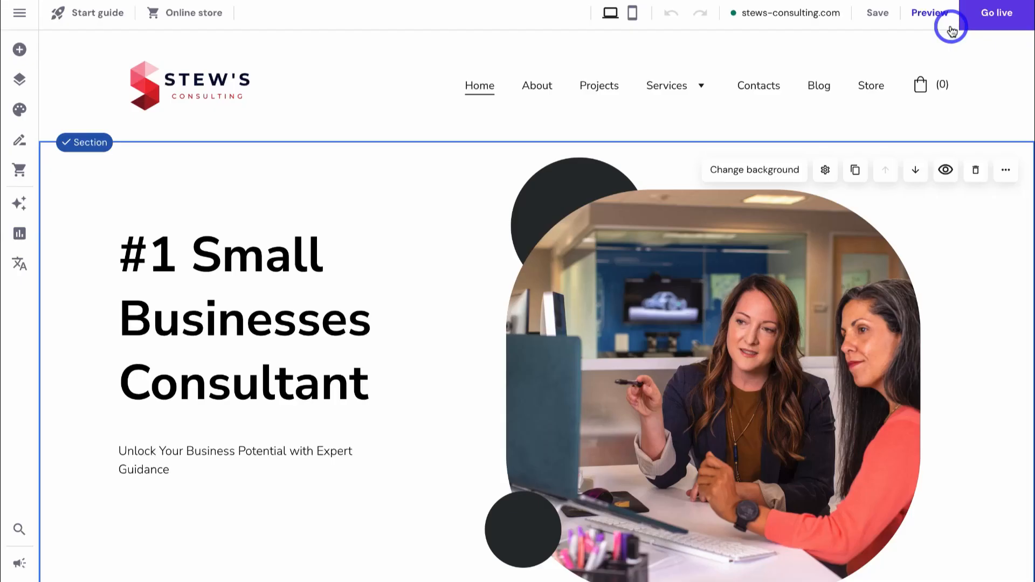
- Show the Store page listing Go Digital Now at NZ$19.00 in the editor
click(870, 89)
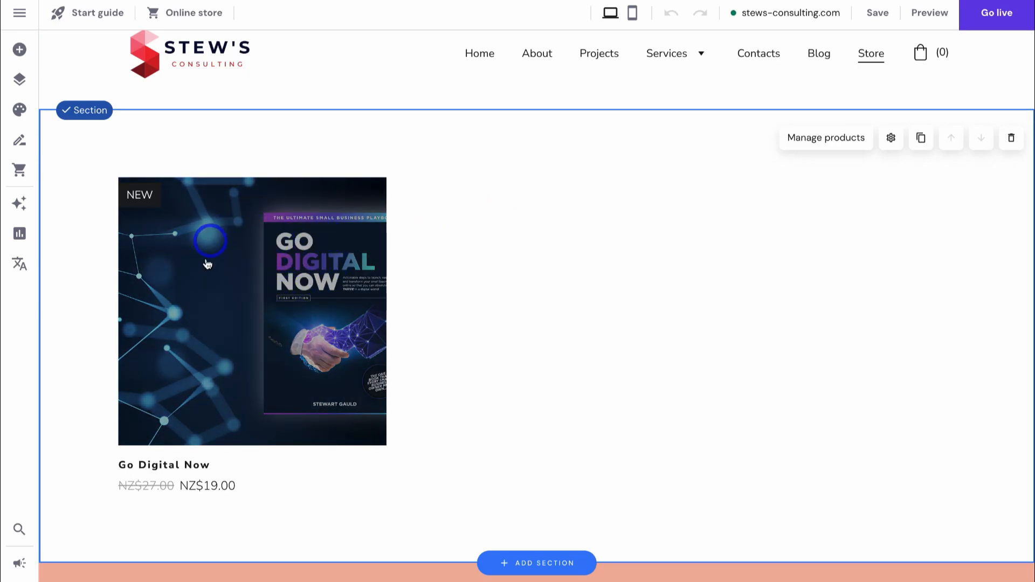
scroll(252, 274, up, 1)
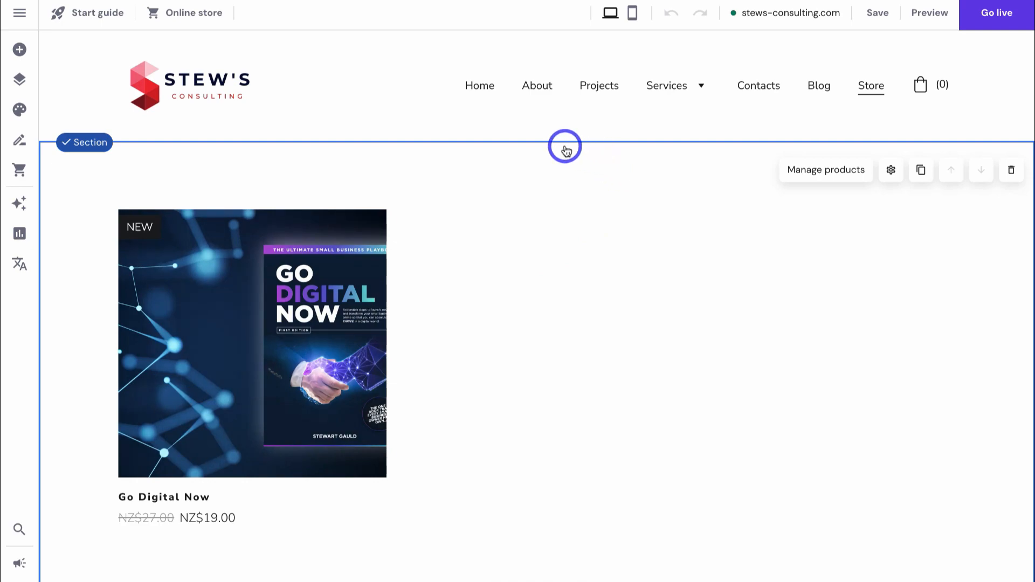
- In Pages and navigation, drag Blog above Services, then bring up the Contacts page options
click(21, 82)
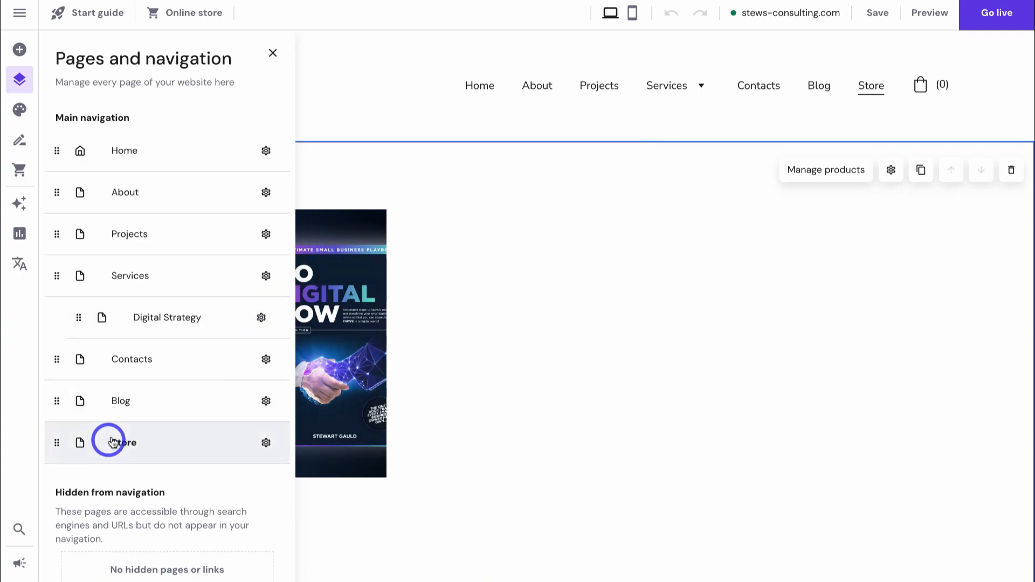
drag(58, 404, 55, 264)
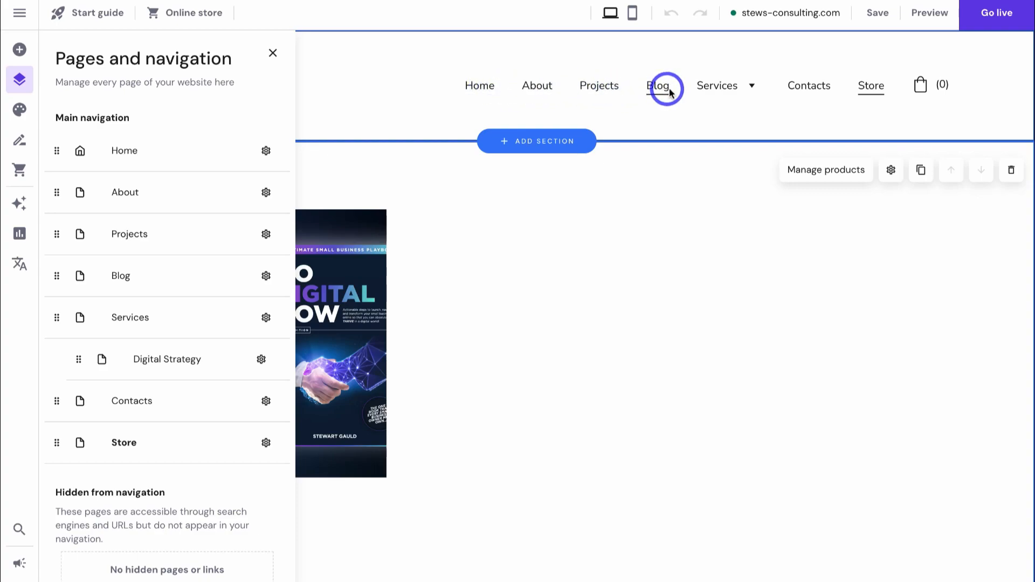
mouse_move(734, 92)
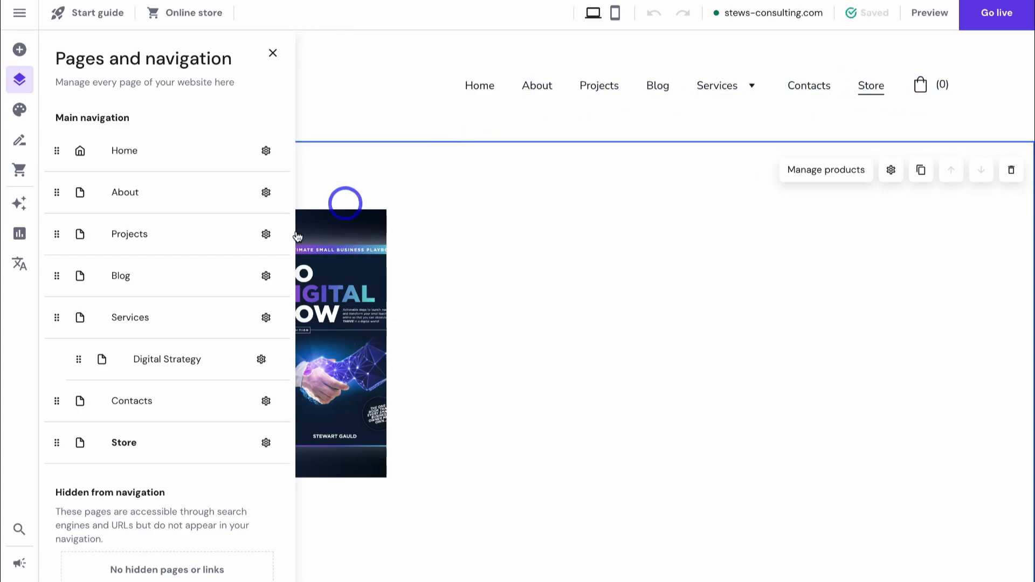
click(265, 403)
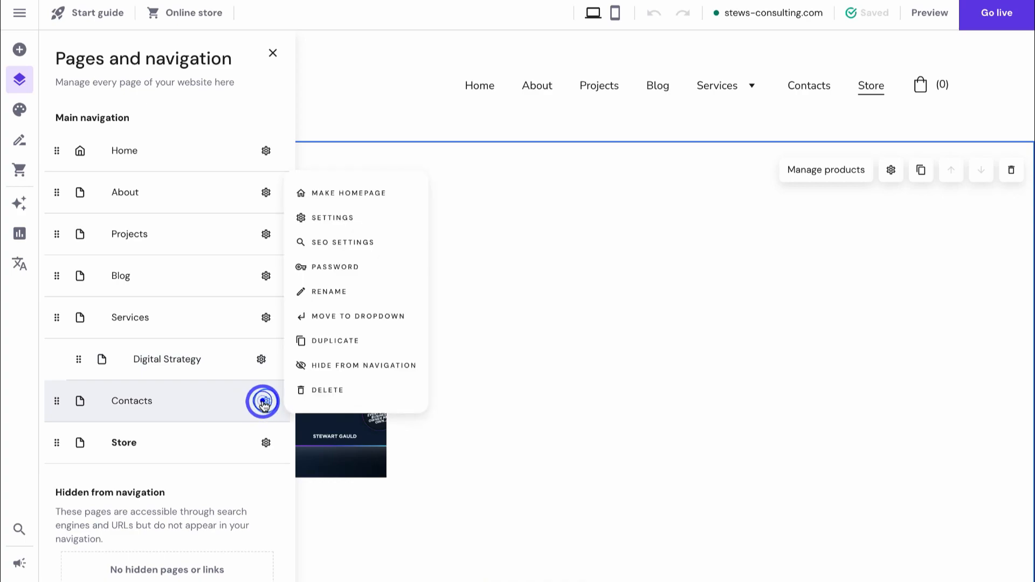
- Rename the Contacts page to 'Contact us', with URL contact-us
click(323, 297)
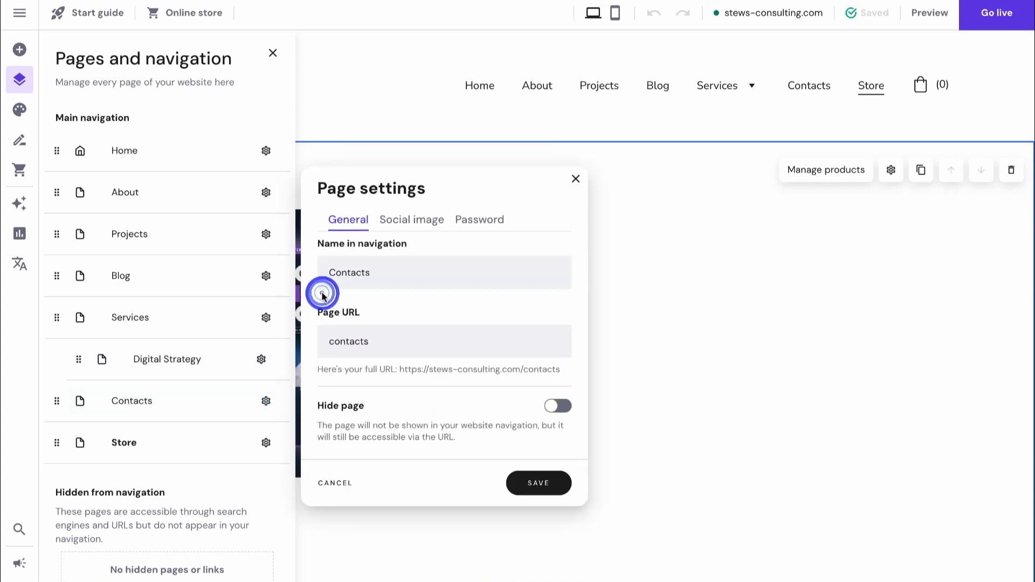
click(373, 275)
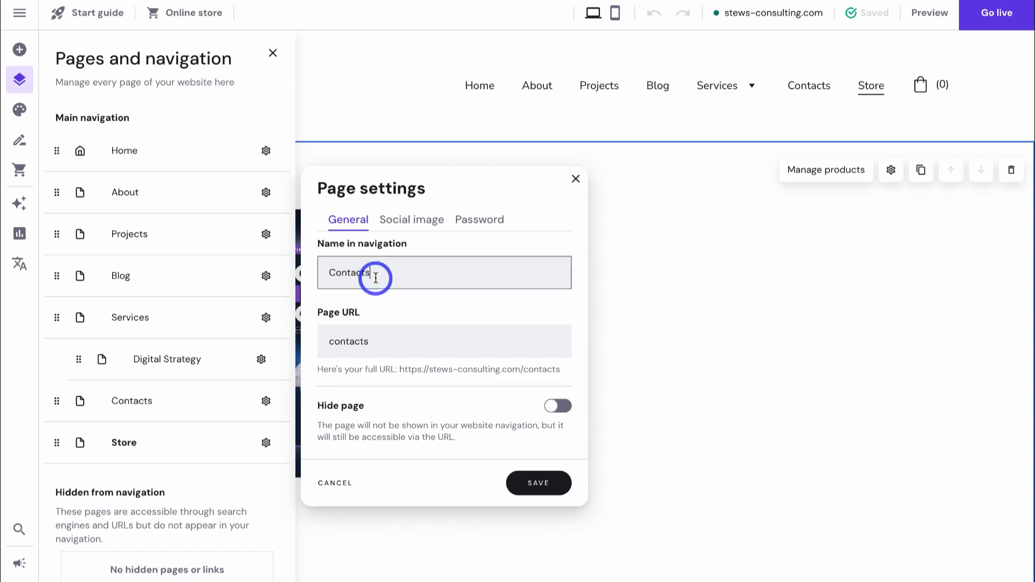
key(BackSpace)
text(us)
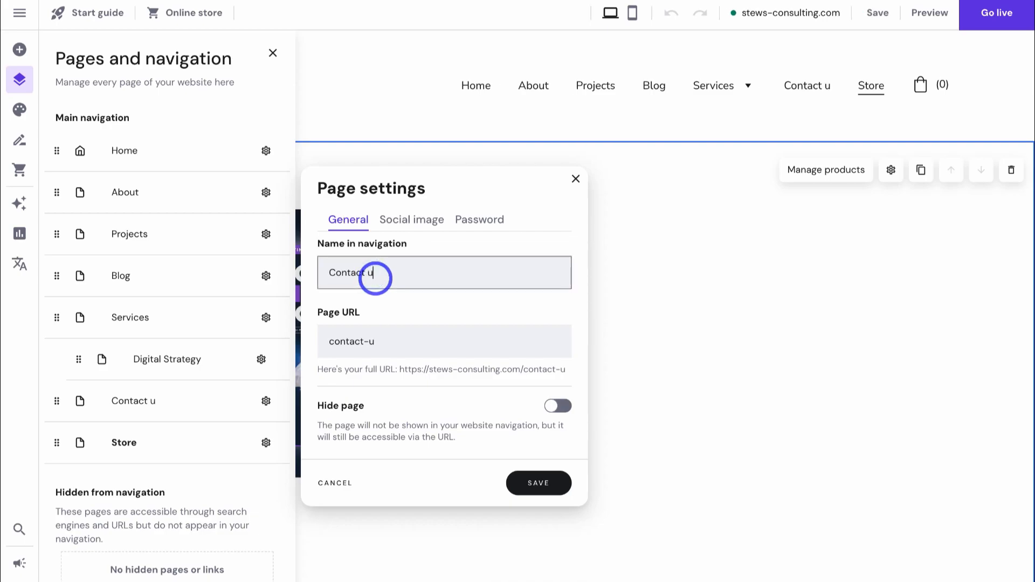
click(542, 481)
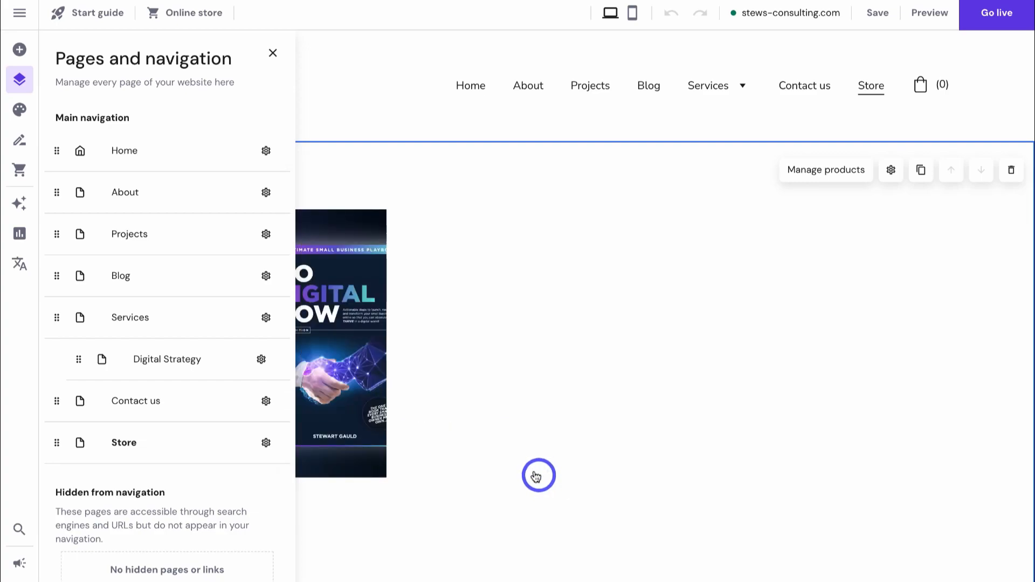
- In the AI Logo maker, enter 'business consulting' as the brand industry and start creating logos
click(18, 205)
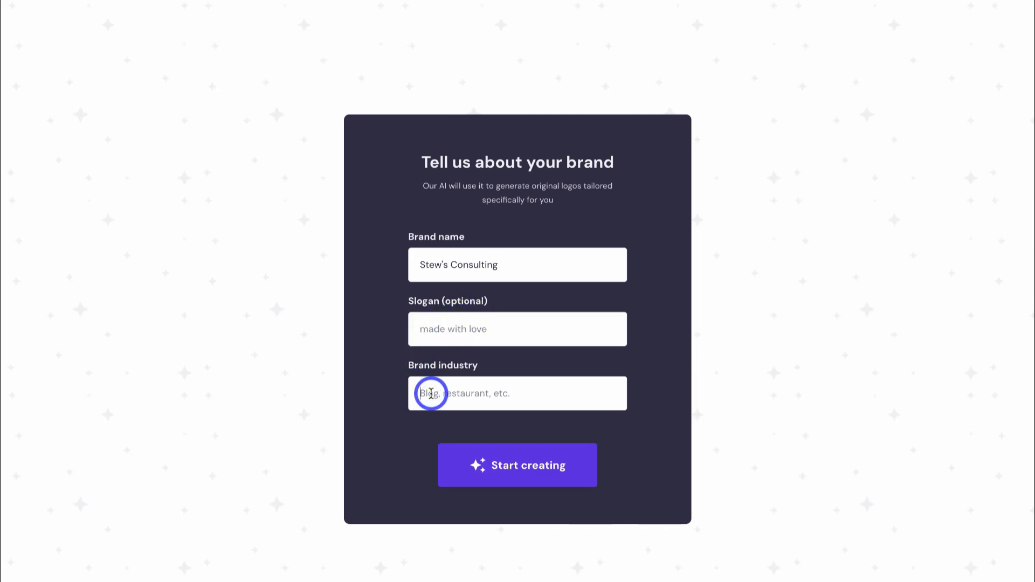
click(432, 394)
text(business consulting)
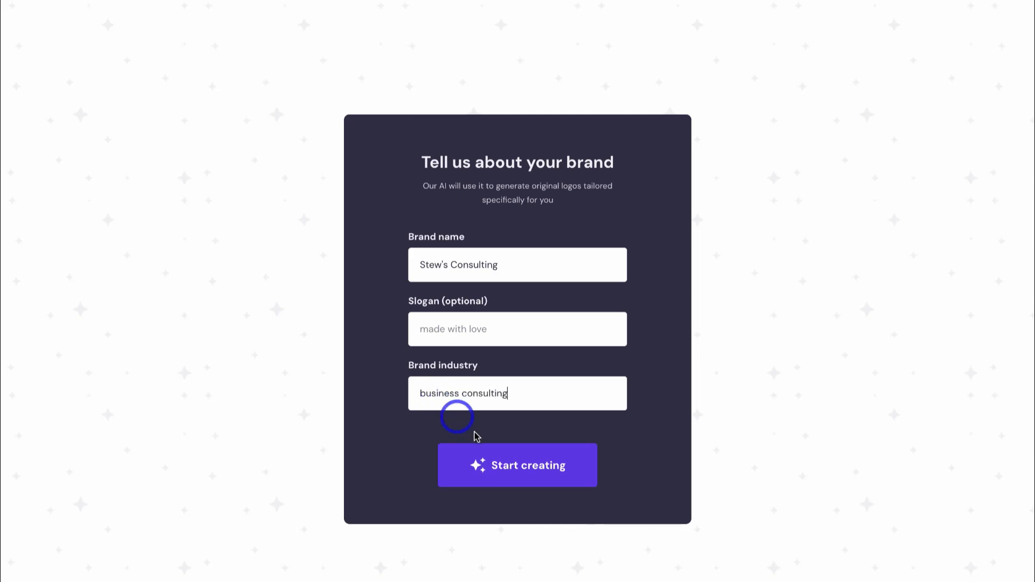
click(520, 467)
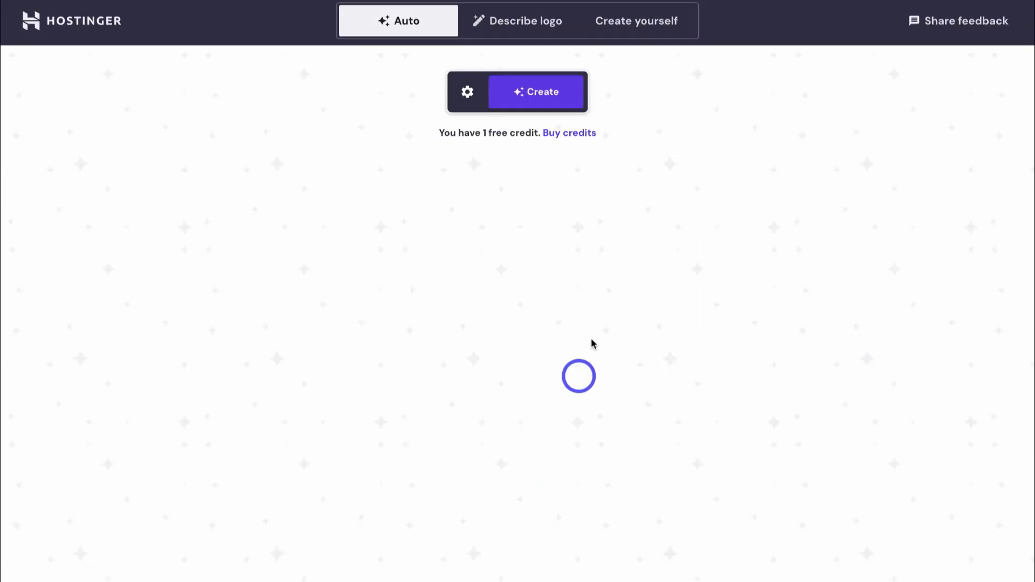
- Generate four Stew's Consulting logos and give the second one the cube-with-tie 'business' icon
click(527, 95)
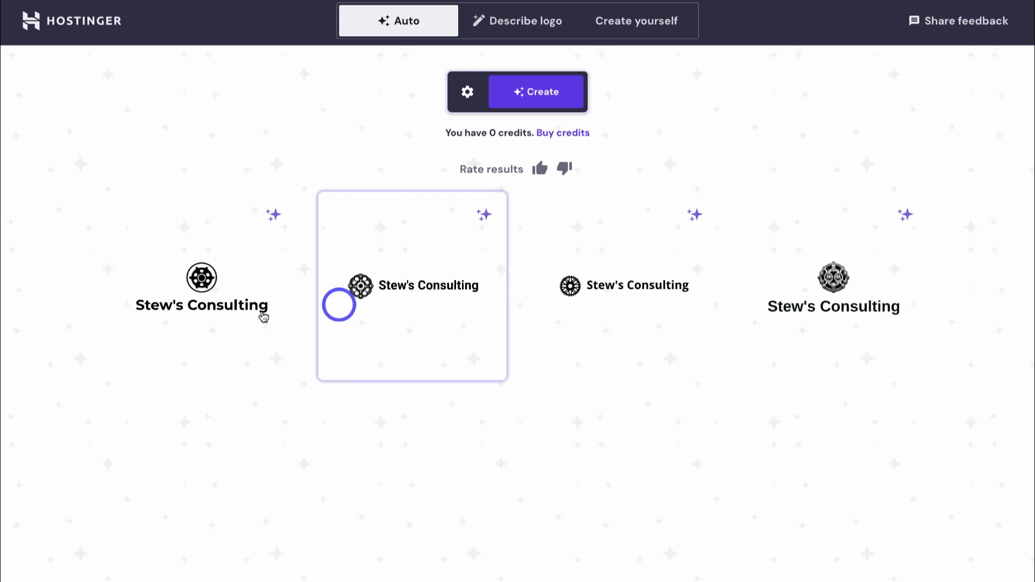
click(392, 297)
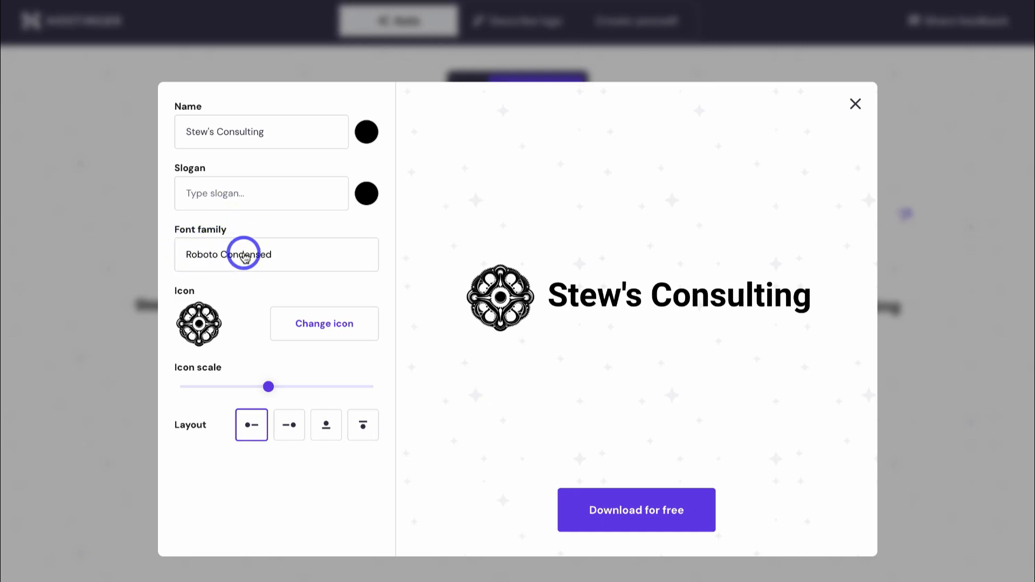
click(326, 330)
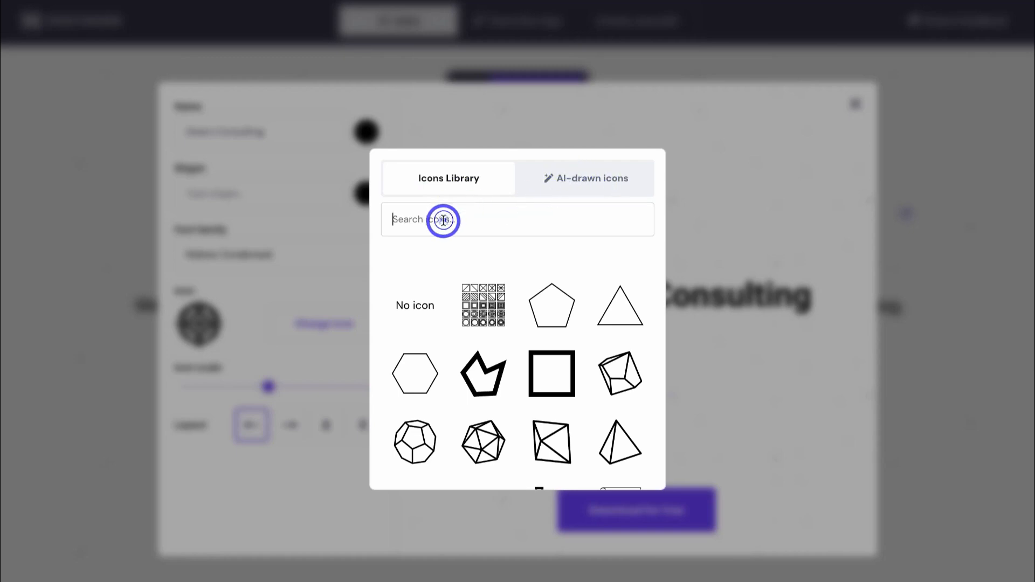
text(business)
click(481, 307)
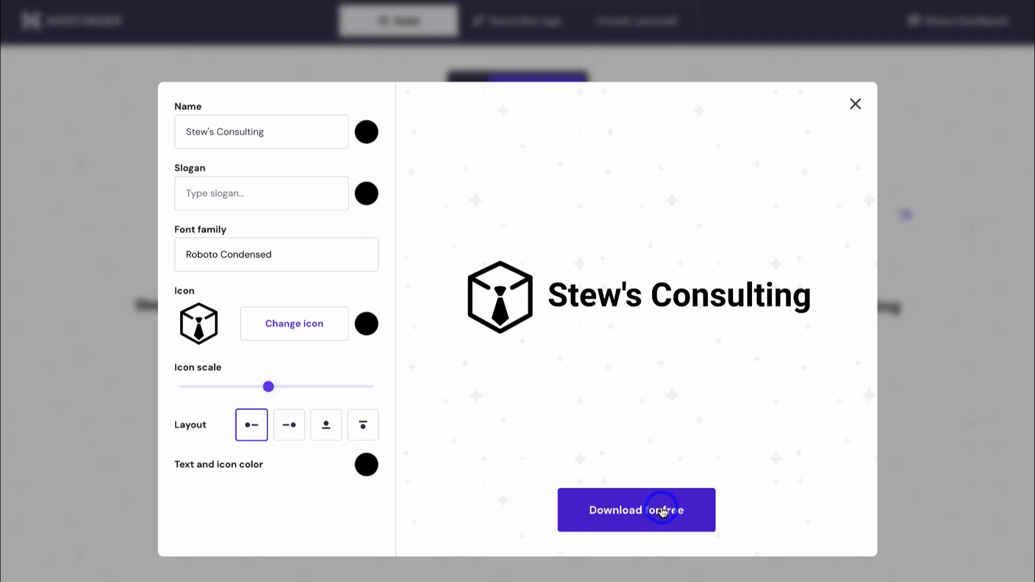
click(853, 101)
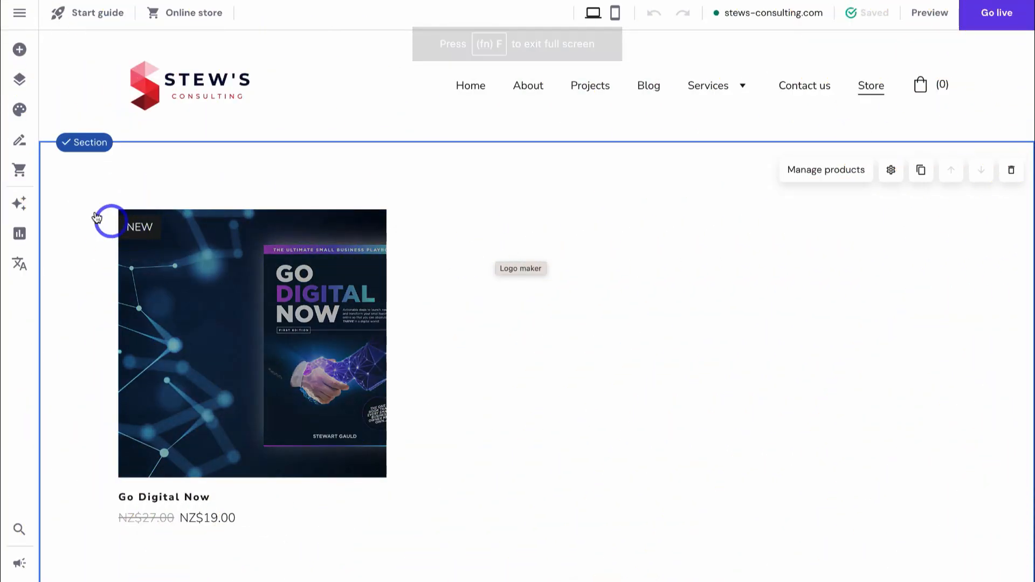
- Generate AI Writer About paragraphs for the Small Business topic, Coffeeshop category
click(18, 203)
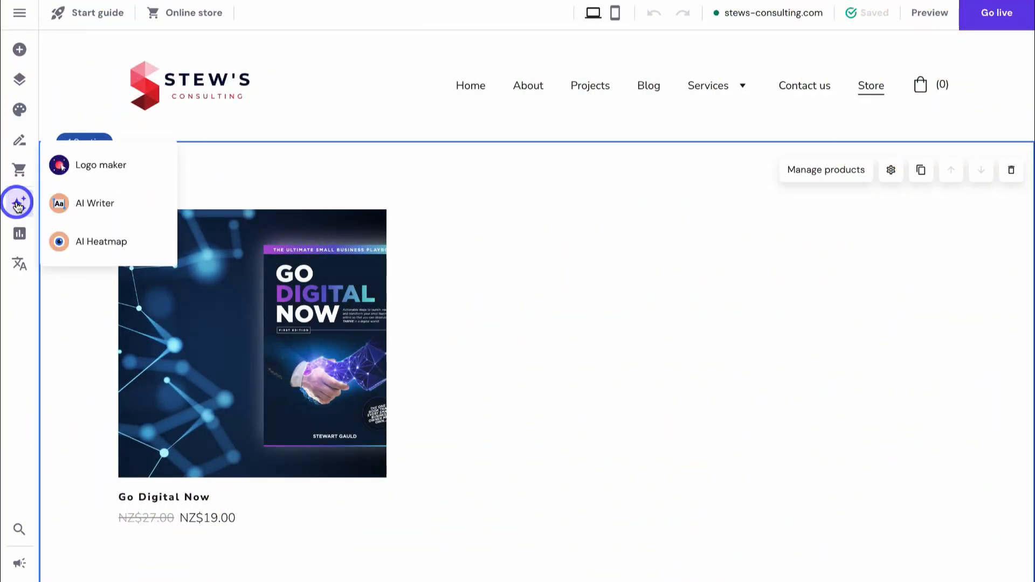
click(116, 205)
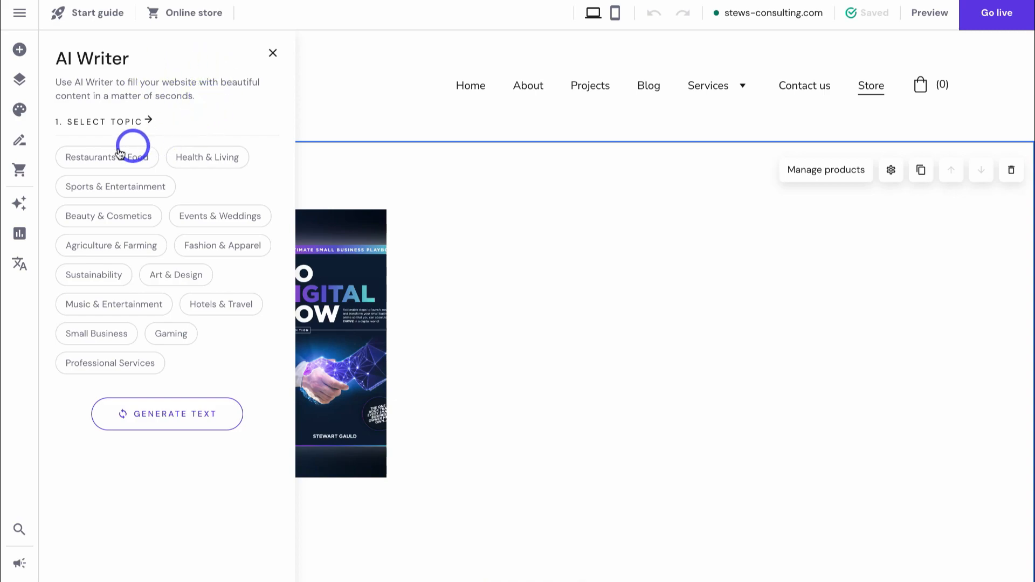
click(97, 333)
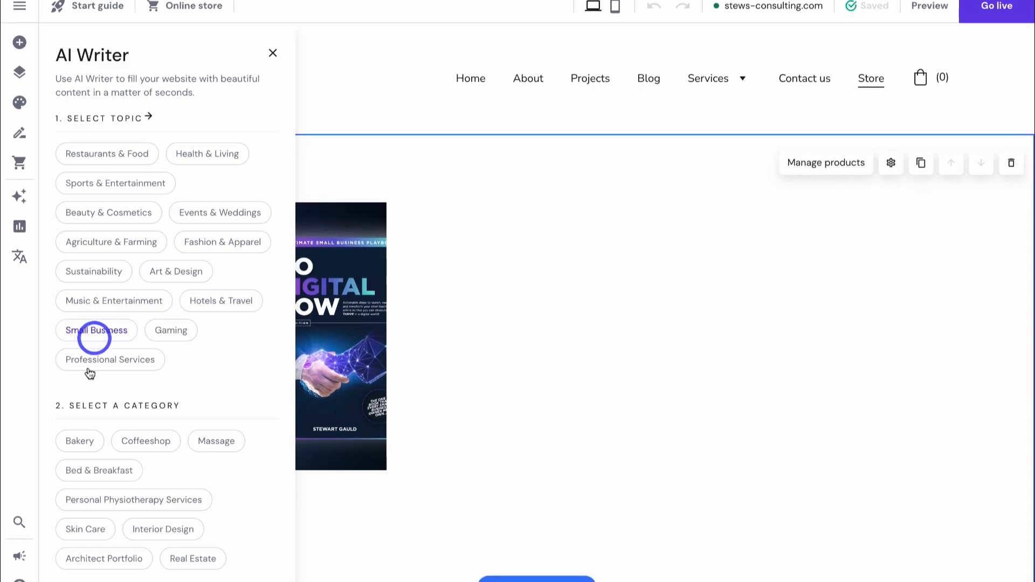
click(145, 441)
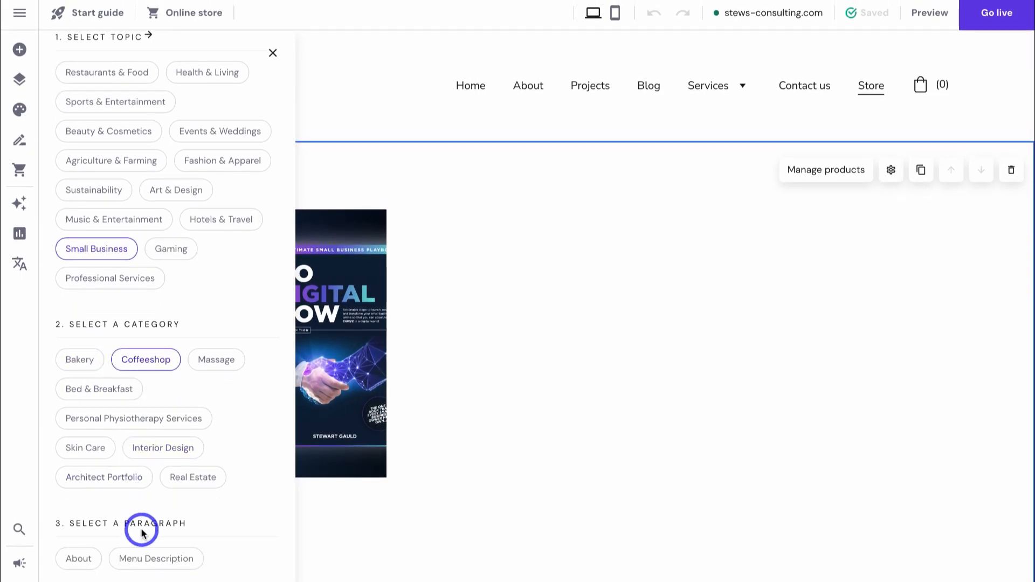
click(82, 560)
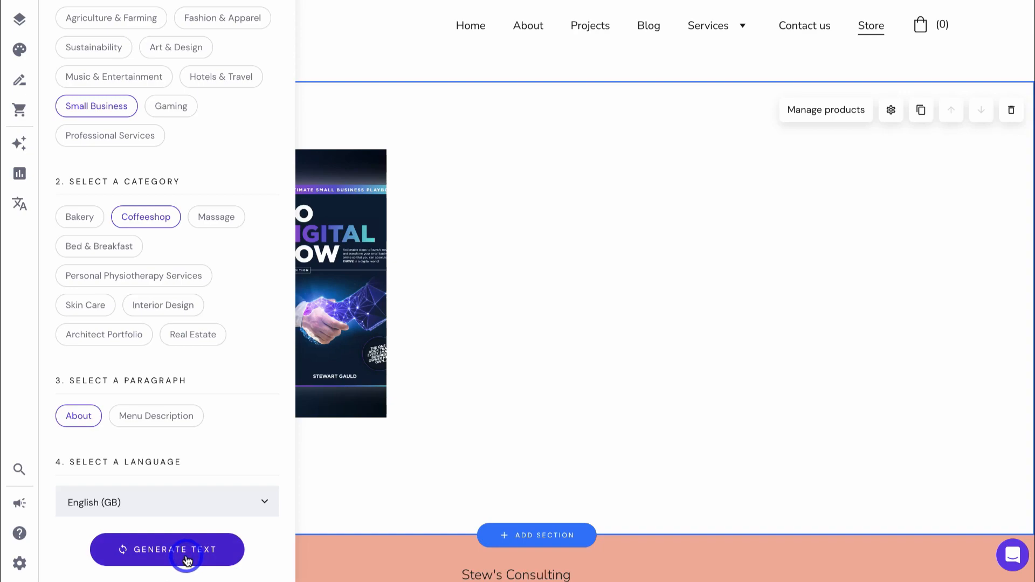
click(186, 558)
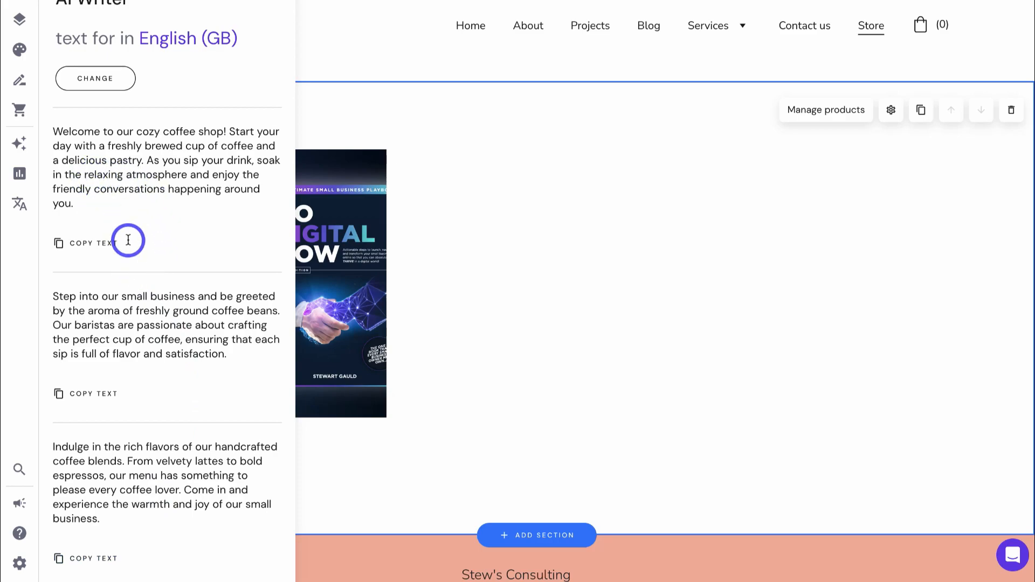
- Look through the generated paragraphs and bring up the AI tools list
scroll(128, 299, down, 7)
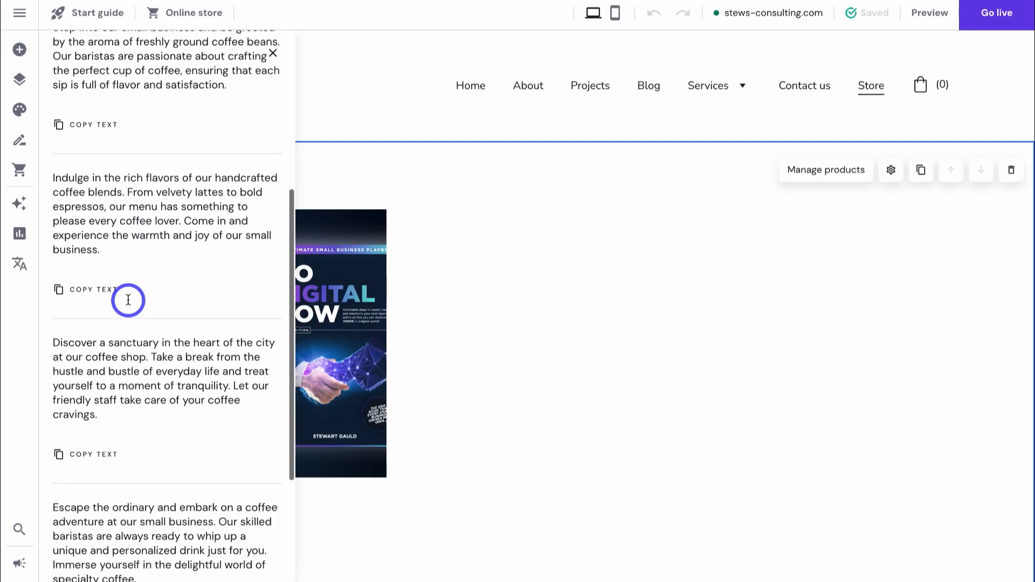
scroll(80, 381, up, 2)
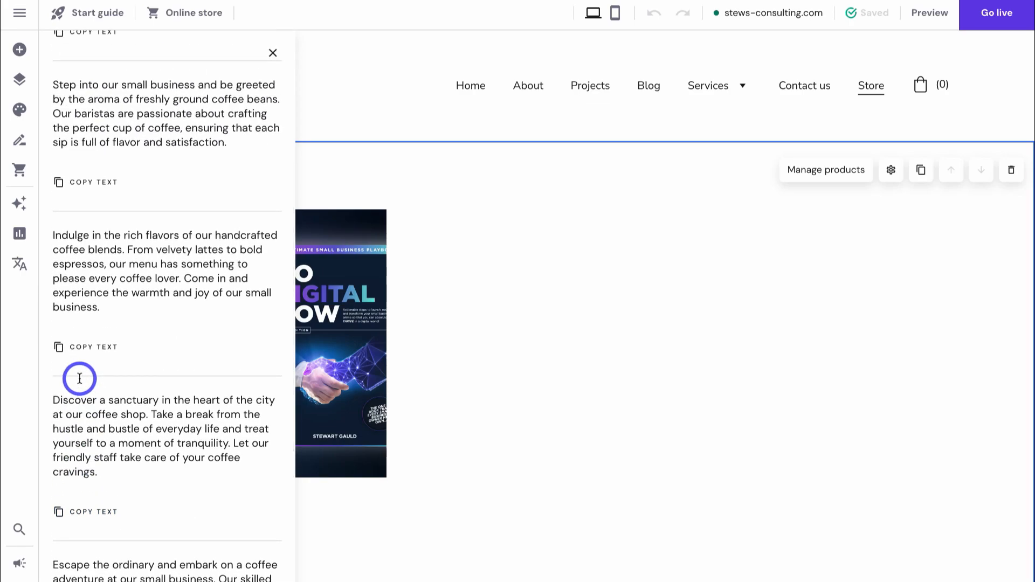
scroll(79, 378, up, 5)
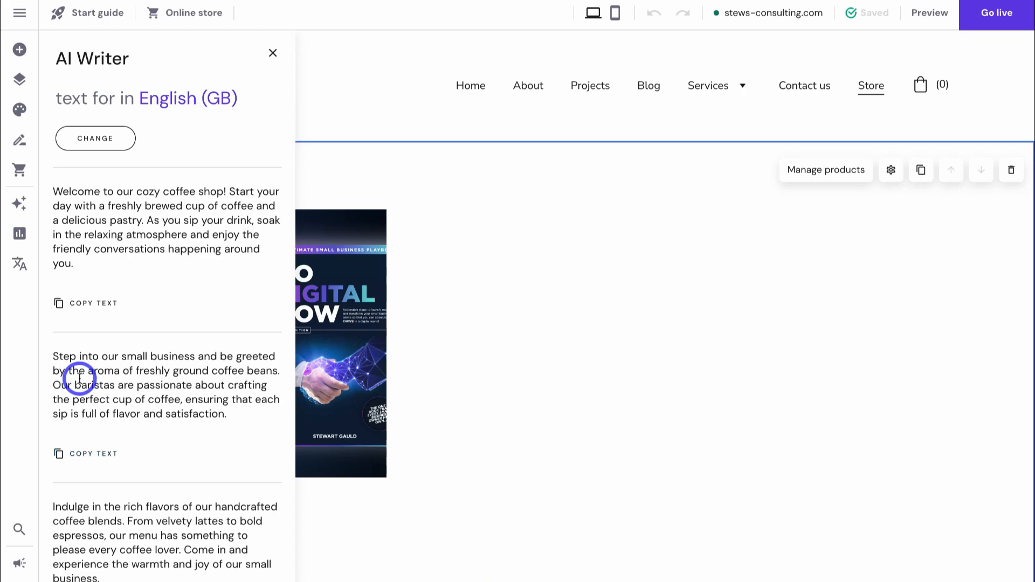
click(23, 205)
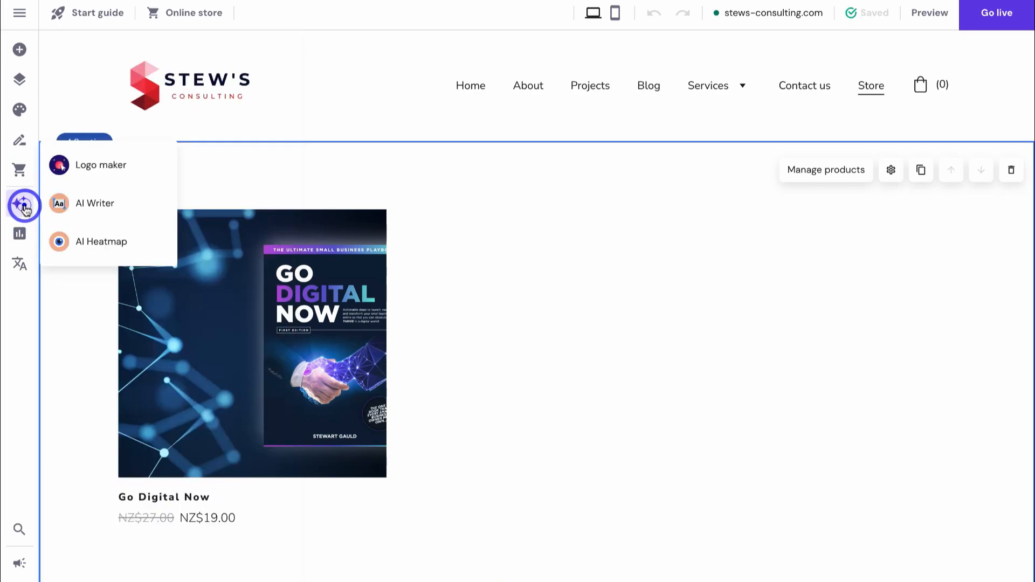
- Run a heatmap on the Store page, then switch the editor to the Home page
click(100, 242)
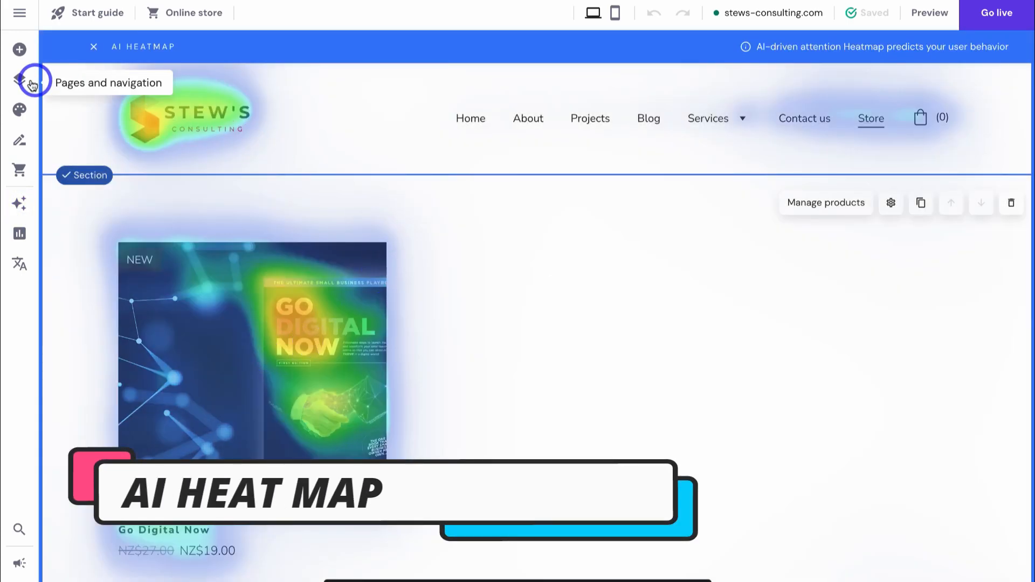
click(22, 81)
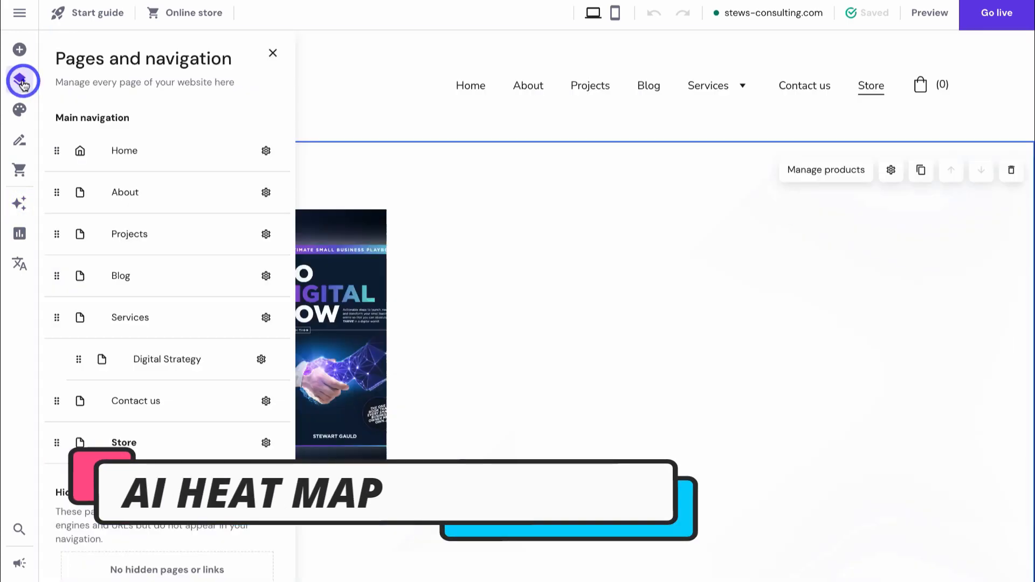
click(124, 150)
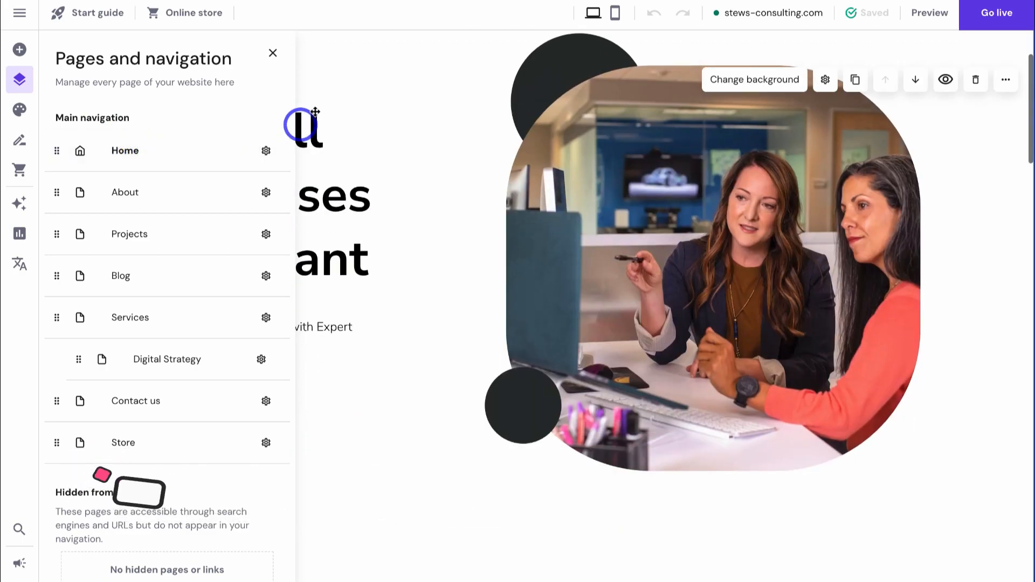
click(273, 53)
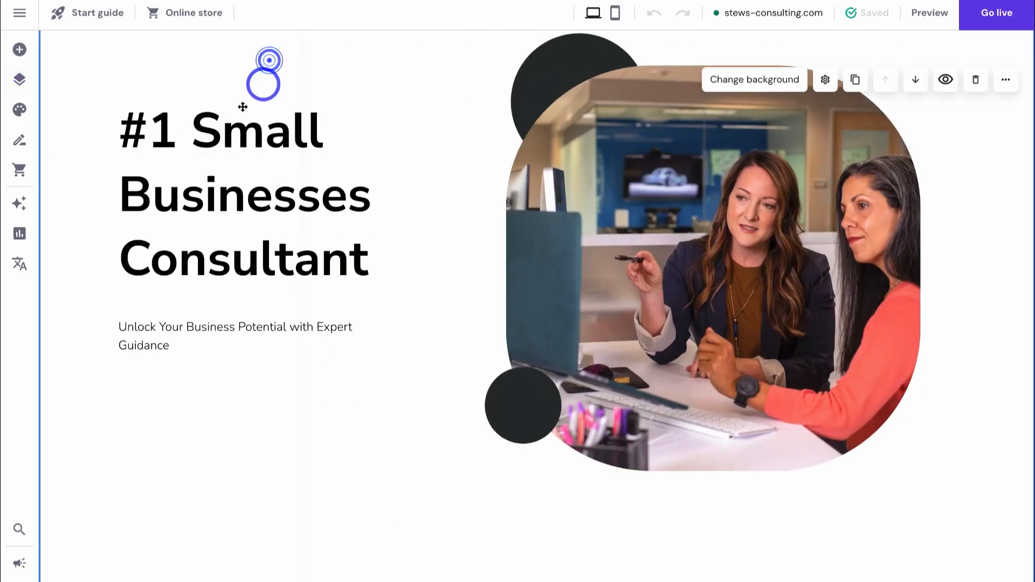
- Run the AI Heatmap on the Home page and scroll through its predicted attention areas
click(22, 205)
click(104, 238)
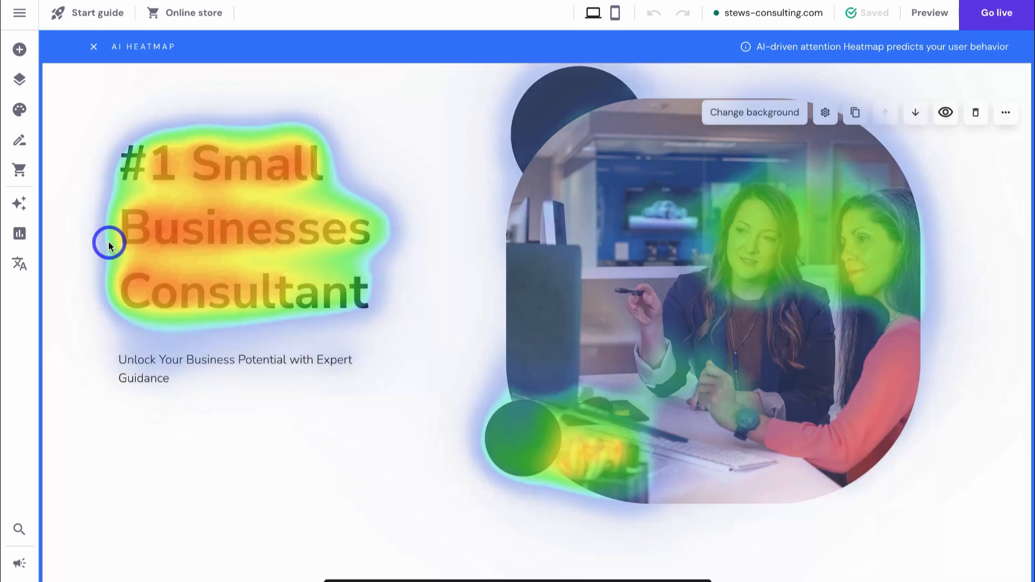
scroll(109, 245, down, 5)
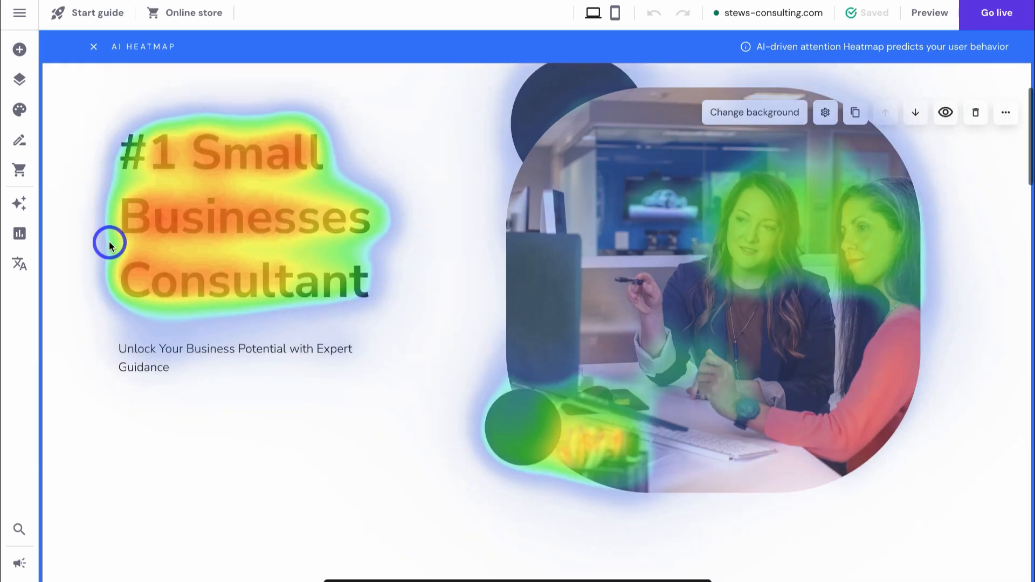
scroll(109, 246, down, 5)
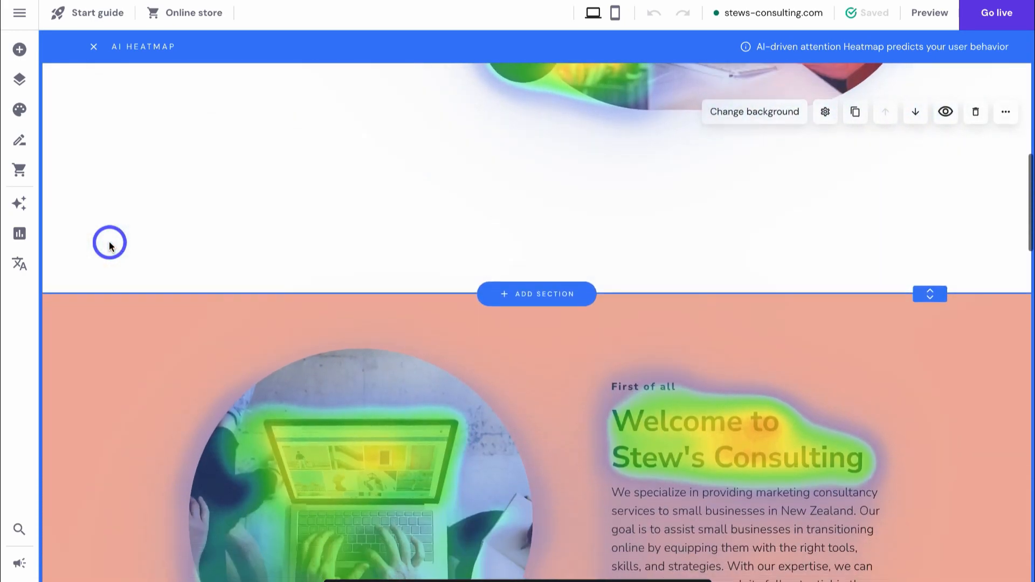
scroll(109, 245, up, 8)
scroll(109, 246, up, 1)
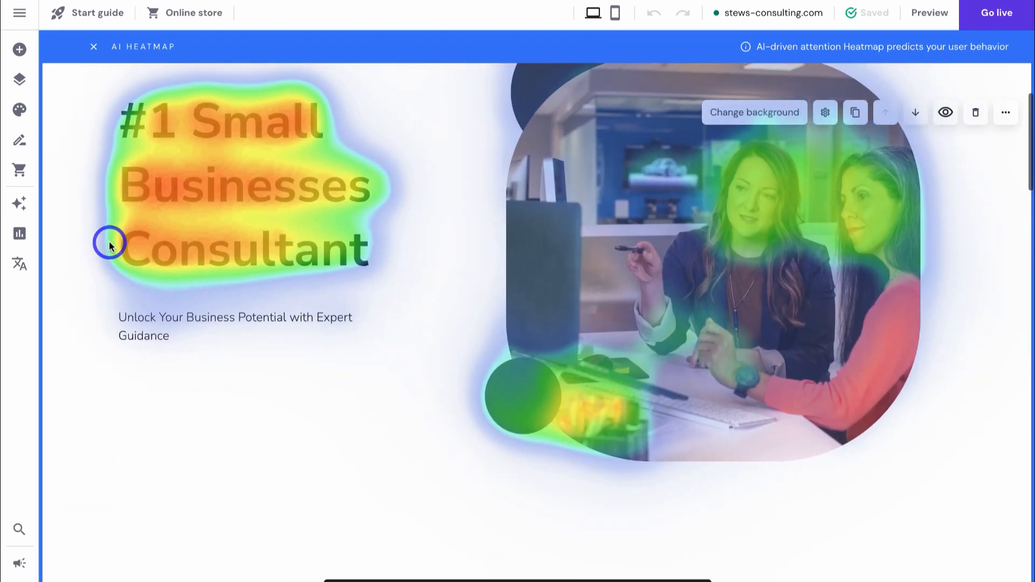
scroll(141, 247, down, 1)
scroll(141, 246, up, 4)
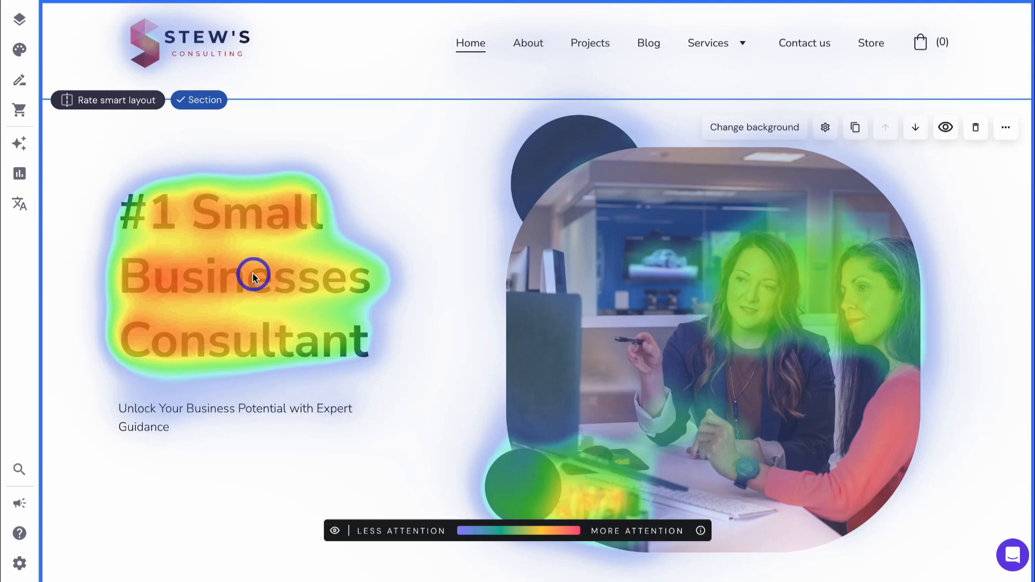
scroll(252, 332, down, 10)
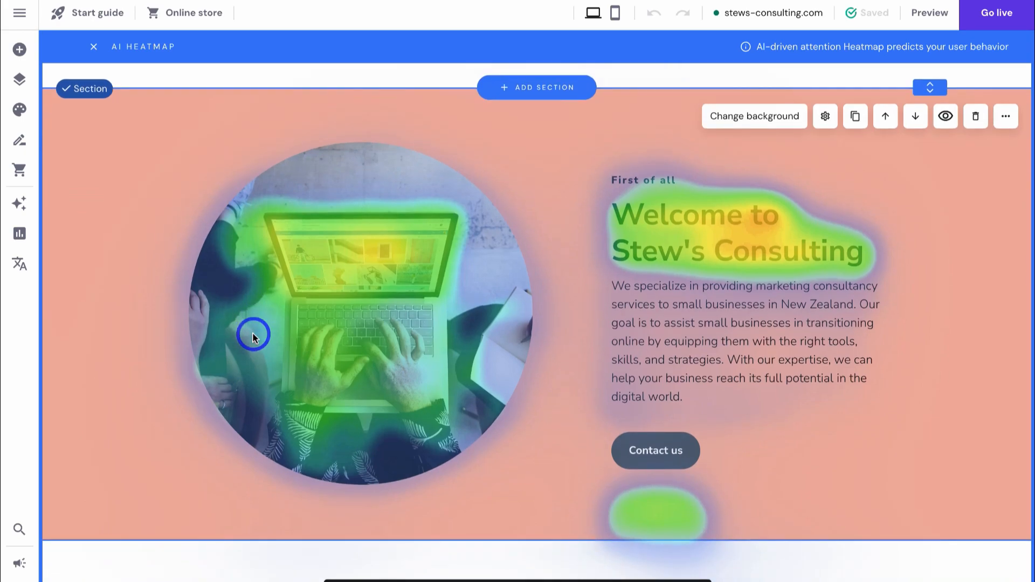
scroll(252, 334, down, 5)
scroll(253, 336, down, 4)
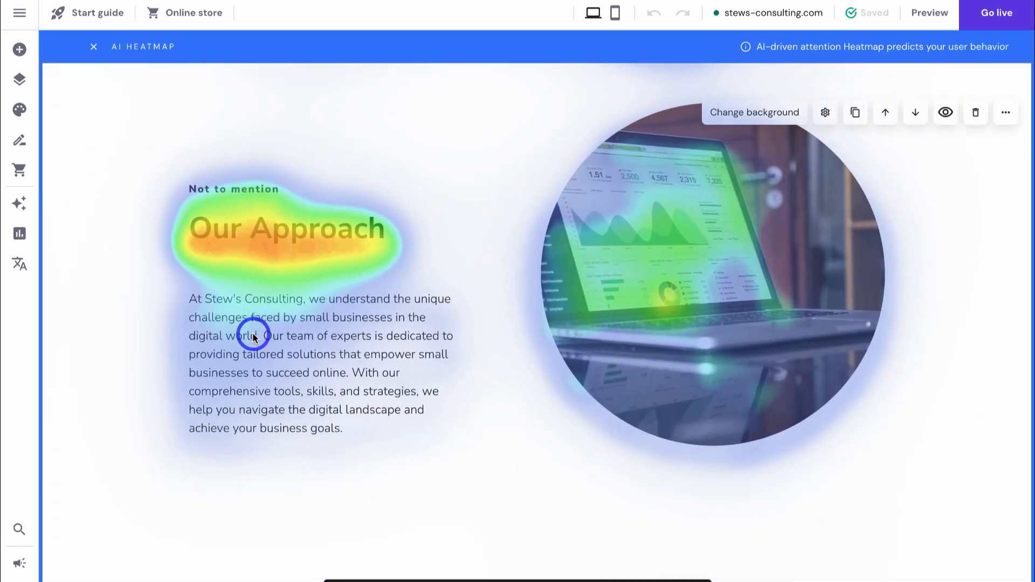
scroll(253, 335, up, 19)
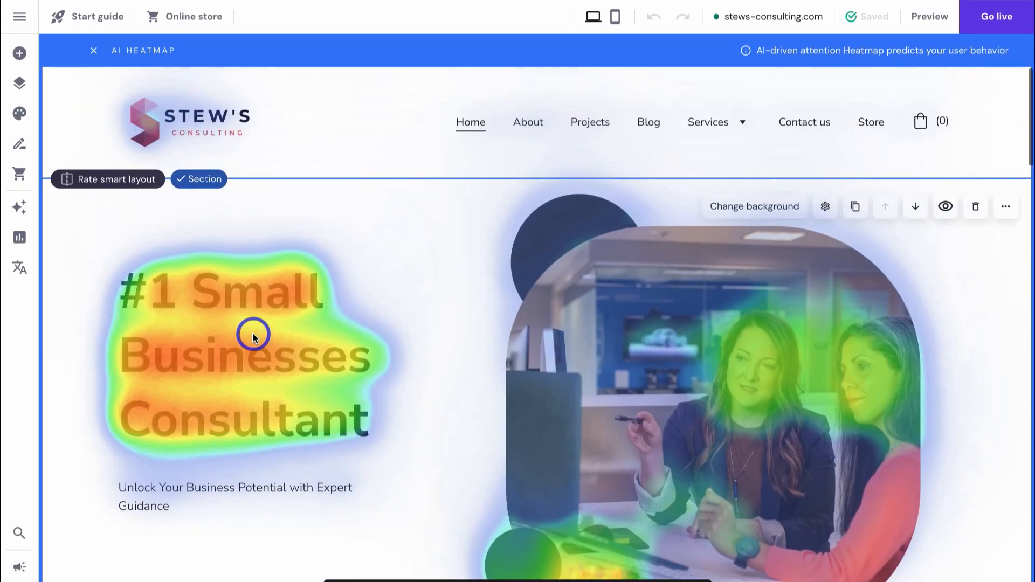
scroll(252, 336, down, 2)
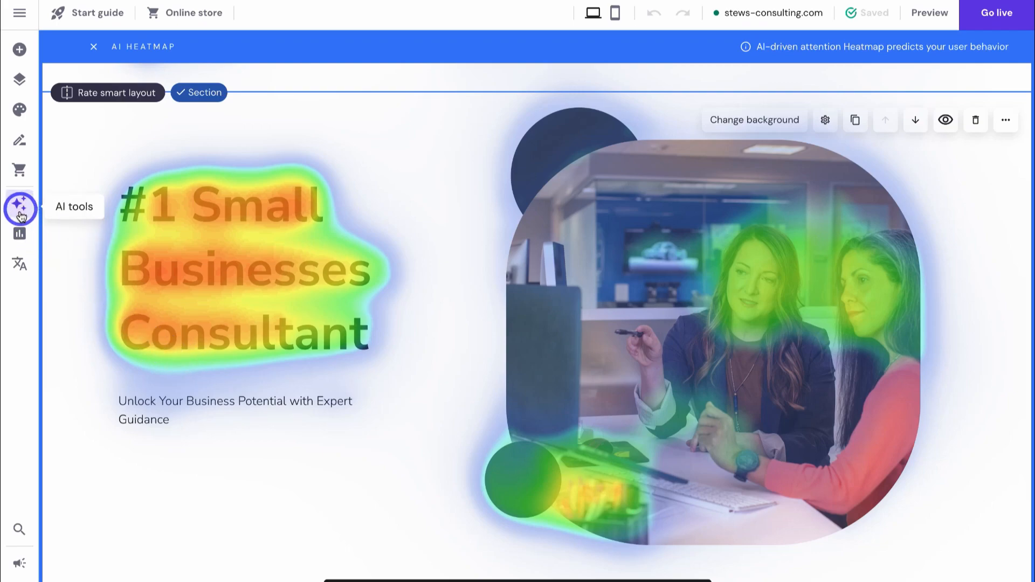
- Browse website settings: General, Integrations, then Analytics, which has no data until published
click(20, 241)
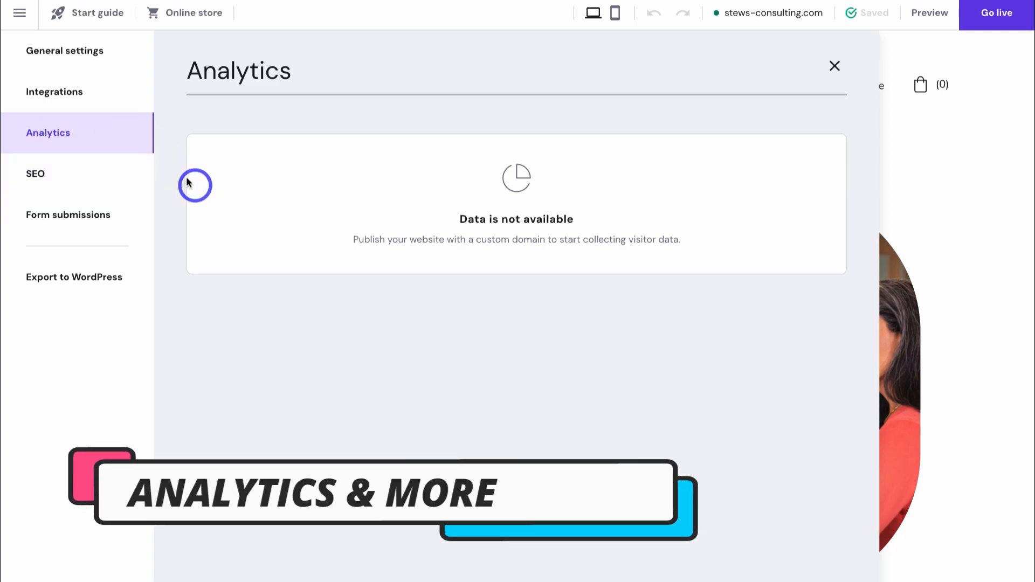
click(64, 56)
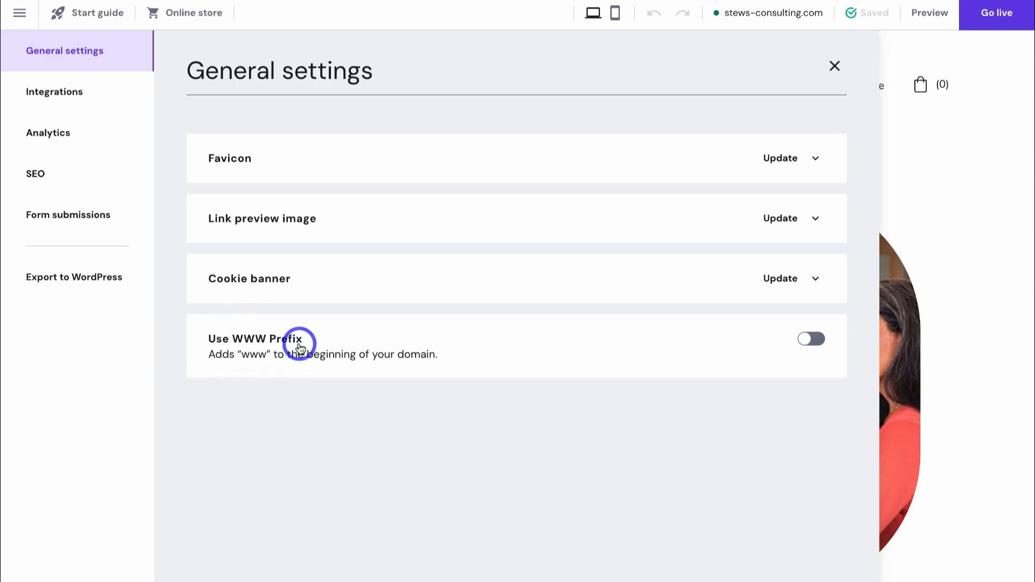
click(61, 97)
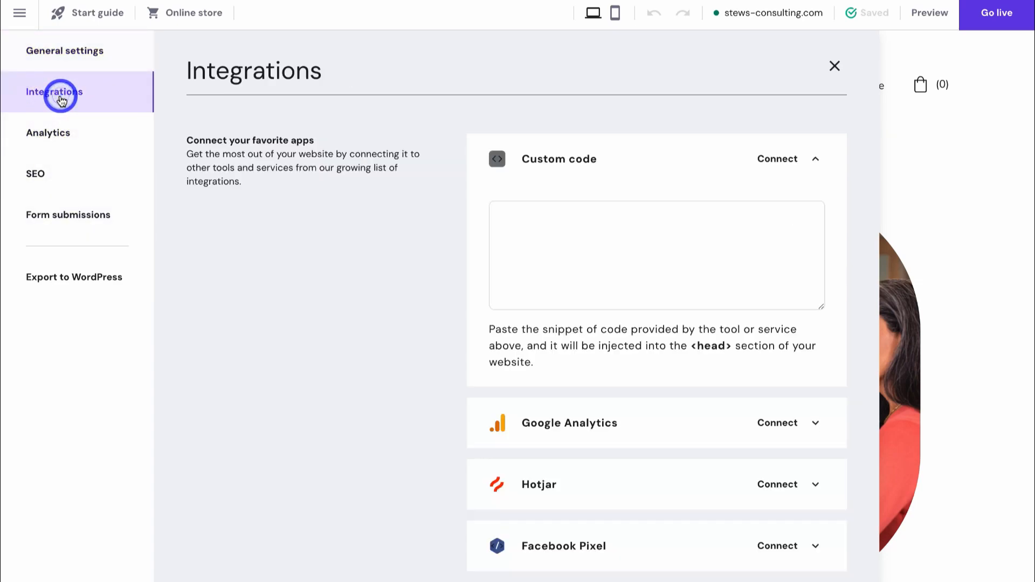
scroll(429, 275, down, 2)
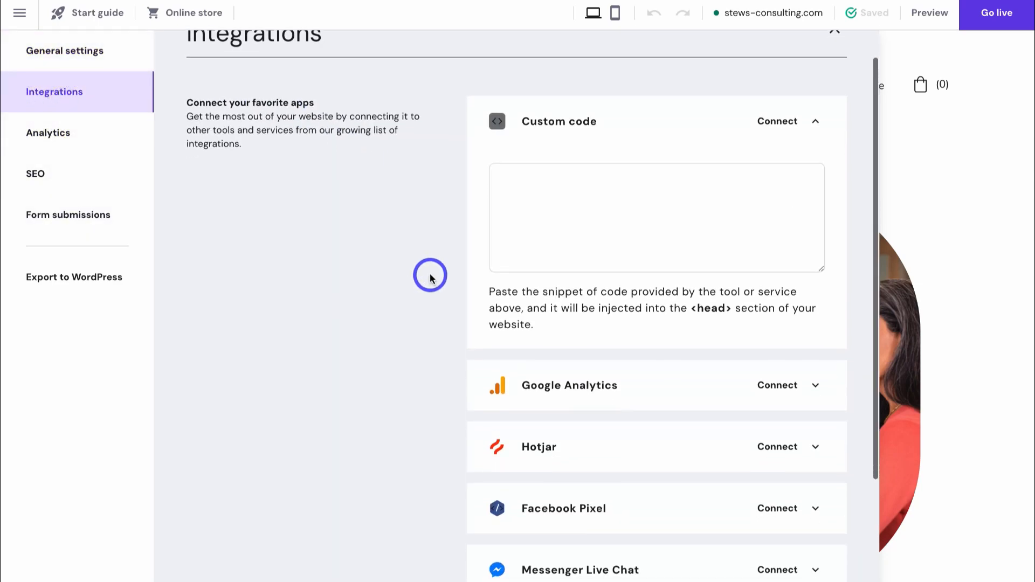
scroll(430, 276, down, 2)
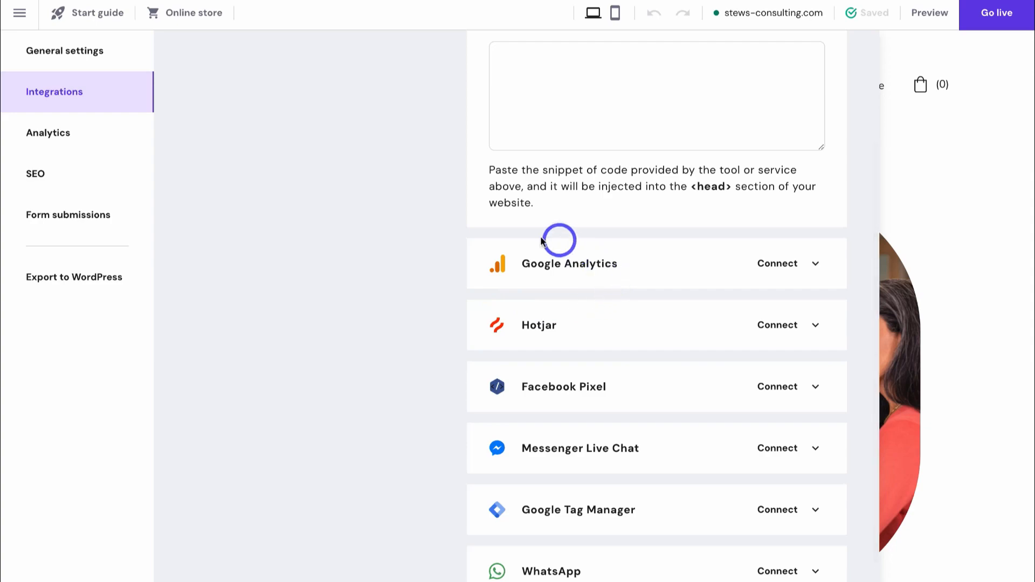
scroll(579, 277, down, 3)
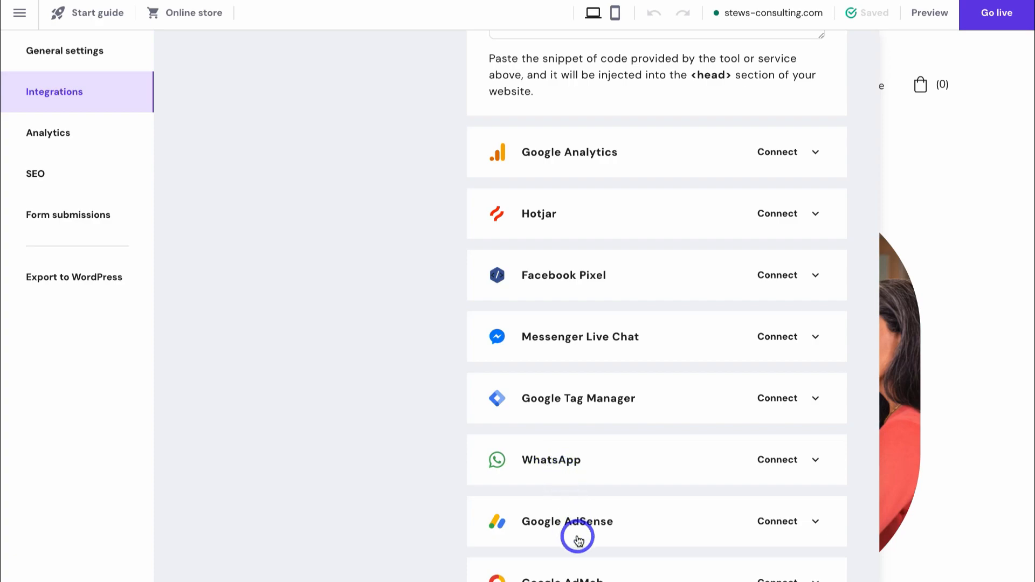
scroll(575, 531, up, 5)
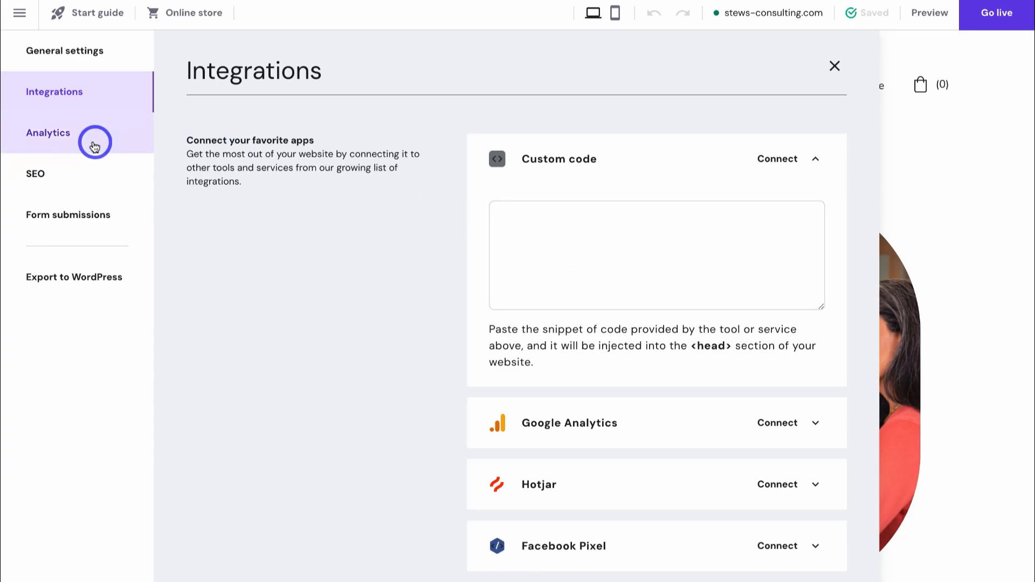
click(93, 143)
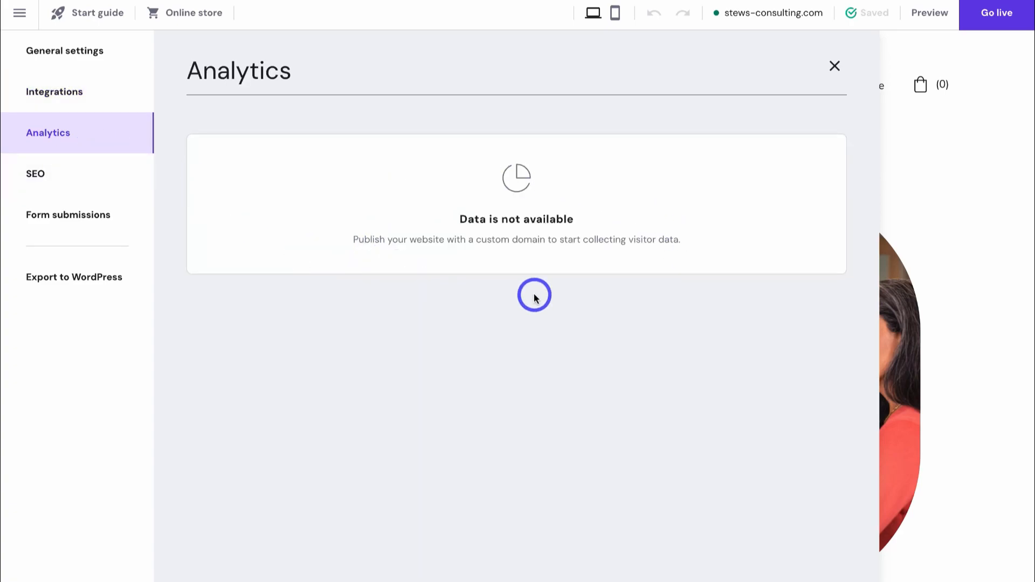
click(84, 185)
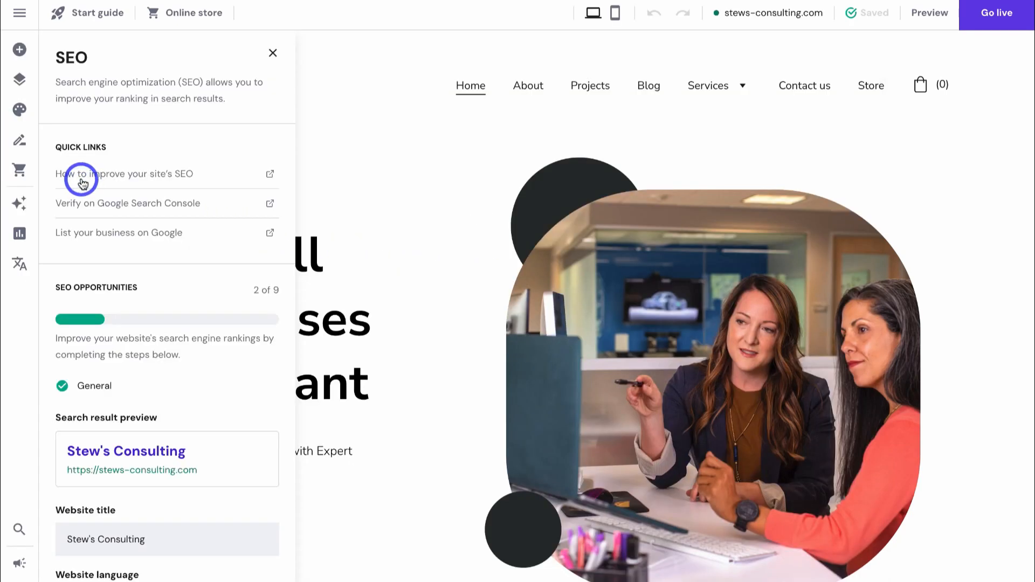
- Review the Services page SEO: empty title, empty meta description and 0/3 keywords
scroll(187, 193, down, 3)
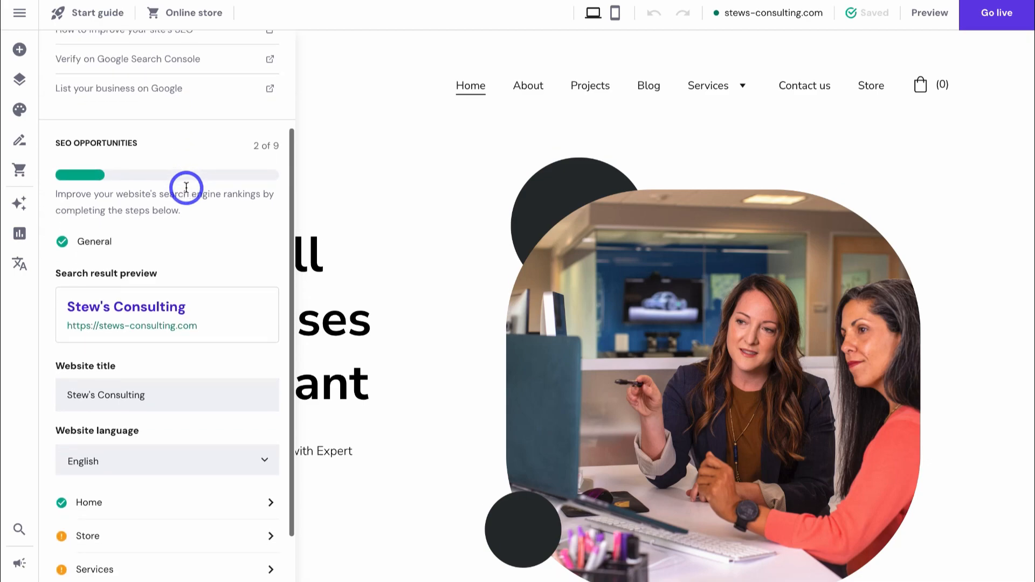
scroll(185, 187, down, 3)
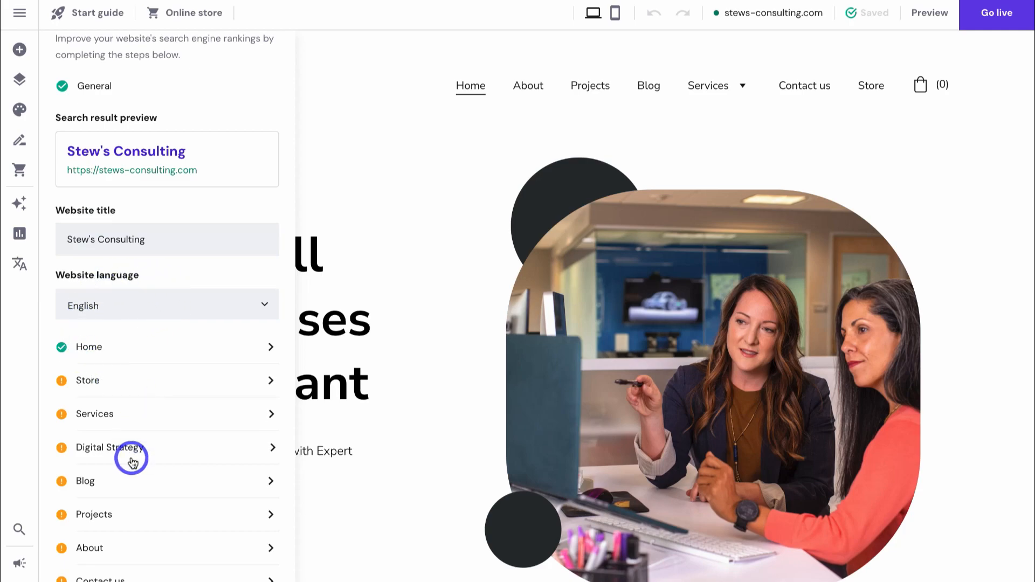
click(133, 414)
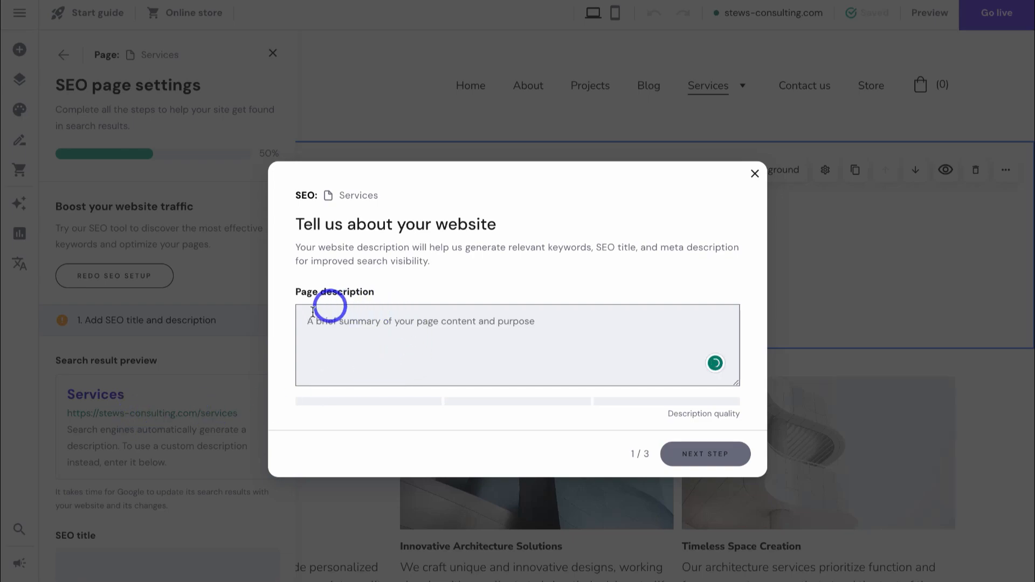
click(754, 174)
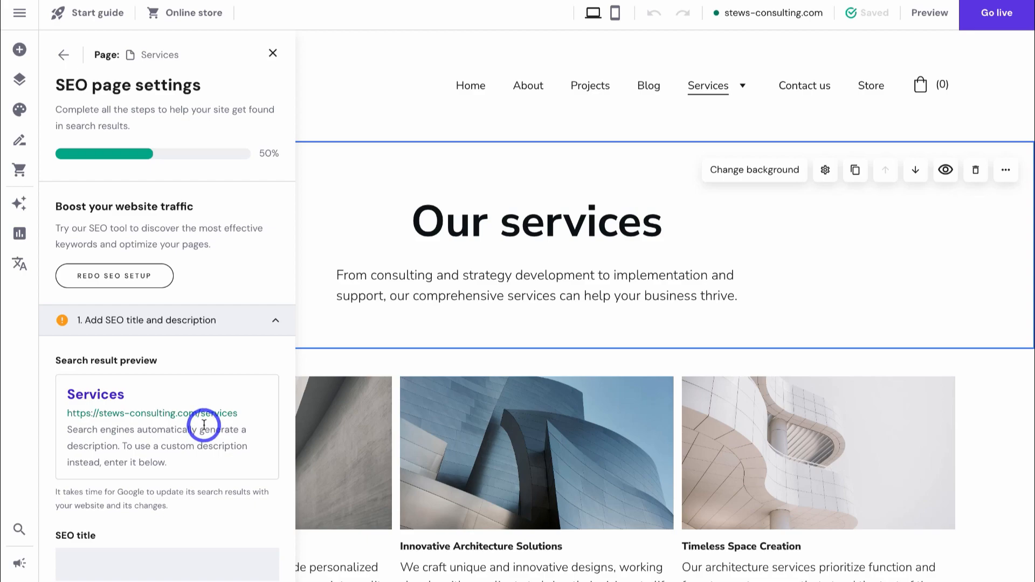
scroll(204, 425, down, 1)
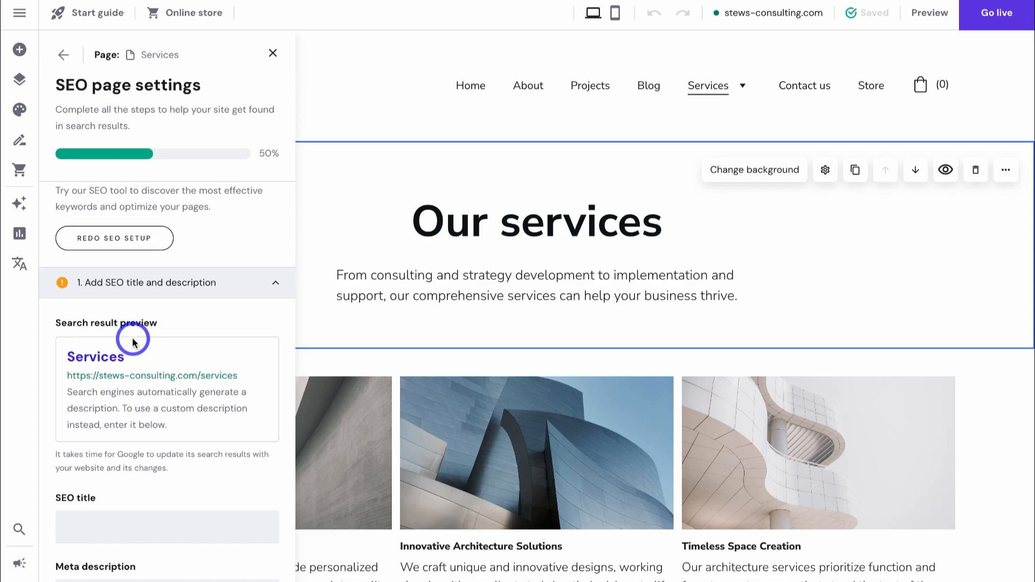
scroll(133, 341, down, 1)
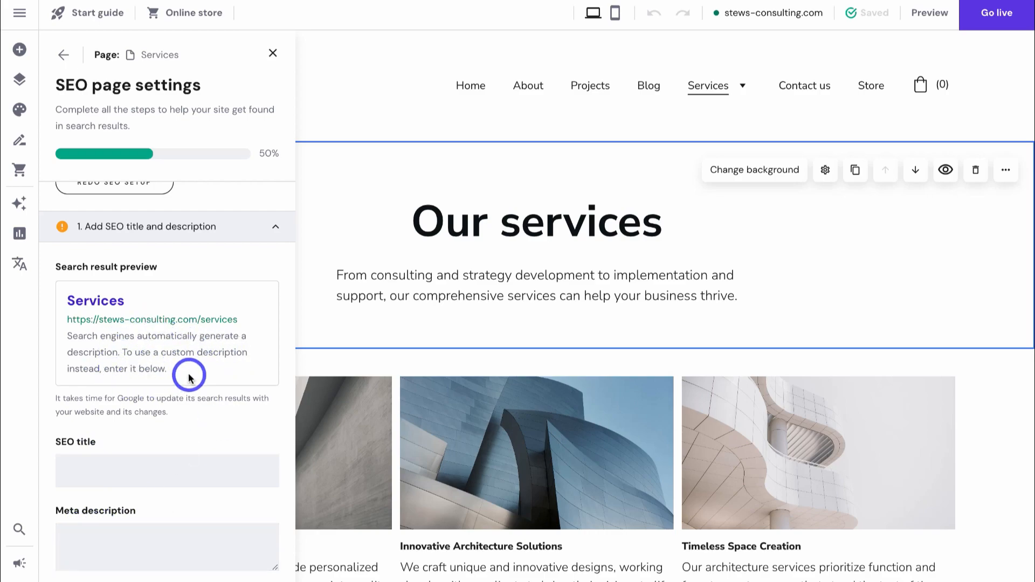
scroll(188, 376, down, 3)
scroll(188, 376, up, 2)
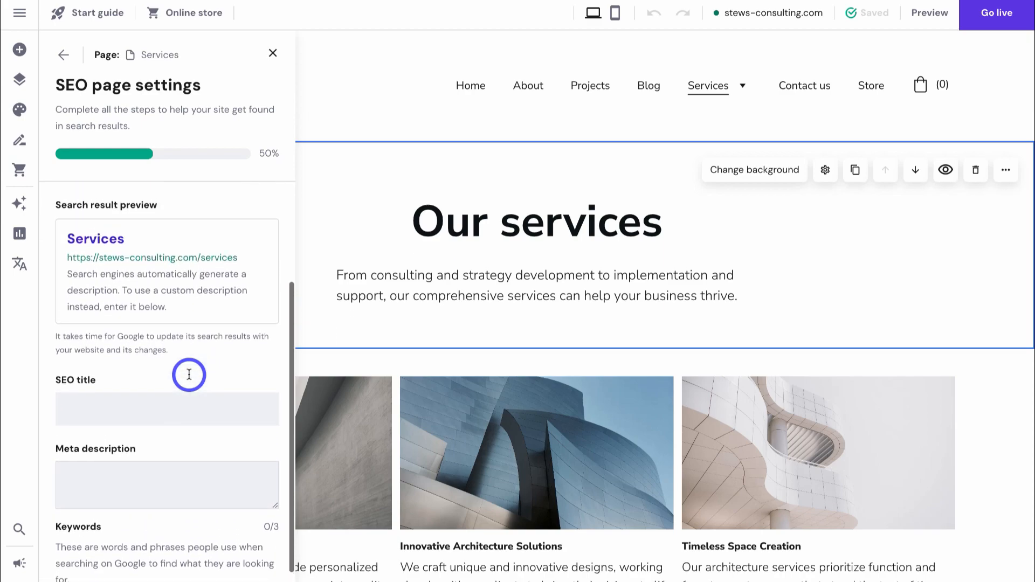
scroll(189, 374, up, 3)
scroll(189, 374, down, 4)
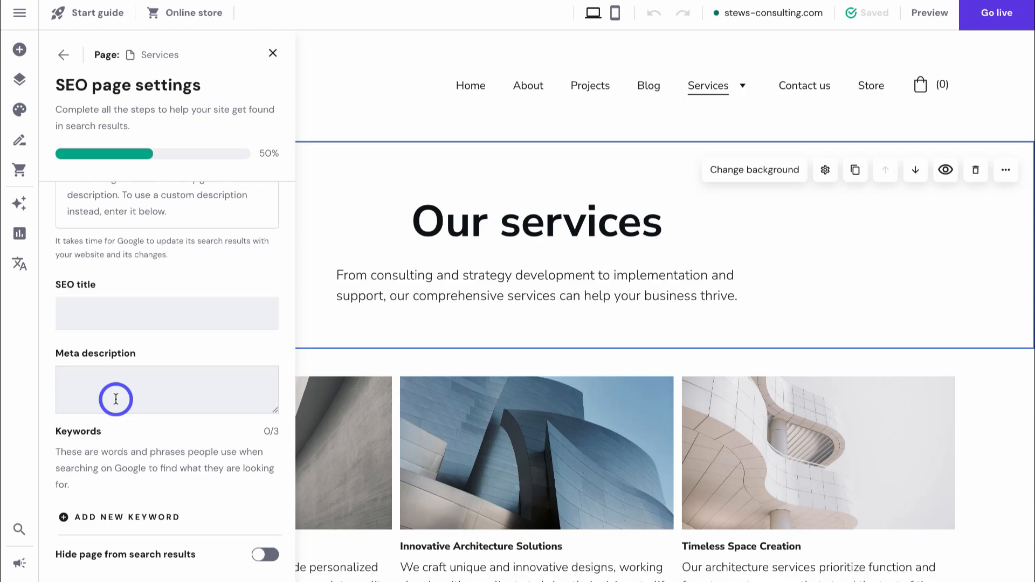
click(64, 54)
- Check Analytics (no data yet) and the Contact form's 0 submissions, then close settings
click(19, 233)
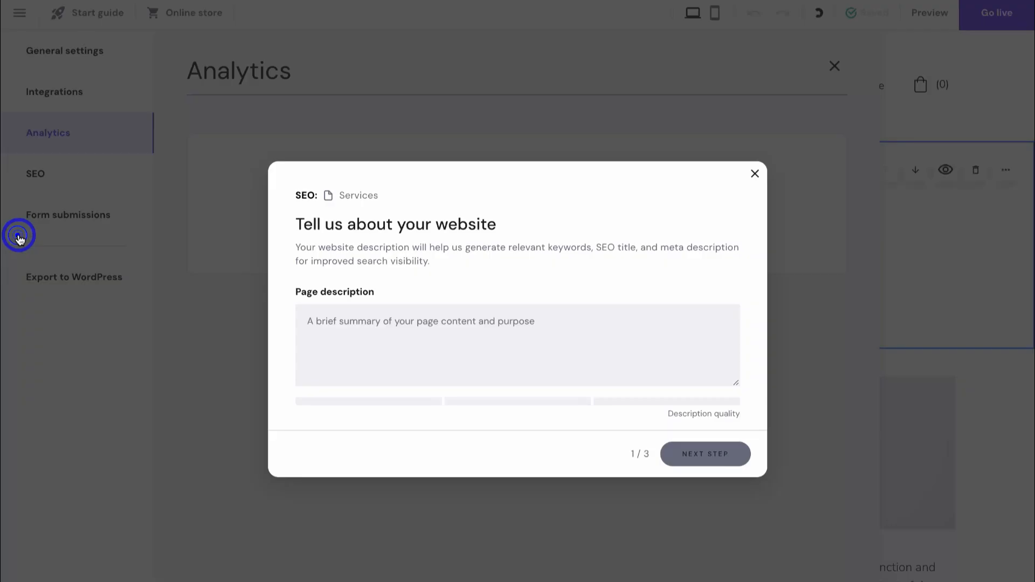
click(754, 173)
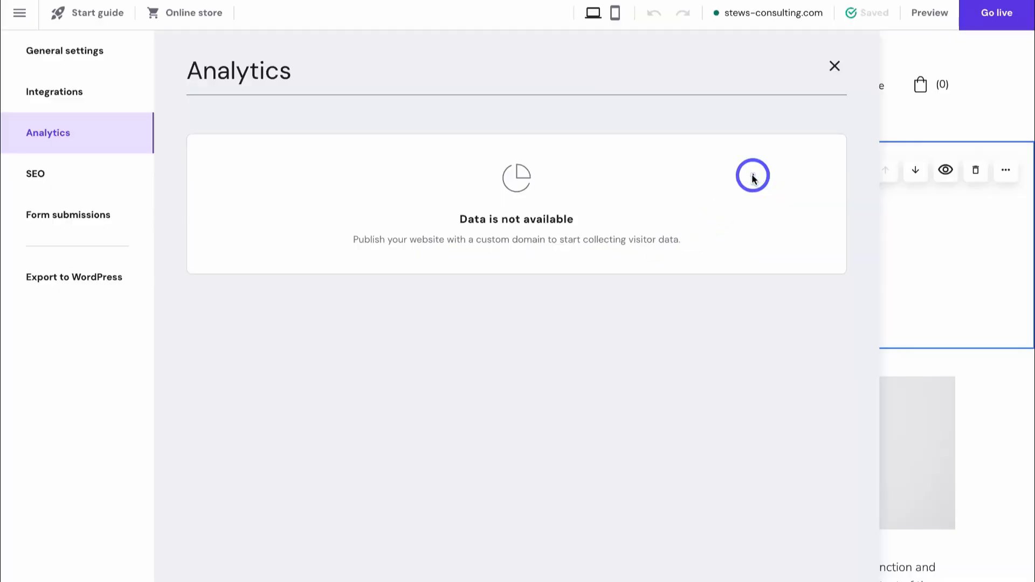
click(53, 227)
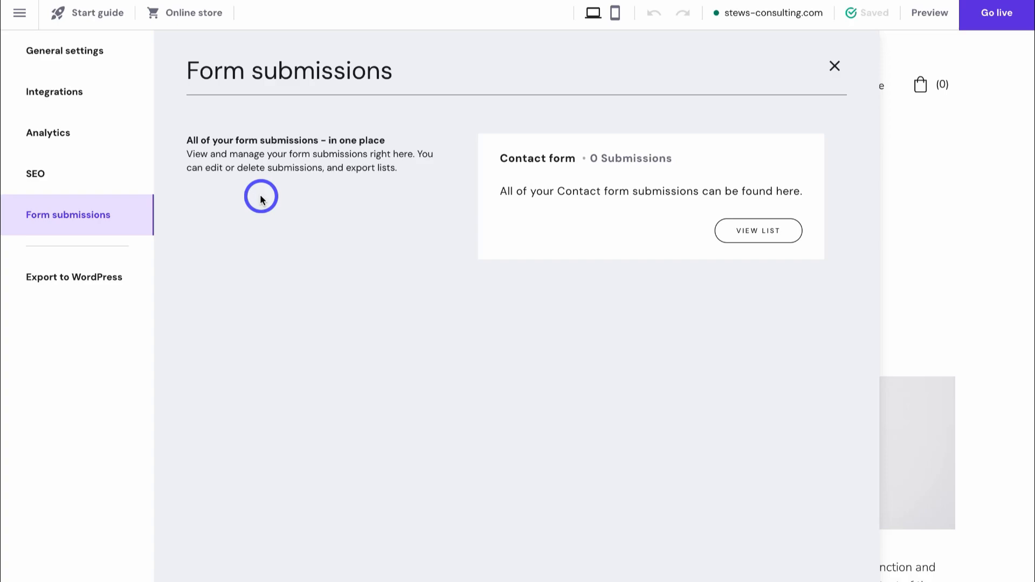
click(834, 65)
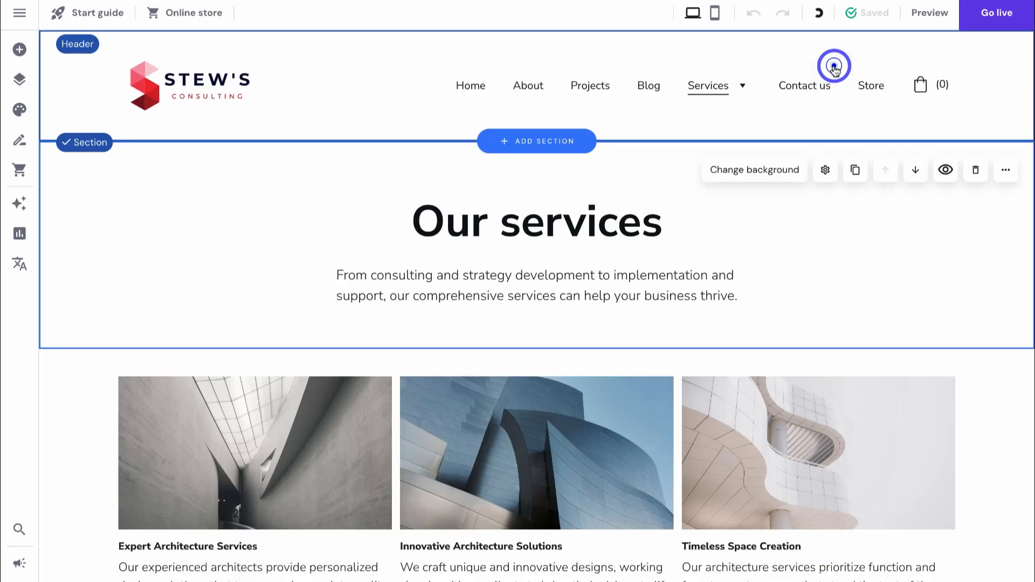
click(18, 267)
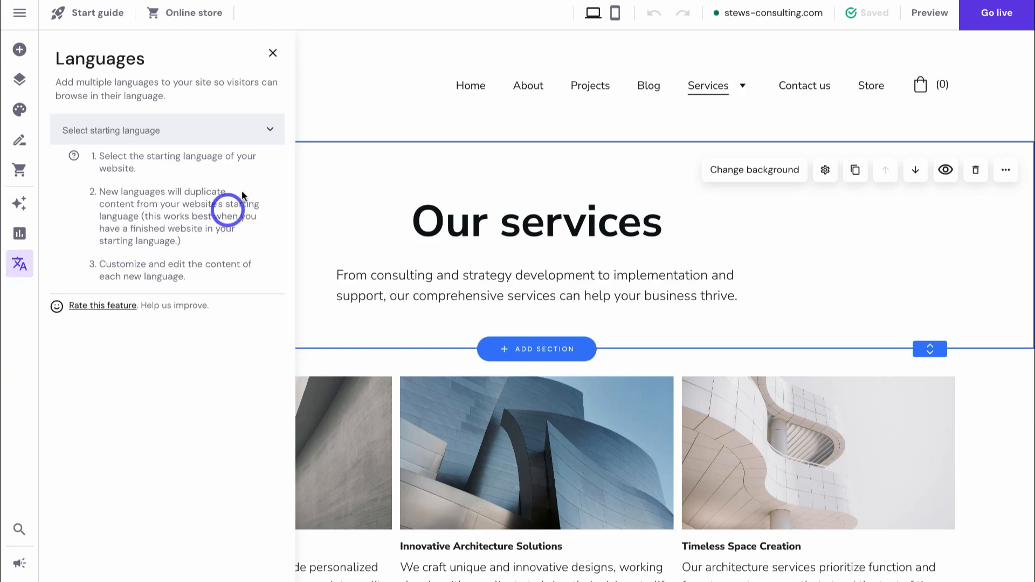
- Make Español (ES) the starting language with the Spain flag and check the navigation switcher
click(229, 124)
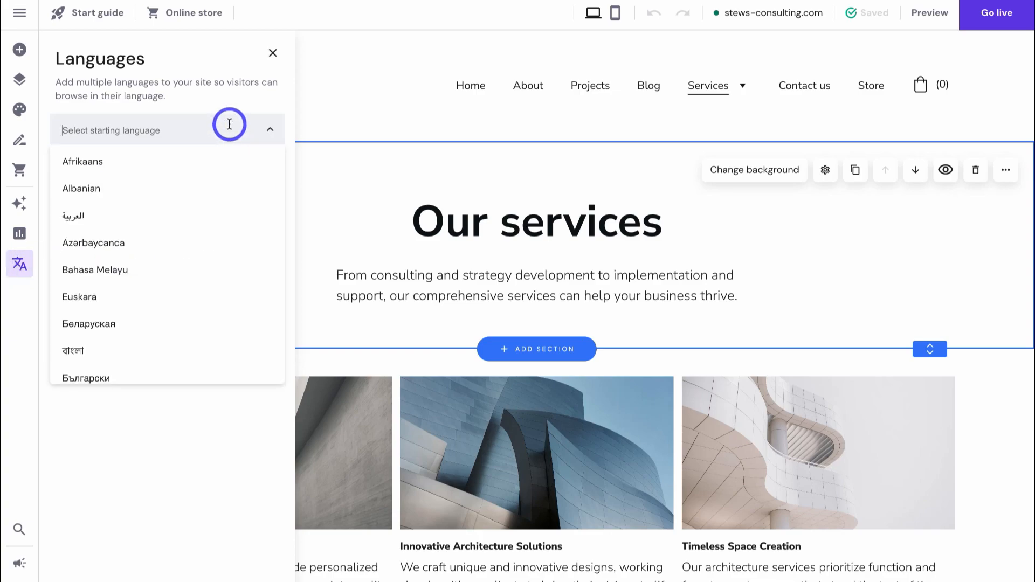
text(span)
click(161, 159)
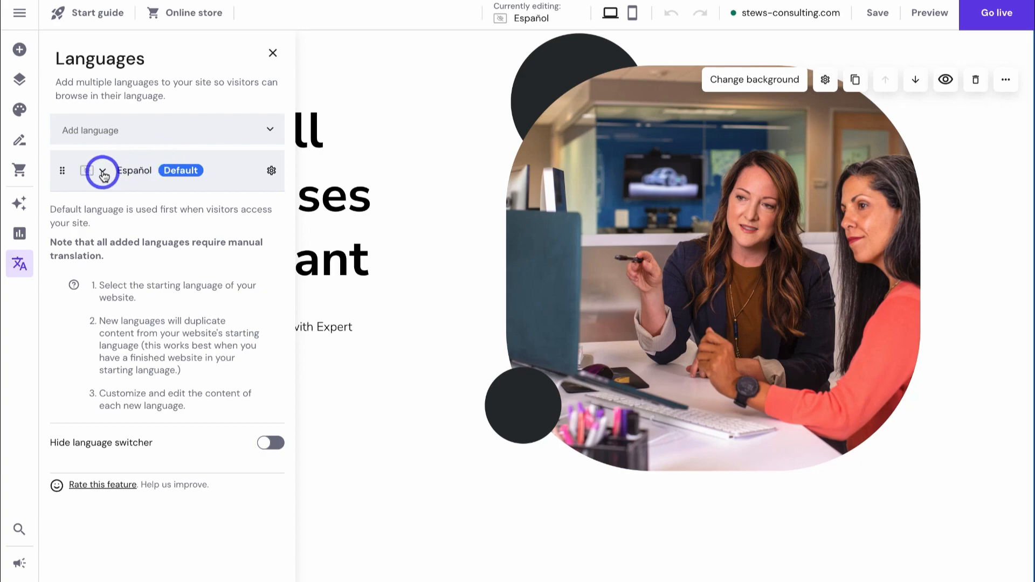
click(103, 173)
click(82, 296)
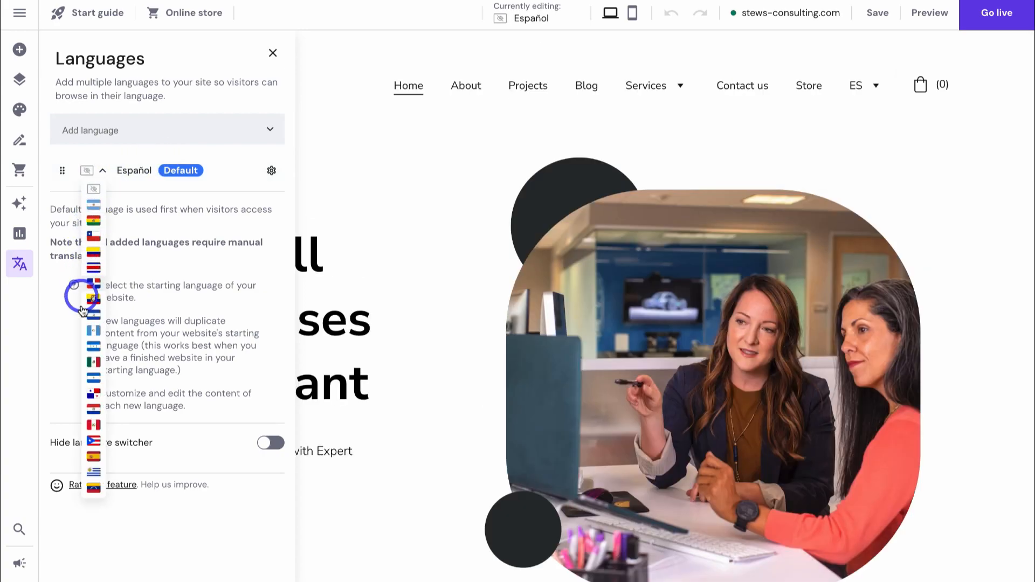
click(94, 456)
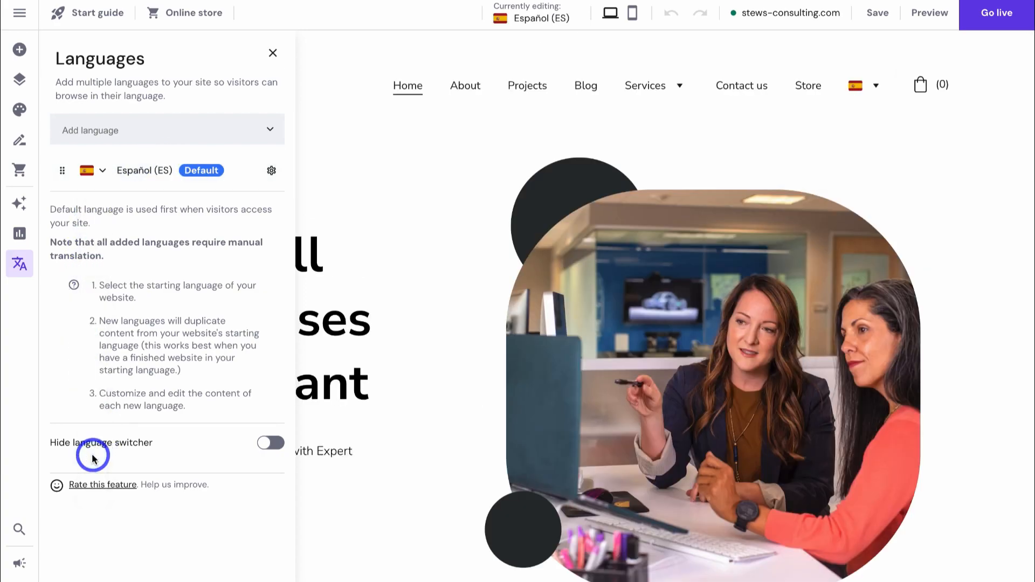
click(857, 89)
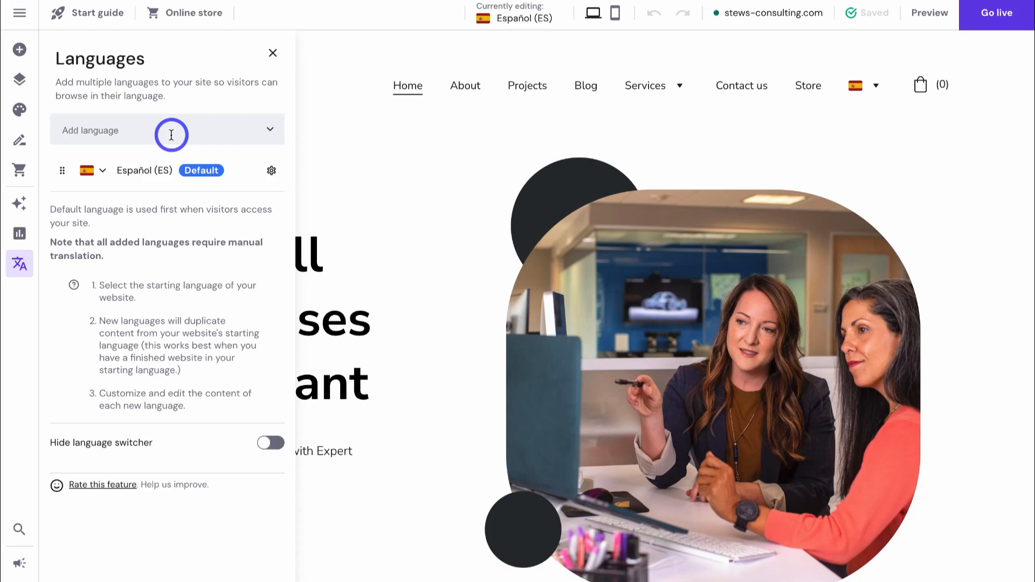
click(273, 53)
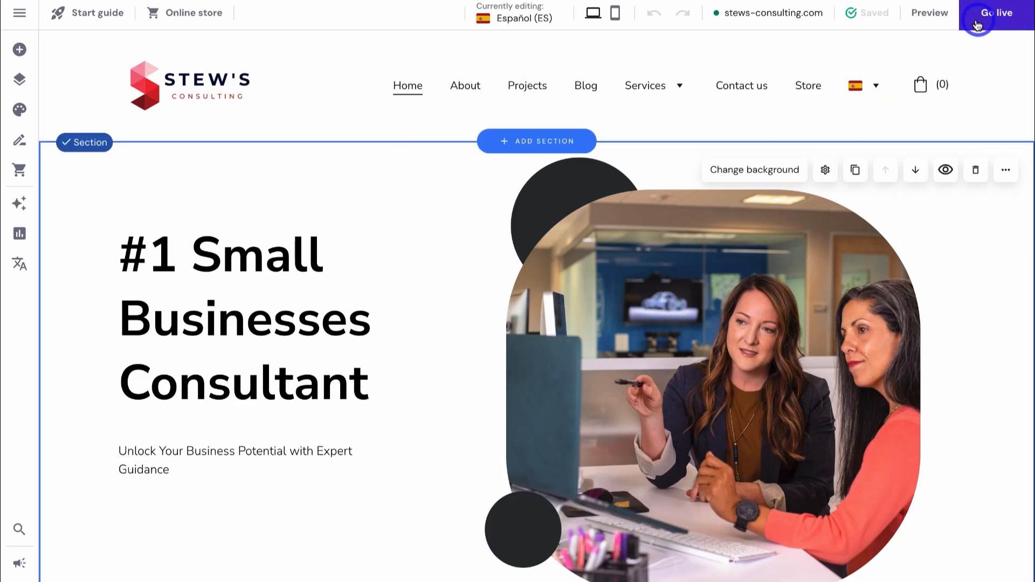
- Preview the site on desktop and scroll through it
click(924, 19)
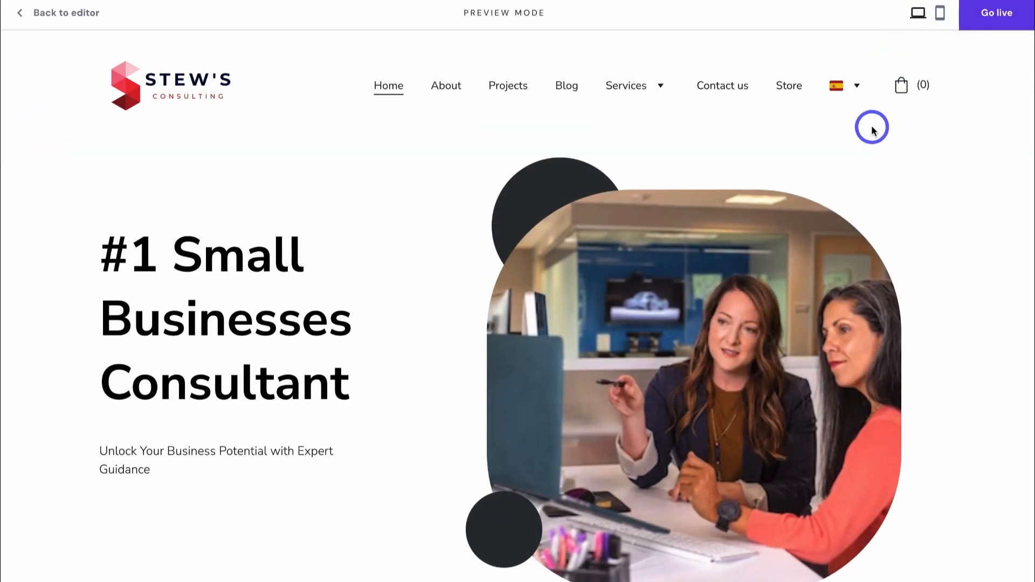
scroll(891, 209, down, 15)
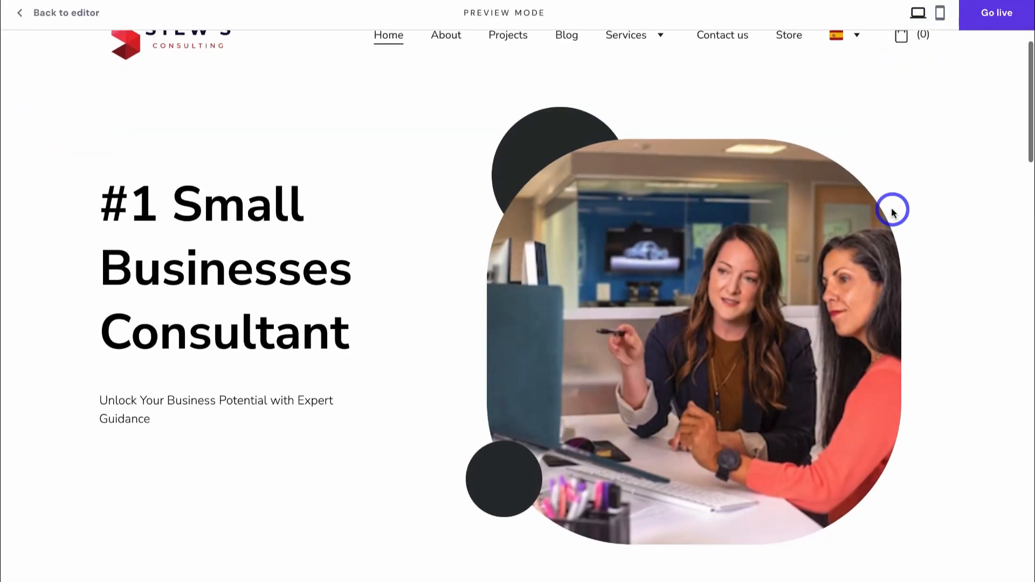
scroll(892, 209, up, 15)
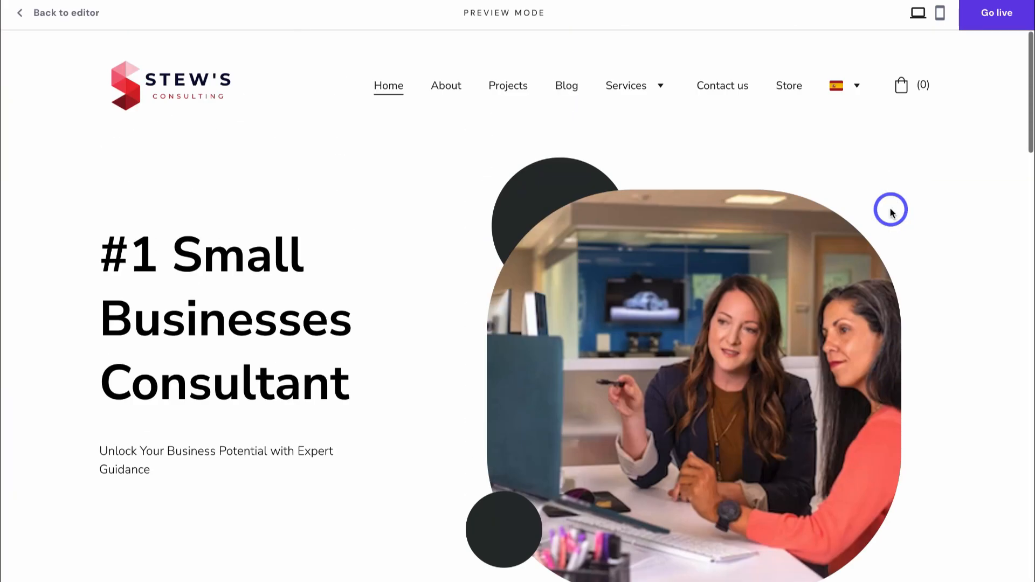
- Preview the site on a phone, try the hamburger menu, and return to the editor
click(940, 20)
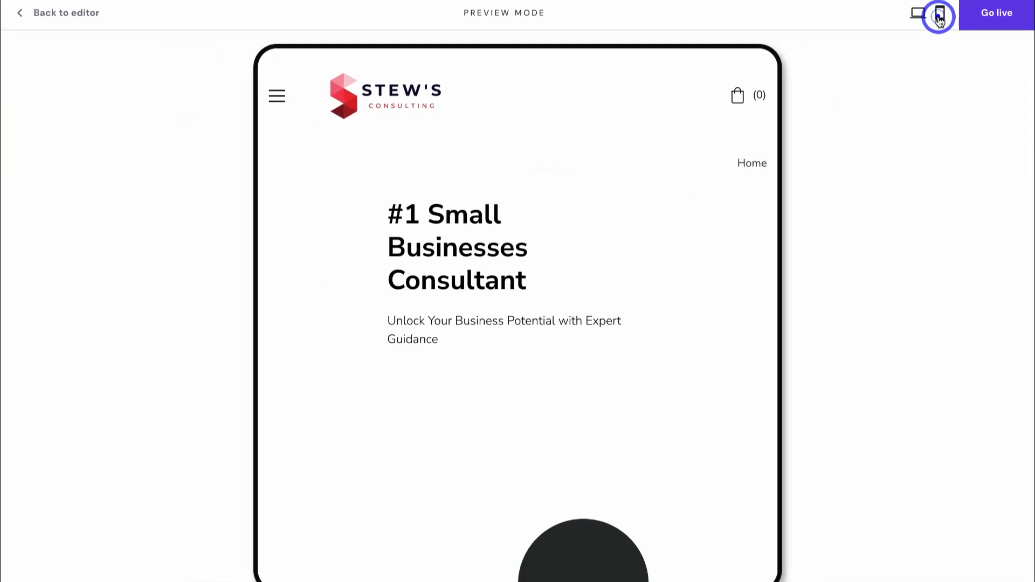
scroll(606, 315, down, 5)
scroll(607, 320, down, 15)
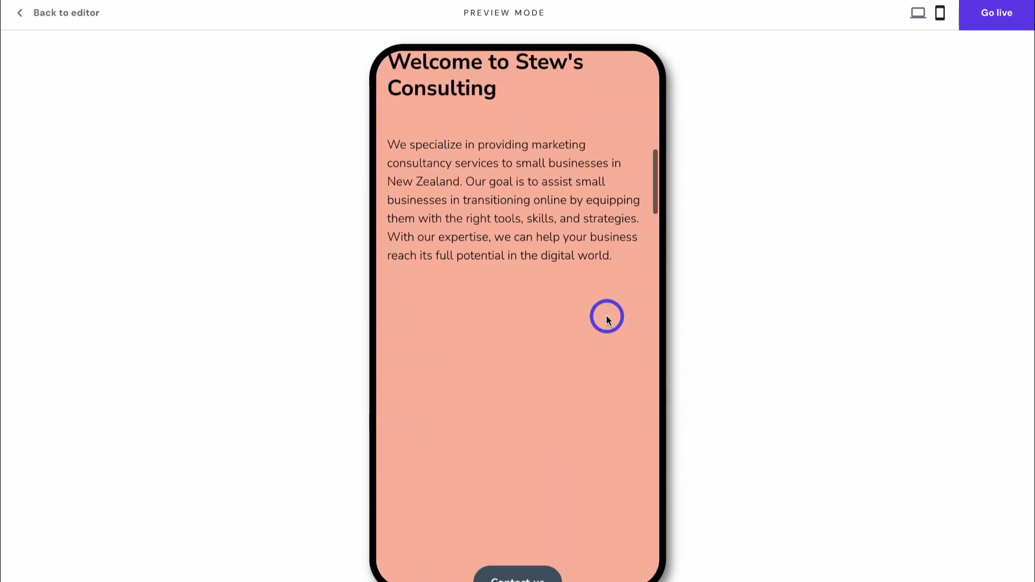
scroll(606, 317, up, 20)
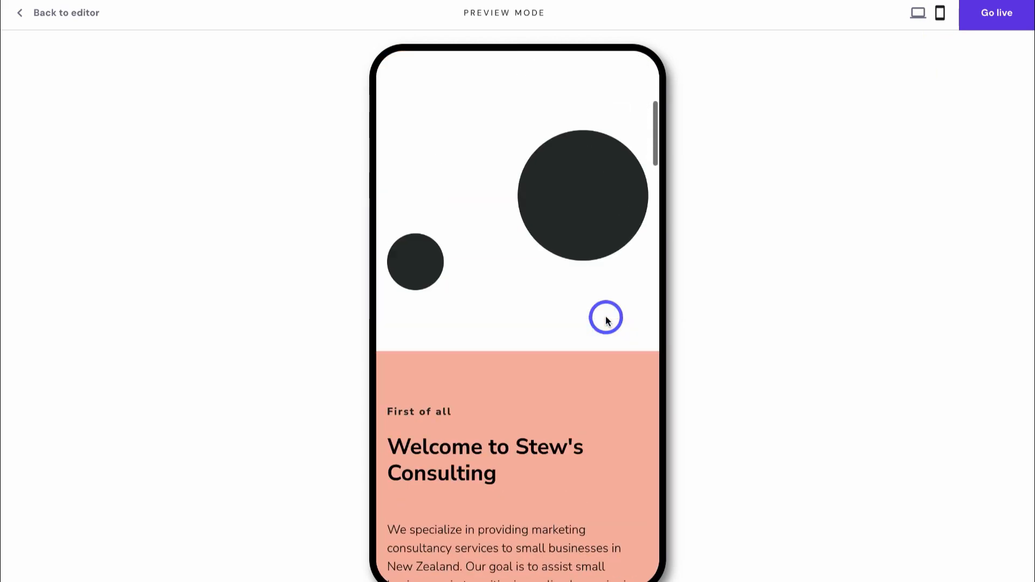
click(398, 100)
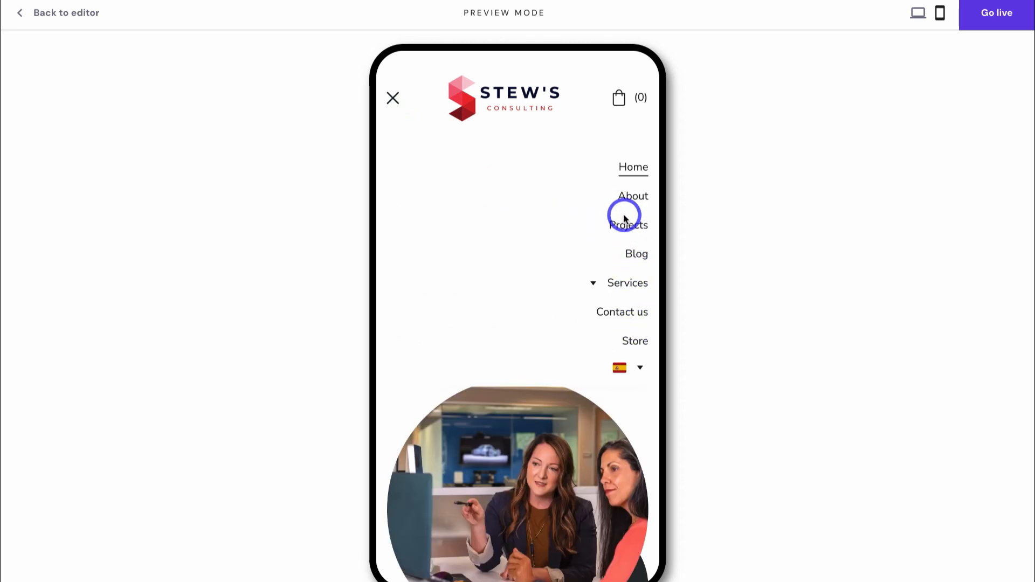
click(393, 98)
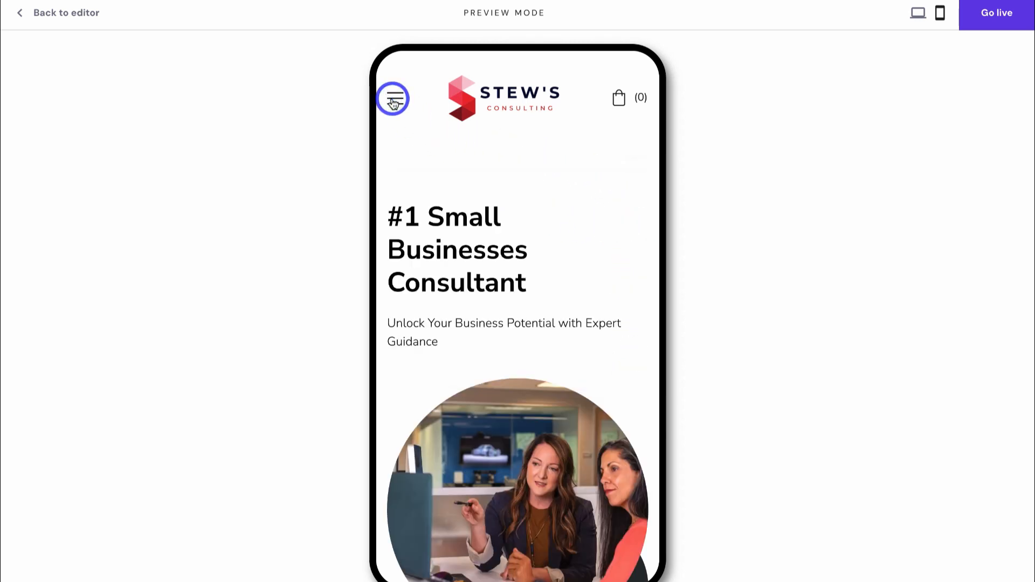
click(67, 22)
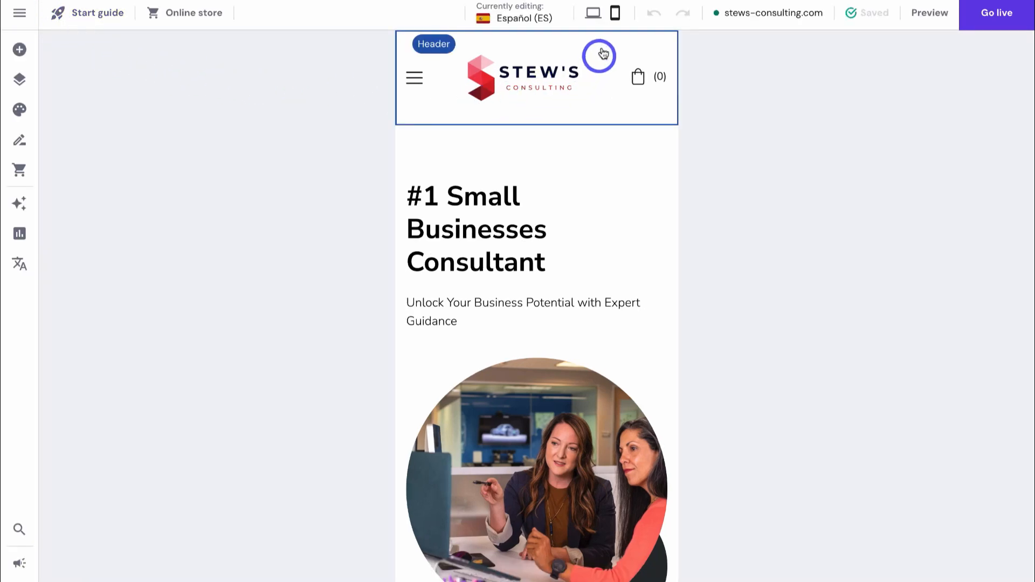
- Return to desktop layout and Go live, confirming in the 'Edit your site for mobile' popup
click(593, 14)
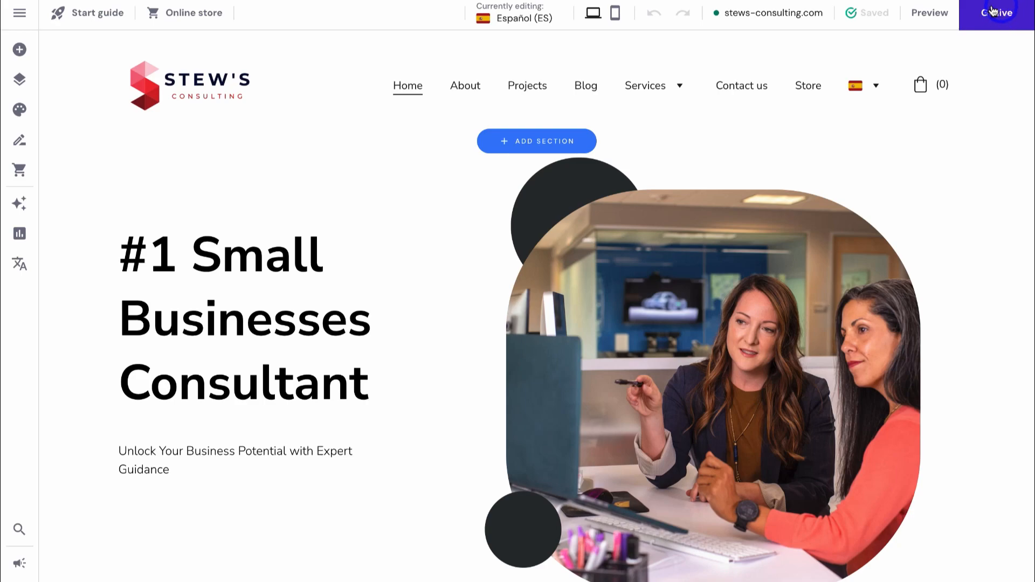
click(996, 25)
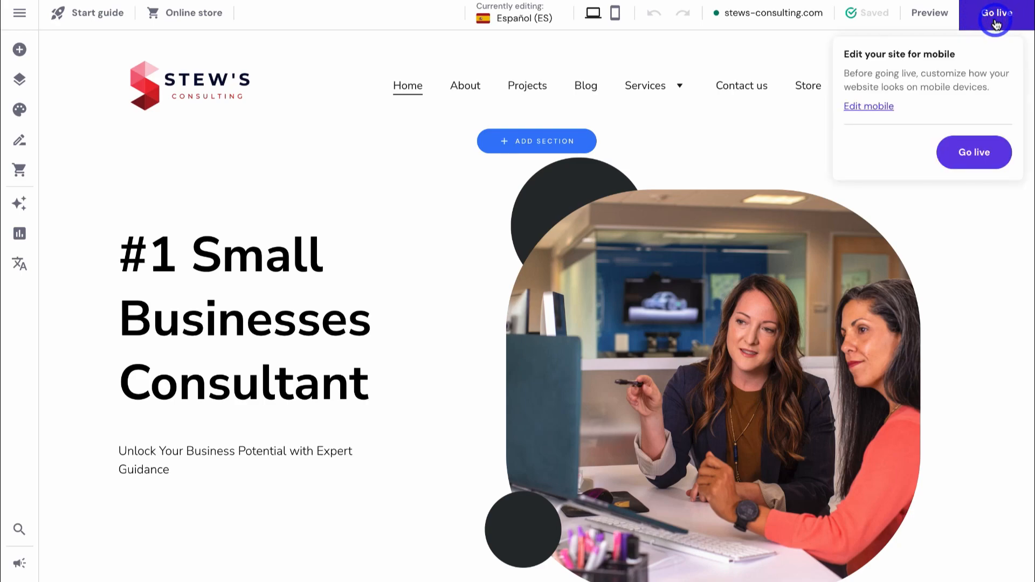
click(977, 155)
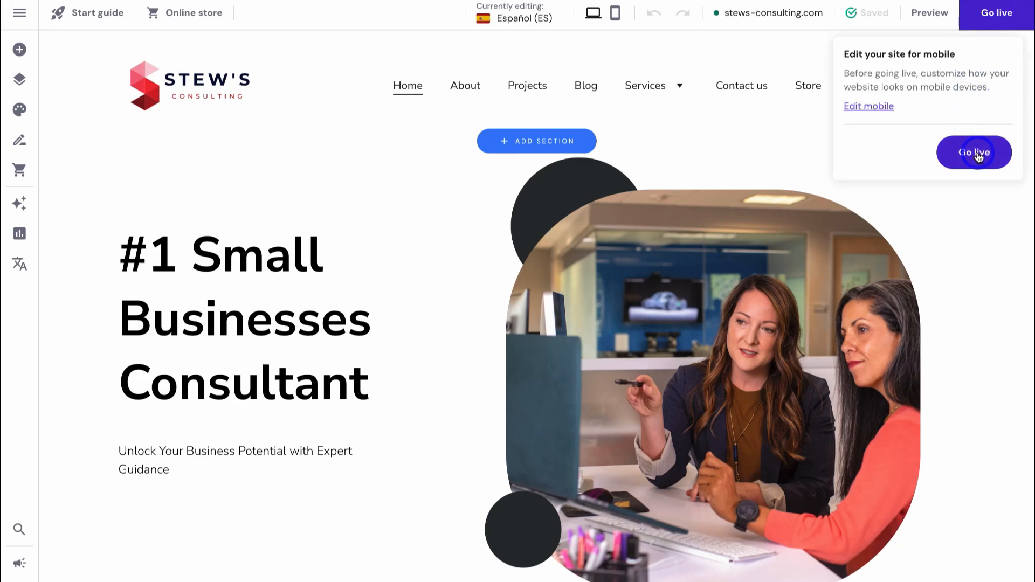